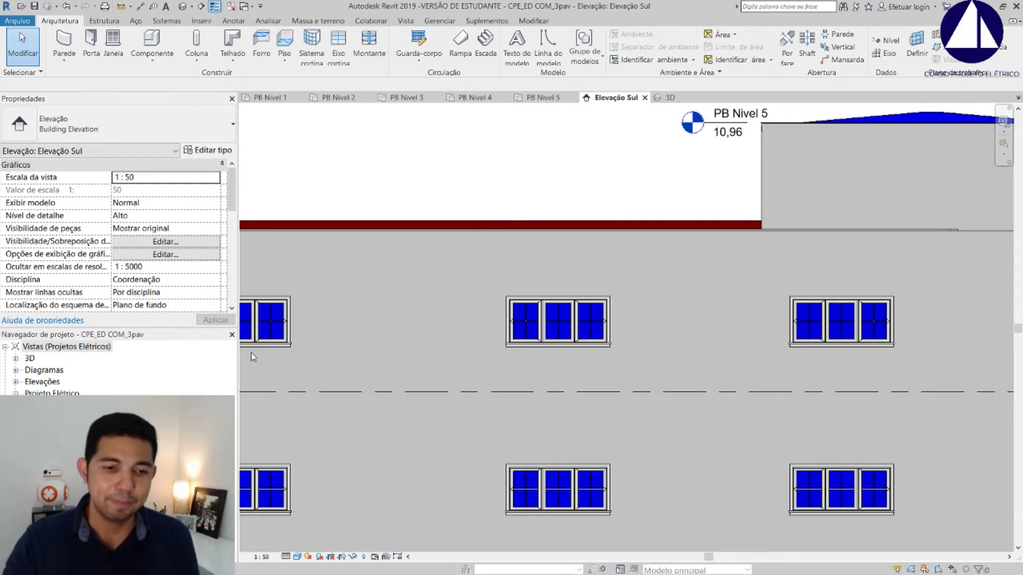
Zoom and pan the elevation to bring the Nível 1 level marker into view.
scroll(436, 270, "down", 1)
scroll(436, 270, "down", 1)
scroll(436, 271, "down", 1)
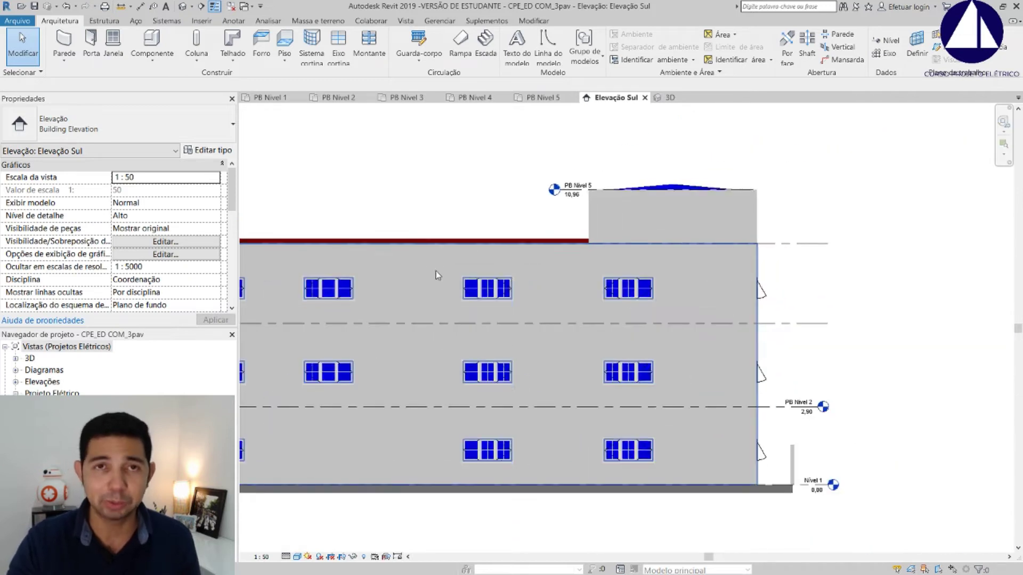
left_click(485, 290)
middle_click_drag(480, 302, 645, 266)
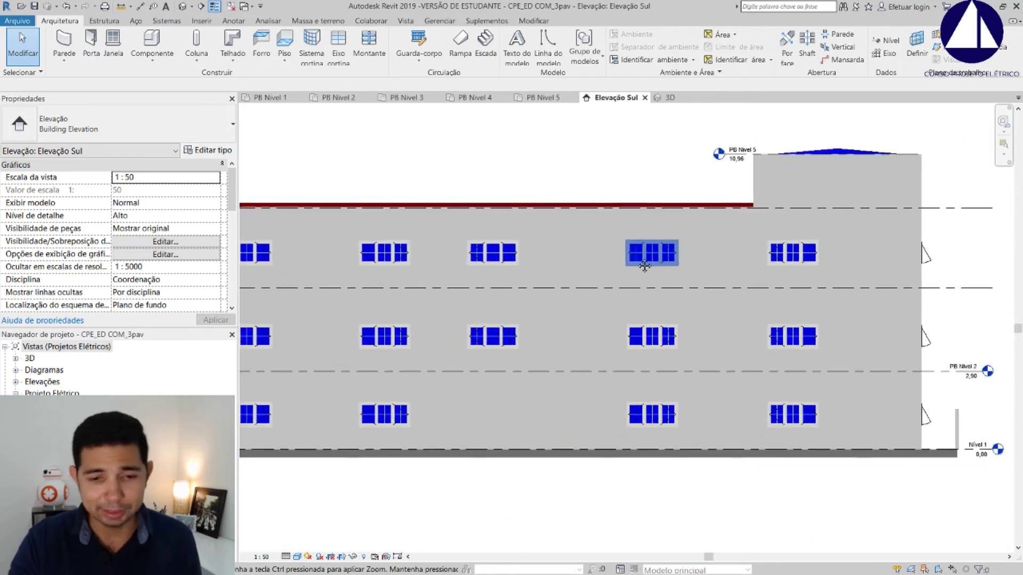
scroll(645, 266, "down", 1)
scroll(645, 266, "down", 1)
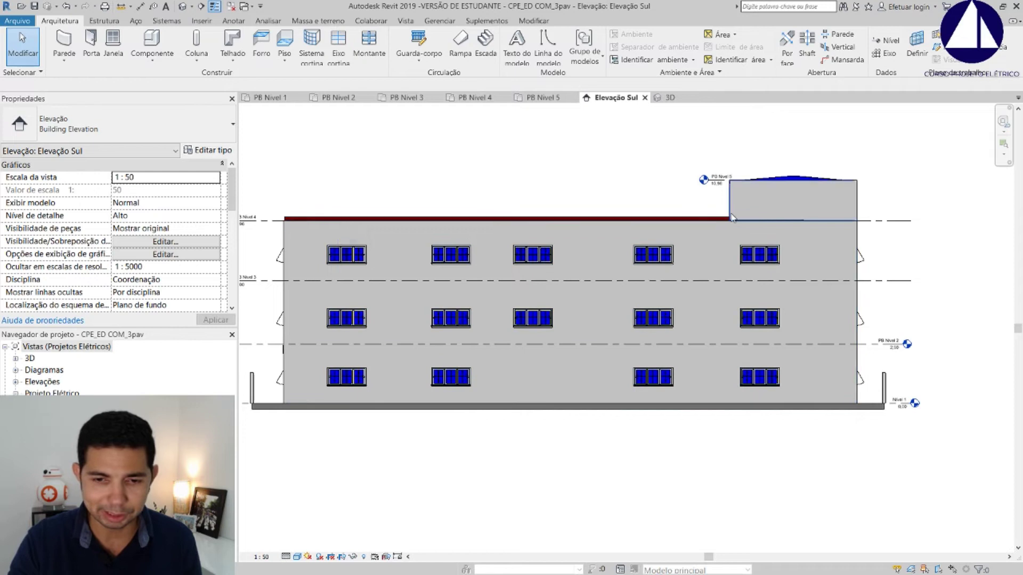
scroll(484, 243, "down", 1)
middle_click_drag(485, 243, 535, 231)
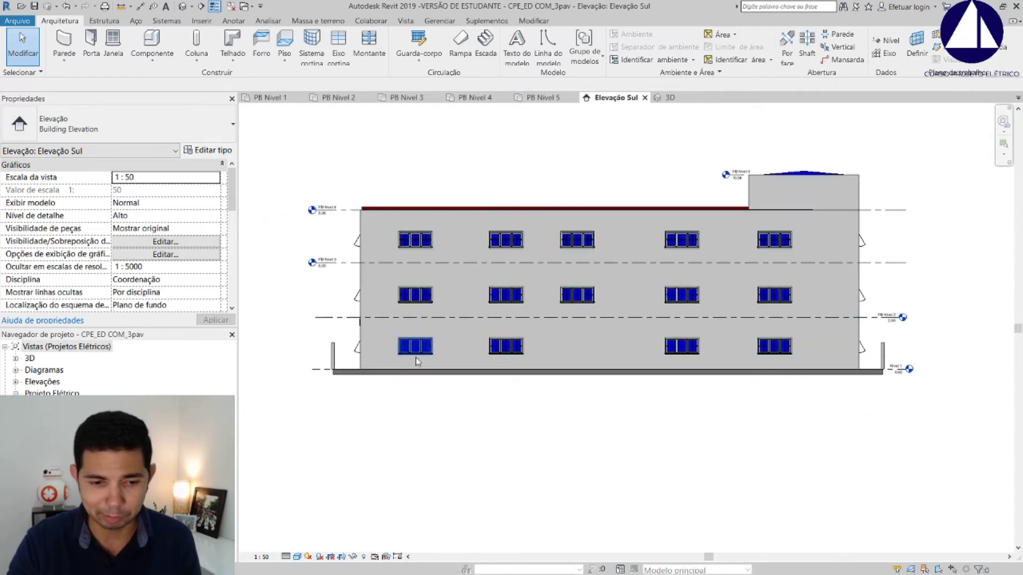
scroll(906, 372, "up", 2)
scroll(892, 299, "up", 2)
scroll(886, 347, "up", 1)
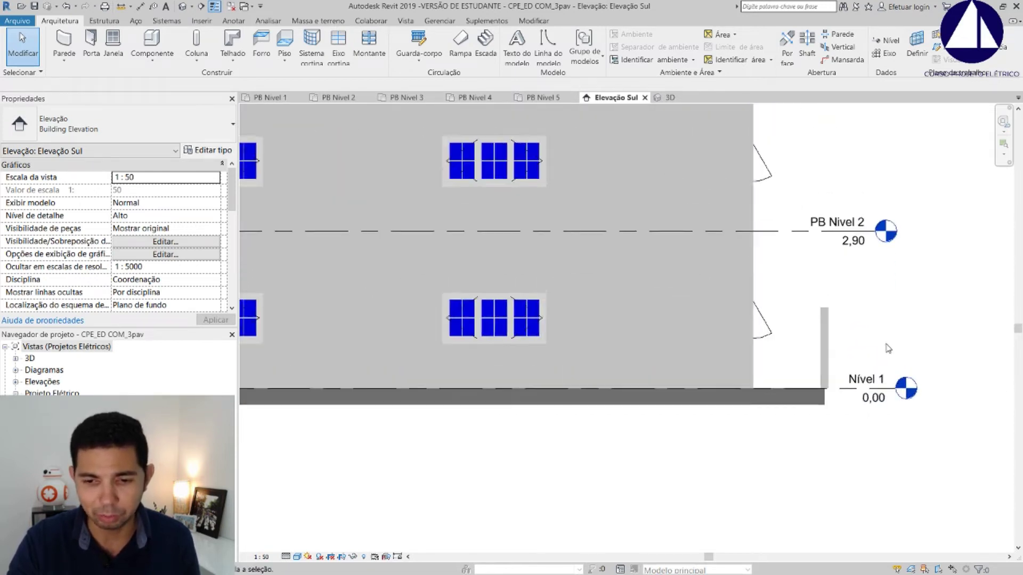
scroll(875, 396, "up", 1)
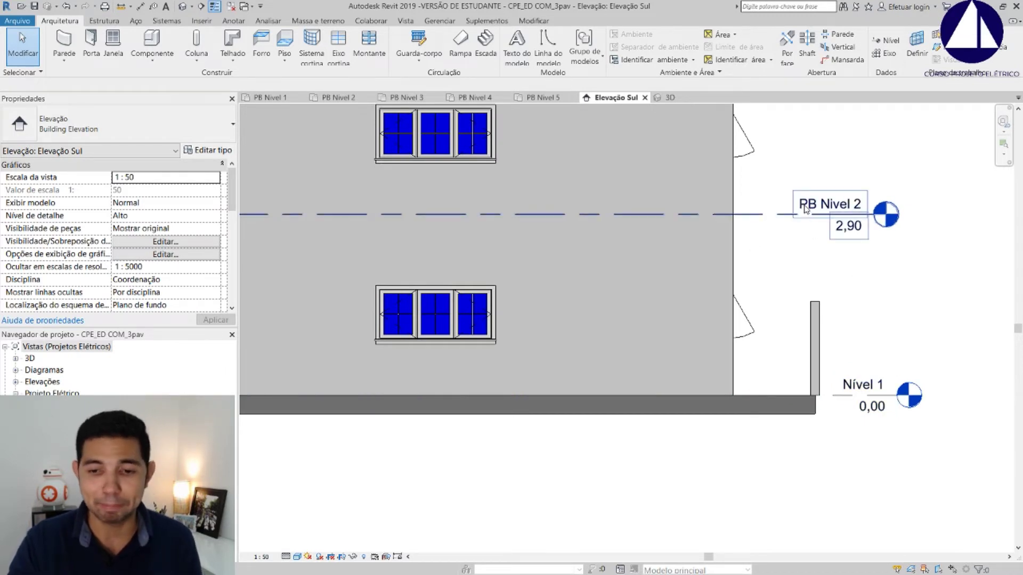
scroll(846, 213, "down", 2)
scroll(904, 338, "down", 2)
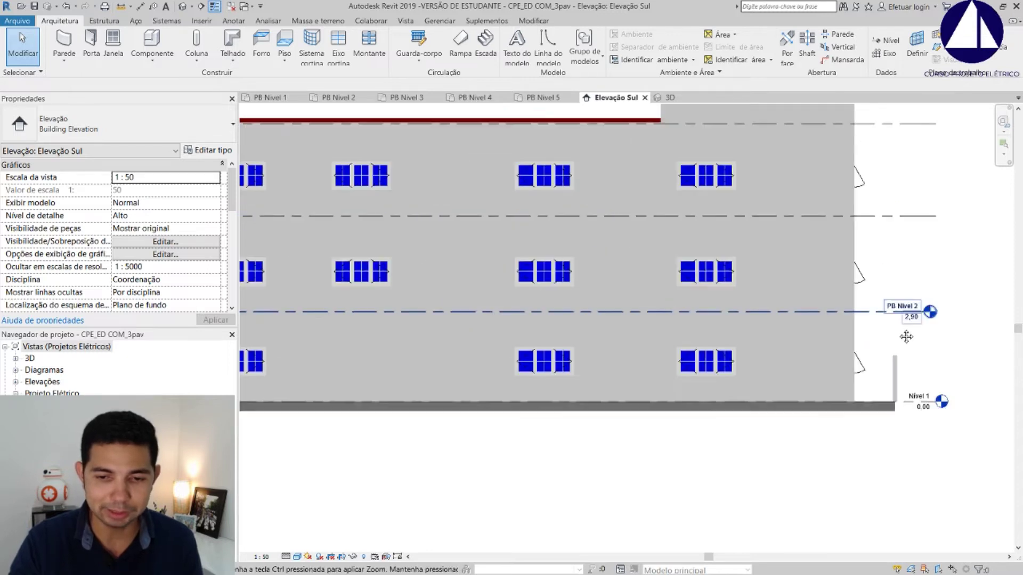
scroll(904, 337, "down", 2)
scroll(402, 284, "down", 1)
scroll(401, 283, "up", 3)
scroll(400, 284, "up", 2)
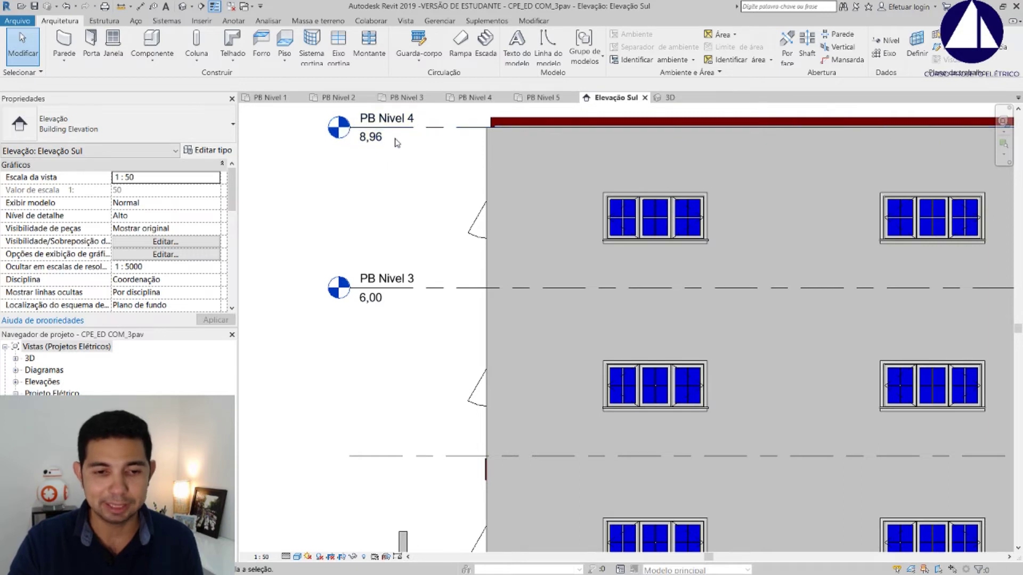
scroll(405, 154, "down", 1)
scroll(405, 155, "down", 2)
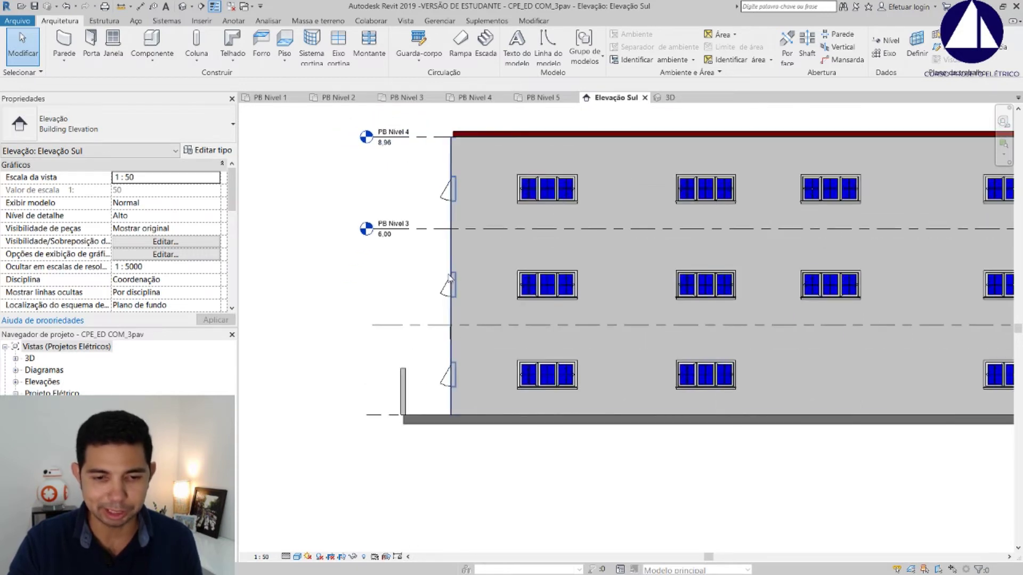
scroll(369, 350, "down", 3)
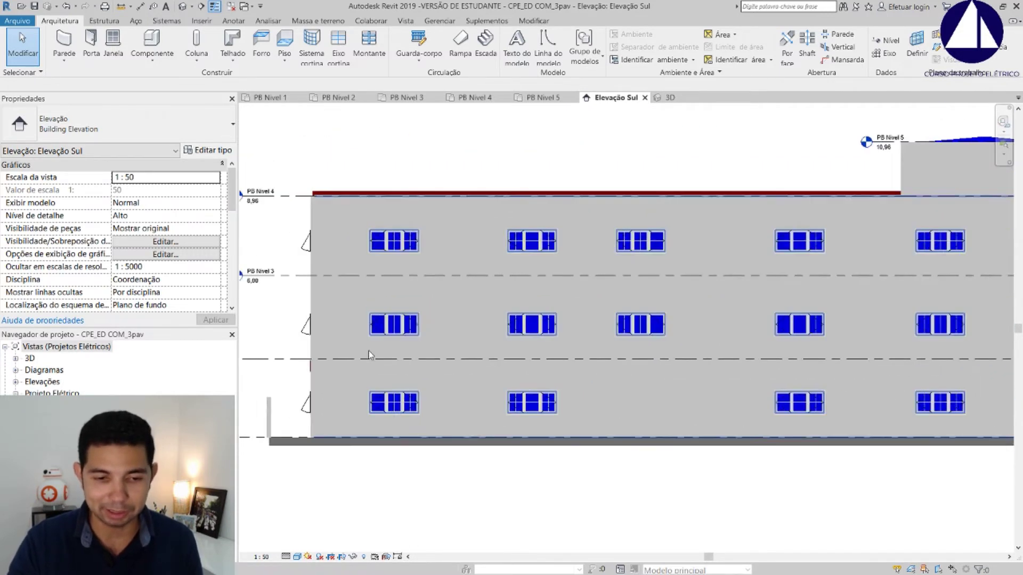
scroll(802, 160, "up", 1)
scroll(802, 157, "up", 2)
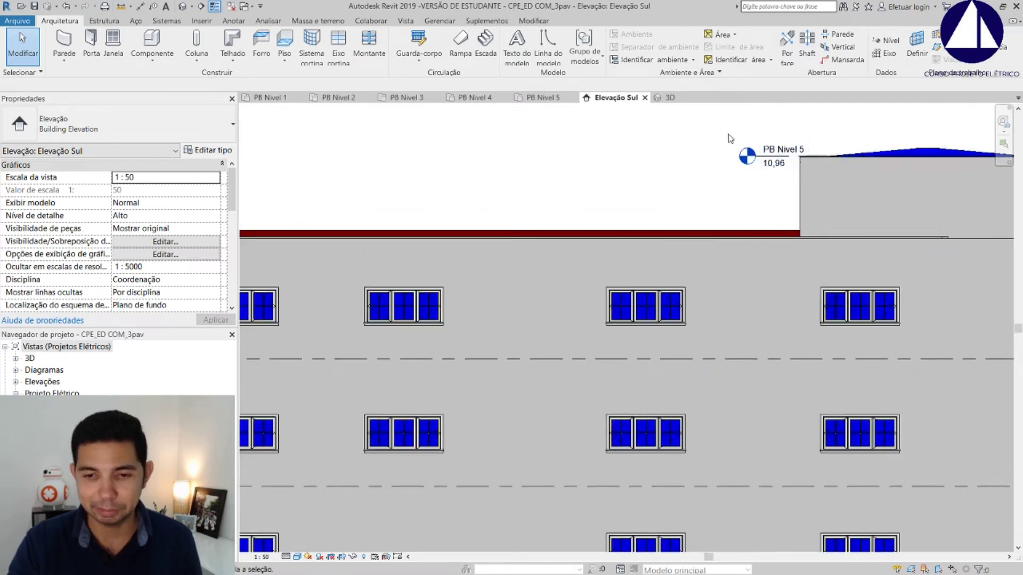
scroll(783, 165, "down", 3)
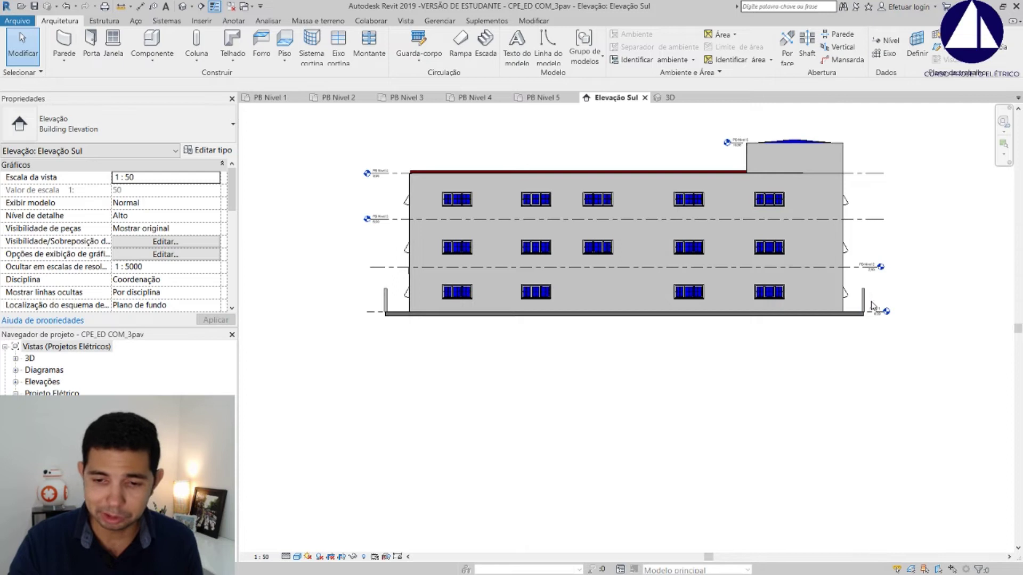
scroll(876, 311, "up", 2)
scroll(876, 310, "up", 3)
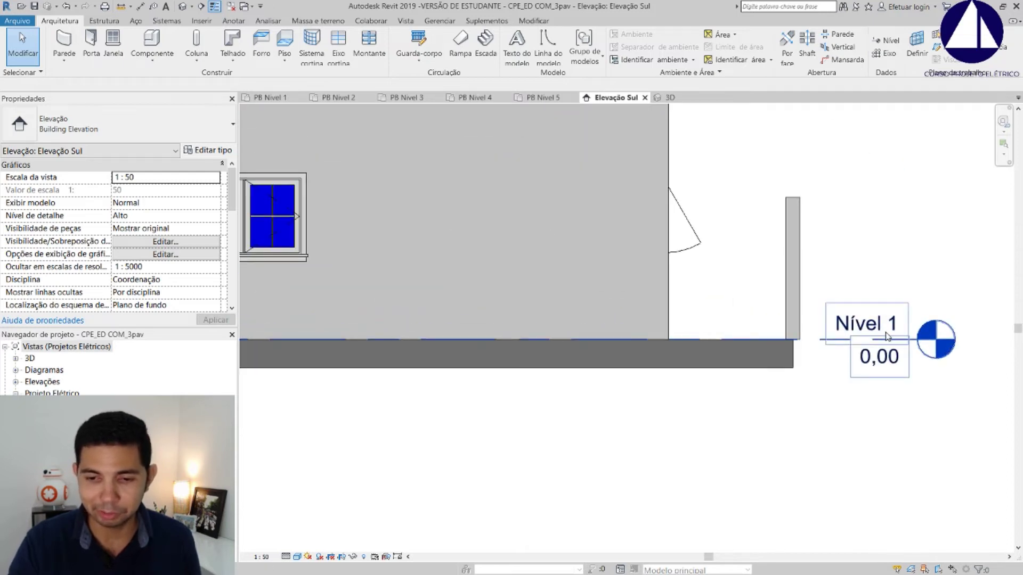
Rename the ground level Nível 1 to PB Nível 1.
left_click(887, 336)
key("Escape")
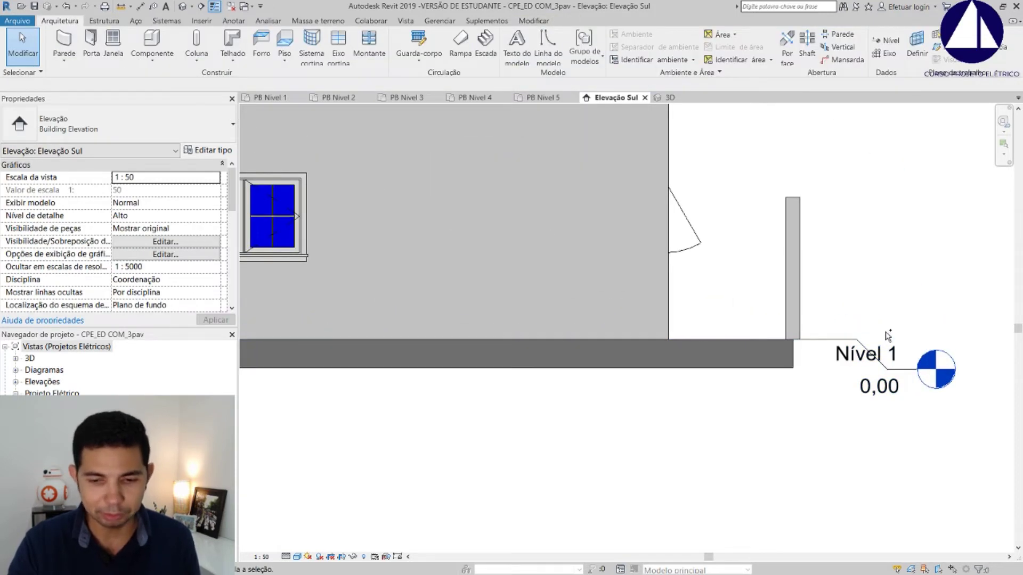
key("ctrl+z")
left_click(872, 326)
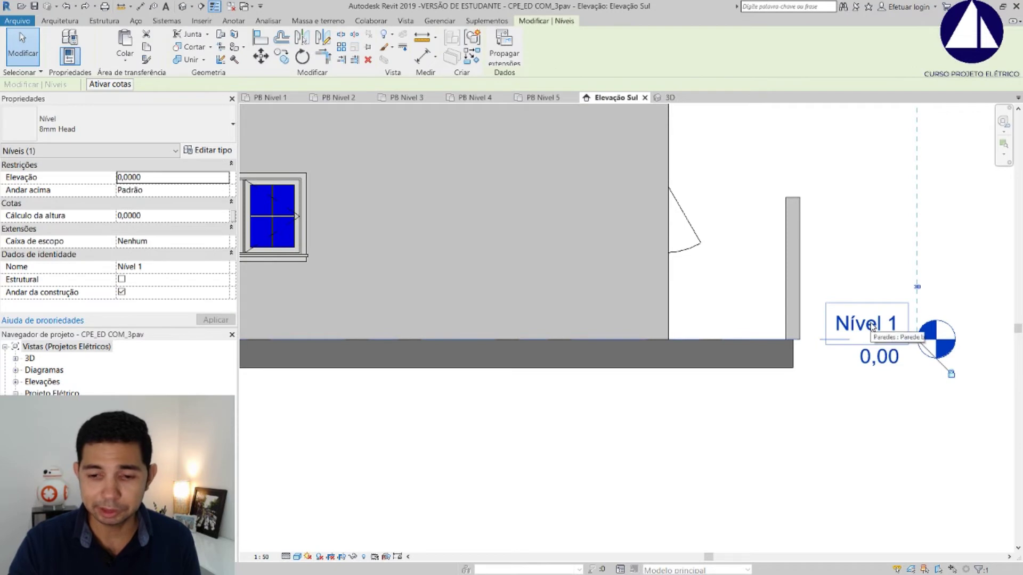
left_click(872, 326)
type("PB Nível 1")
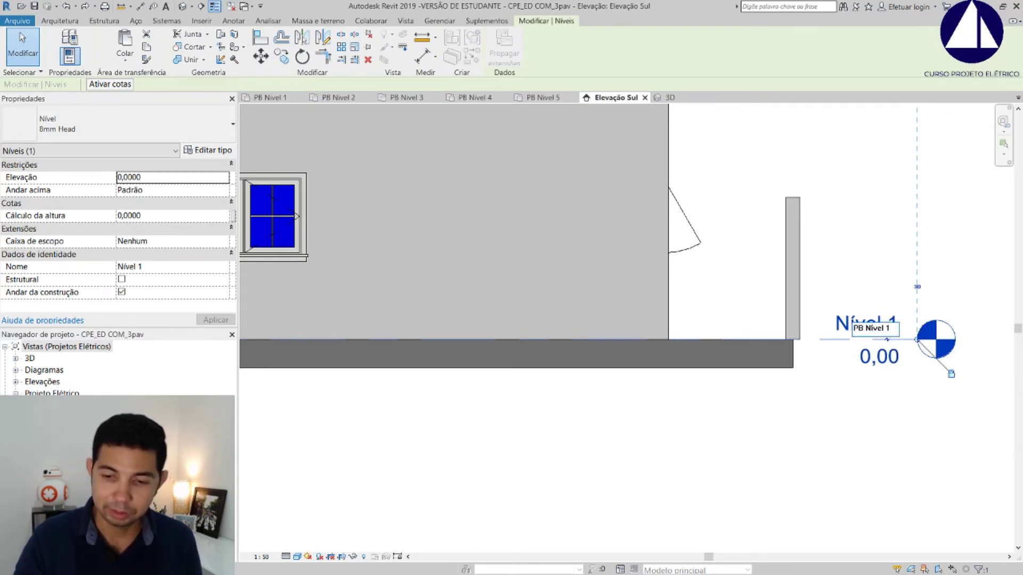
key("Return")
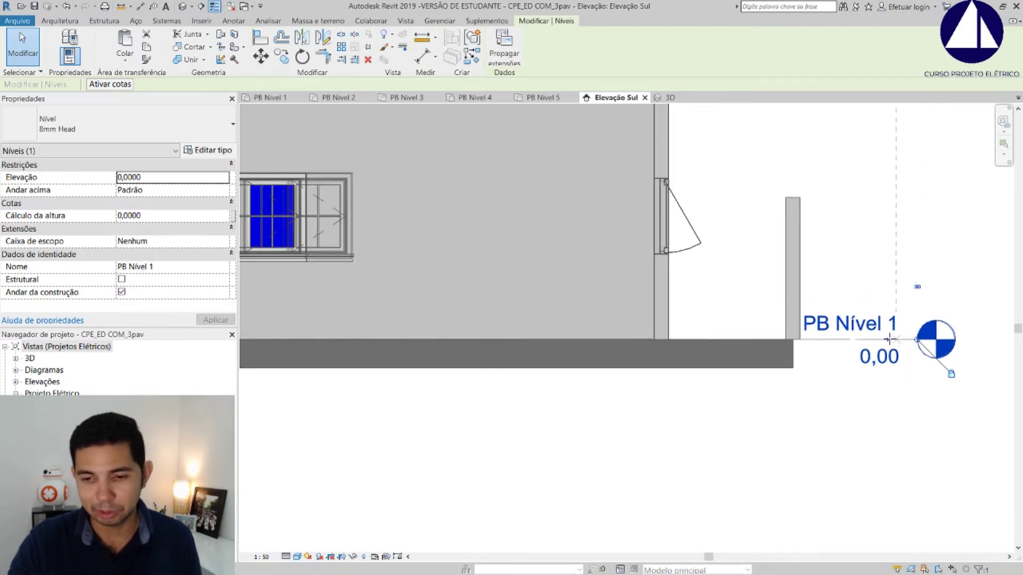
Shift the PB Nível 1 level head slightly left and adjust its end.
left_click_drag(920, 346, 890, 355)
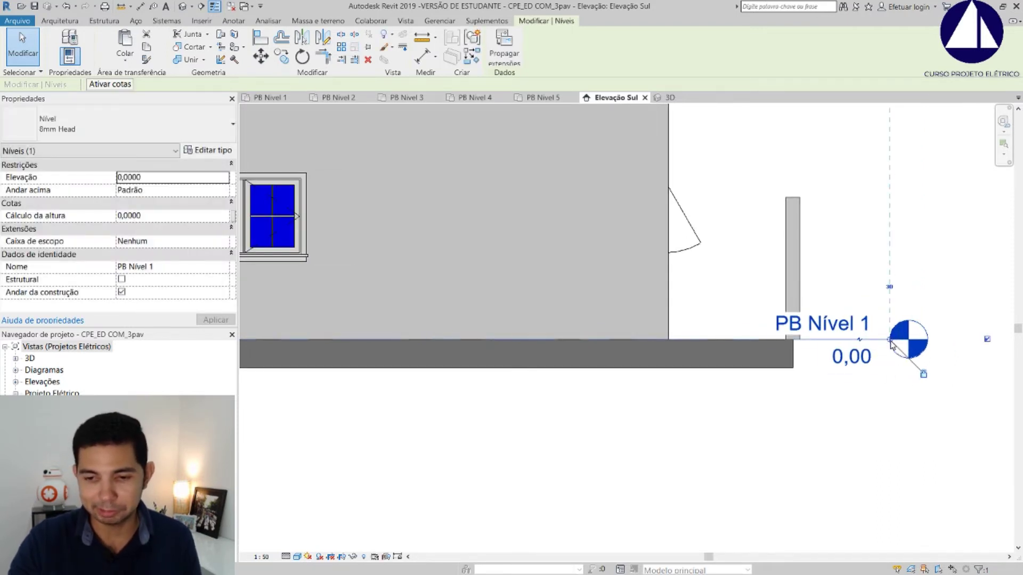
left_click_drag(975, 332, 980, 341)
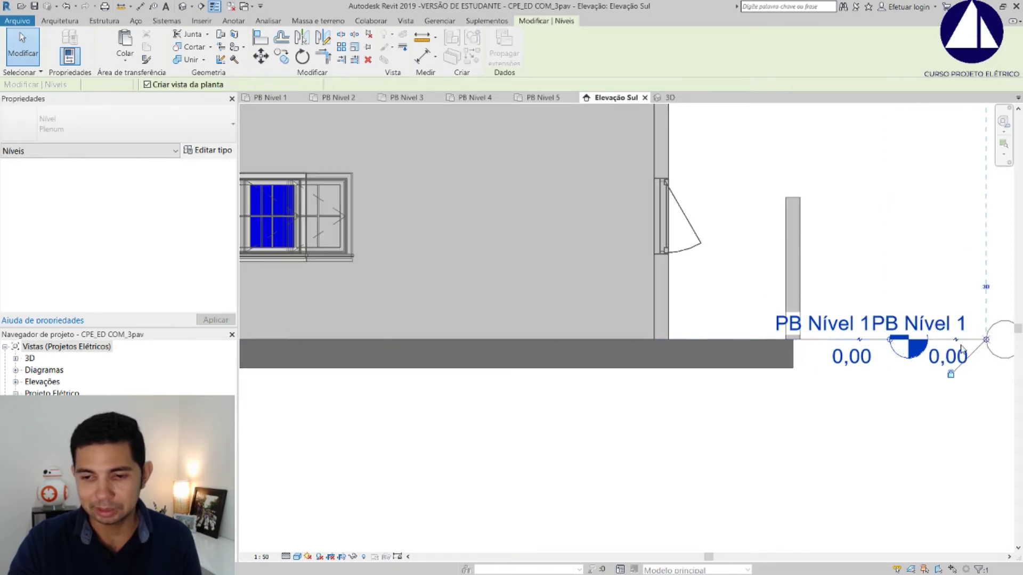
left_click(917, 295)
scroll(917, 296, "down", 2)
scroll(917, 295, "down", 3)
Check the PB Nível 1, 2 and 4 levels by selecting and deselecting each.
scroll(917, 295, "down", 2)
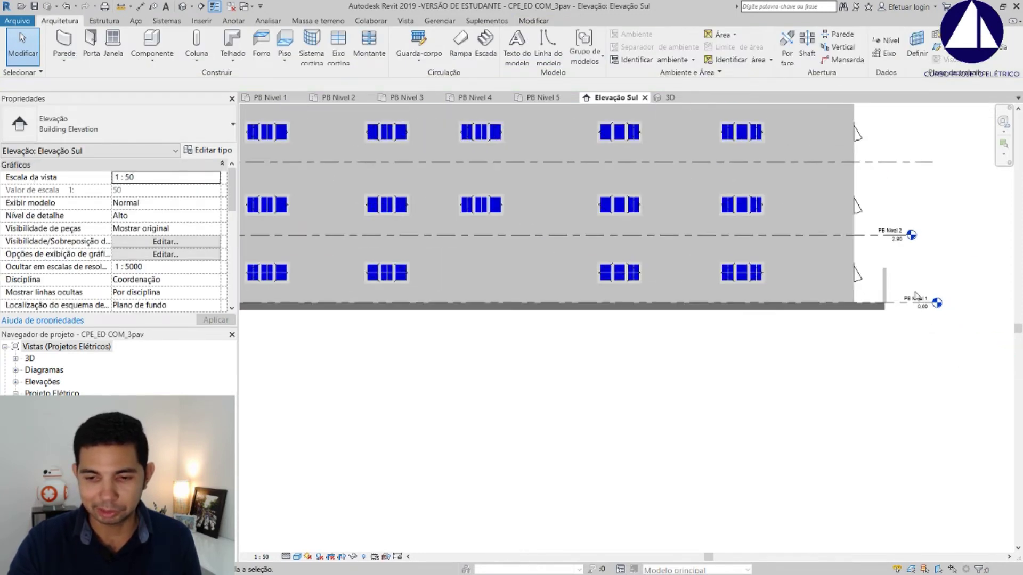
scroll(917, 295, "down", 2)
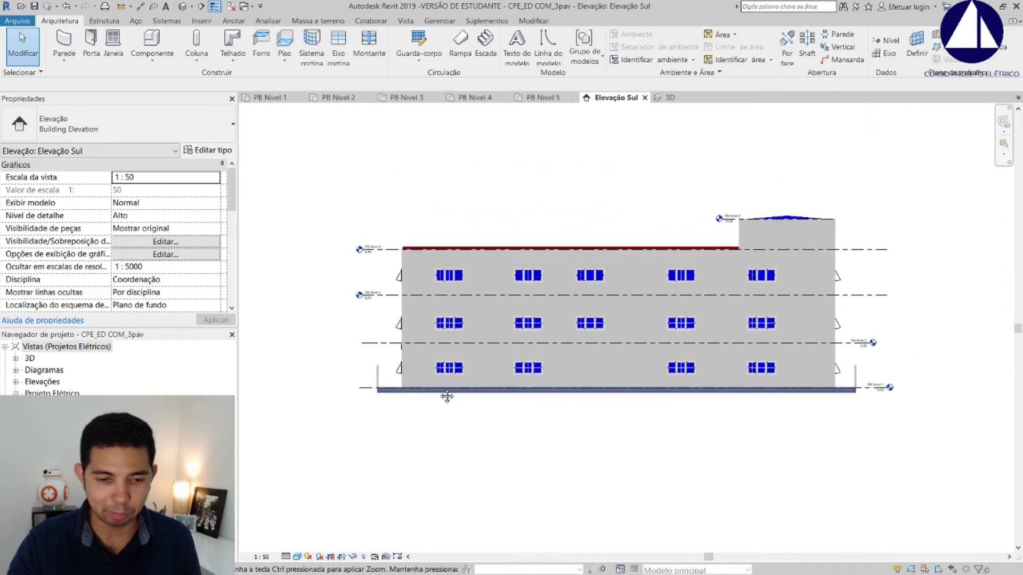
scroll(781, 319, "up", 2)
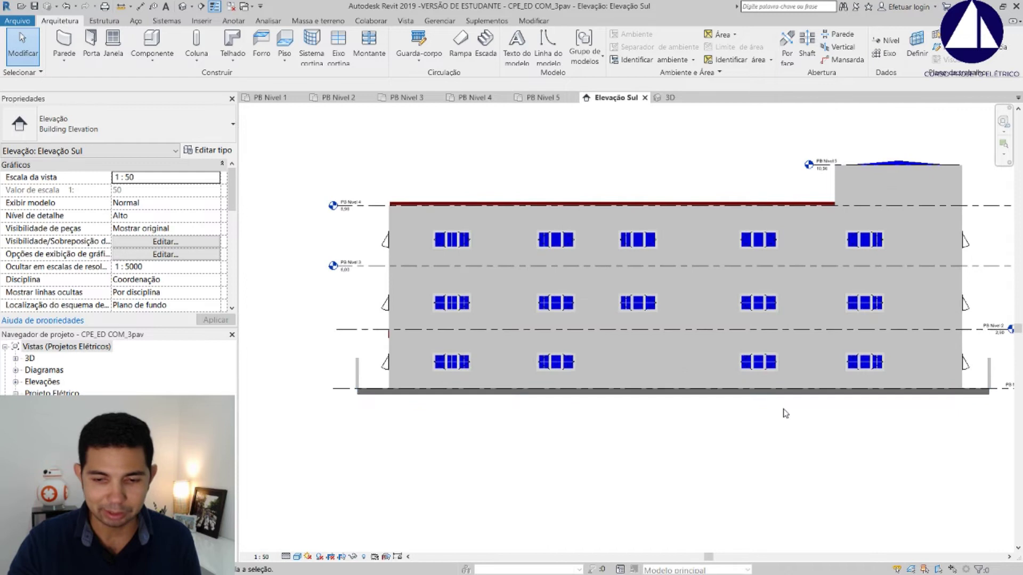
left_click(335, 388)
scroll(343, 421, "down", 2)
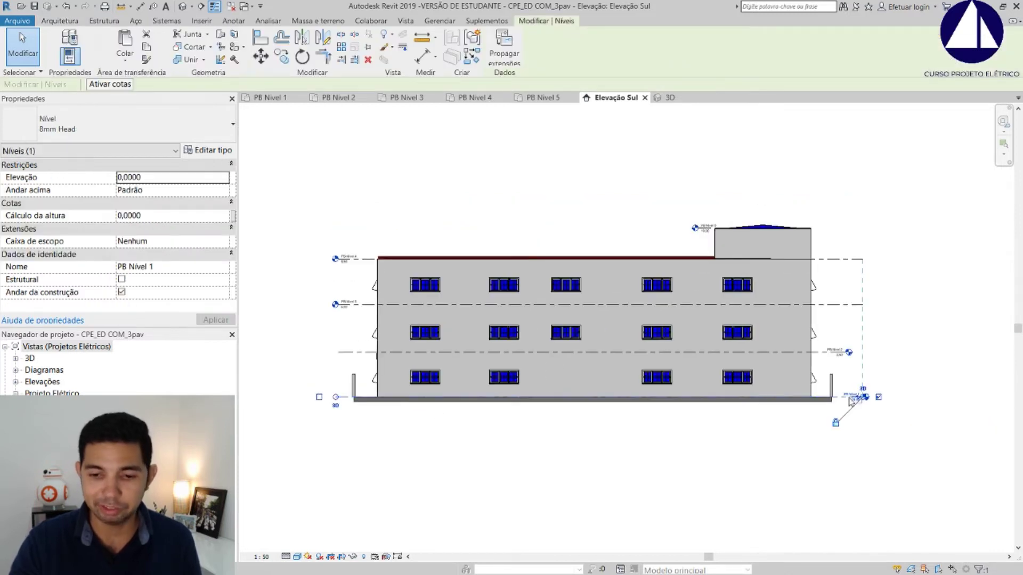
key("Escape")
left_click(709, 353)
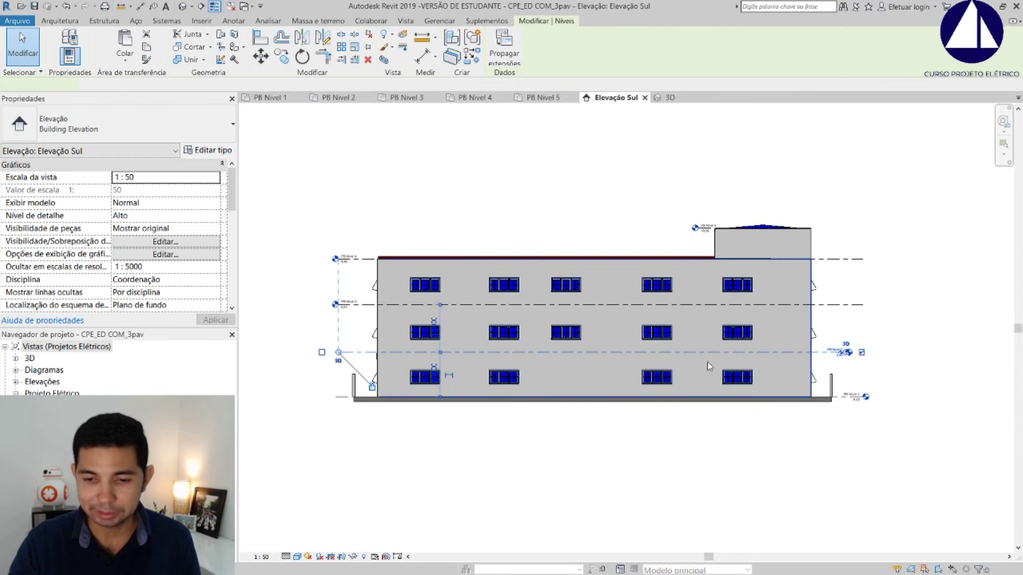
key("Escape")
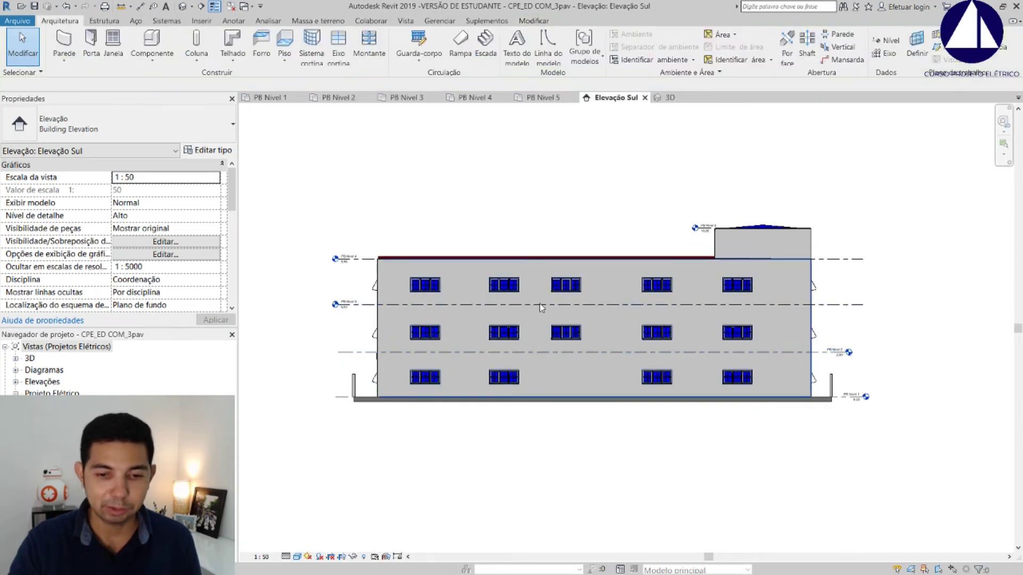
left_click(860, 261)
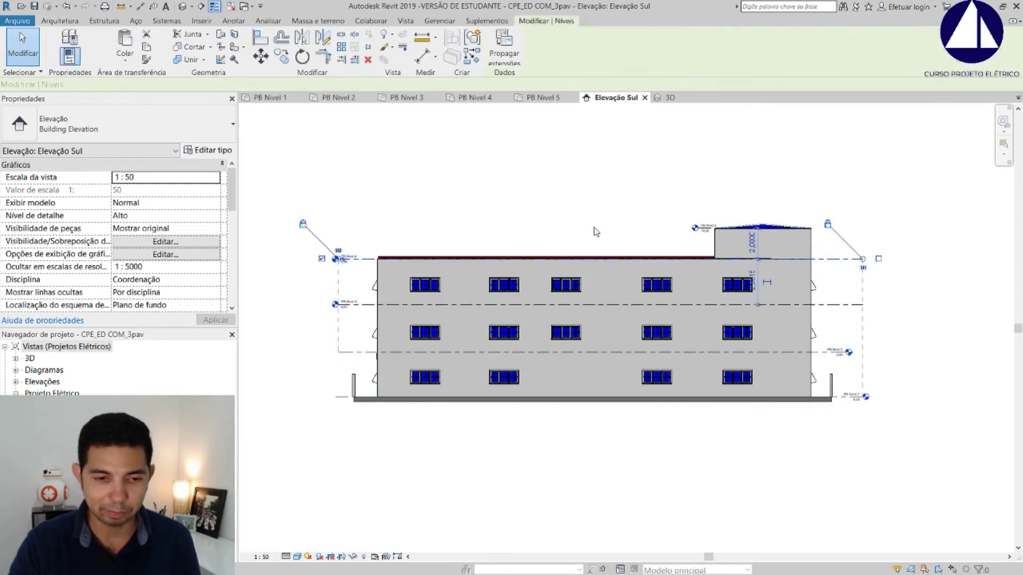
key("Escape")
Zoom out and pan so the whole building shows with empty space above.
scroll(775, 233, "up", 1)
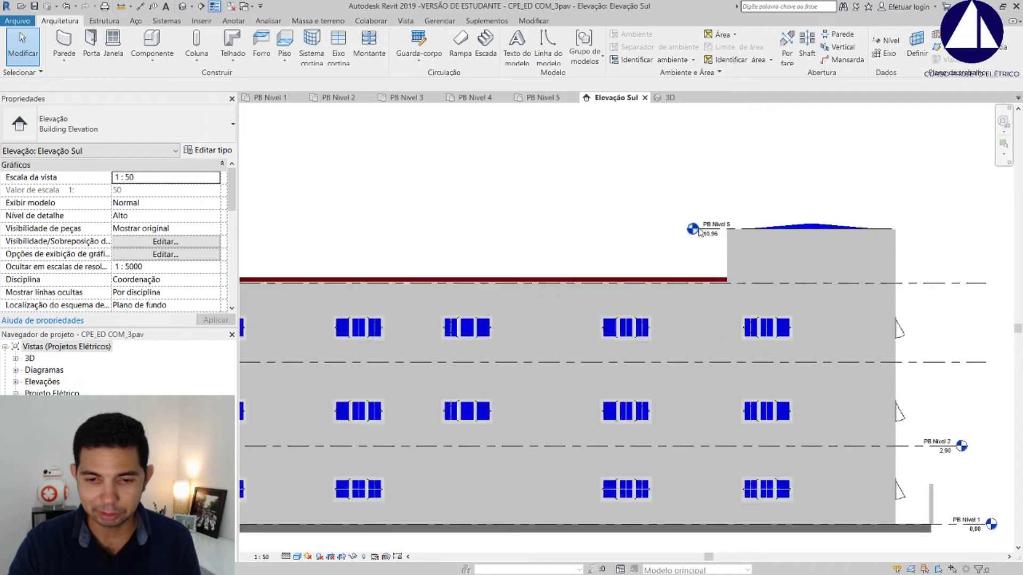
scroll(714, 235, "up", 2)
scroll(706, 238, "down", 1)
scroll(735, 245, "down", 1)
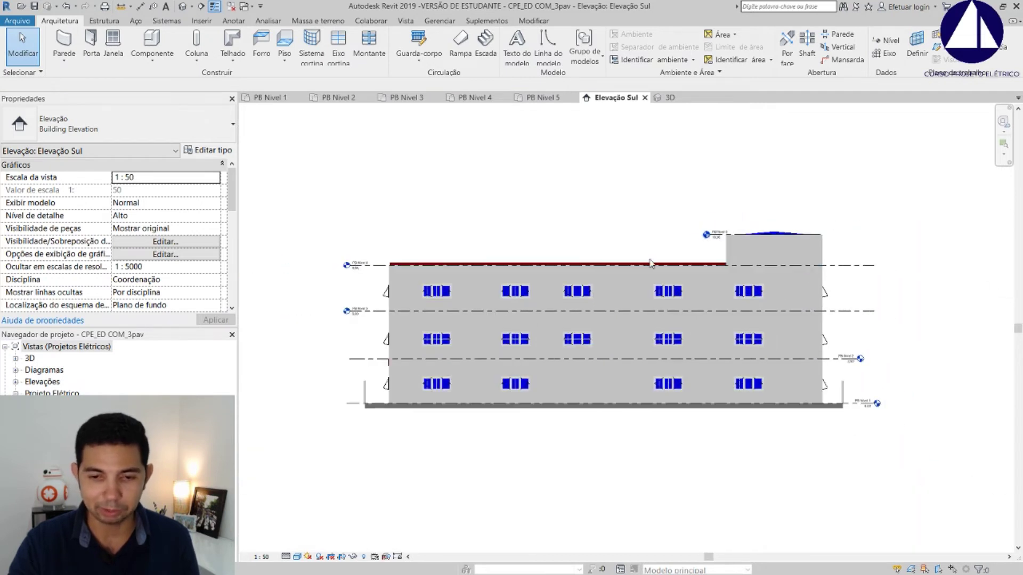
scroll(622, 287, "up", 1)
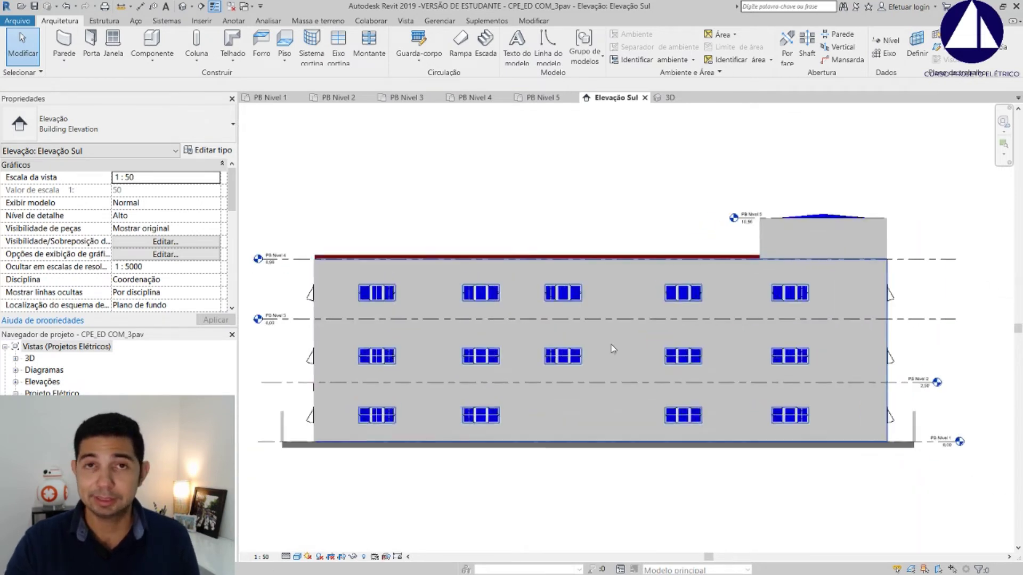
middle_click_drag(615, 380, 639, 345)
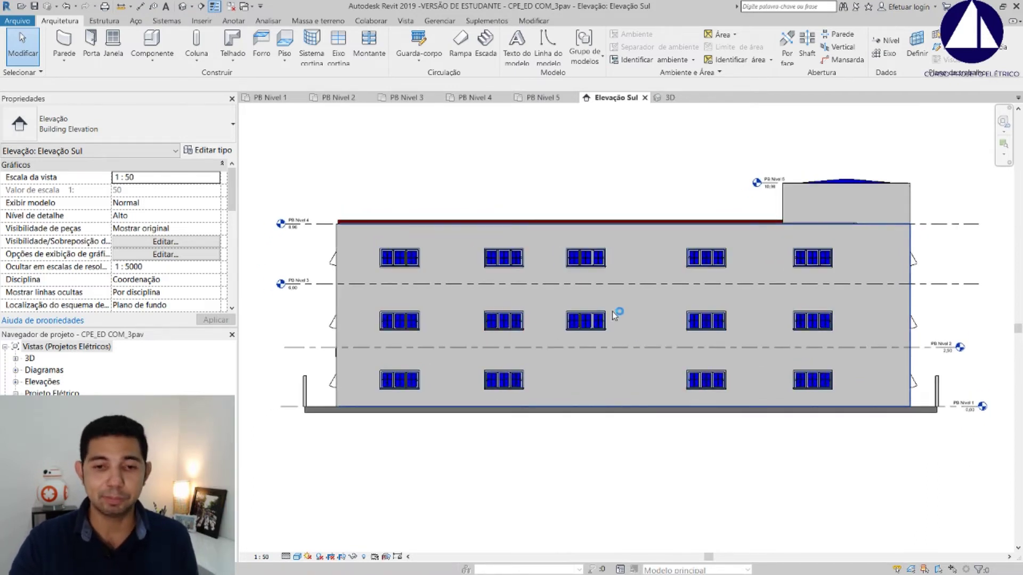
scroll(613, 320, "down", 1)
scroll(620, 290, "down", 5)
middle_click_drag(685, 327, 667, 434)
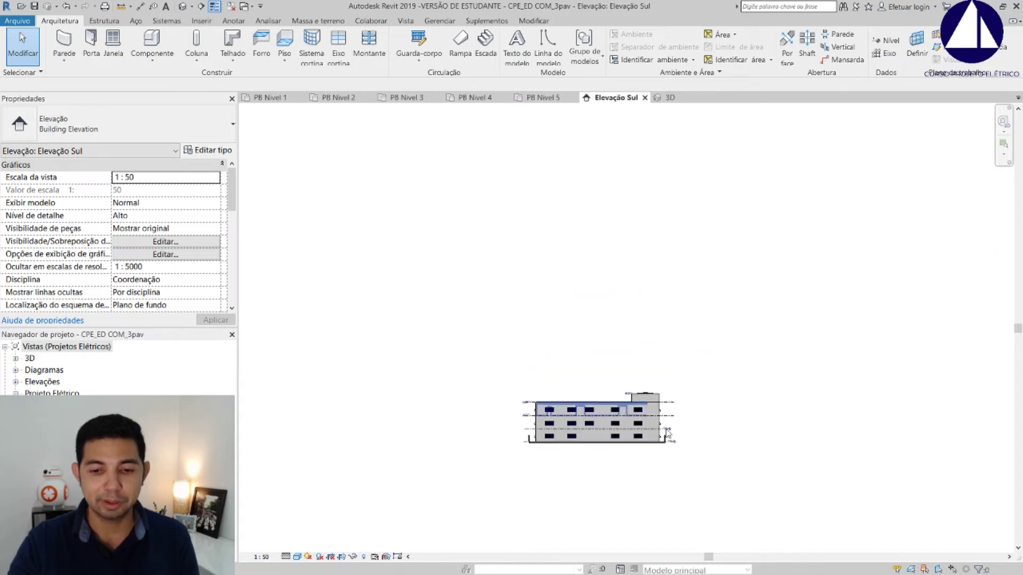
left_click(882, 42)
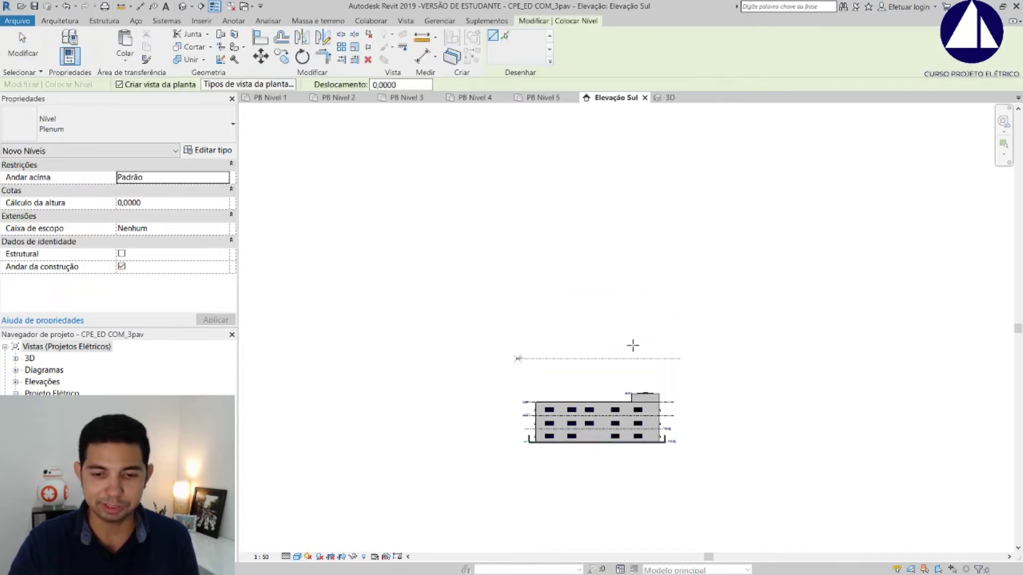
left_click(681, 333)
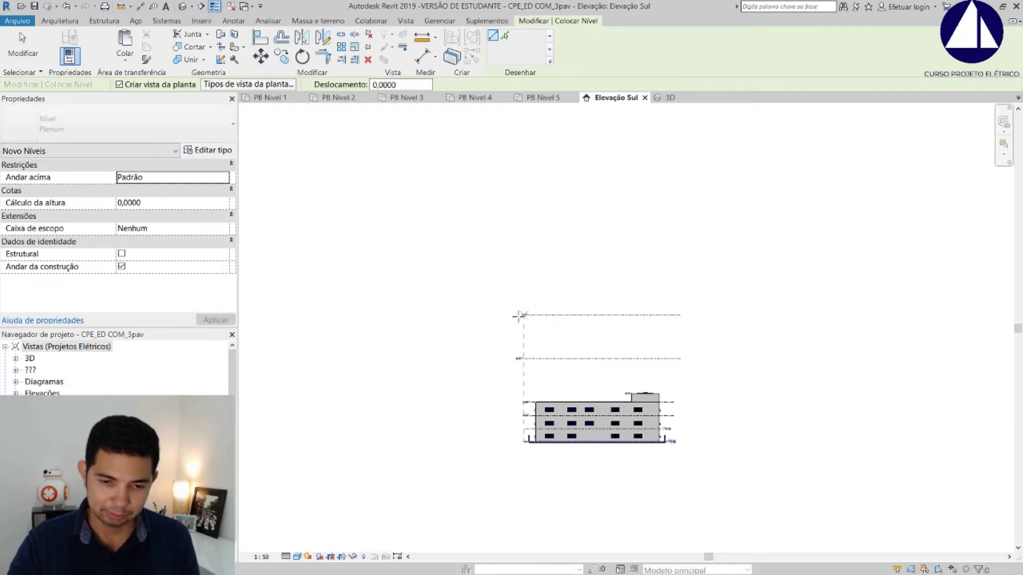
left_click(678, 275)
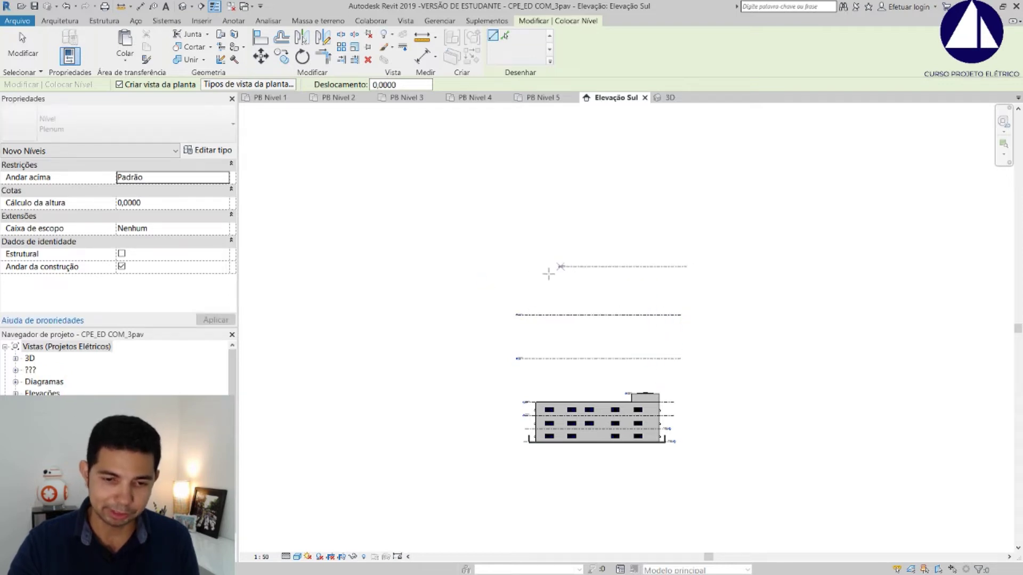
left_click(523, 268)
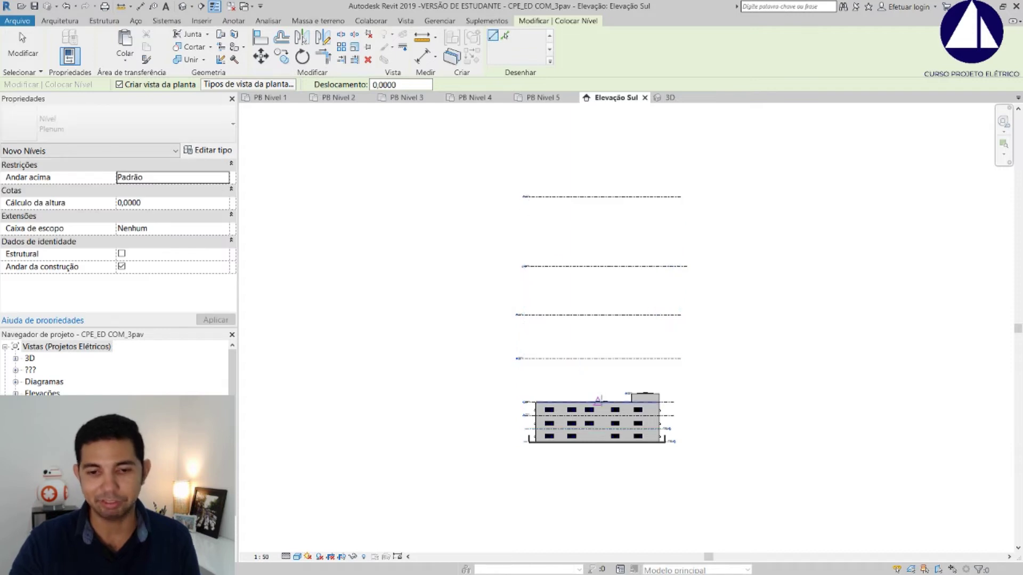
key("Escape")
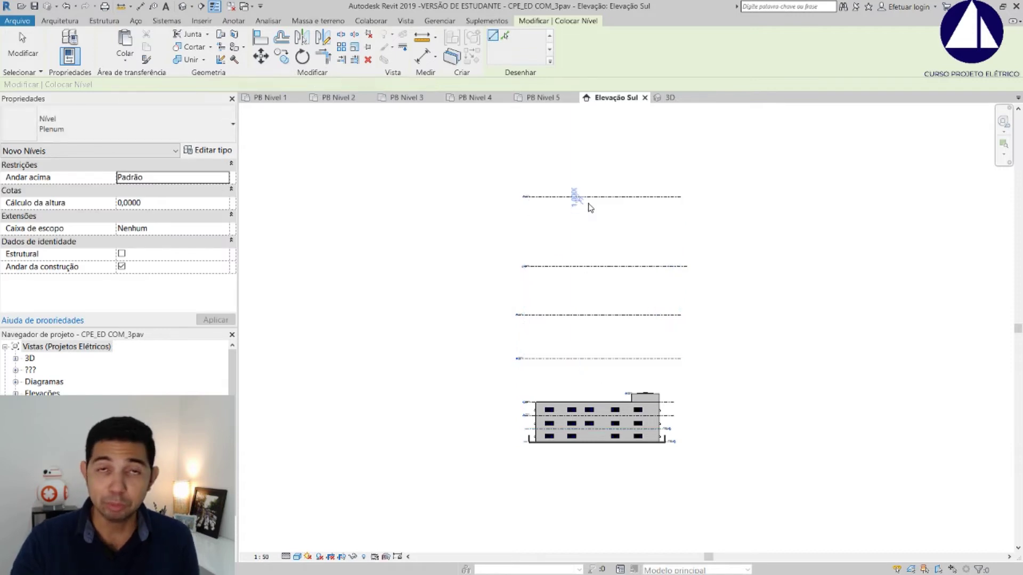
key("Escape")
key("ctrl+z")
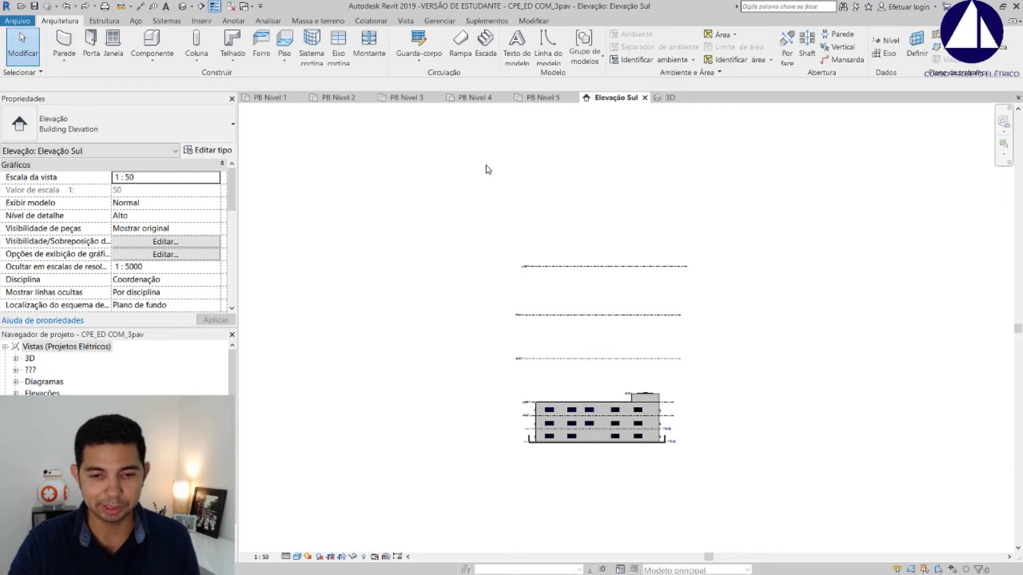
key("ctrl+z")
key("ctrl+z")
key("ctrl+z")
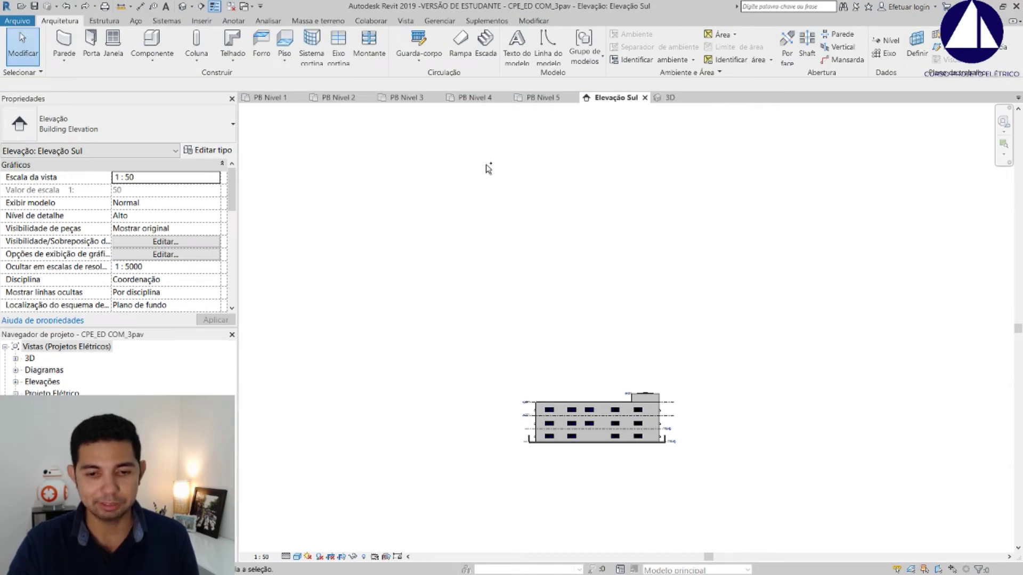
Zoom out and recentre the Elevação Sul view on the whole building.
scroll(486, 165, "up", 10)
scroll(606, 261, "down", 2)
scroll(605, 261, "down", 3)
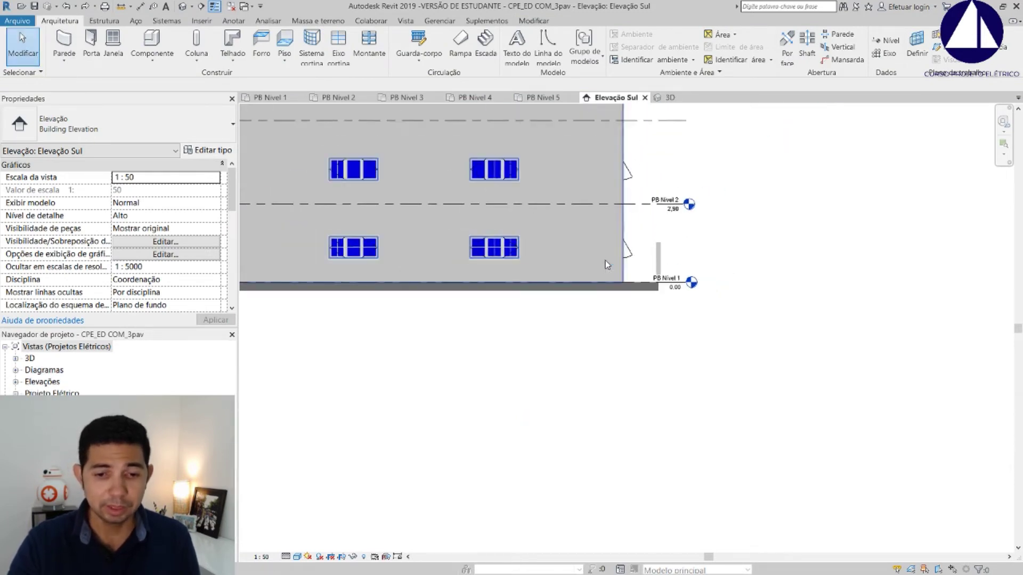
scroll(605, 260, "down", 3)
middle_click_drag(516, 327, 627, 318)
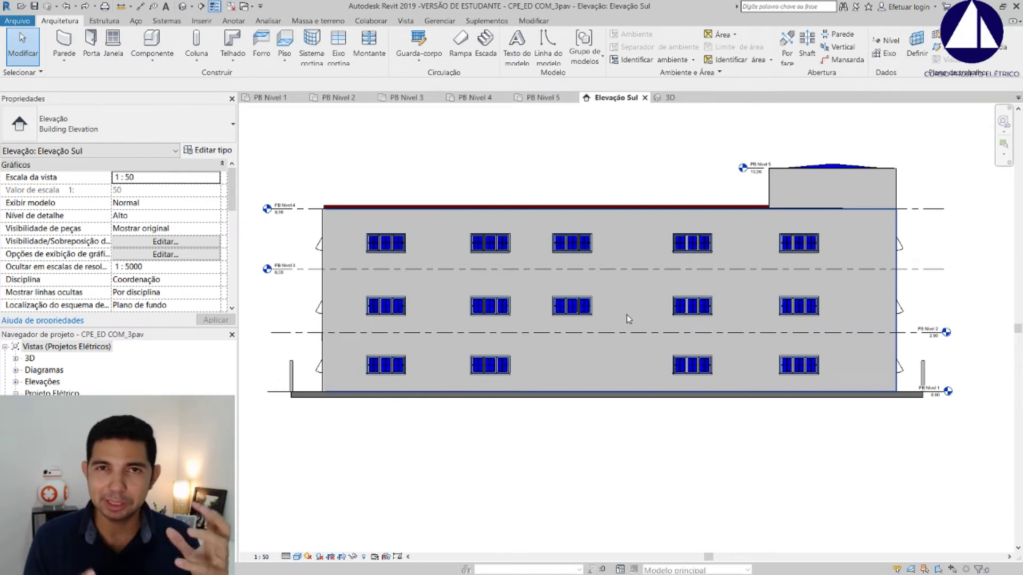
Switch to the 3D view and orbit to a low frontal view of the glass facade.
key("ctrl+Tab")
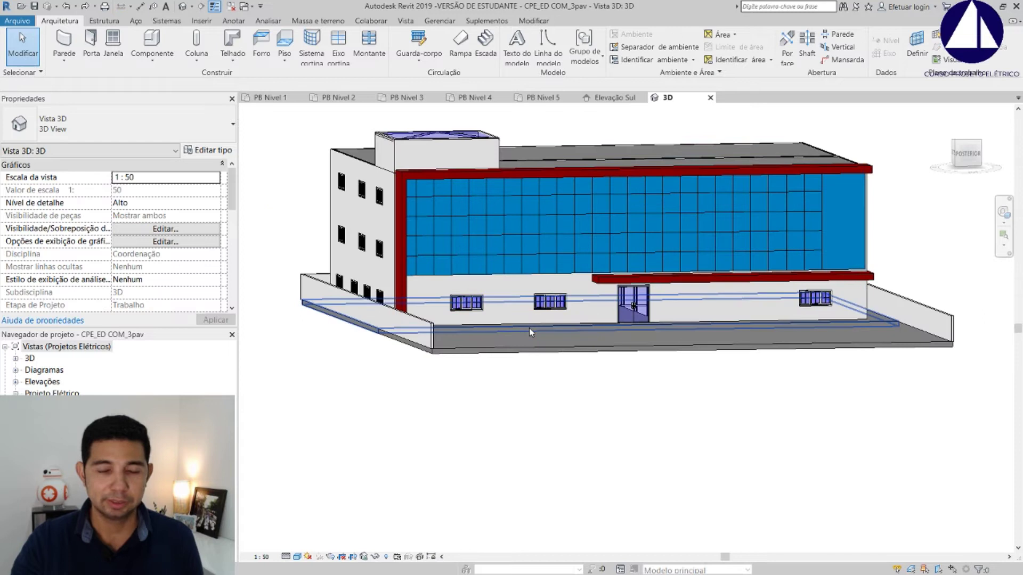
mouse_move(529, 327)
middle_mouse_down("shift")
mouse_move(563, 330)
mouse_move(548, 330)
middle_mouse_up("shift")
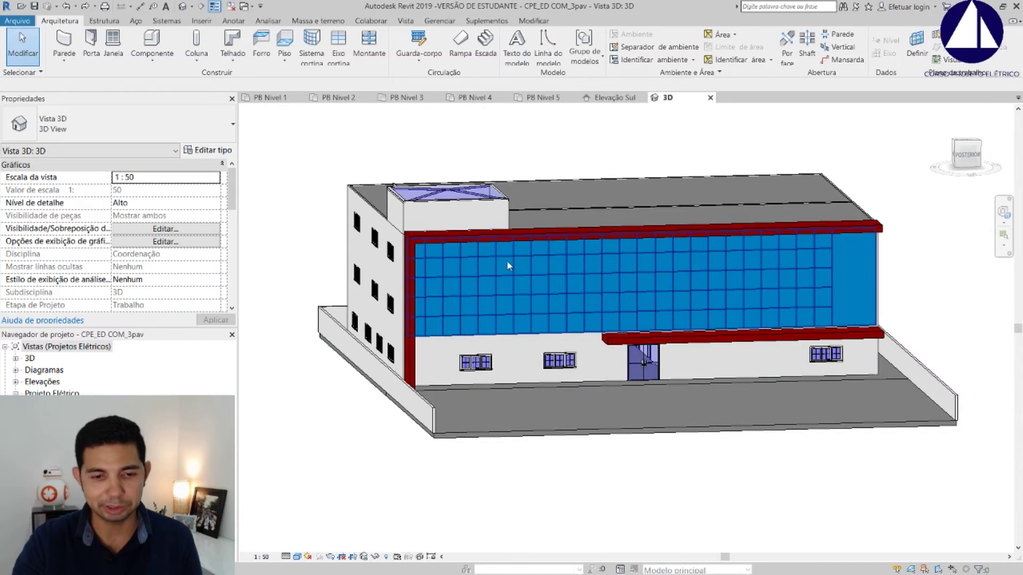
mouse_move(507, 265)
middle_mouse_down("shift")
mouse_move(736, 318)
mouse_move(734, 337)
mouse_move(424, 268)
mouse_move(859, 440)
middle_mouse_up("shift")
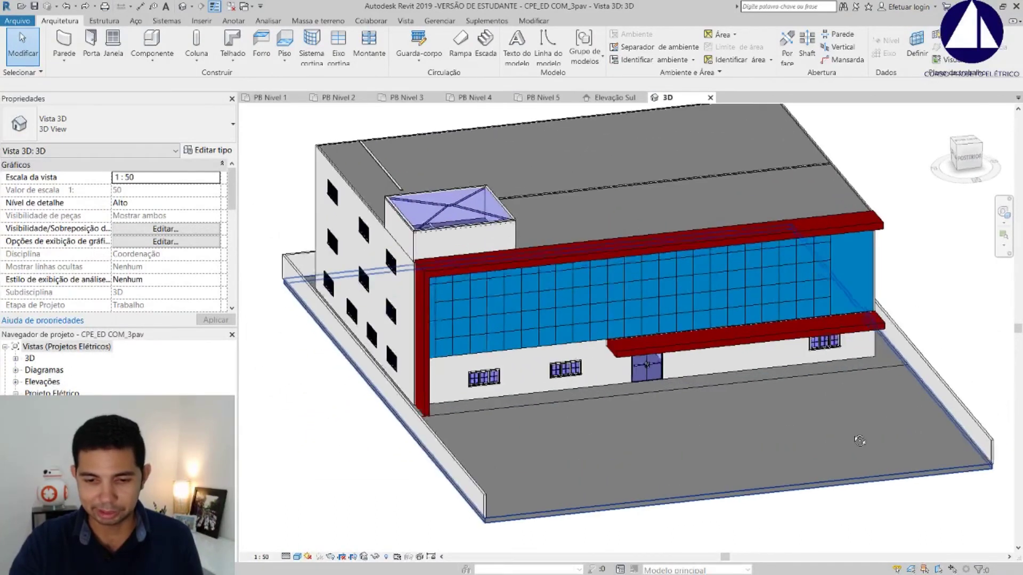
middle_click_drag(805, 392, 696, 331, "shift")
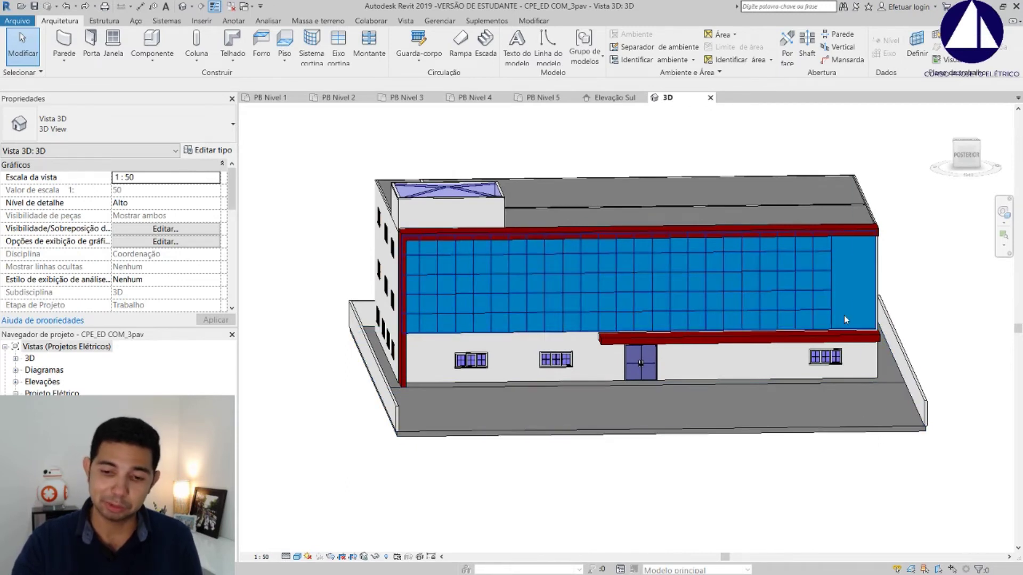
Zoom in and pan to frame the building's front in the 3D view.
middle_click_drag(829, 367, 825, 366)
scroll(586, 417, "up", 1)
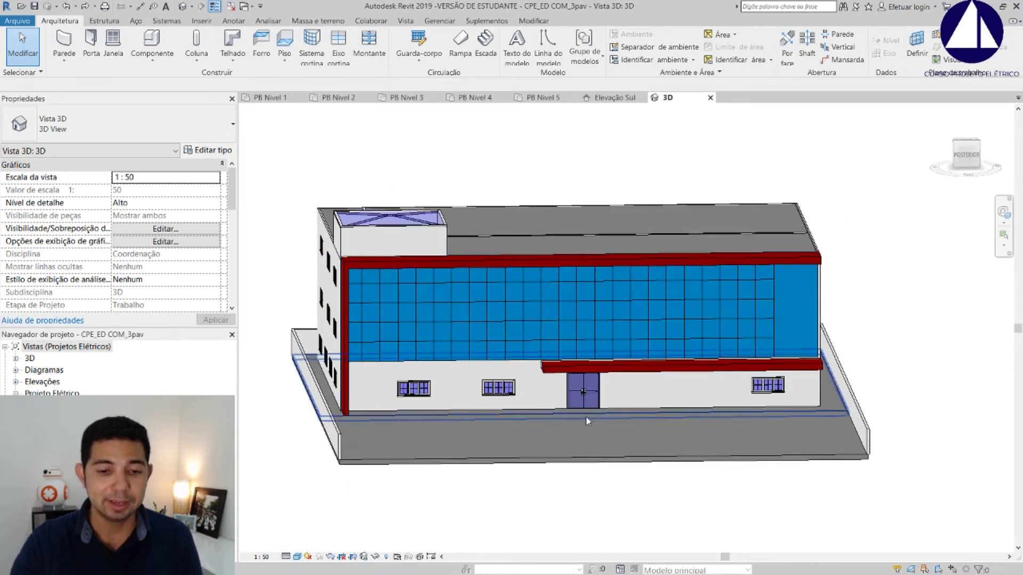
scroll(570, 421, "up", 1)
scroll(850, 442, "up", 2)
scroll(902, 417, "up", 2)
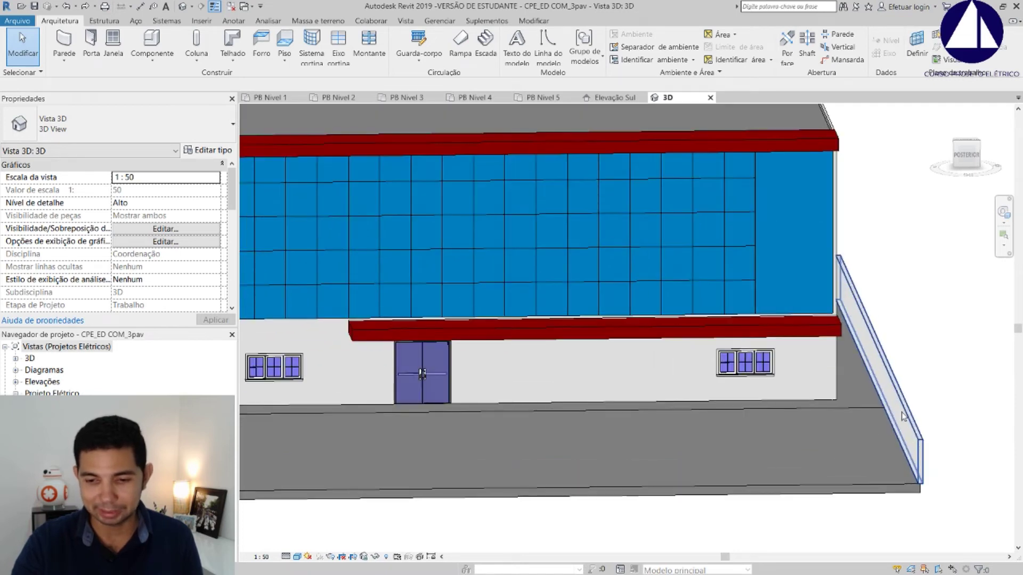
scroll(894, 394, "up", 1)
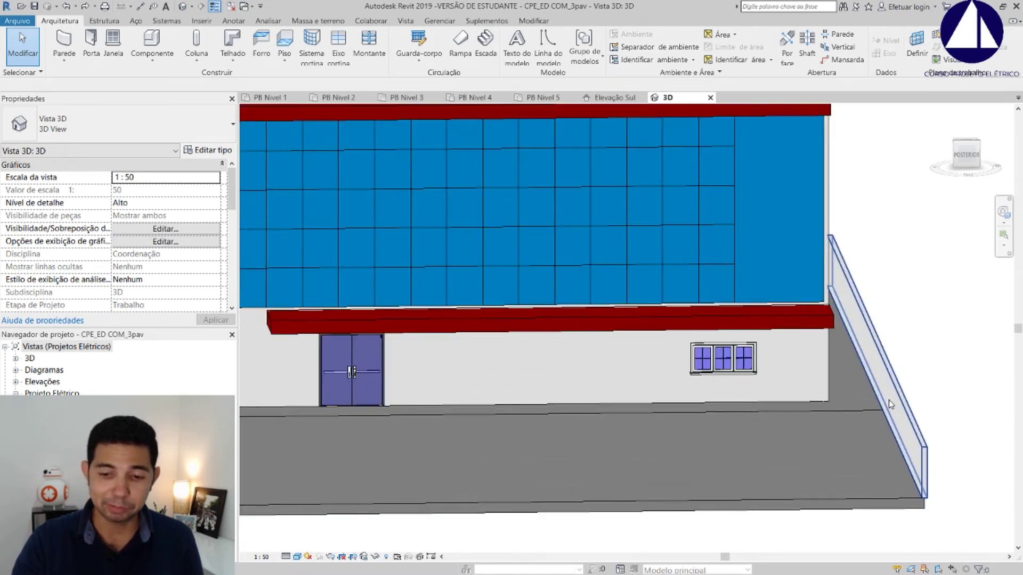
scroll(888, 399, "down", 2)
scroll(847, 394, "down", 2)
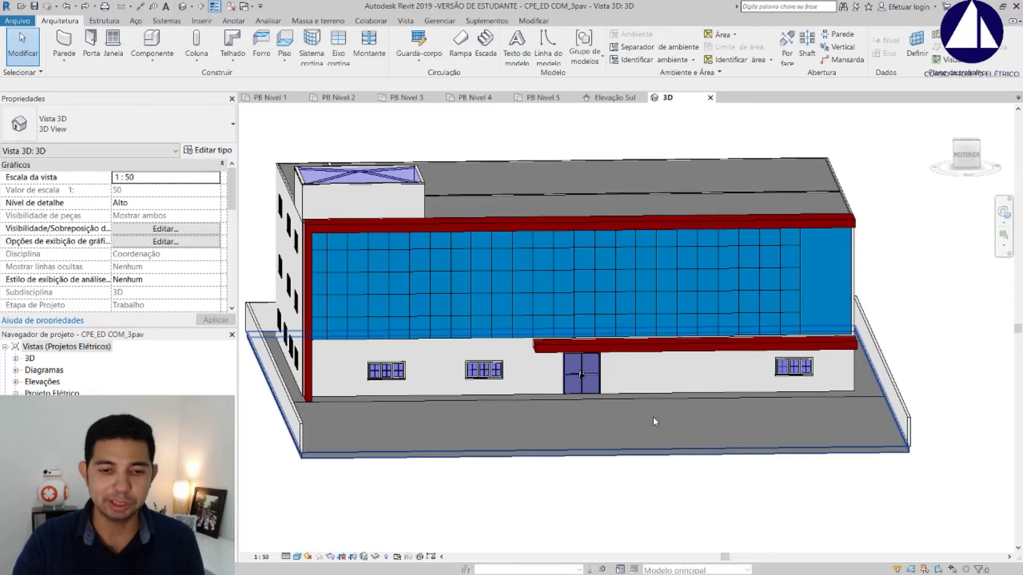
middle_click_drag(594, 466, 626, 484)
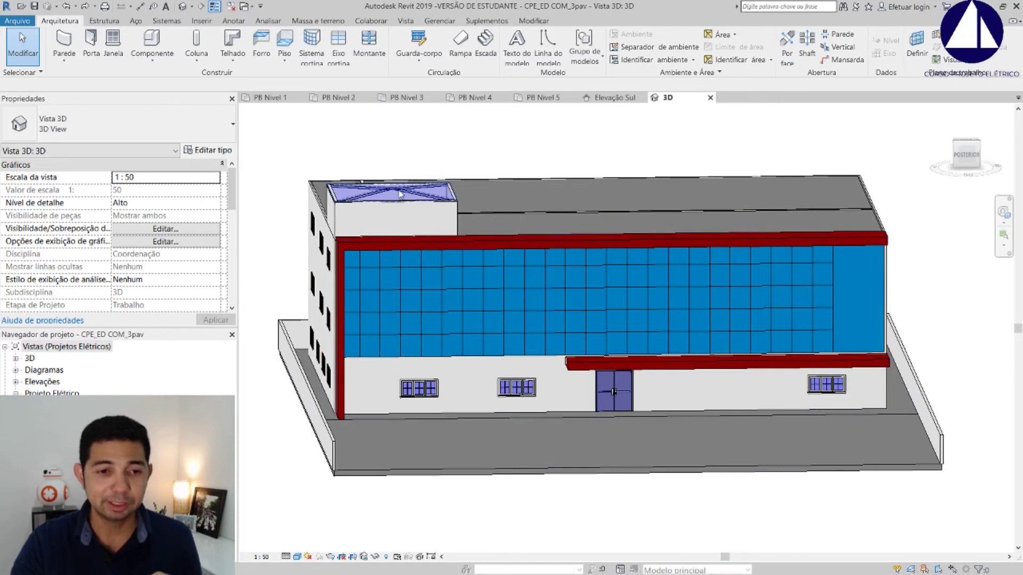
Open the PB Nivel 1 floor plan and zoom to fit the whole floor.
left_click(269, 98)
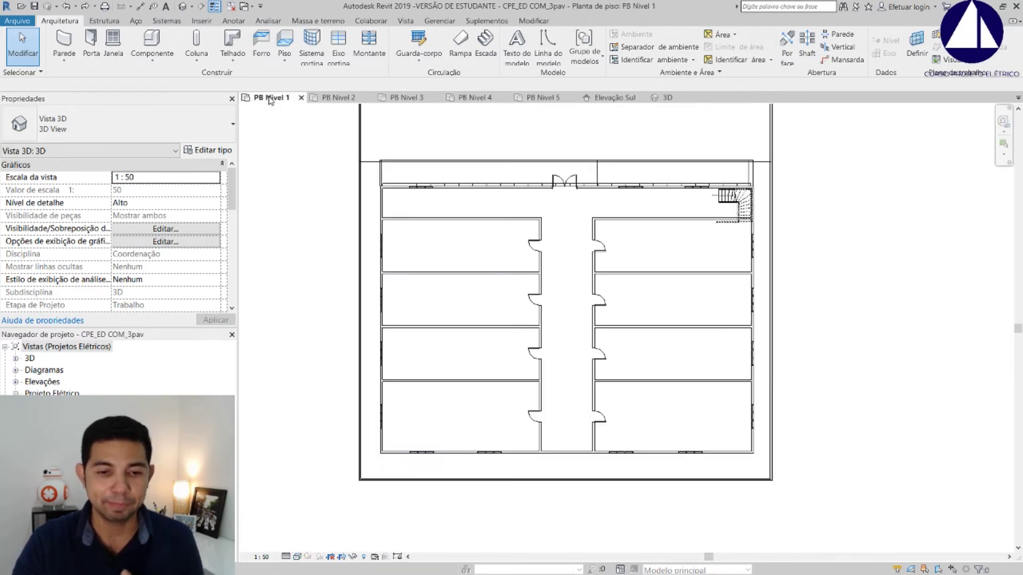
scroll(572, 222, "up", 1)
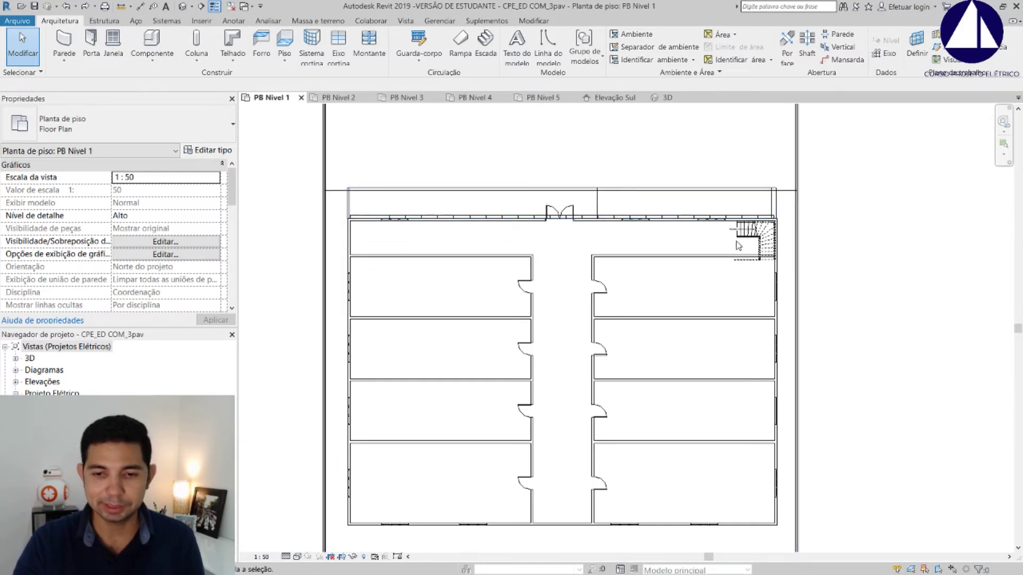
scroll(745, 239, "up", 2)
scroll(756, 245, "up", 1)
scroll(775, 265, "up", 1)
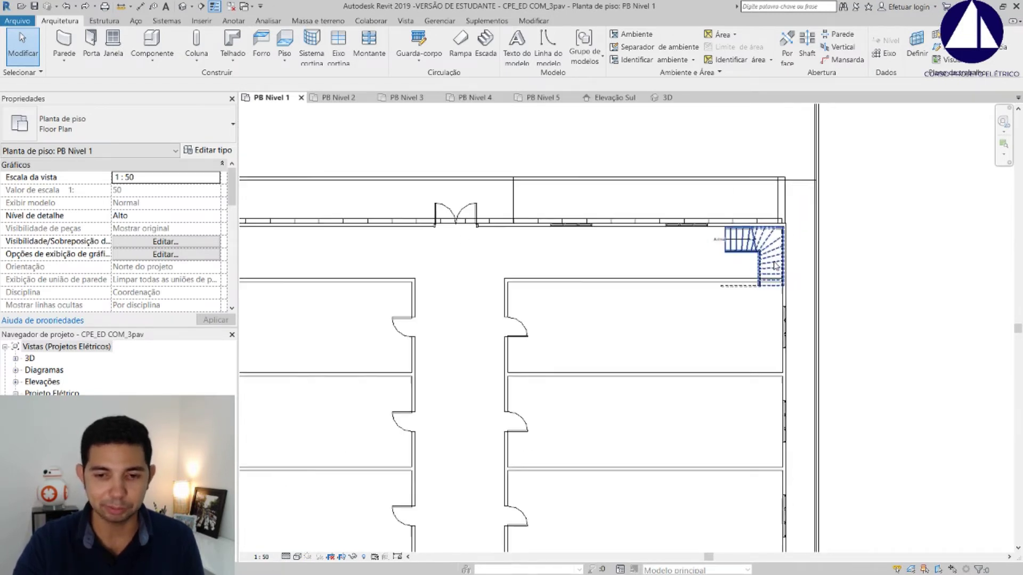
scroll(693, 282, "down", 5)
middle_click_drag(604, 303, 623, 292)
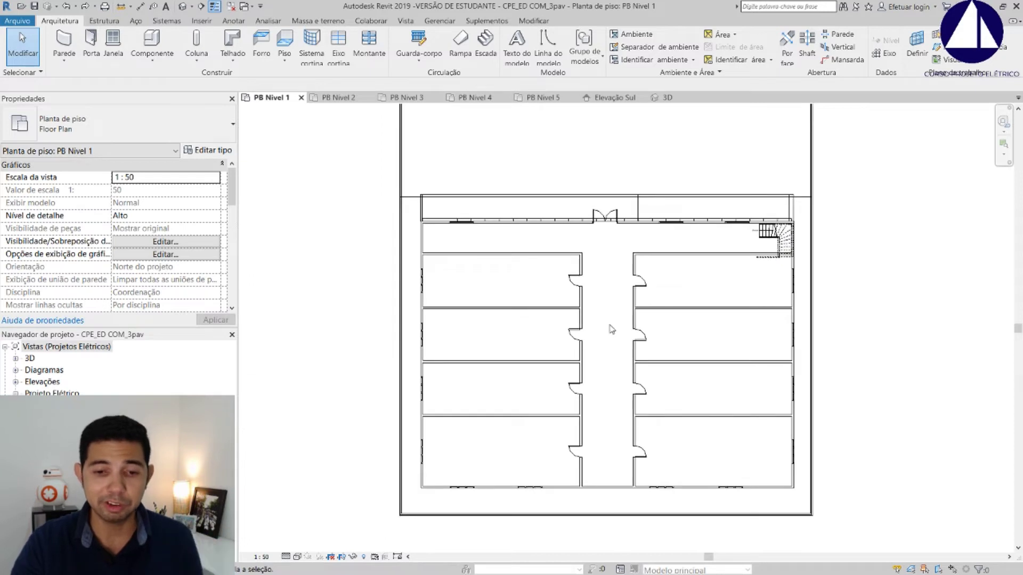
scroll(613, 309, "up", 1)
scroll(615, 266, "up", 1)
scroll(616, 232, "up", 1)
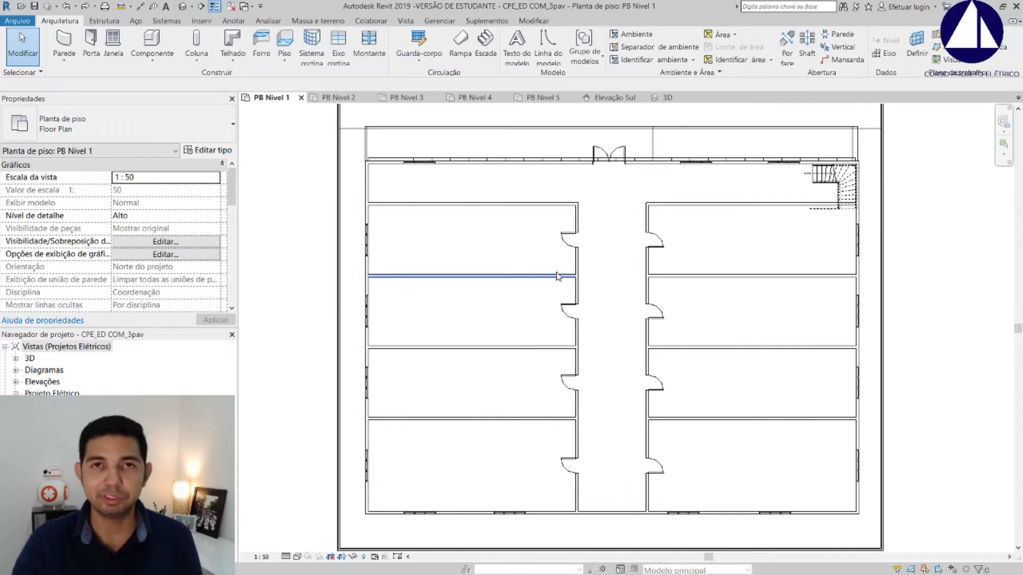
scroll(159, 240, "down", 3)
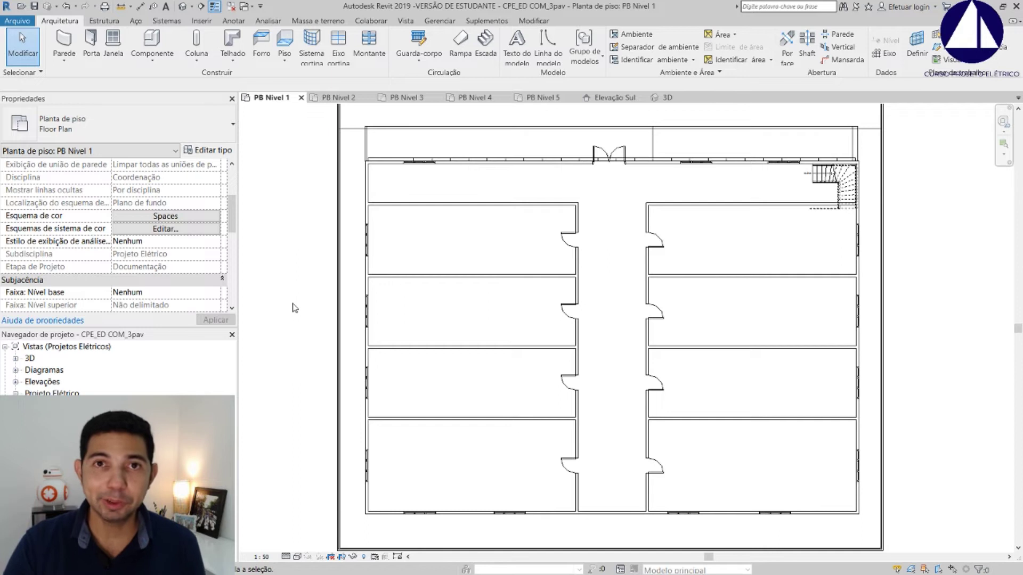
Look over the PB Nivel 2 and PB Nivel 3 plans, then return to 3D.
left_click(317, 101)
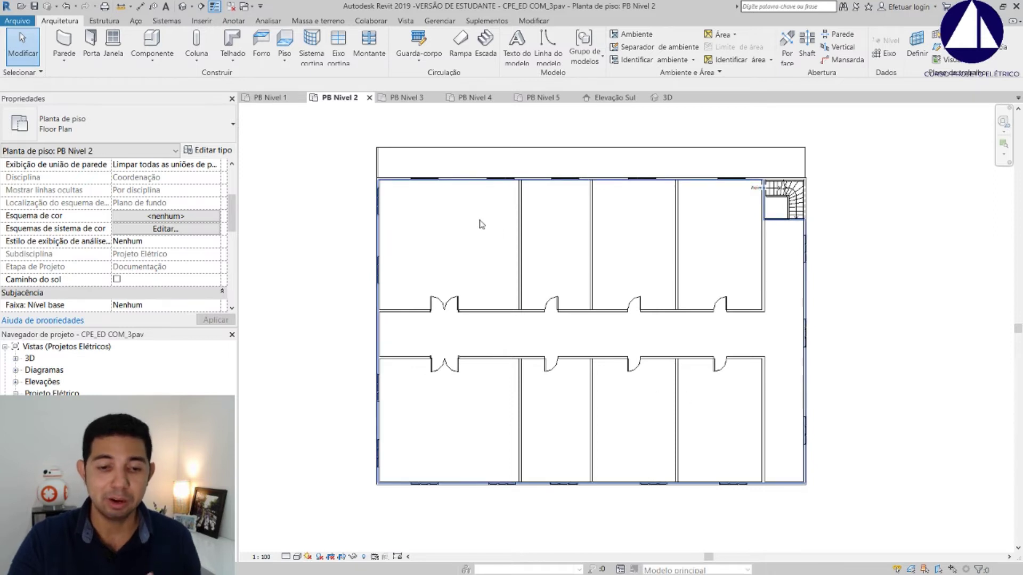
scroll(414, 204, "up", 1)
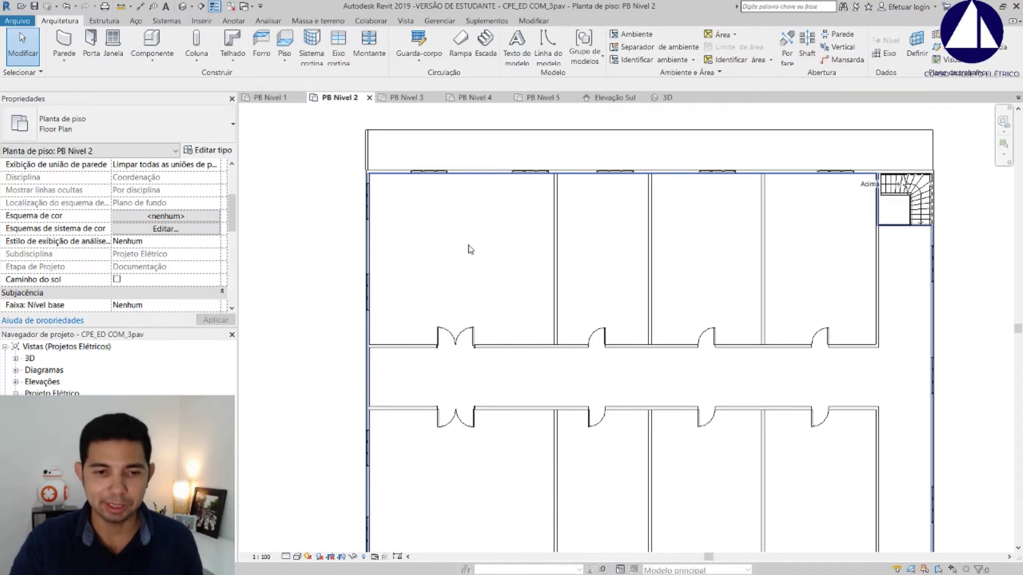
left_click(407, 98)
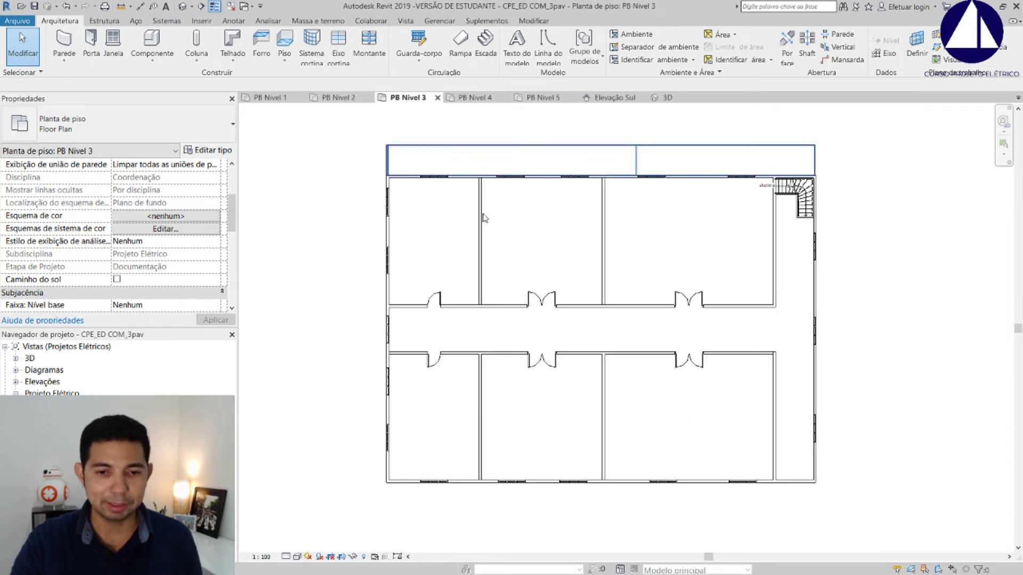
left_click(666, 97)
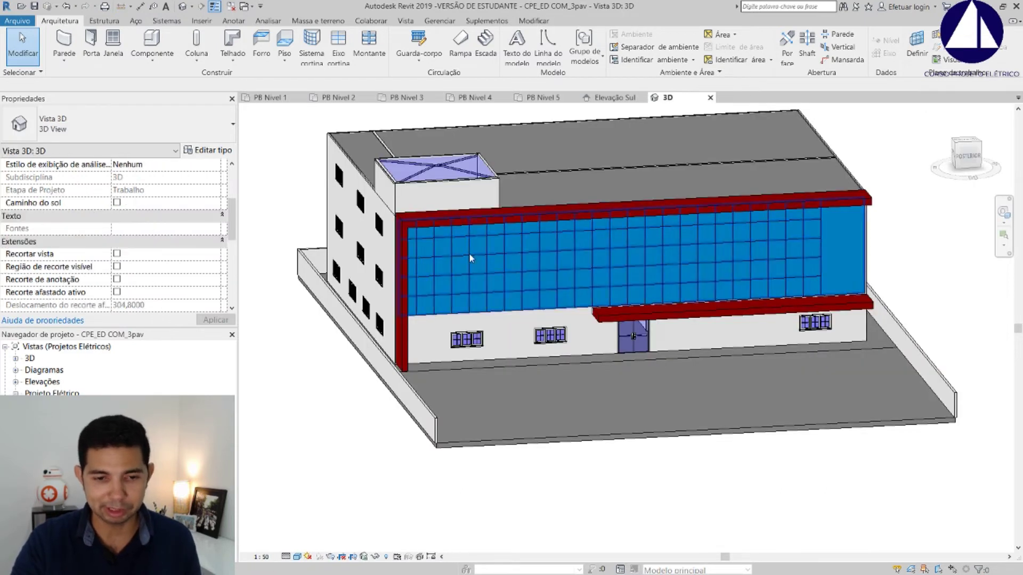
Switch from the 3D view to the PB Nivel 3 floor plan.
scroll(375, 266, "up", 2)
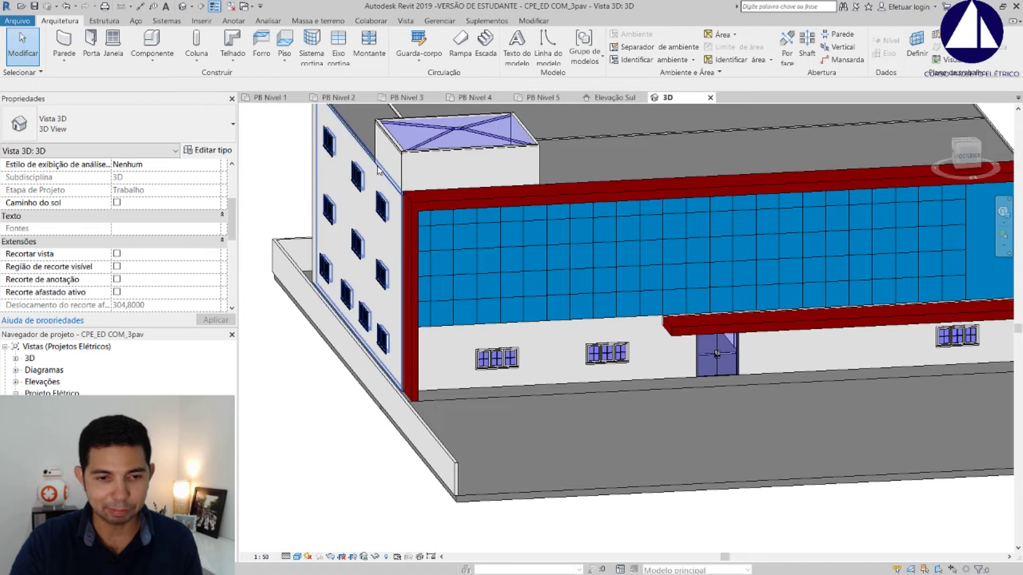
left_click(407, 98)
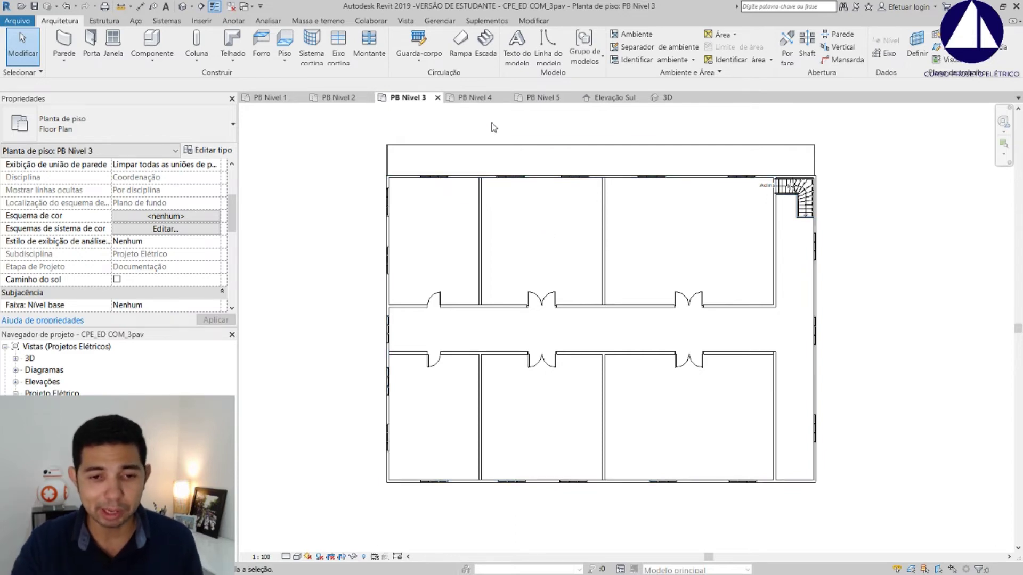
View the PB Nivel 4 plan recentred, then the PB Nivel 5 plan.
left_click(476, 97)
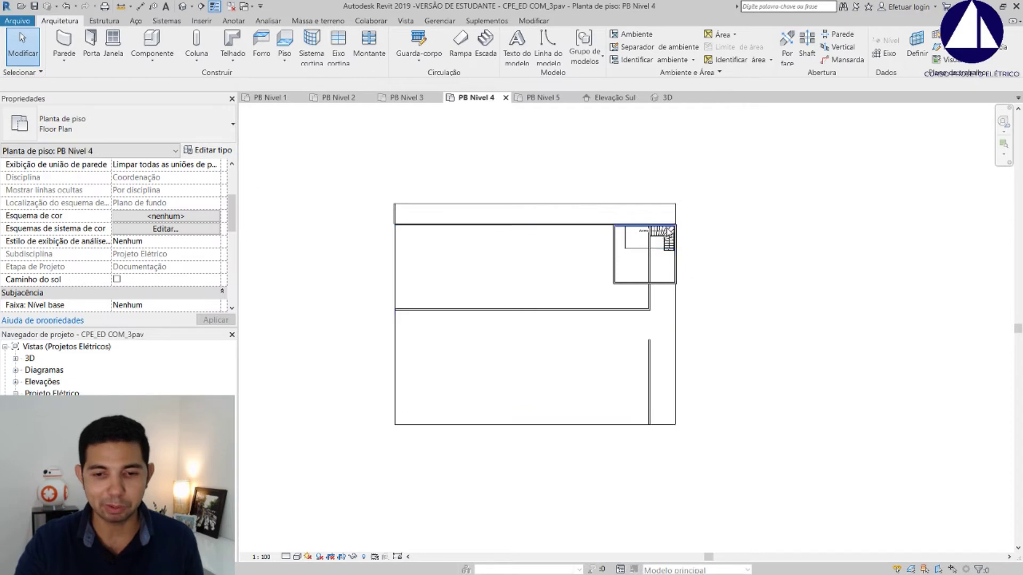
scroll(666, 232, "up", 3)
scroll(601, 266, "down", 1)
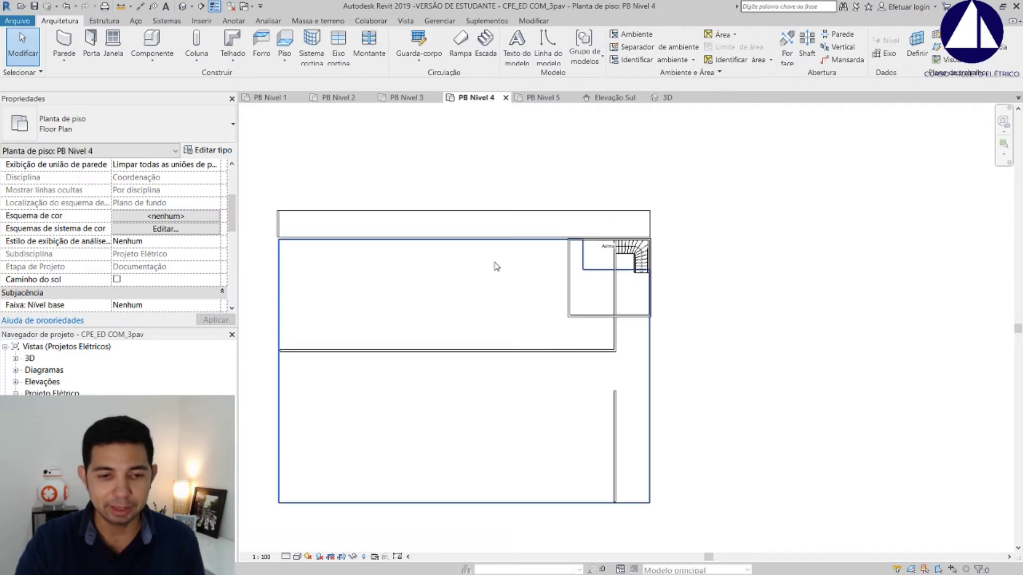
middle_click_drag(495, 268, 576, 220)
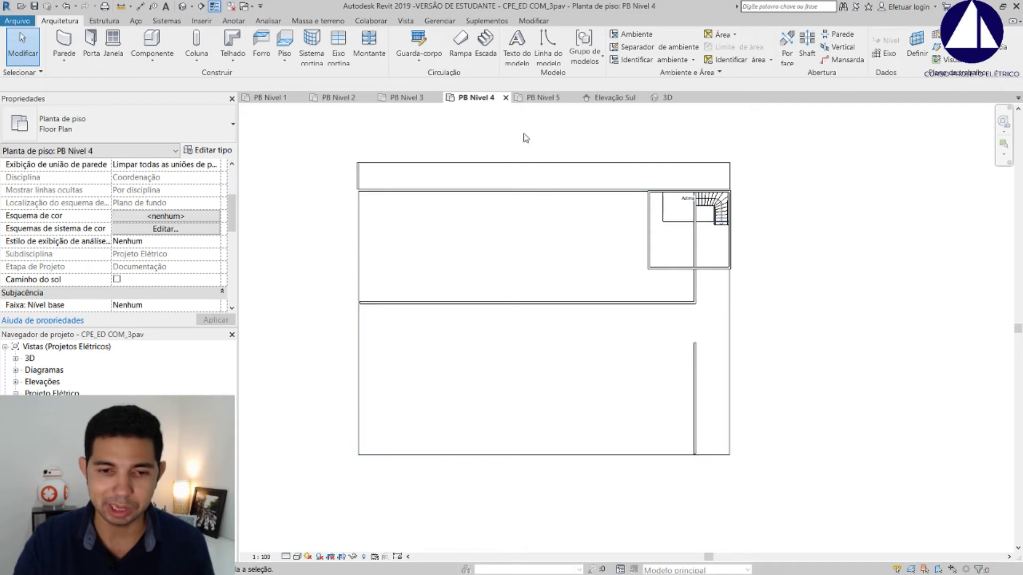
left_click(544, 97)
scroll(660, 232, "up", 2)
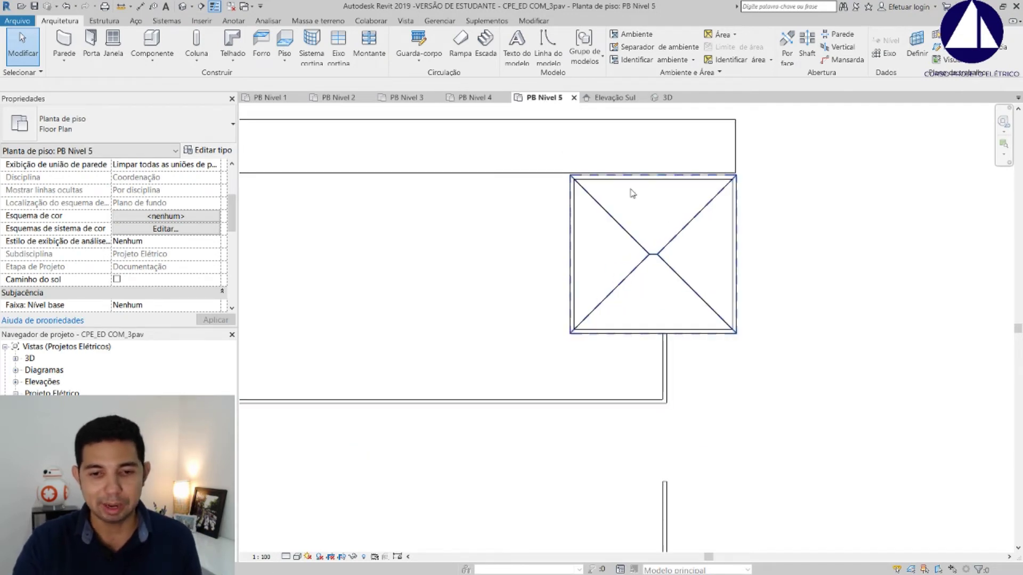
Frame the whole south facade in Elevação Sul, then return to the 3D view.
left_click(618, 98)
scroll(586, 178, "down", 3)
mouse_move(557, 200)
middle_mouse_down()
mouse_move(582, 285)
mouse_move(654, 341)
middle_mouse_up()
scroll(582, 285, "down", 1)
scroll(653, 342, "down", 2)
scroll(679, 344, "down", 1)
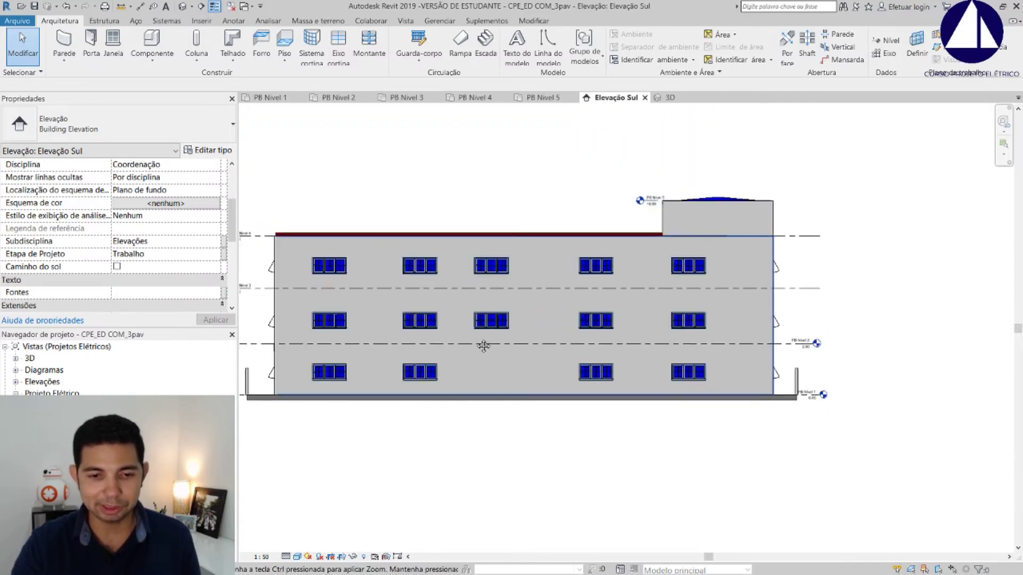
scroll(599, 351, "down", 1)
scroll(580, 350, "up", 2)
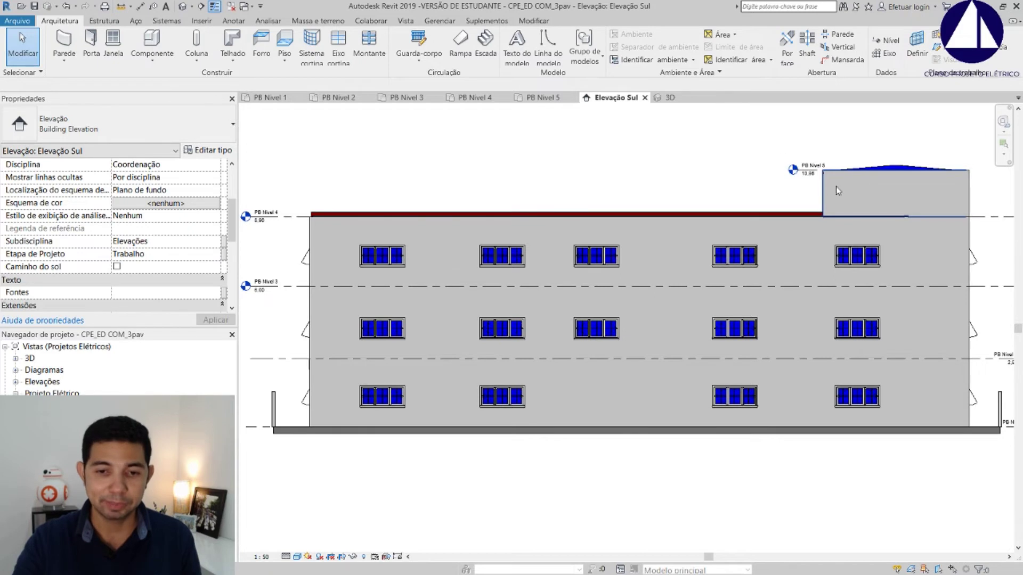
left_click(670, 98)
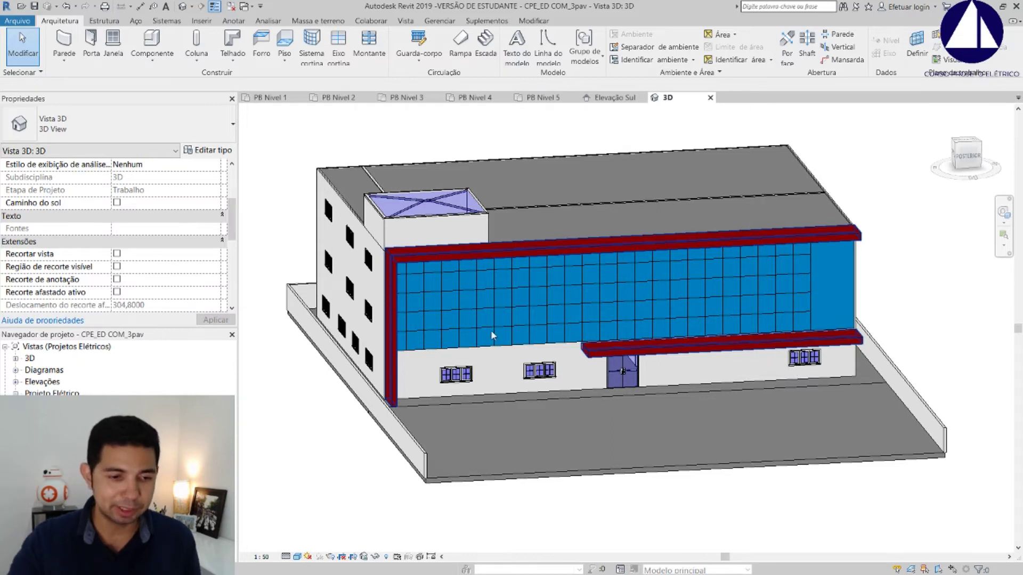
Dock the Project Browser on the right and open the PB Nivel 1 plan zoomed out.
left_click_drag(180, 335, 1021, 162)
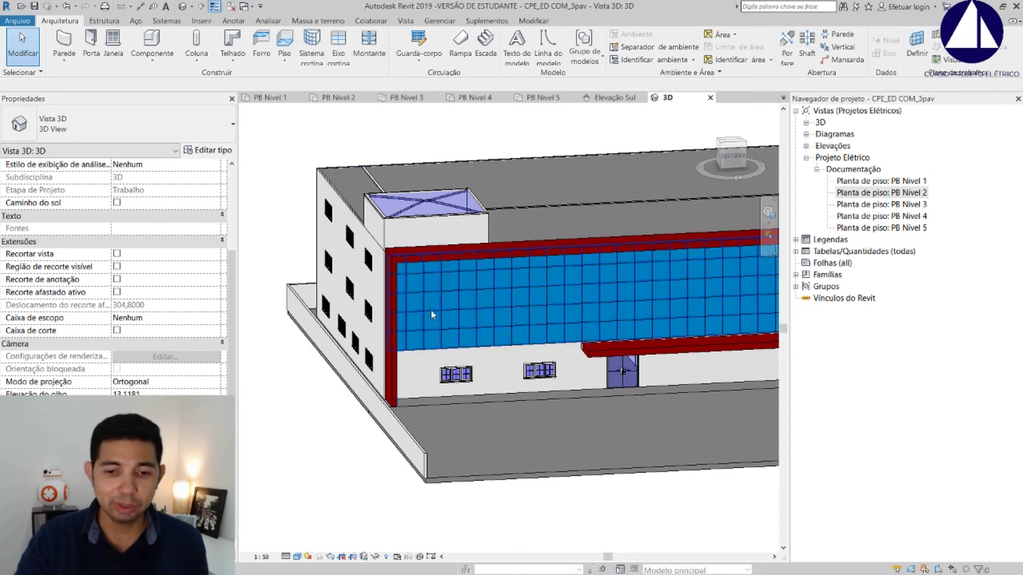
left_click(847, 182)
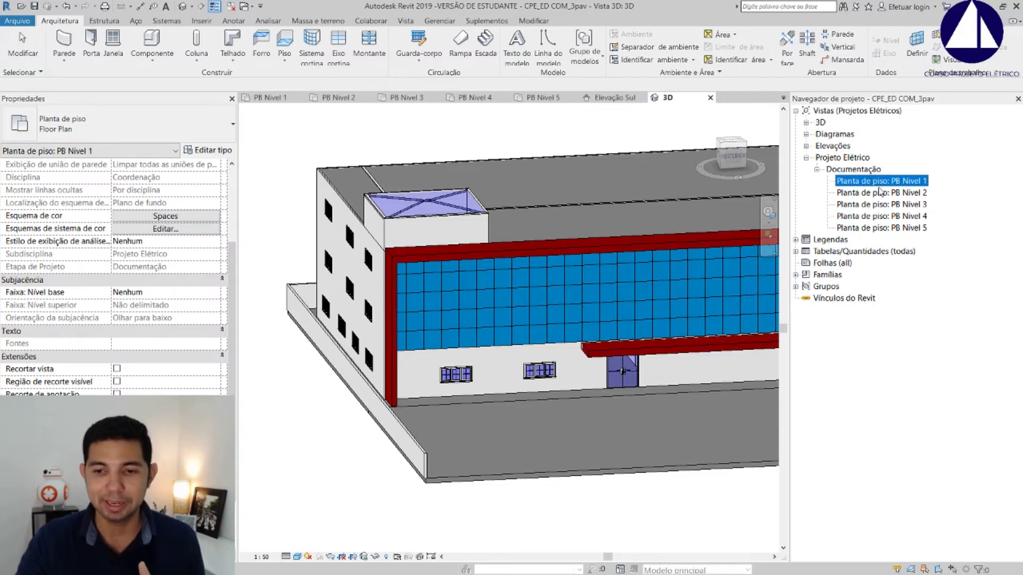
left_click(270, 97)
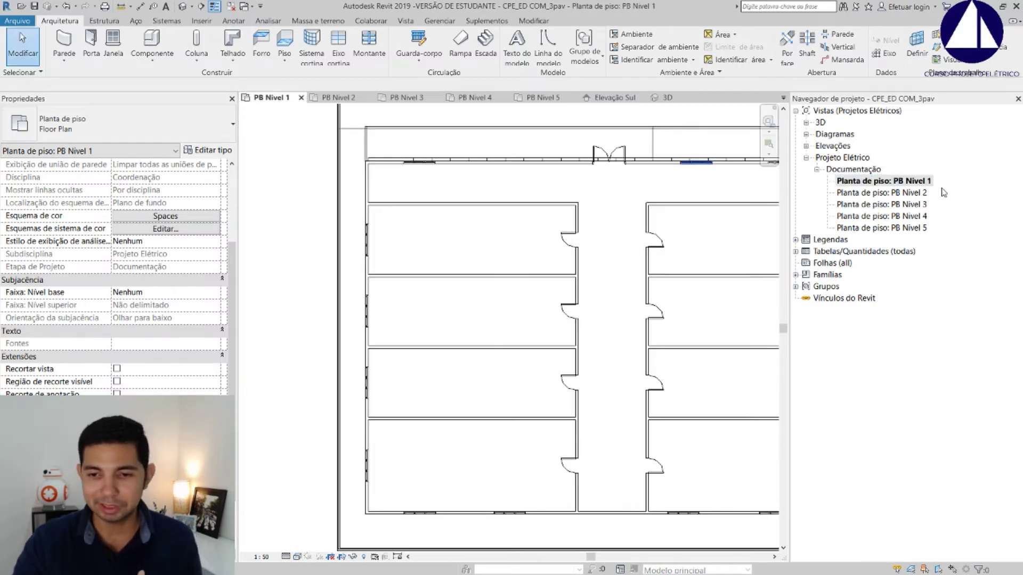
scroll(512, 270, "down", 1)
scroll(511, 271, "down", 1)
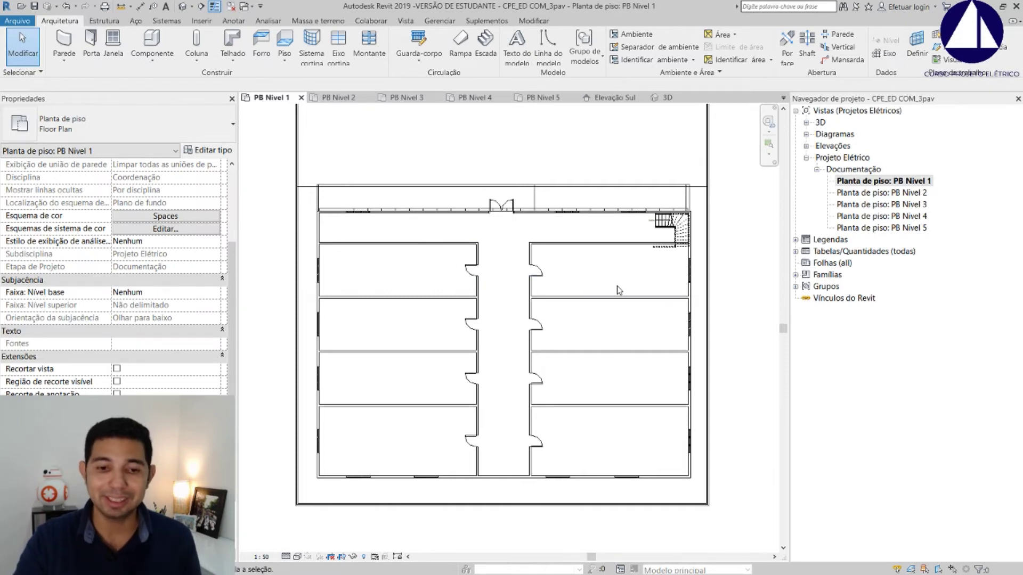
left_click(882, 181)
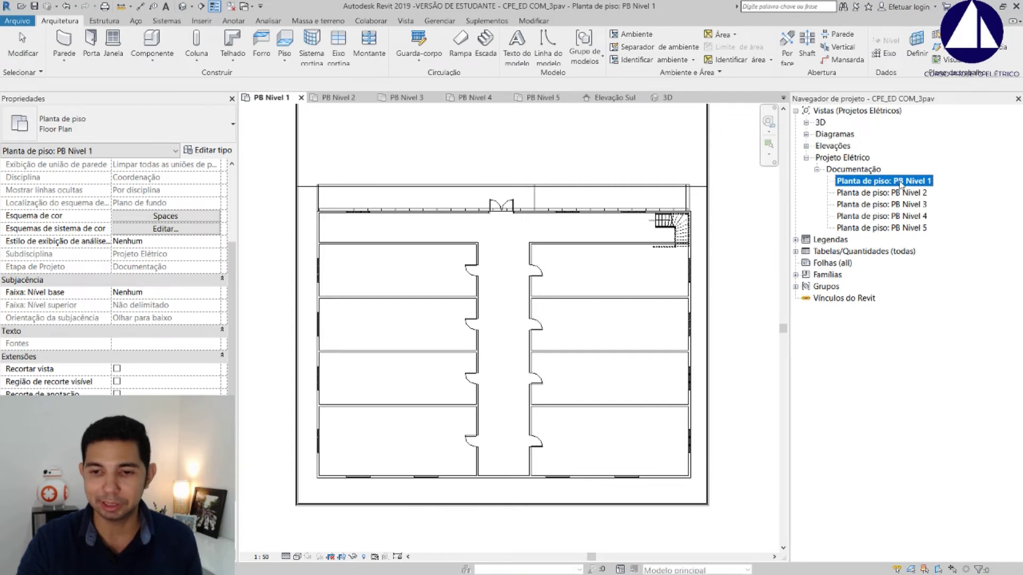
left_click(915, 193)
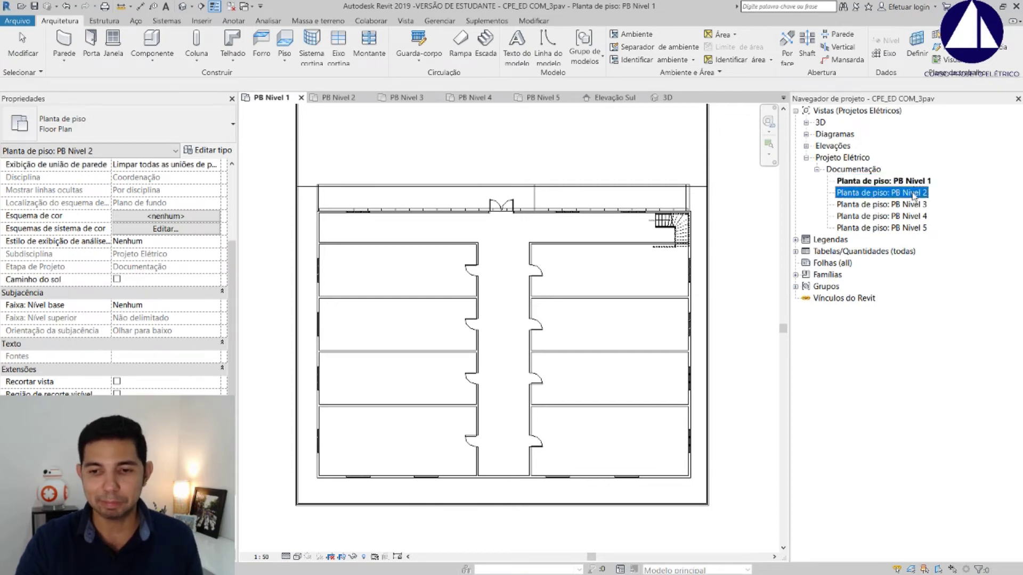
Open PB Nivel 2, widen the drawing area and frame the building and stairs.
double_click(914, 195)
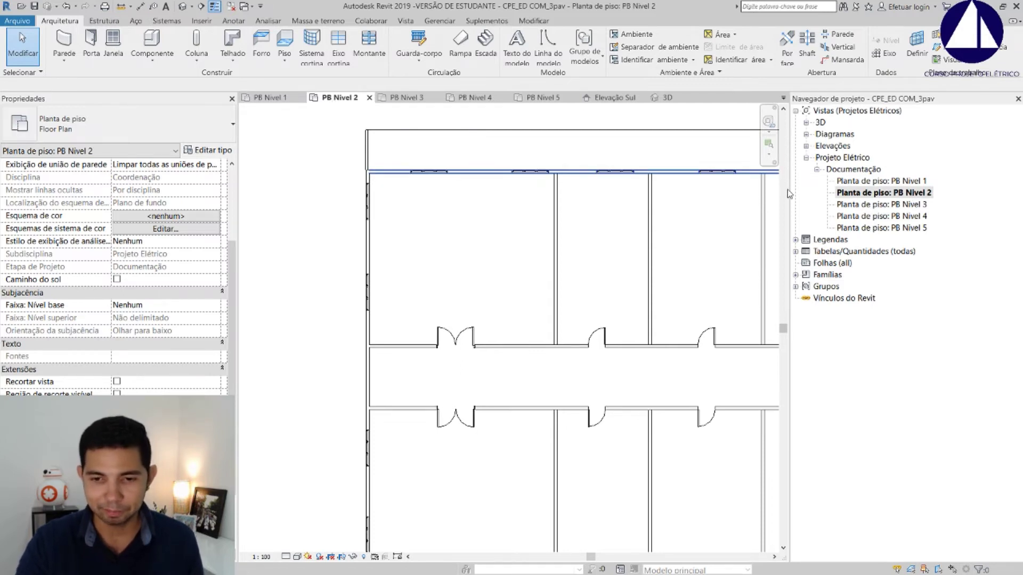
left_click_drag(789, 189, 868, 187)
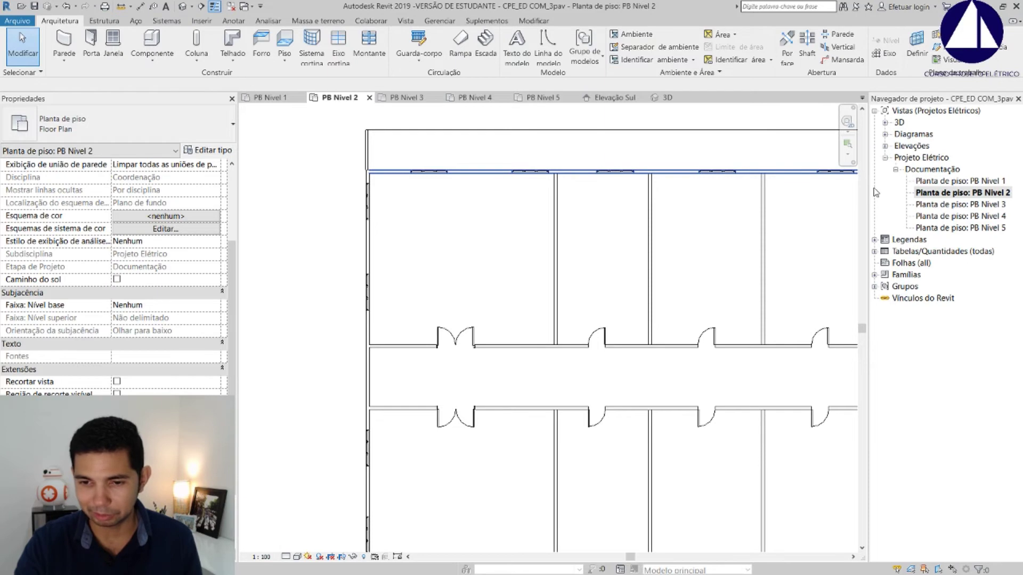
scroll(533, 213, "down", 2)
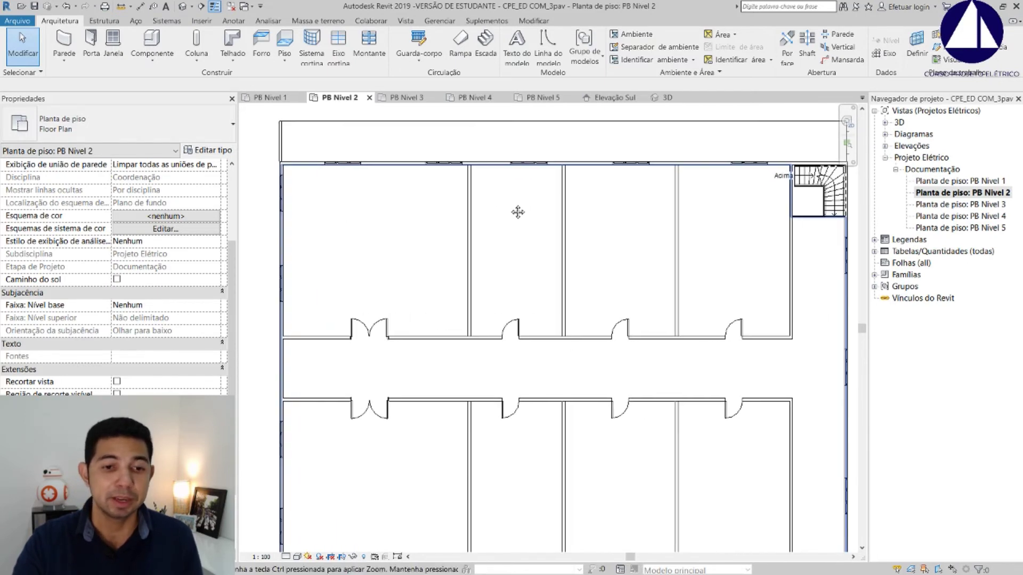
scroll(519, 212, "down", 3)
scroll(510, 212, "down", 1)
middle_click_drag(503, 216, 474, 223)
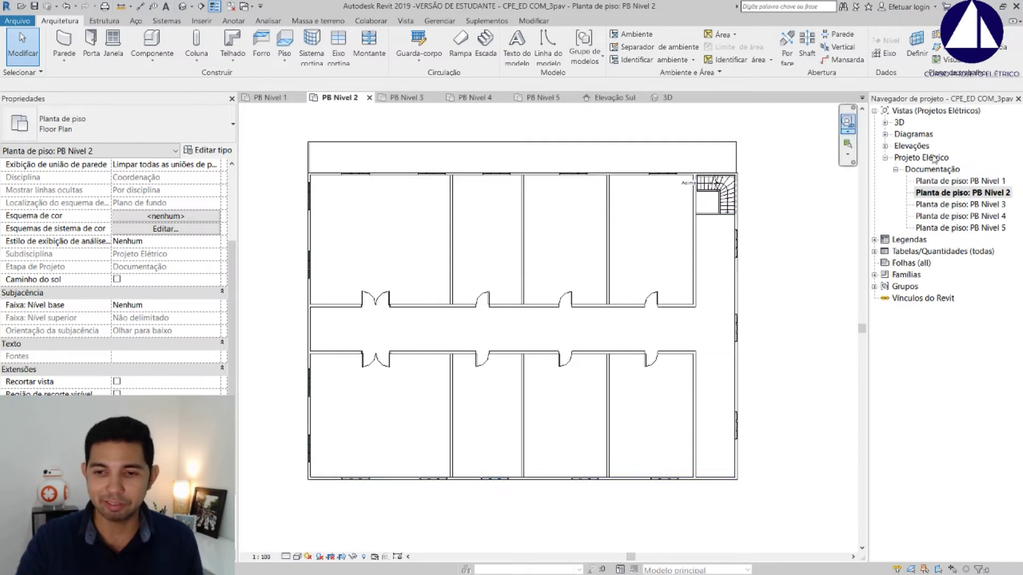
Open the PB Nivel 3, 4 and 5 floor plans from the Project Browser.
left_click(953, 205)
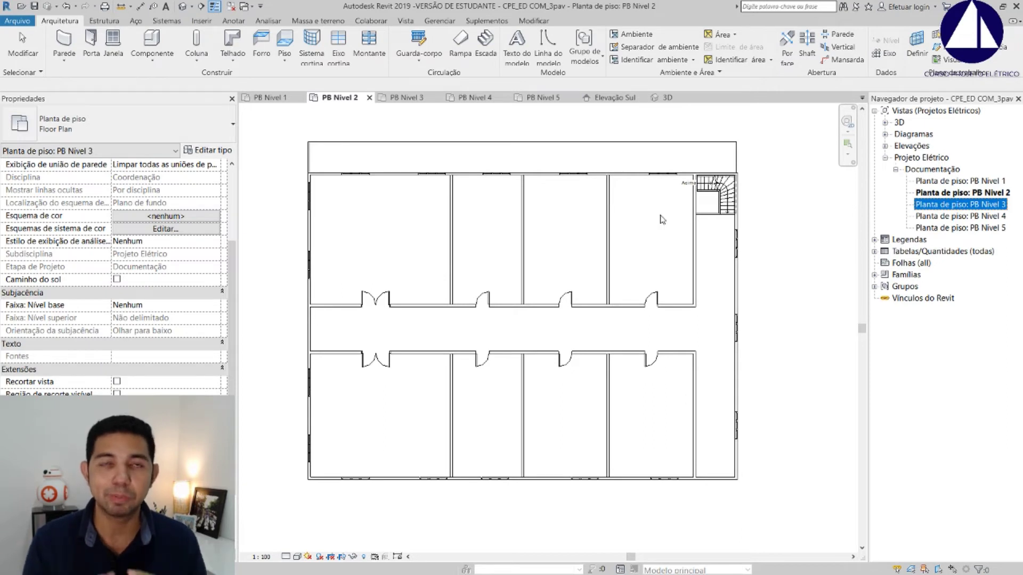
left_click(953, 217)
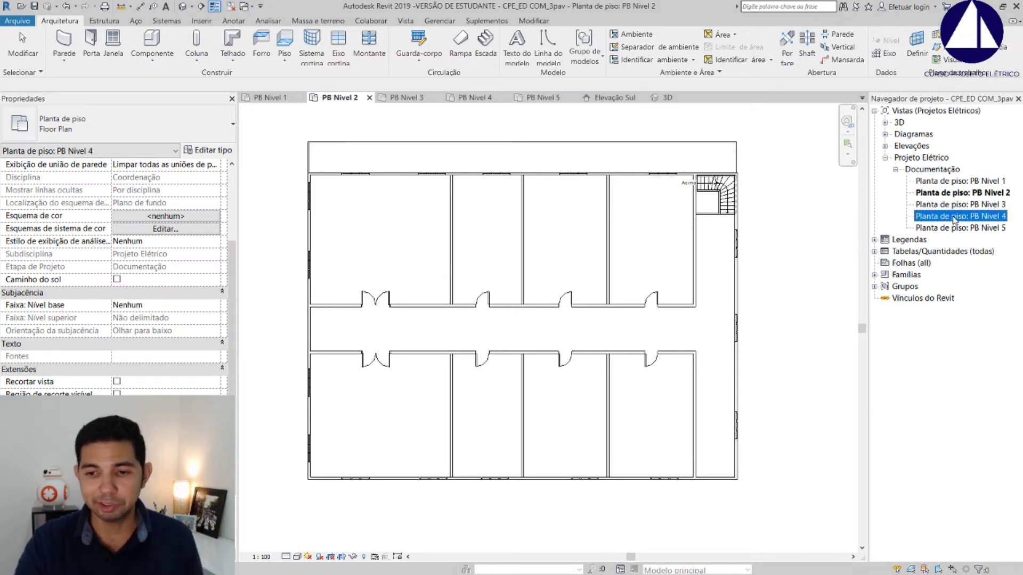
left_click(408, 98)
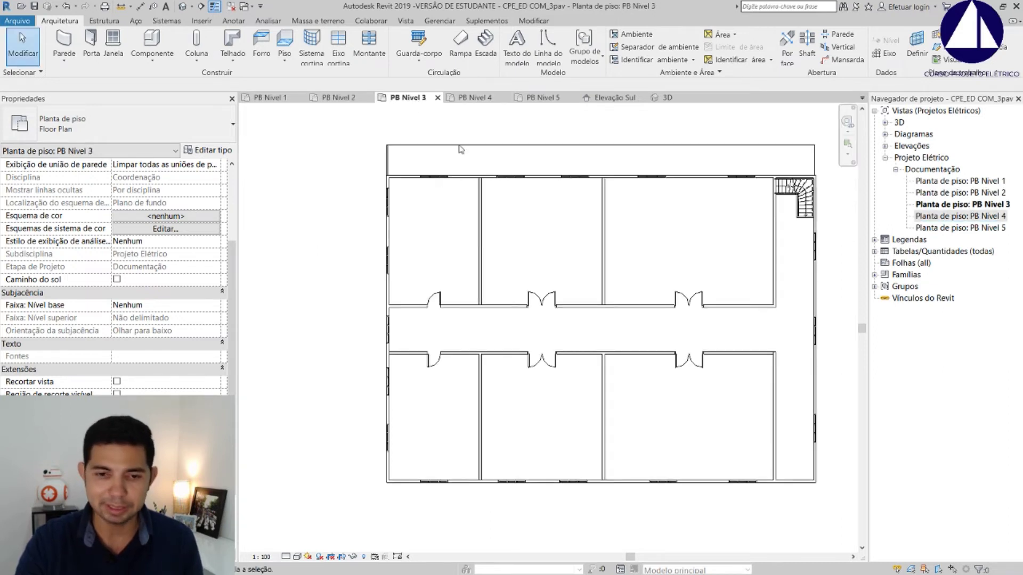
left_click(967, 204)
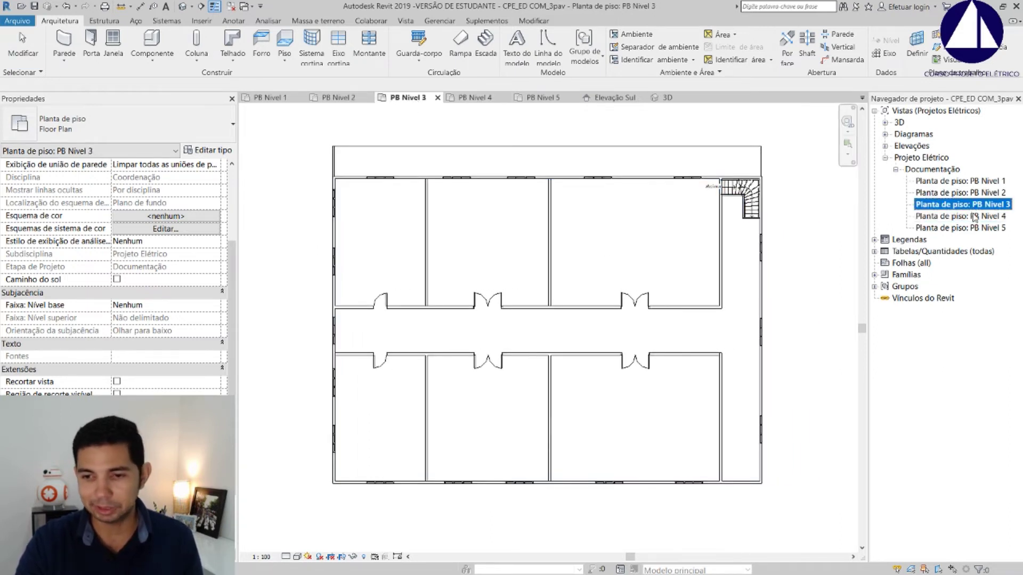
double_click(974, 216)
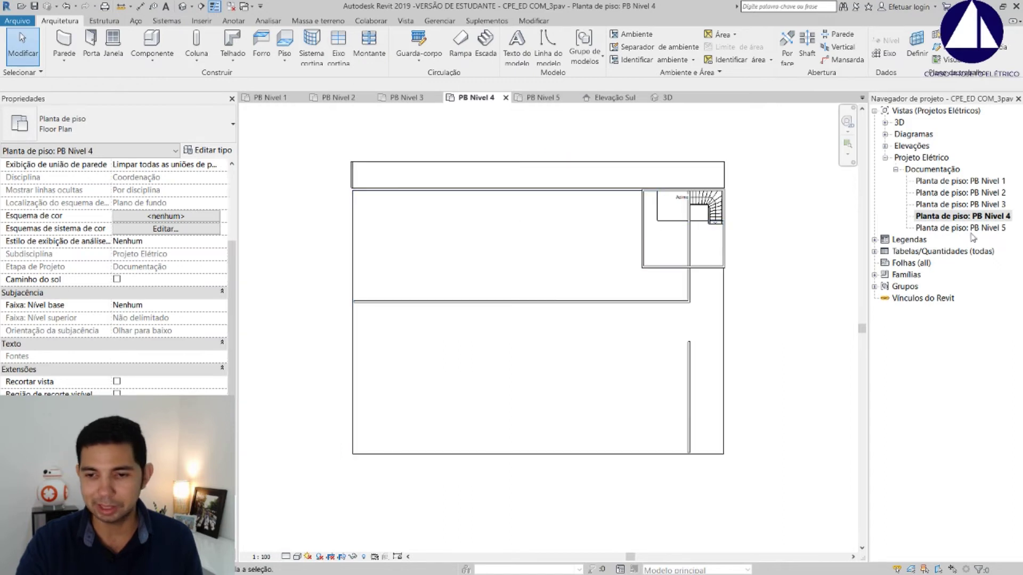
double_click(959, 228)
scroll(504, 258, "down", 2)
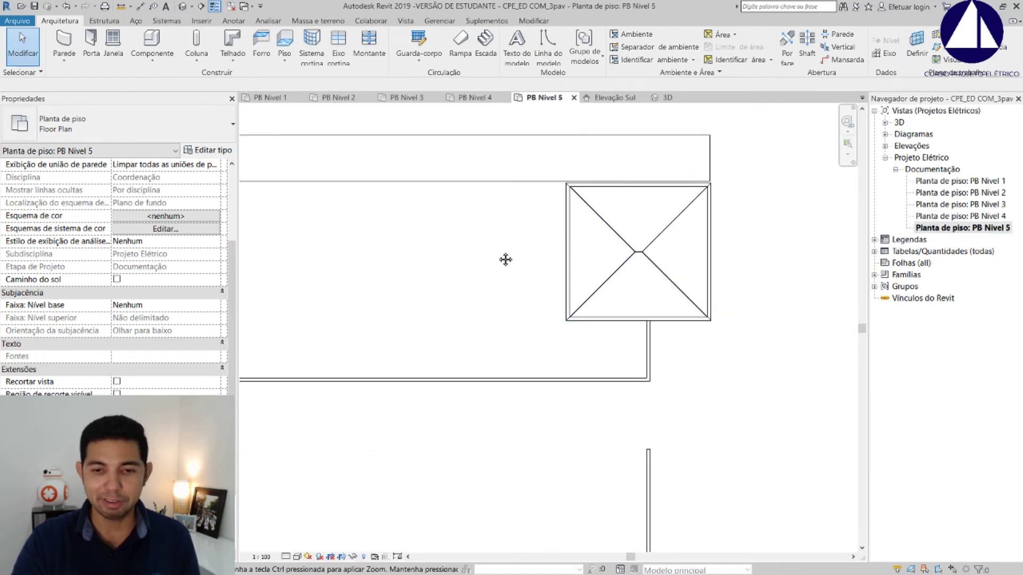
scroll(505, 258, "down", 1)
scroll(575, 226, "down", 1)
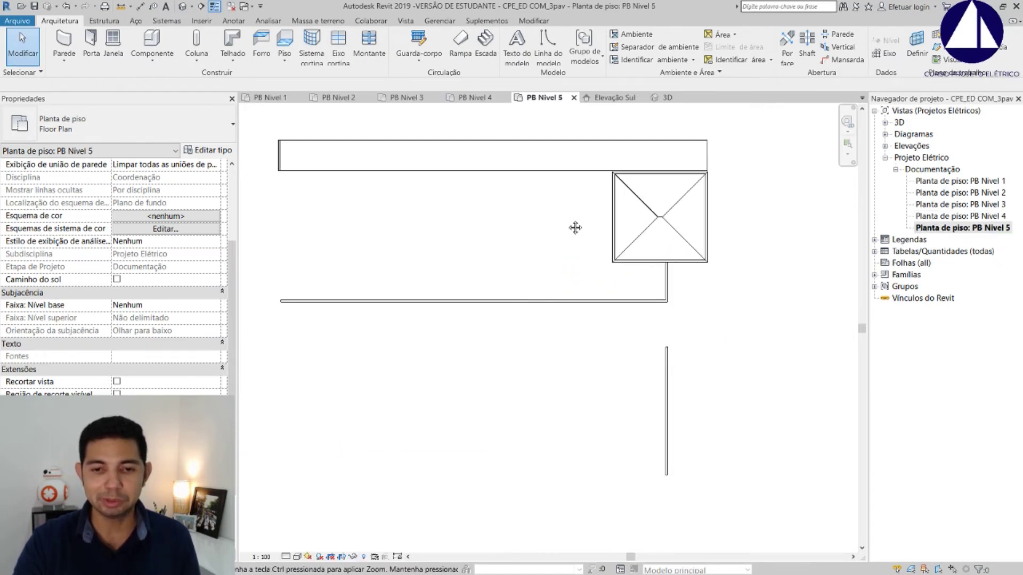
Reopen PB Nivel 1 and dock the Project Browser back on the left.
double_click(990, 182)
scroll(595, 241, "down", 1)
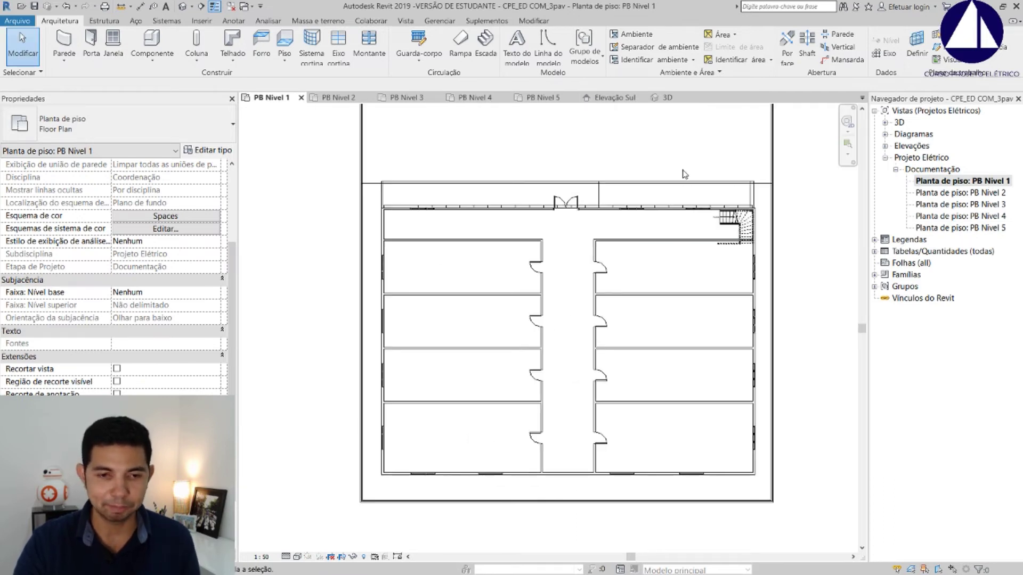
left_click_drag(943, 100, 3, 358)
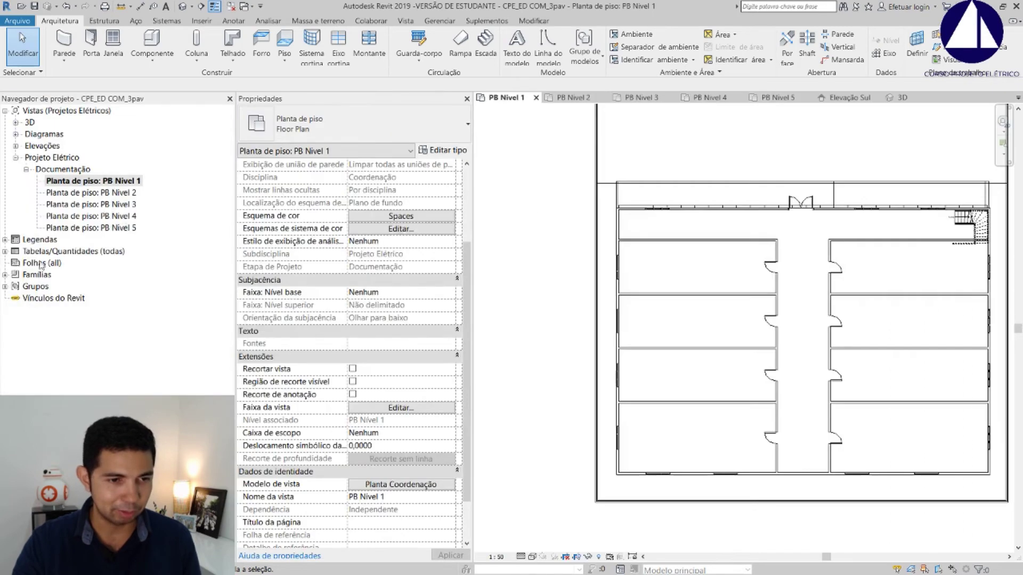
Dock Properties above the Project Browser and zoom into the PB Nivel 1 plan.
left_click_drag(307, 98, 106, 114)
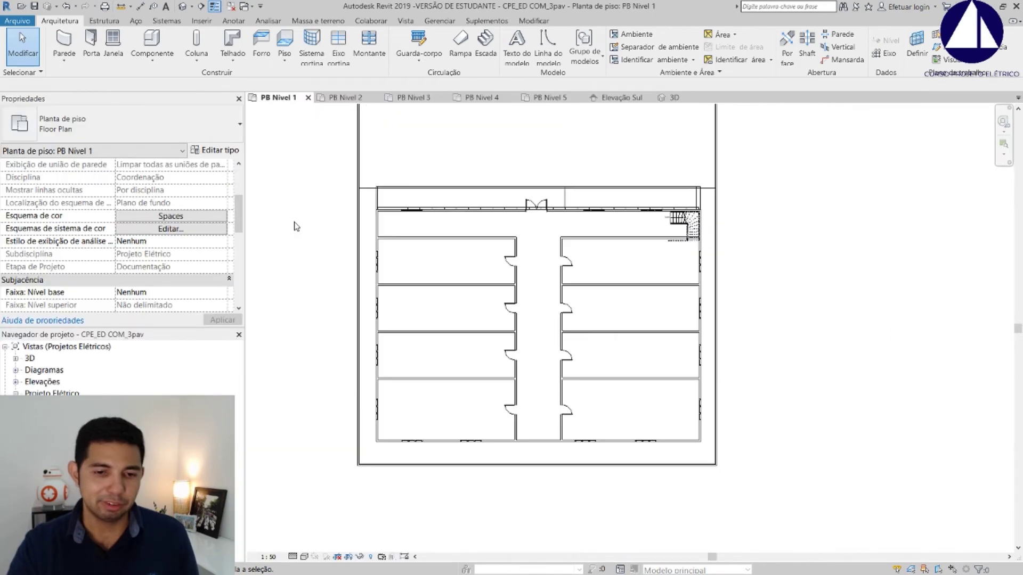
scroll(685, 217, "up", 2)
scroll(639, 221, "up", 1)
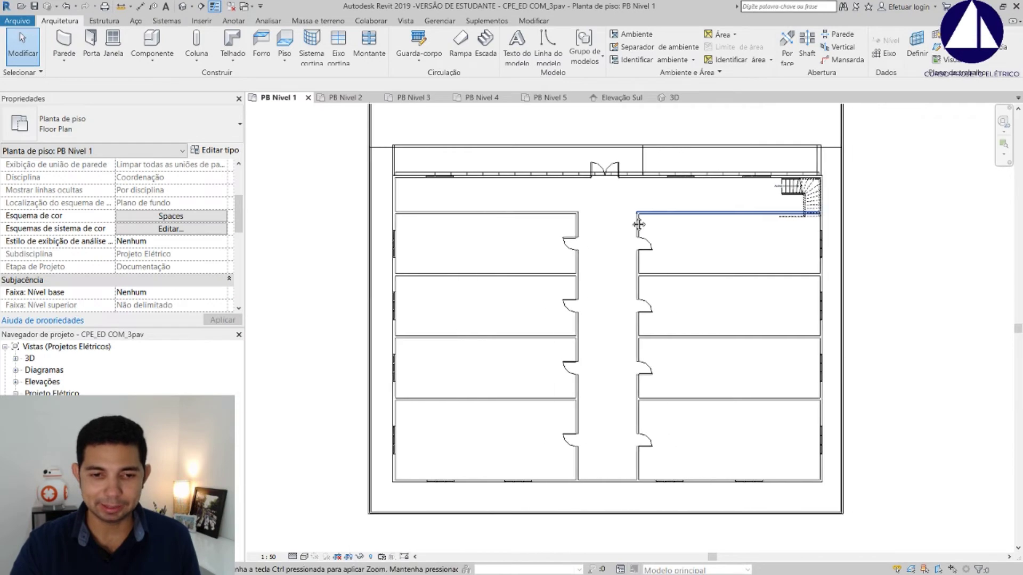
scroll(629, 223, "up", 2)
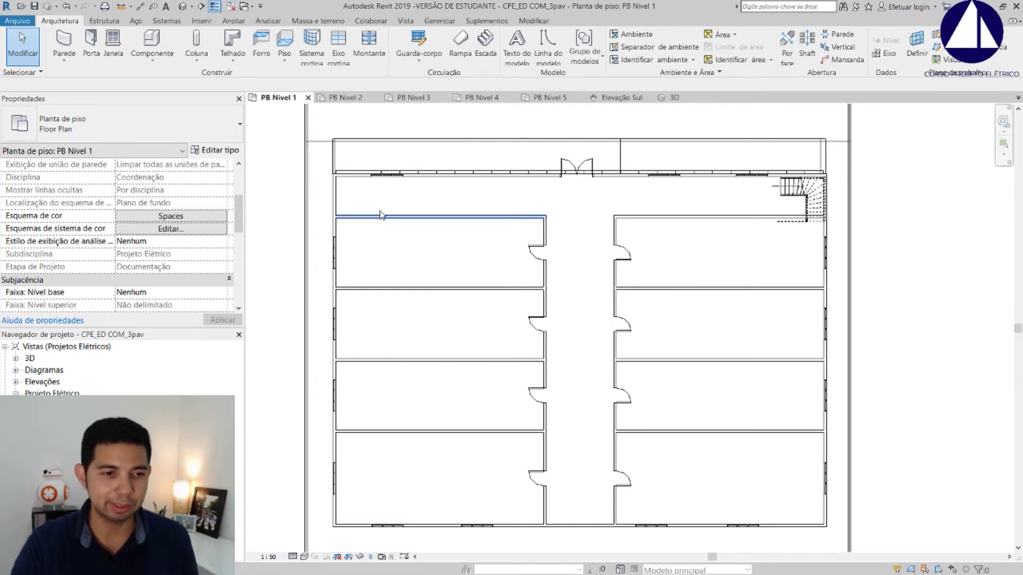
Start placing a 'Quadro de Distribuição para até 36 Disjuntores' electrical equipment panel.
left_click(166, 22)
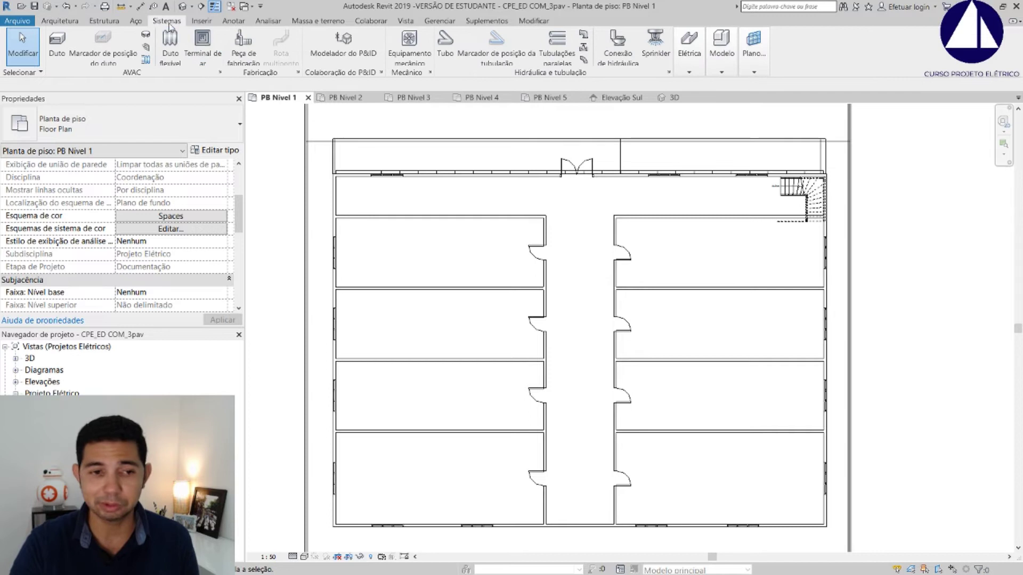
left_click(682, 59)
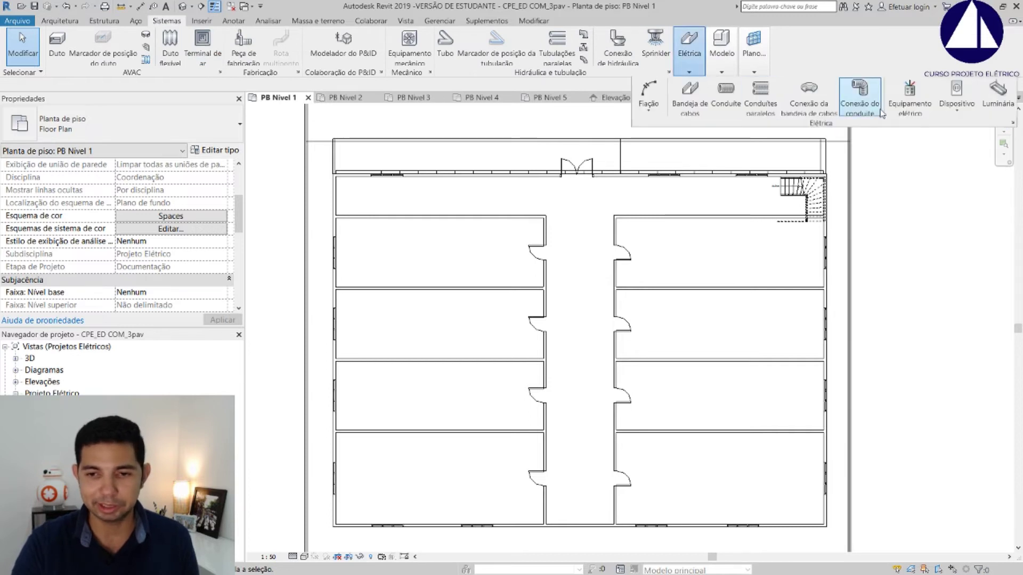
left_click(929, 106)
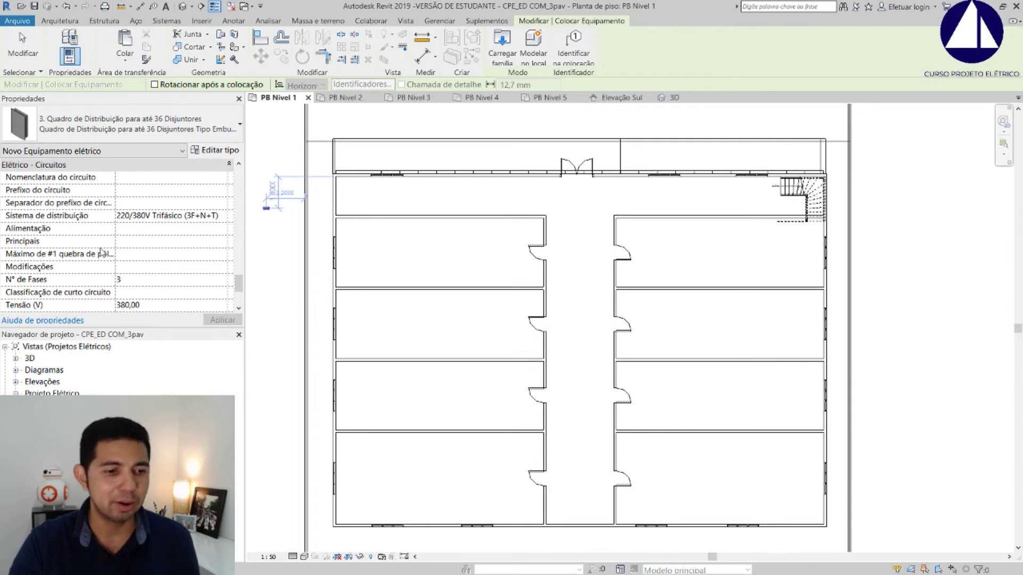
Zoom into the top-left room and rotate the board vertical to fit its left wall.
left_click_drag(241, 288, 240, 295)
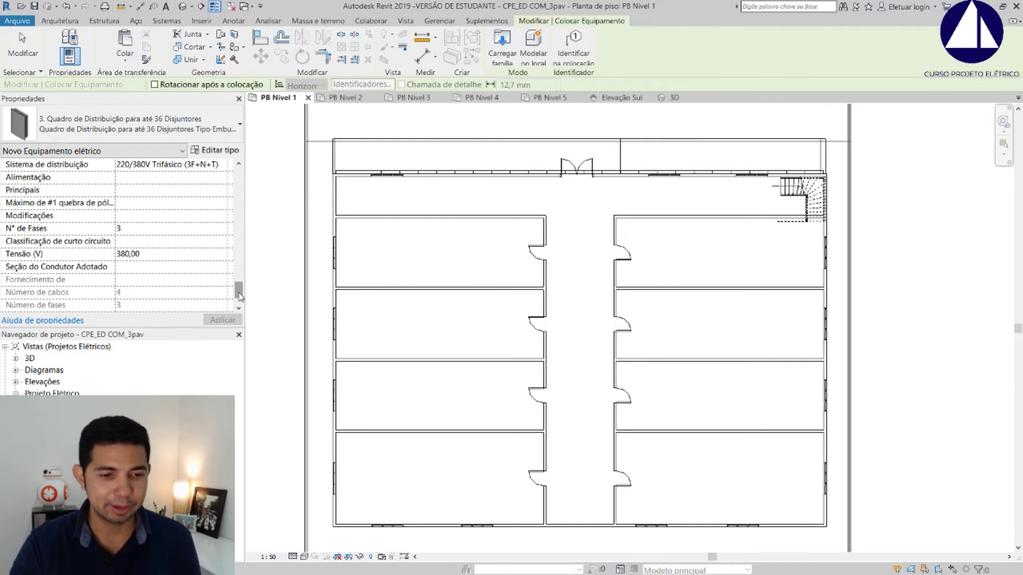
left_click_drag(239, 296, 239, 290)
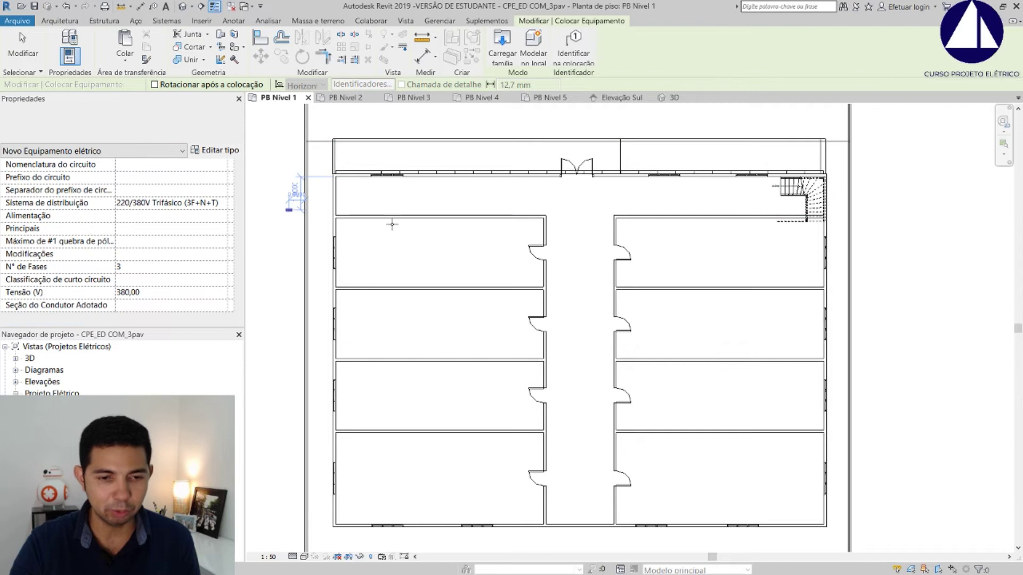
scroll(340, 185, "up", 3)
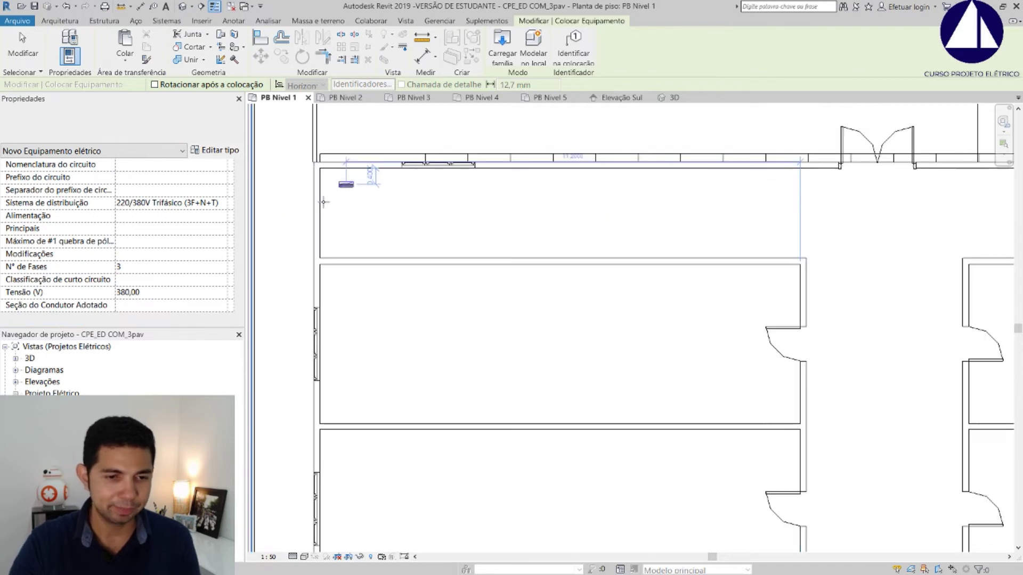
scroll(323, 202, "up", 2)
scroll(297, 212, "up", 2)
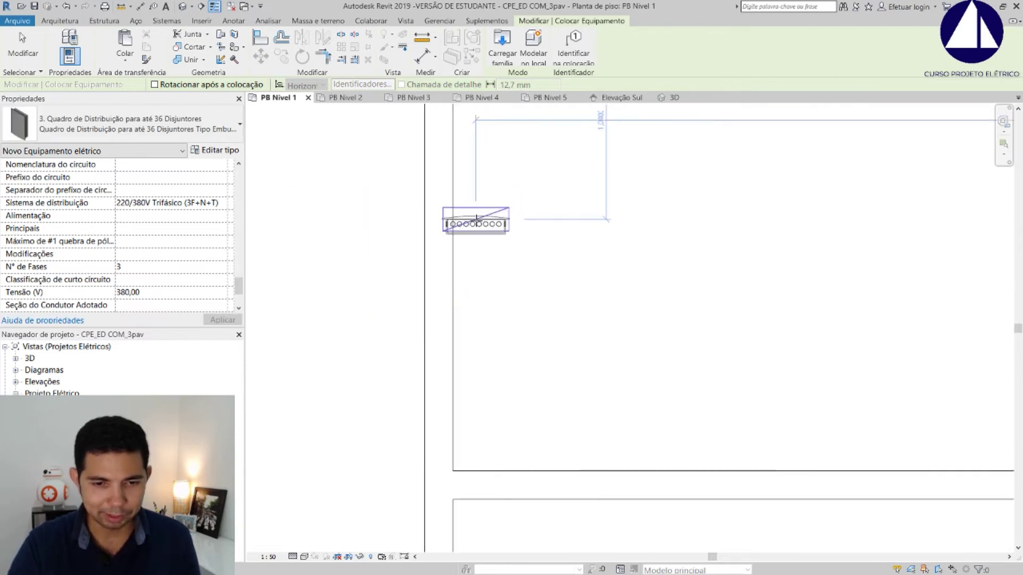
key("space")
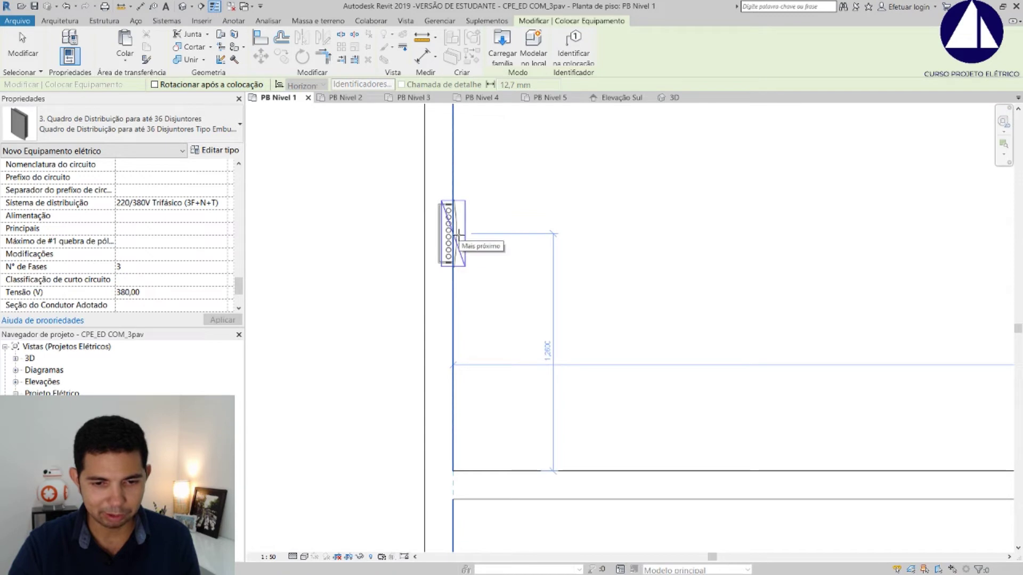
scroll(458, 235, "down", 1)
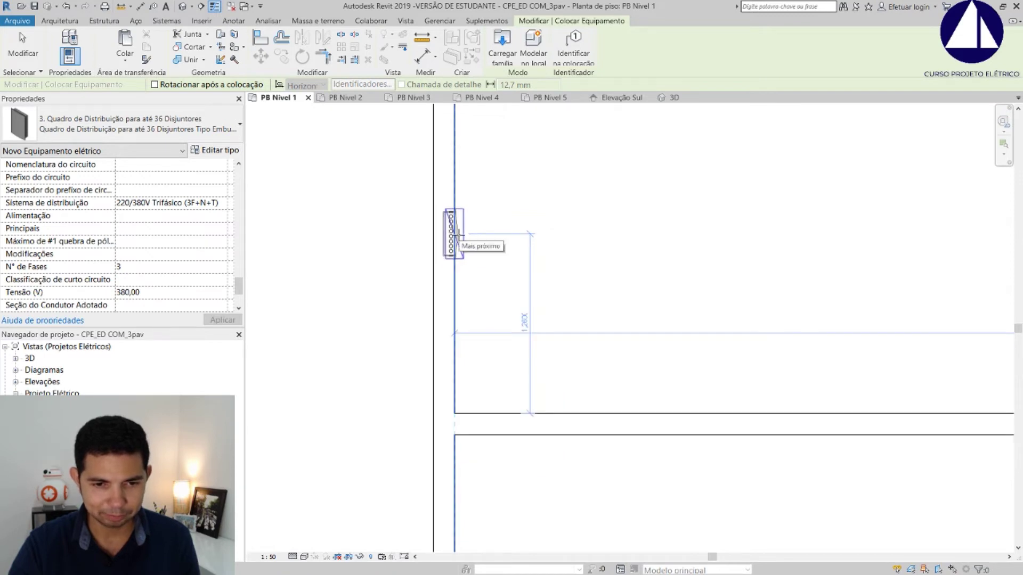
scroll(457, 235, "down", 2)
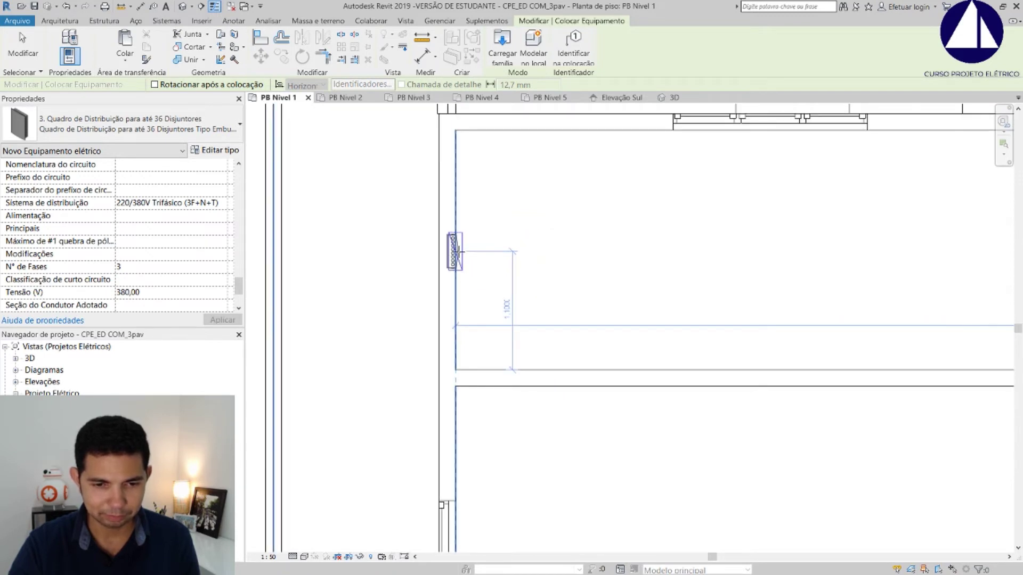
Place the distribution board on the top room's left wall and select it.
left_click(526, 243)
key("Escape")
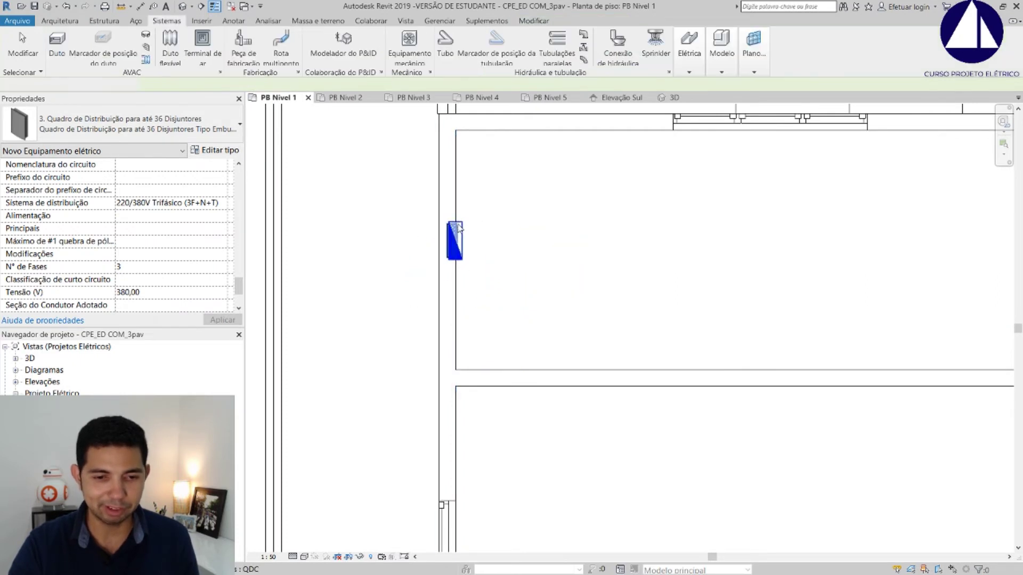
key("Escape")
left_click(455, 234)
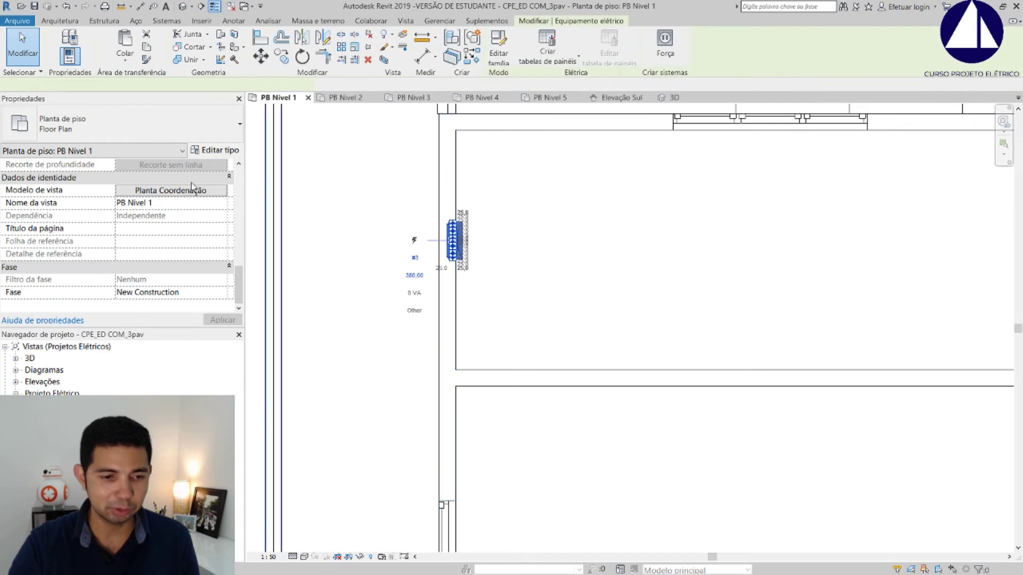
scroll(153, 235, "down", 2)
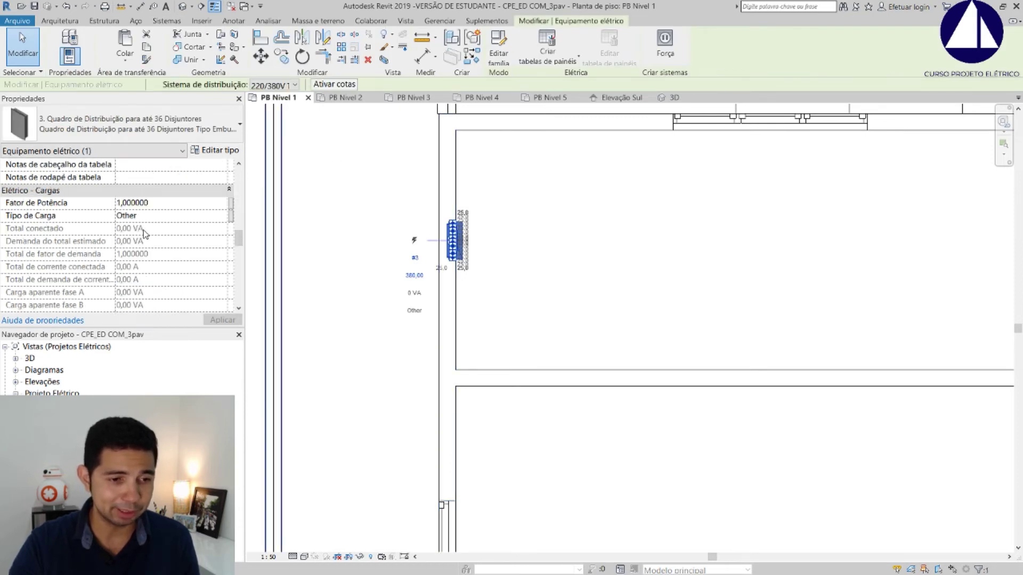
scroll(152, 234, "down", 3)
scroll(150, 234, "up", 2)
scroll(145, 234, "down", 5)
Set its Nome do painel to QDG-COND, apply it, then zoom out.
left_click(126, 228)
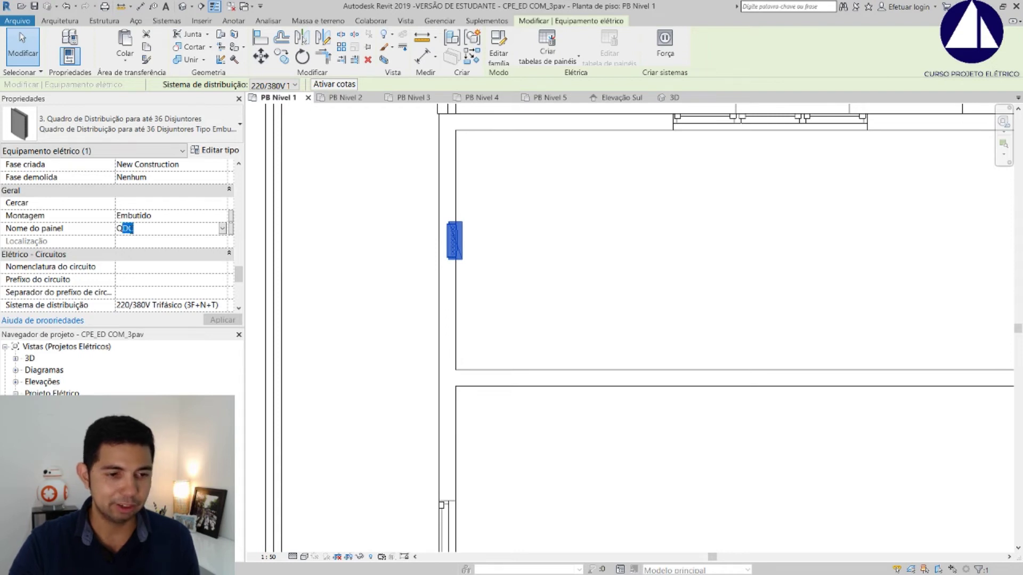
type("D")
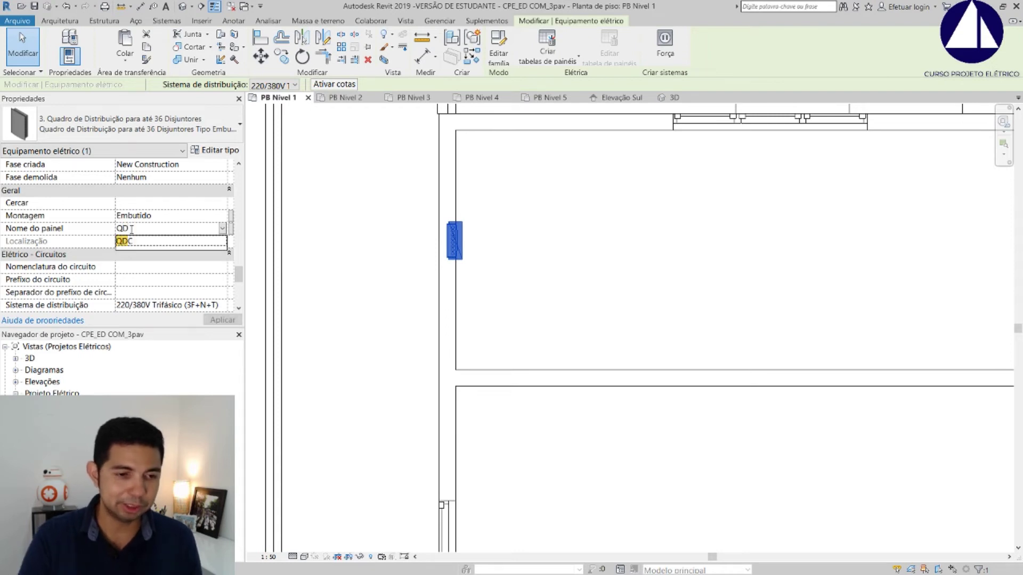
type("G-COND")
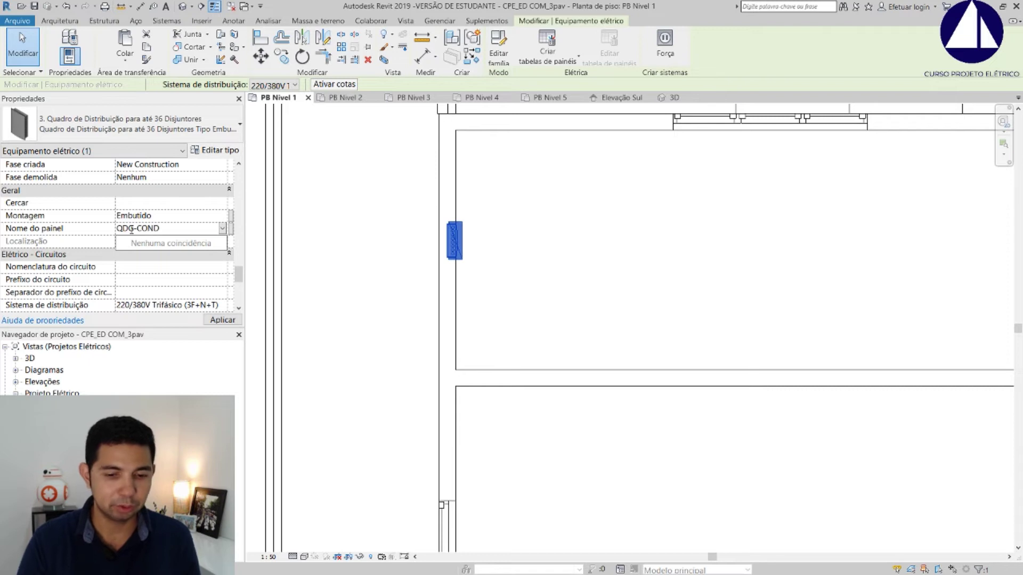
left_click(132, 230)
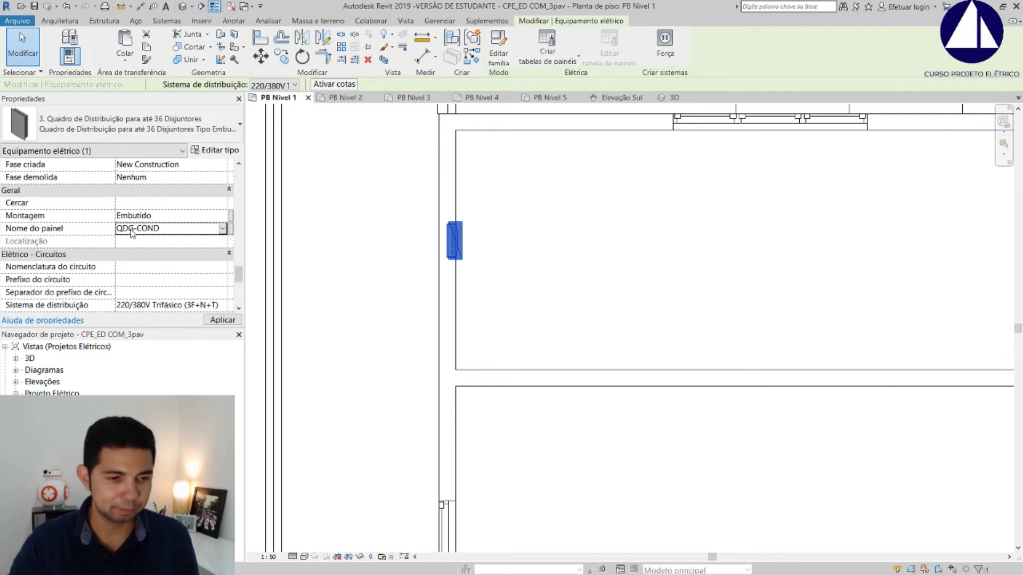
left_click(227, 320)
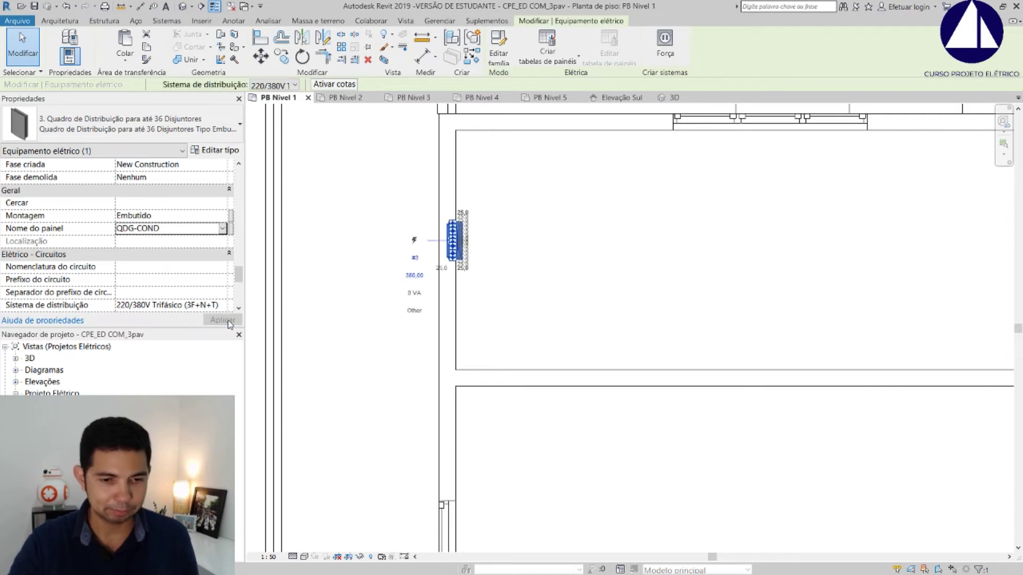
left_click(490, 217)
scroll(452, 237, "down", 2)
scroll(450, 234, "down", 2)
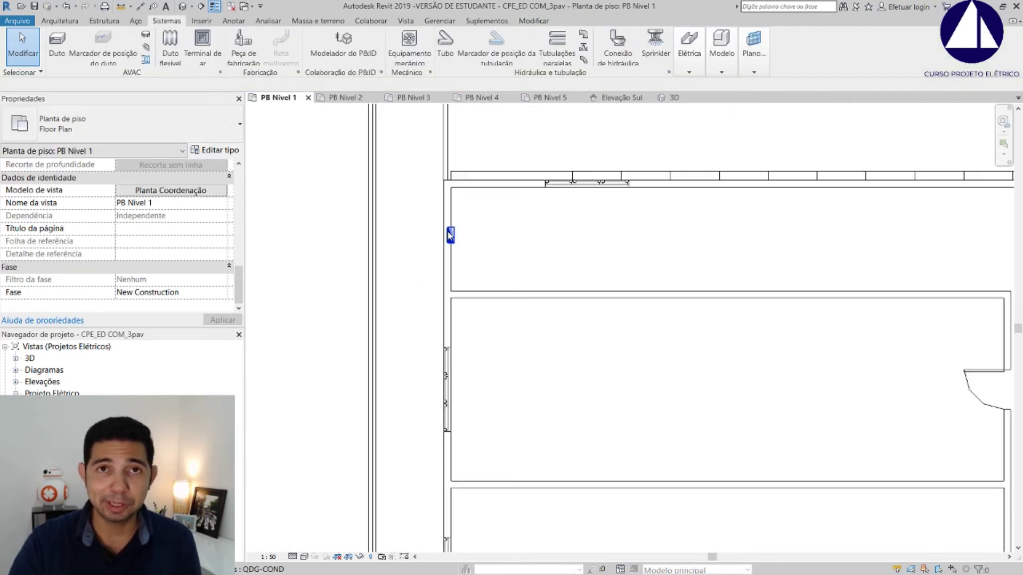
scroll(450, 234, "down", 2)
scroll(450, 234, "down", 2)
scroll(450, 234, "down", 2)
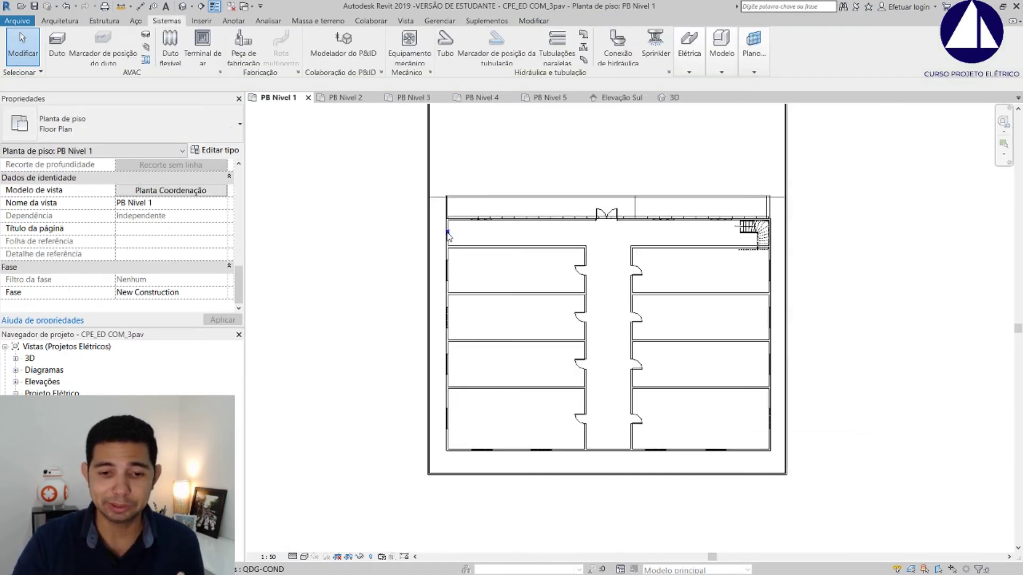
scroll(499, 302, "up", 2)
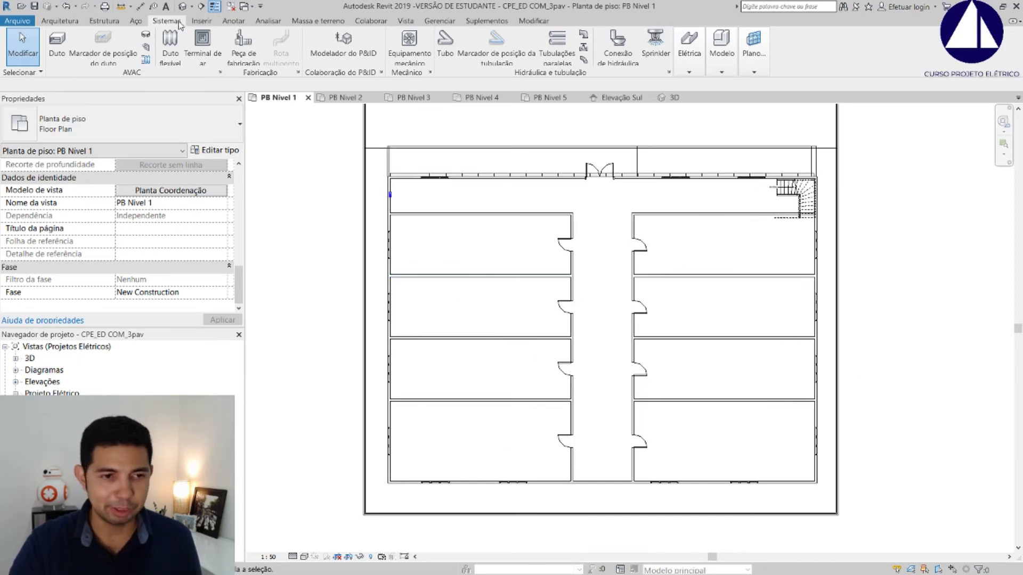
Place another recessed 36-breaker distribution board on the next room's top wall.
left_click(689, 71)
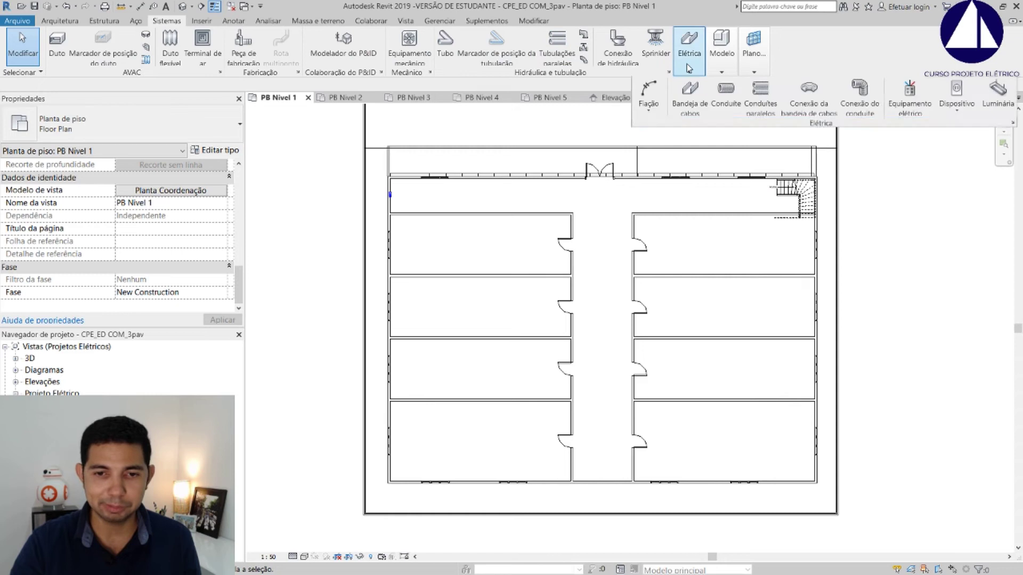
left_click(909, 102)
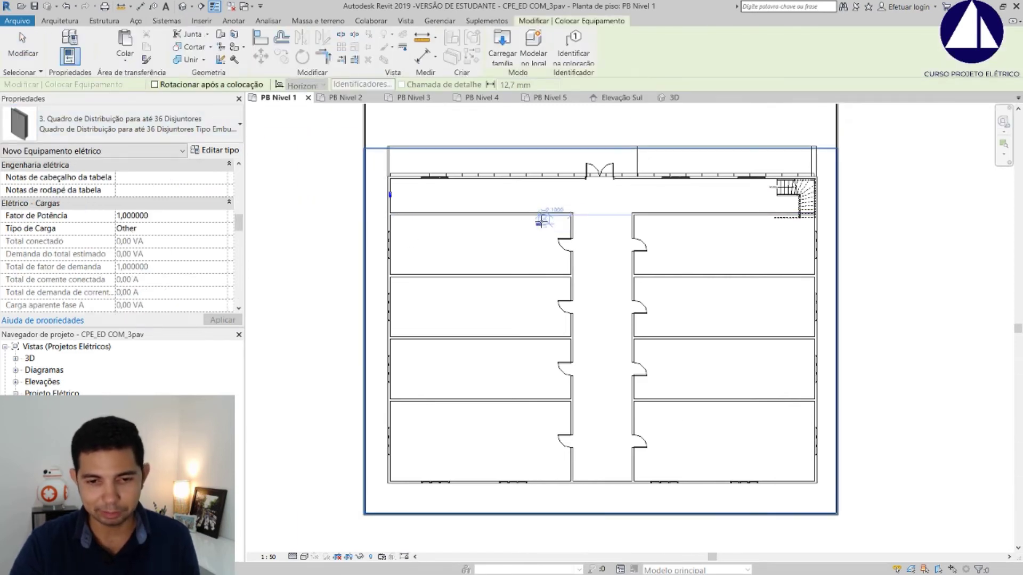
scroll(542, 220, "up", 3)
scroll(586, 215, "up", 2)
scroll(581, 213, "up", 2)
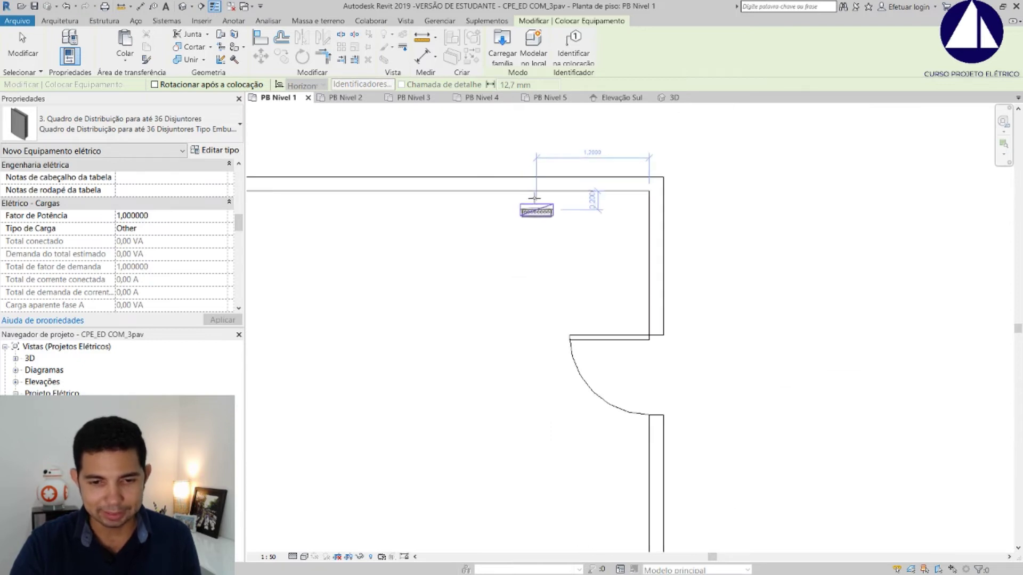
scroll(537, 194, "up", 1)
scroll(537, 194, "up", 1)
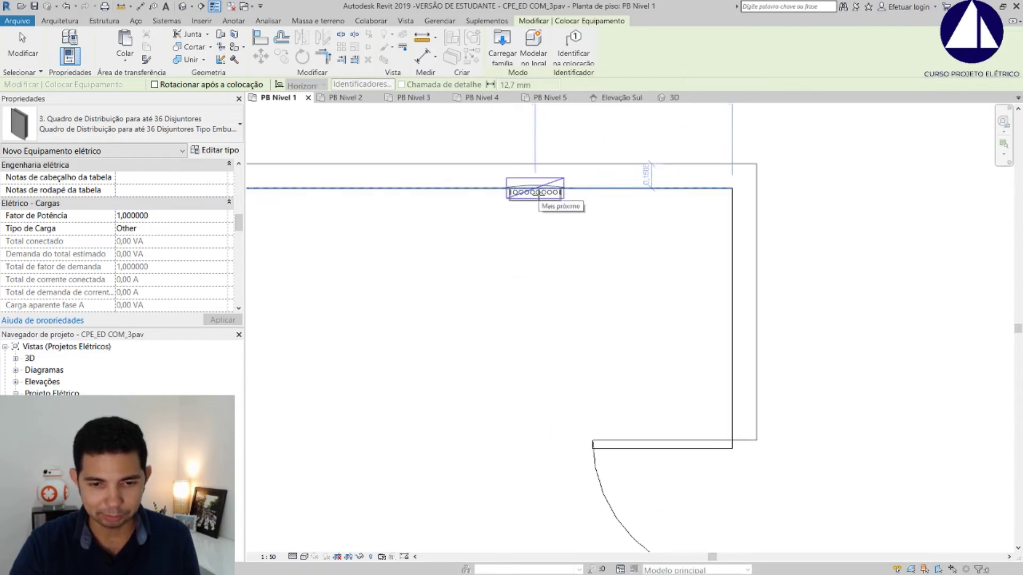
left_click(539, 191)
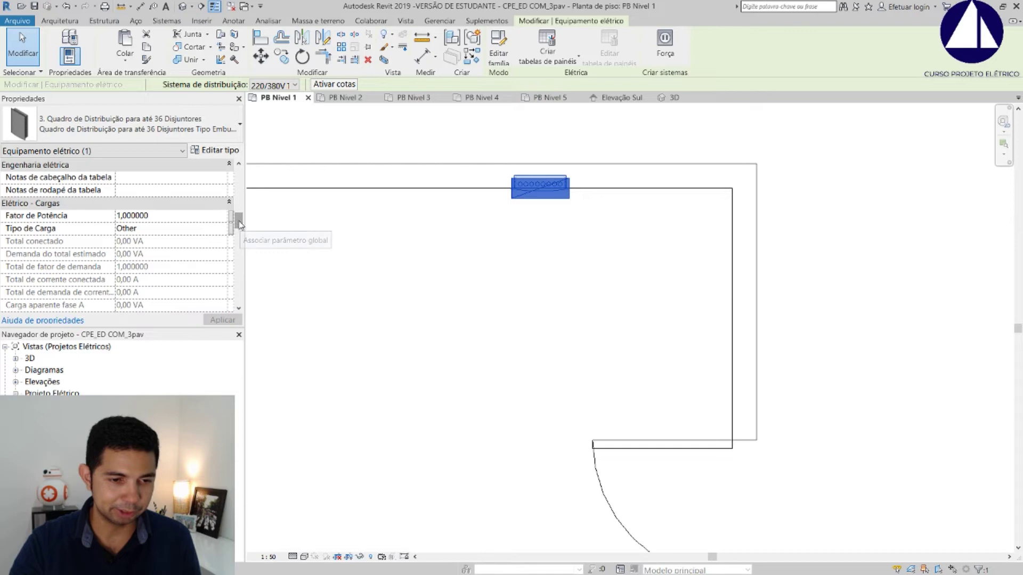
Name the new board QDG-101 in Nome do painel and apply it.
left_click_drag(239, 225, 240, 280)
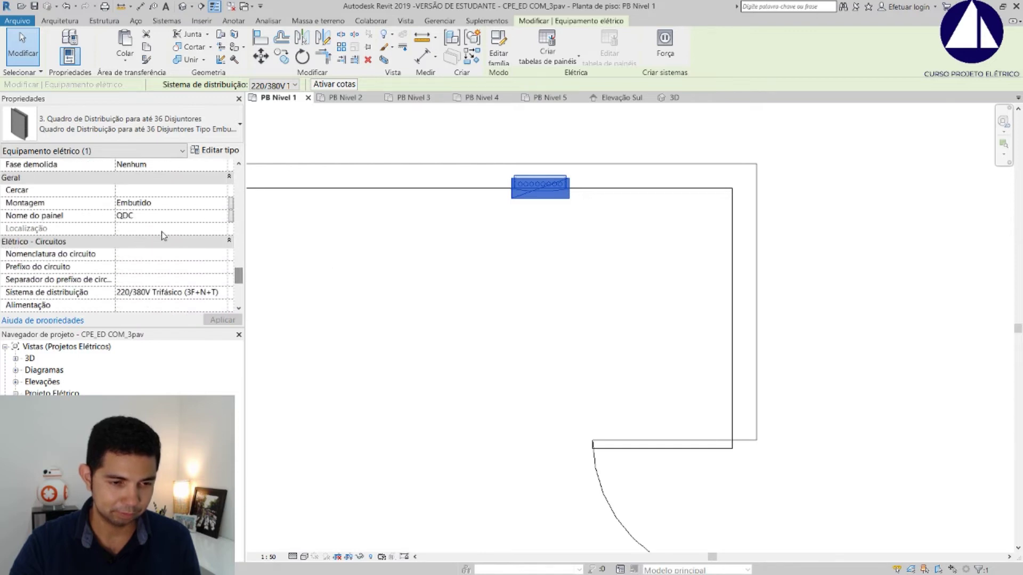
type("QDG-")
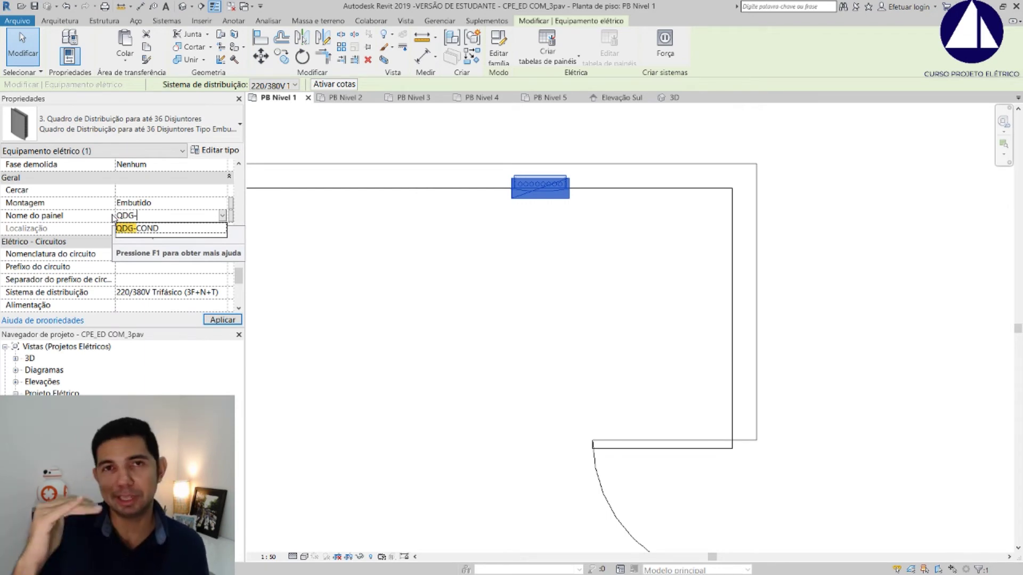
type("1")
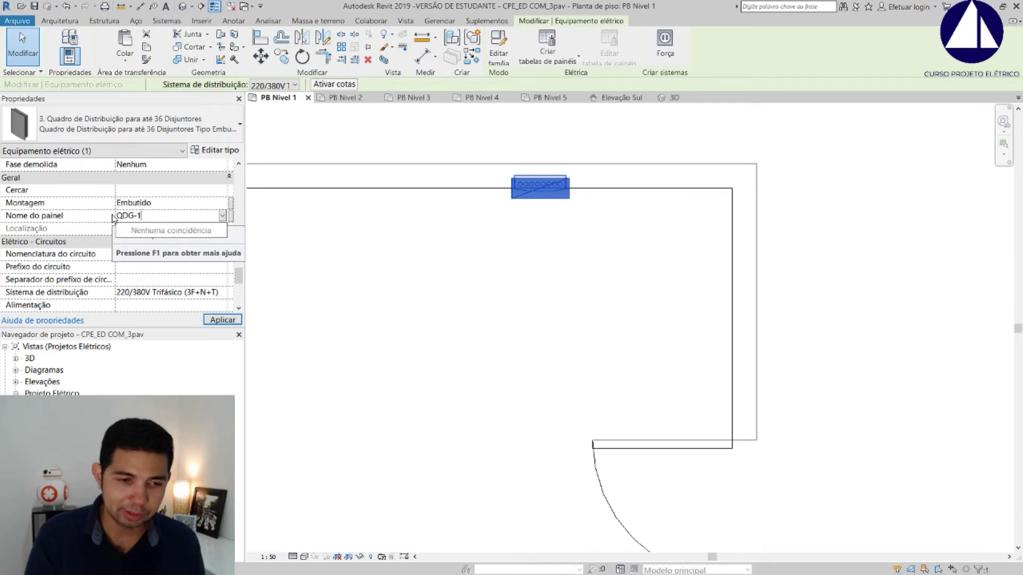
type("01")
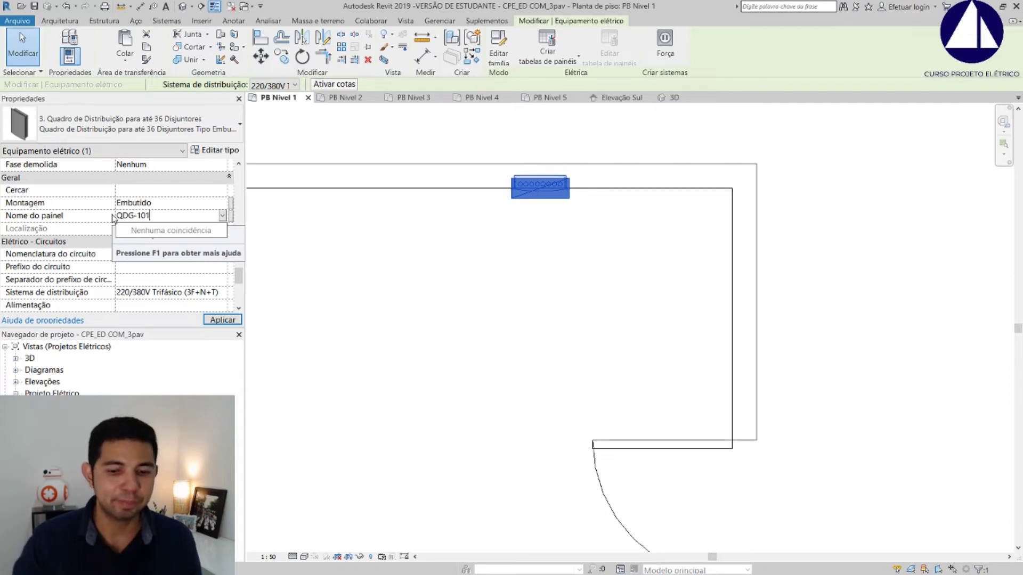
key("Return")
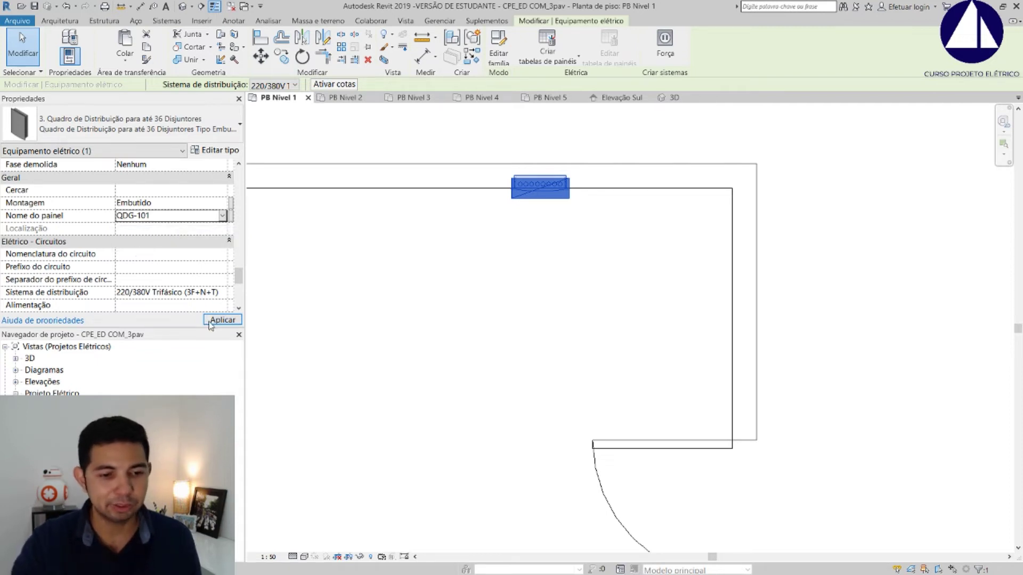
left_click(210, 323)
left_click(539, 233)
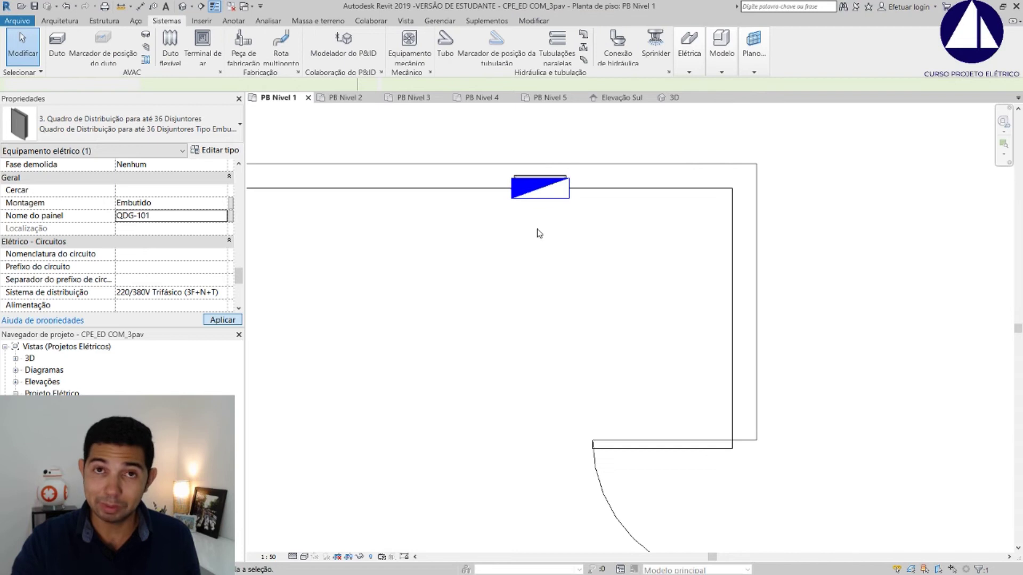
left_click(691, 69)
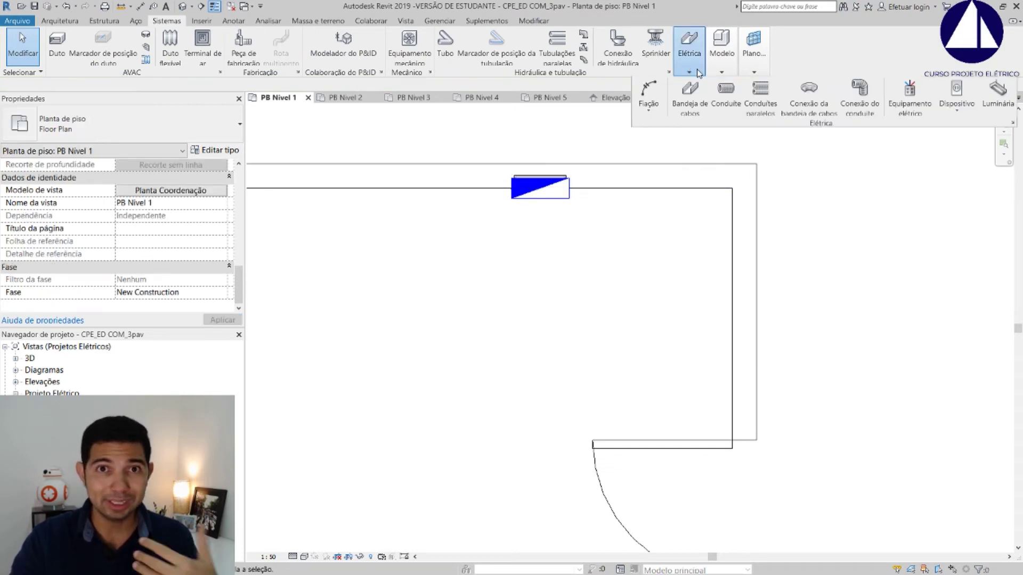
Place another recessed distribution panel on the next room's corridor wall.
left_click(893, 91)
scroll(447, 207, "down", 3)
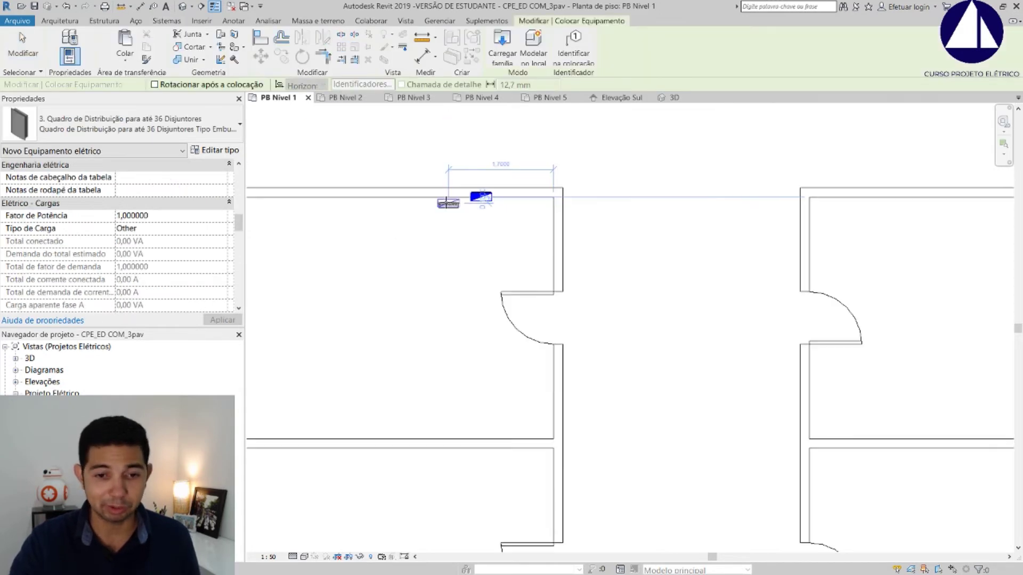
scroll(457, 270, "down", 2)
scroll(578, 236, "down", 2)
scroll(580, 278, "up", 3)
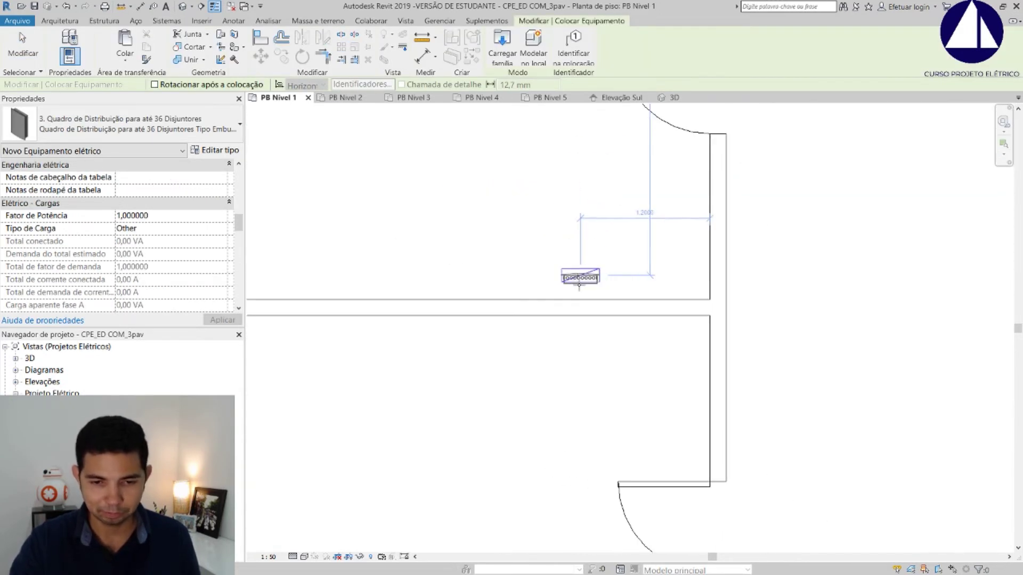
scroll(582, 290, "up", 2)
scroll(611, 354, "up", 3)
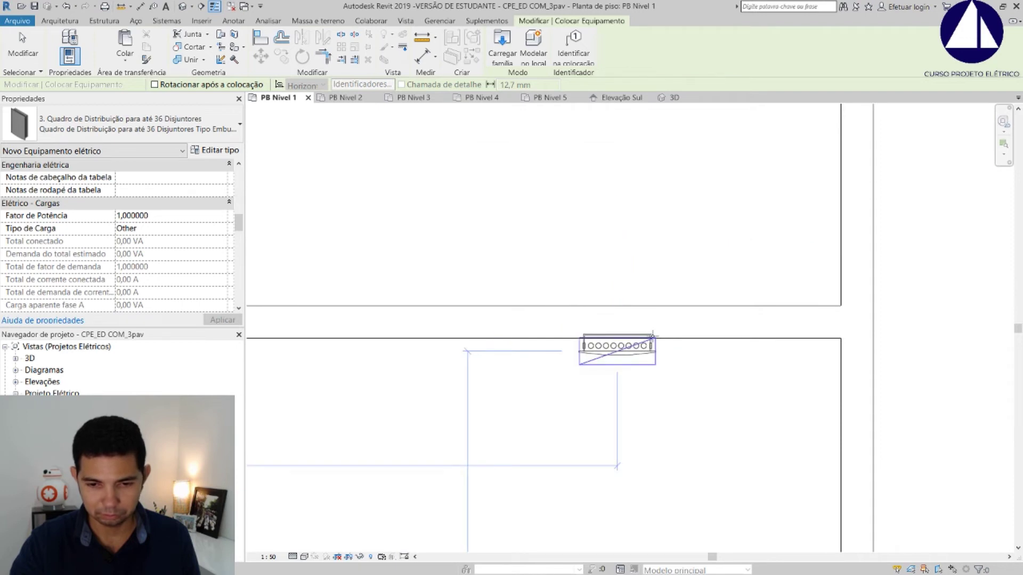
scroll(619, 341, "down", 1)
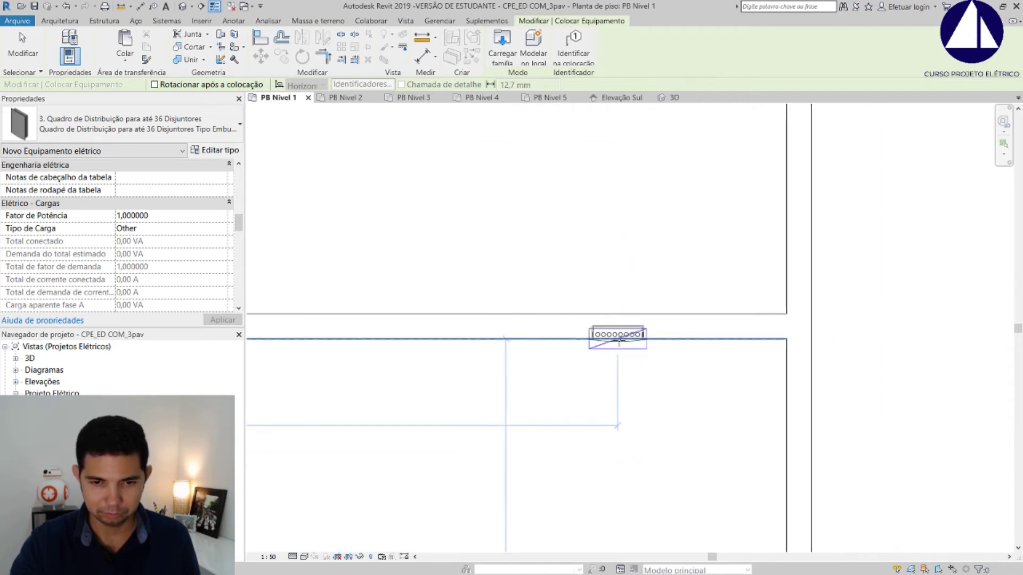
scroll(618, 341, "down", 3)
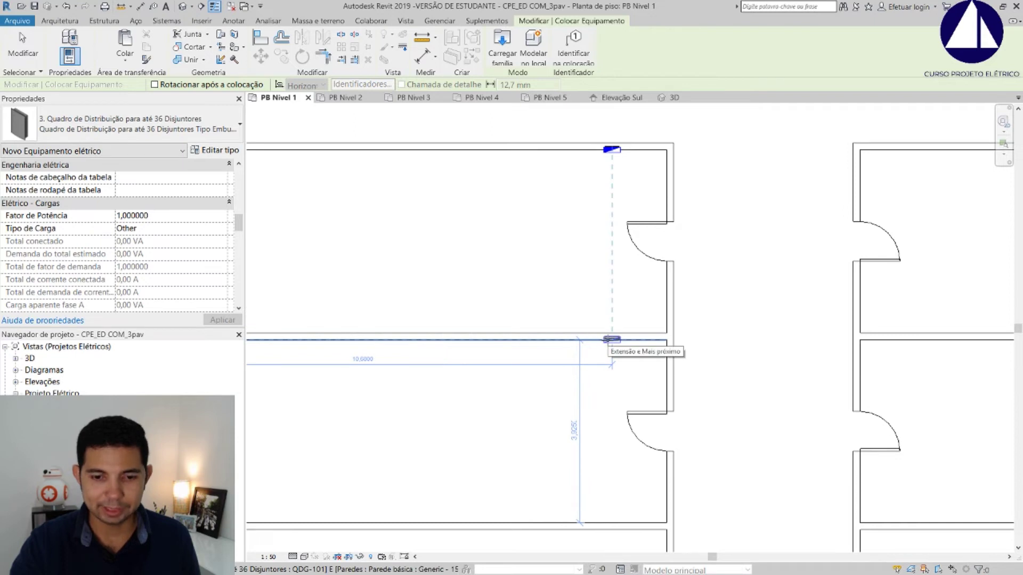
left_click(612, 340)
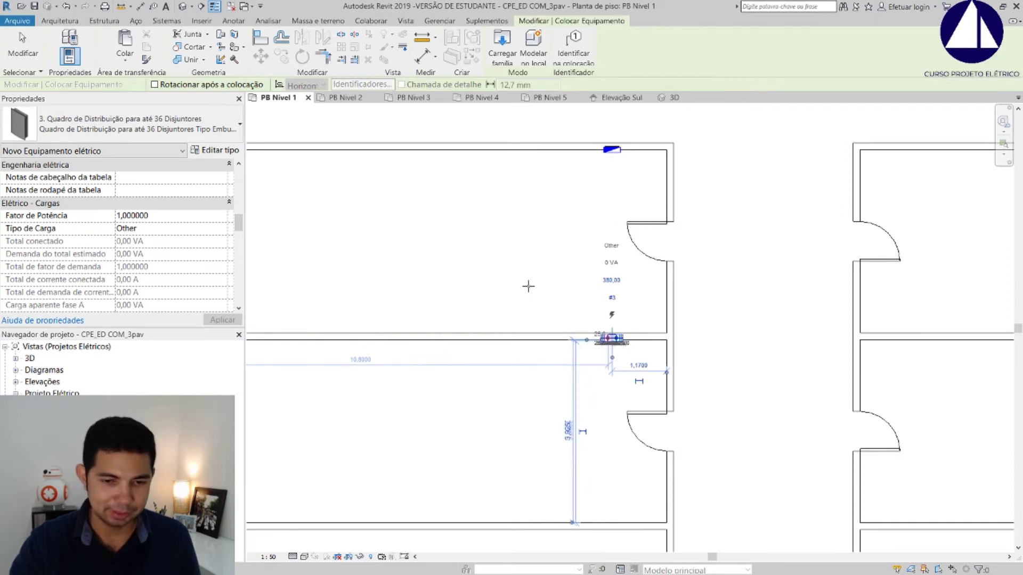
key("Escape")
scroll(608, 351, "up", 3)
Name the newly placed panel QDG-102 and apply it.
left_click(624, 303)
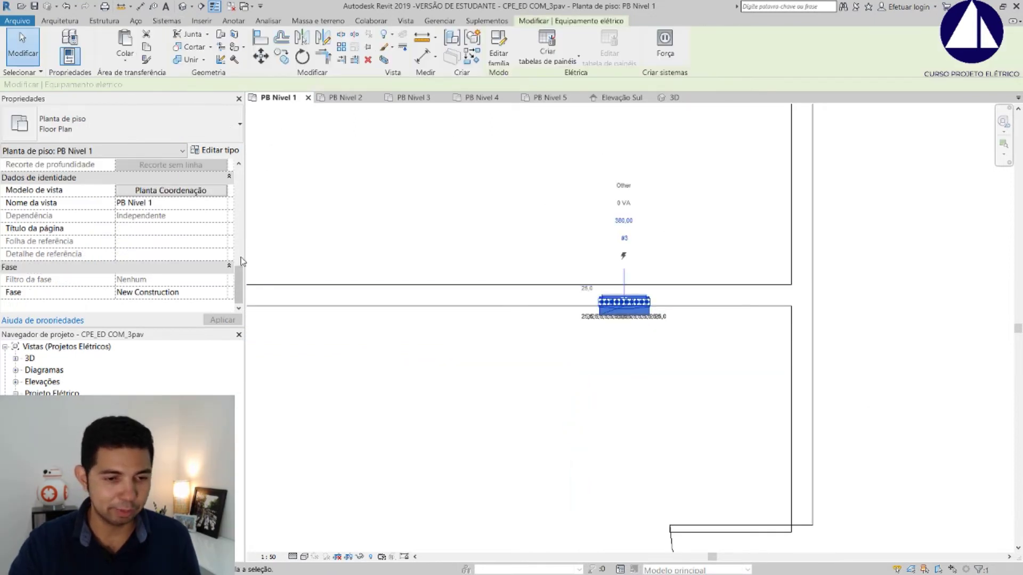
left_click_drag(238, 226, 238, 282)
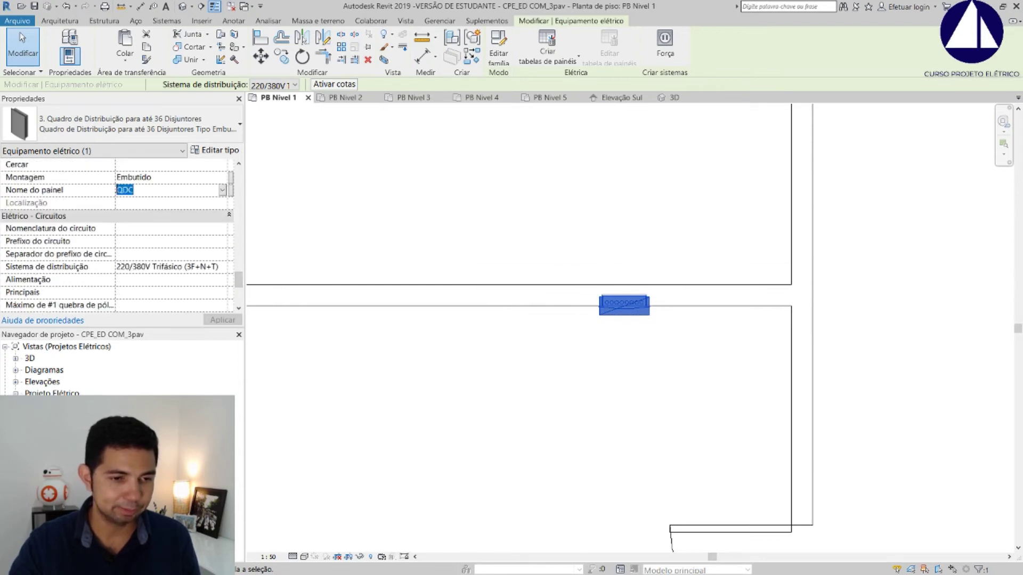
type("QD")
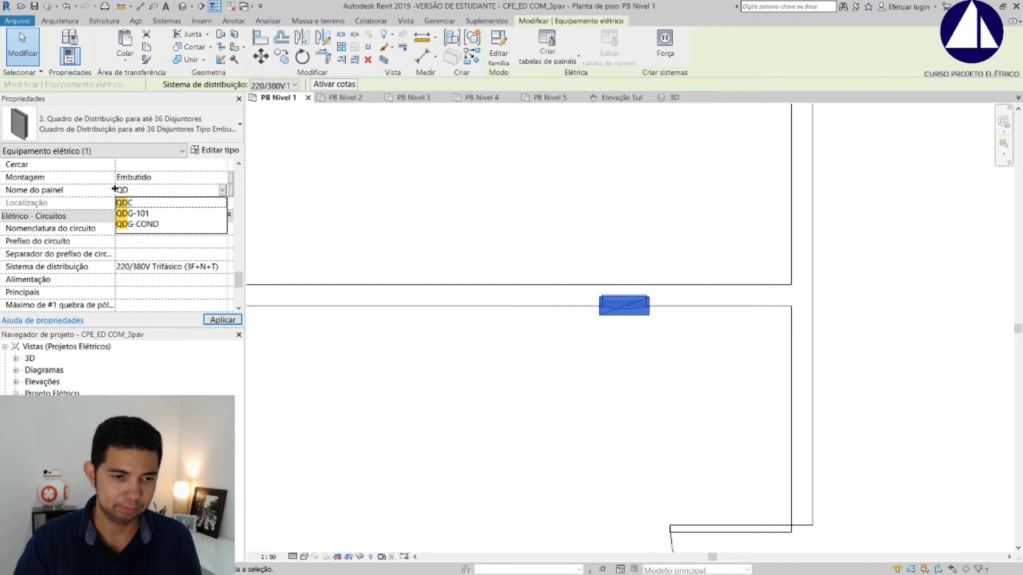
type("G-102")
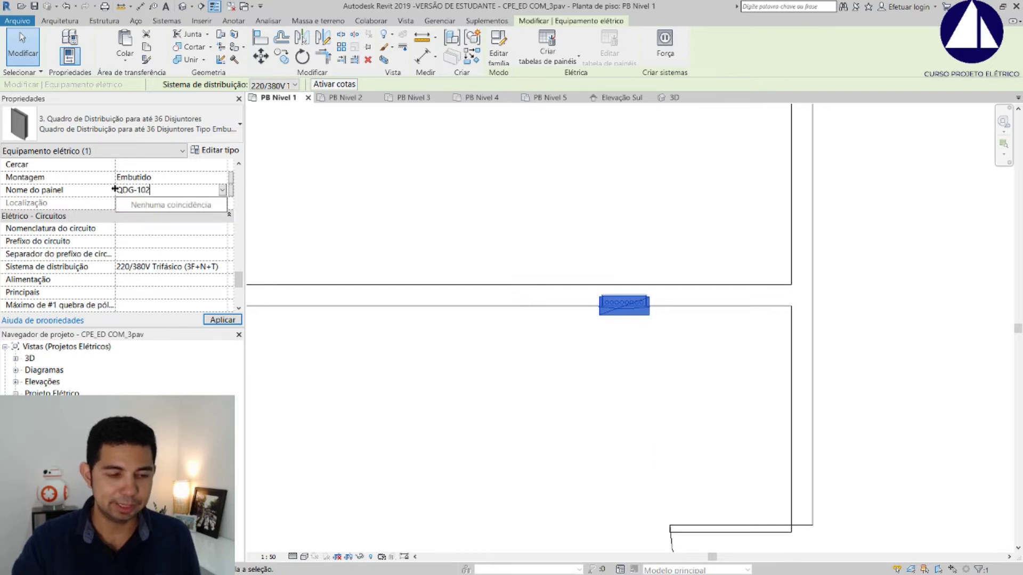
left_click(114, 189)
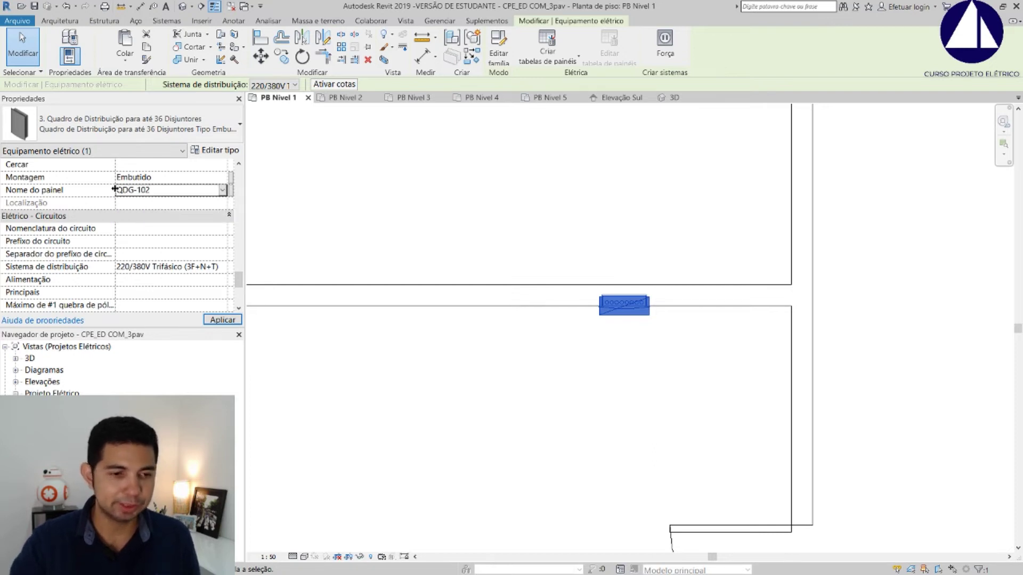
left_click(221, 320)
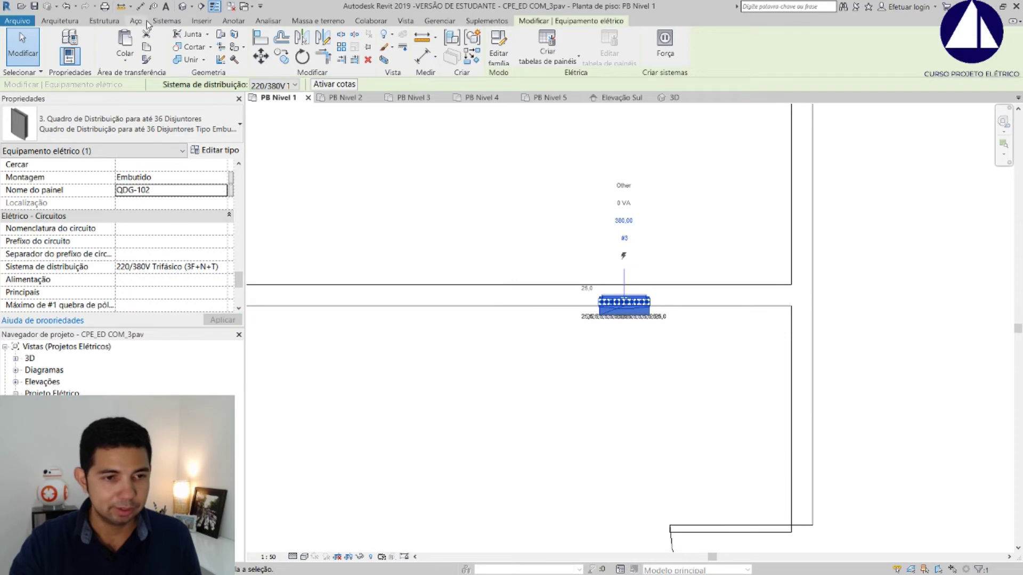
left_click(620, 221)
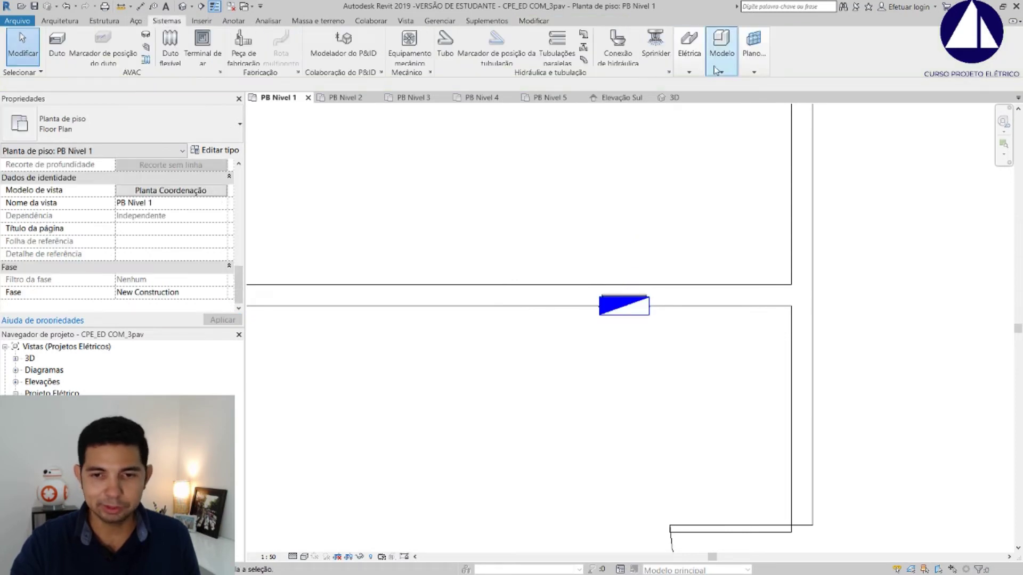
mouse_move(910, 98)
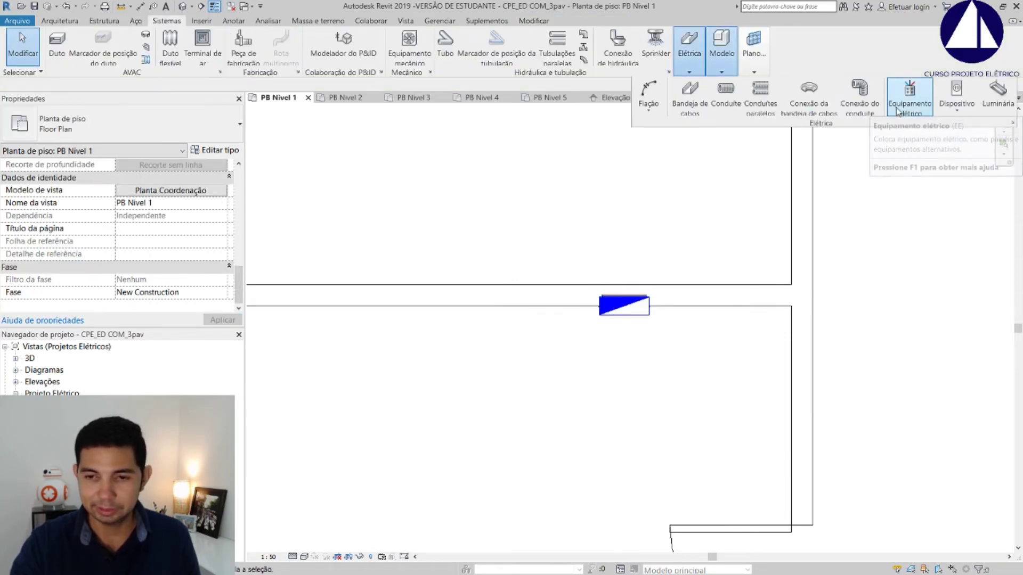
Start another panel and preset its Nome do painel to QDG-103.
left_click(899, 111)
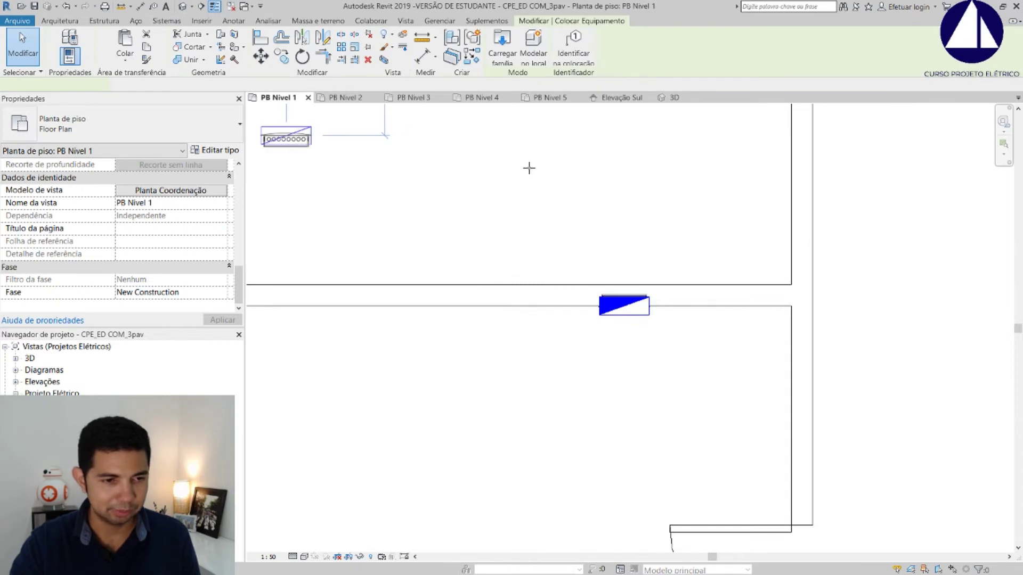
scroll(527, 160, "down", 3)
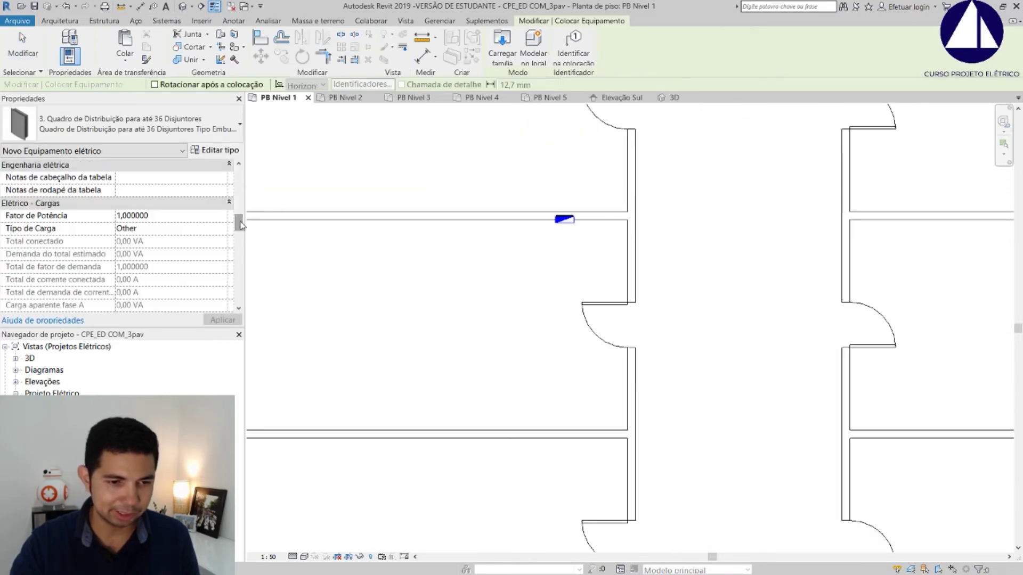
left_click_drag(238, 222, 238, 277)
left_click(136, 203)
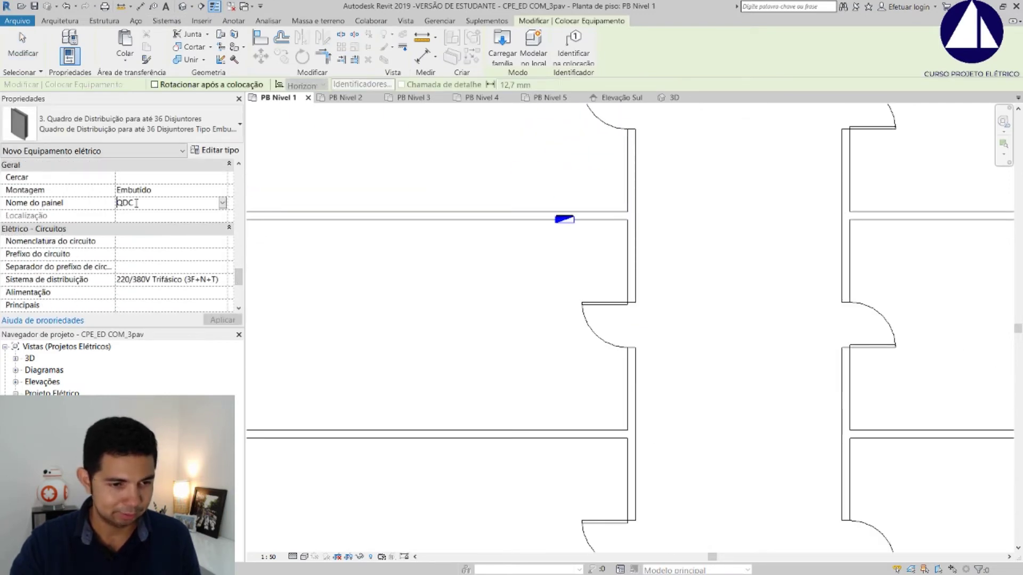
type("QDG-")
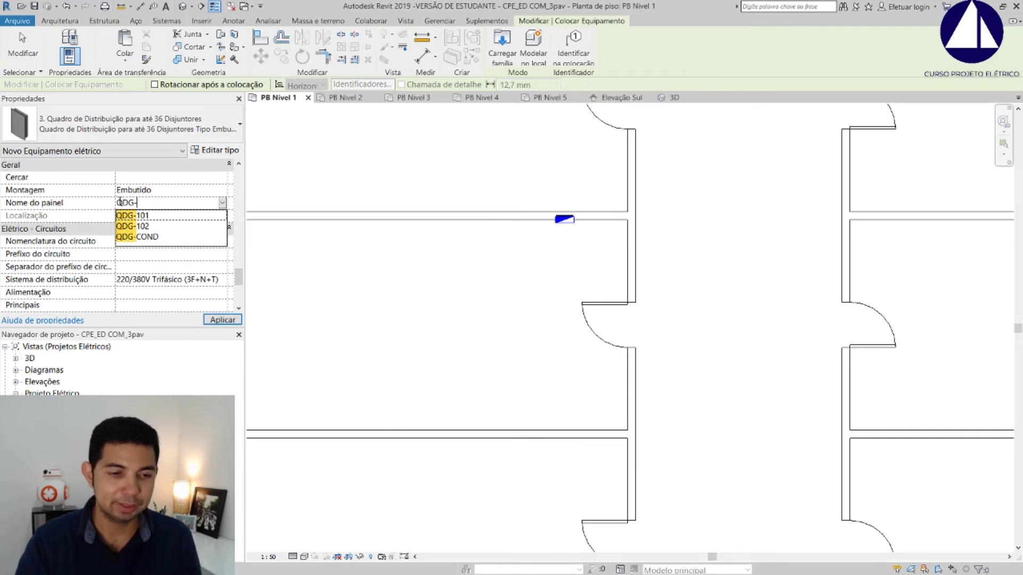
type("103")
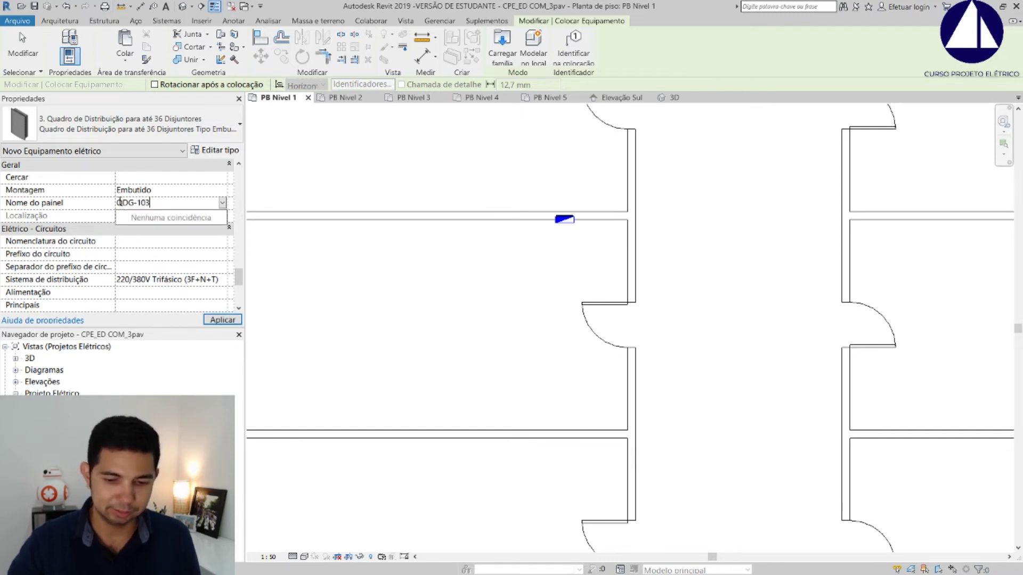
key("Return")
left_click(211, 320)
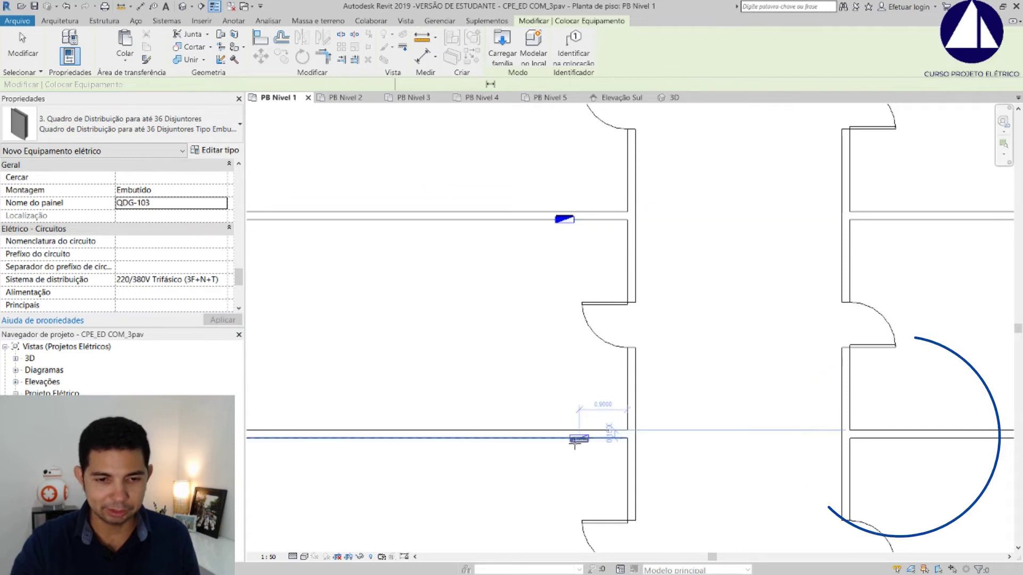
Place the QDG-103 panel on the next room's wall along the corridor.
scroll(578, 454, "up", 4)
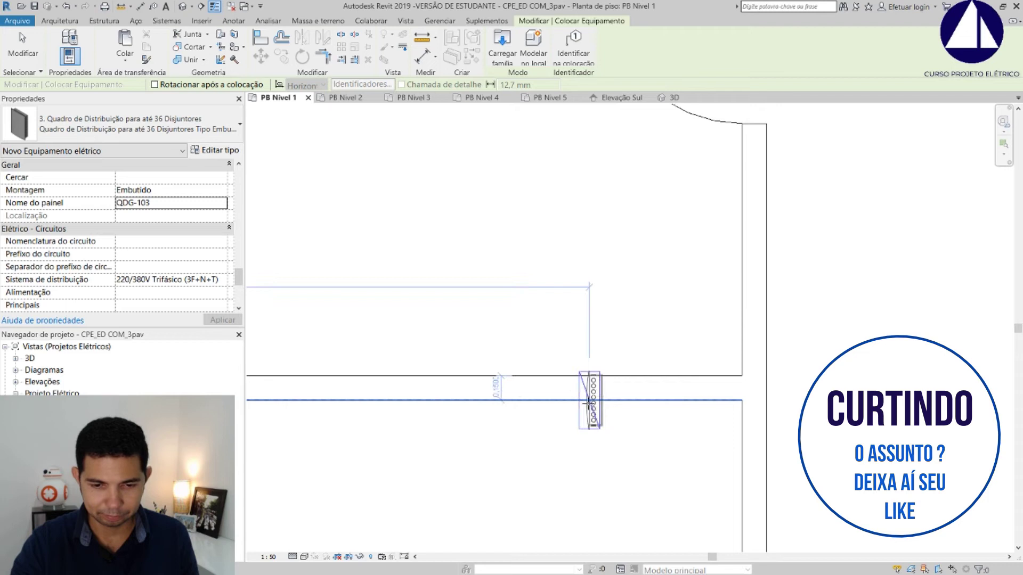
scroll(588, 403, "down", 2)
scroll(588, 401, "down", 1)
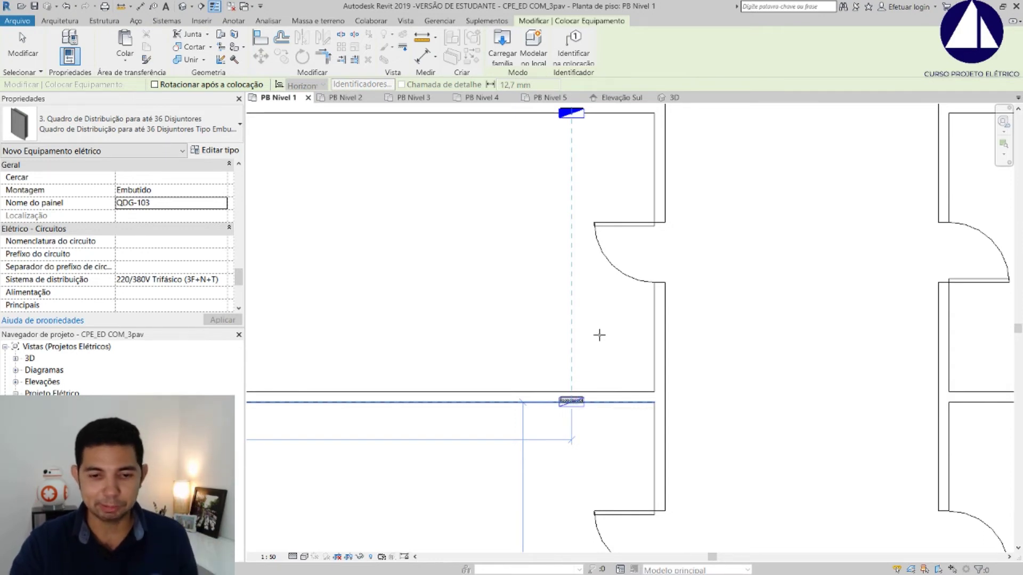
scroll(582, 303, "down", 4)
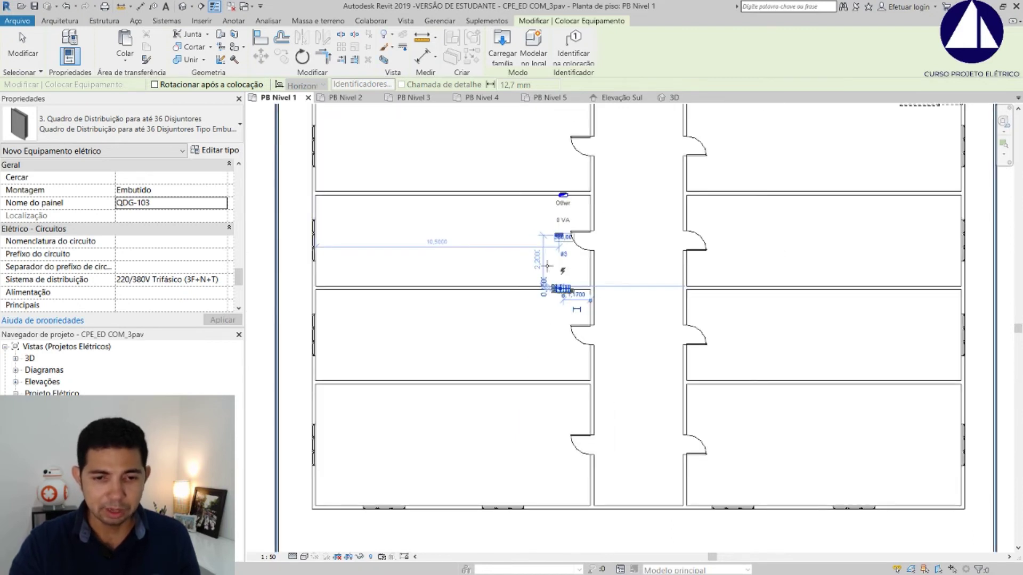
left_click(562, 288)
scroll(562, 245, "down", 1)
key("Escape")
key("Escape")
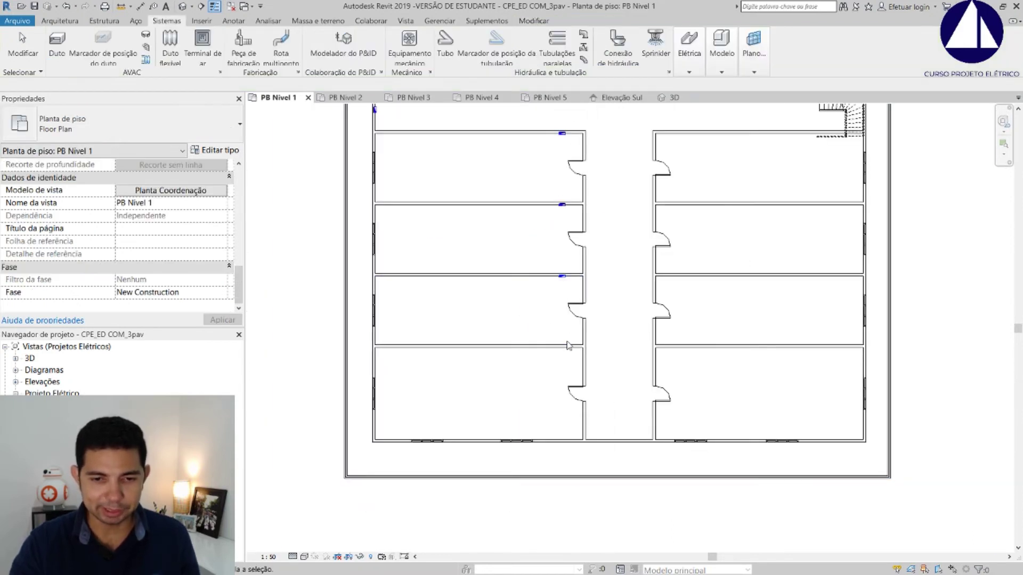
Start another electrical equipment panel and give it the name QDG-104.
scroll(569, 380, "up", 1)
scroll(564, 372, "up", 1)
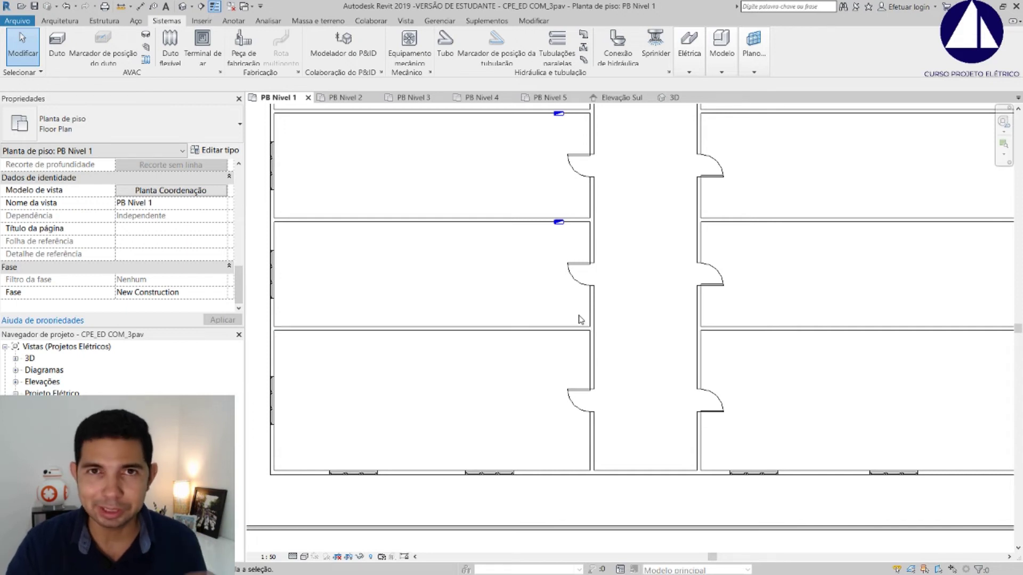
left_click(688, 48)
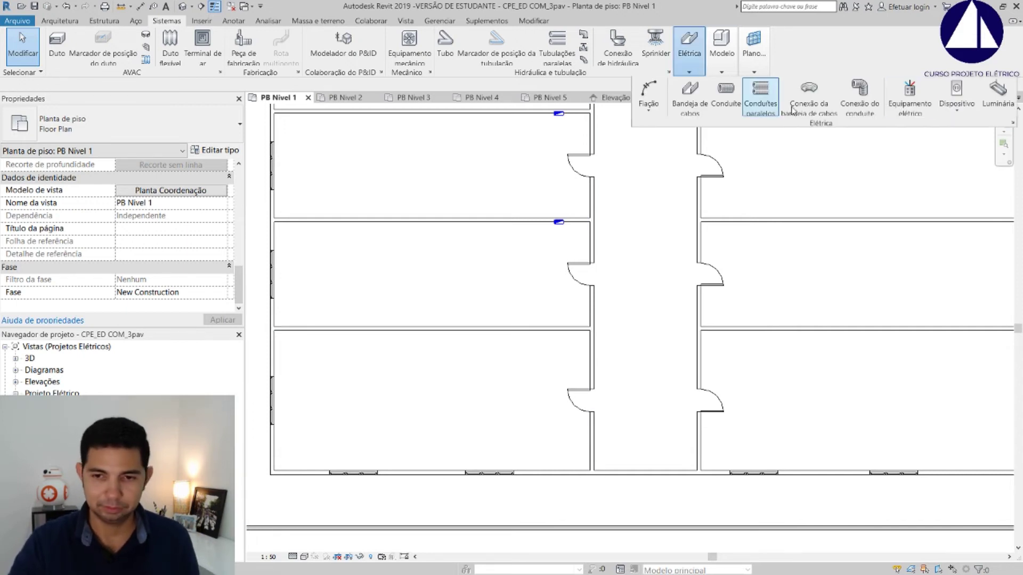
left_click(908, 101)
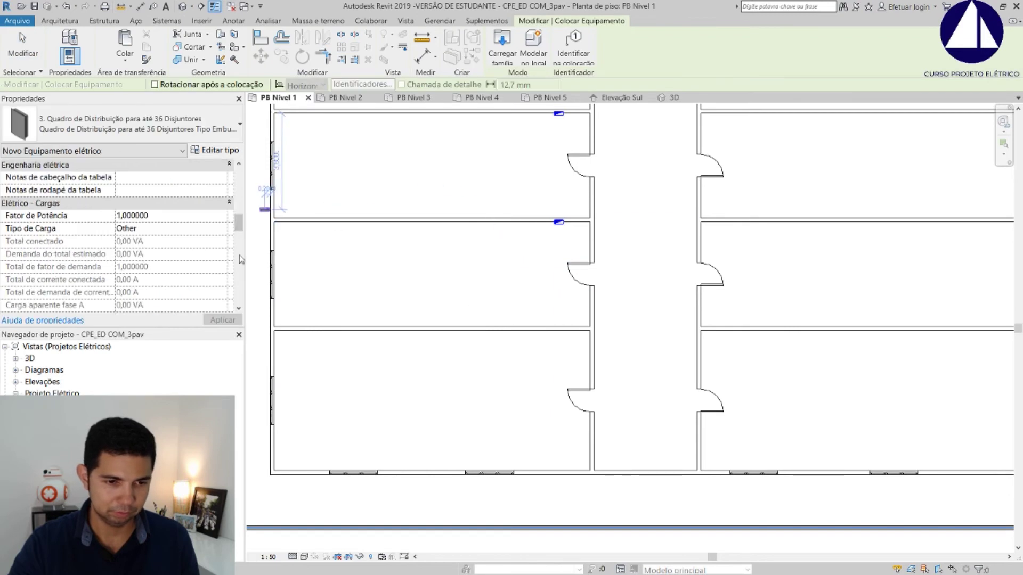
scroll(155, 242, "down", 3)
scroll(155, 242, "down", 2)
left_click(155, 242)
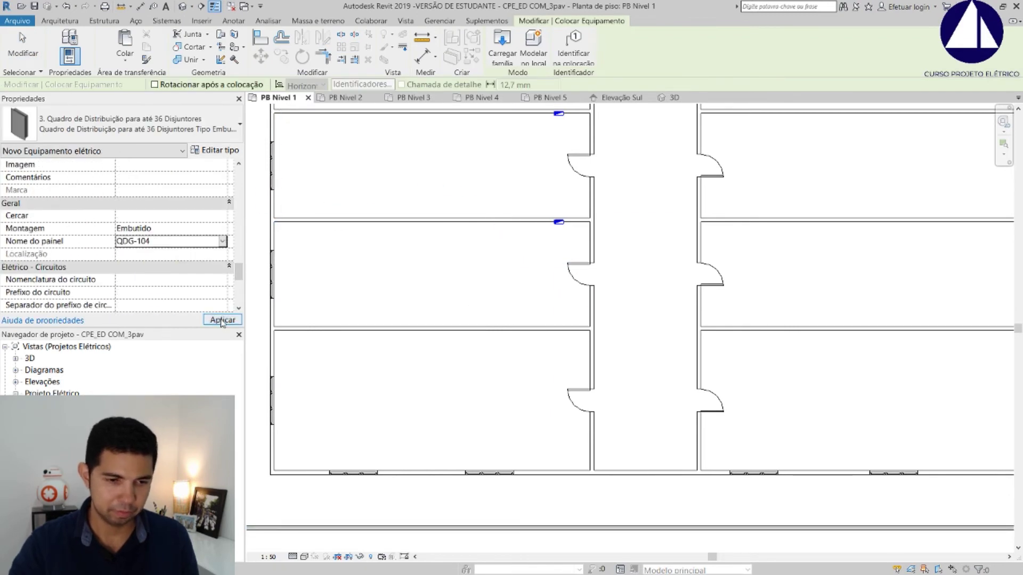
Place QDG-104 on the next room's top wall and check it by selecting it.
scroll(555, 338, "up", 3)
scroll(557, 336, "up", 2)
left_click(557, 334)
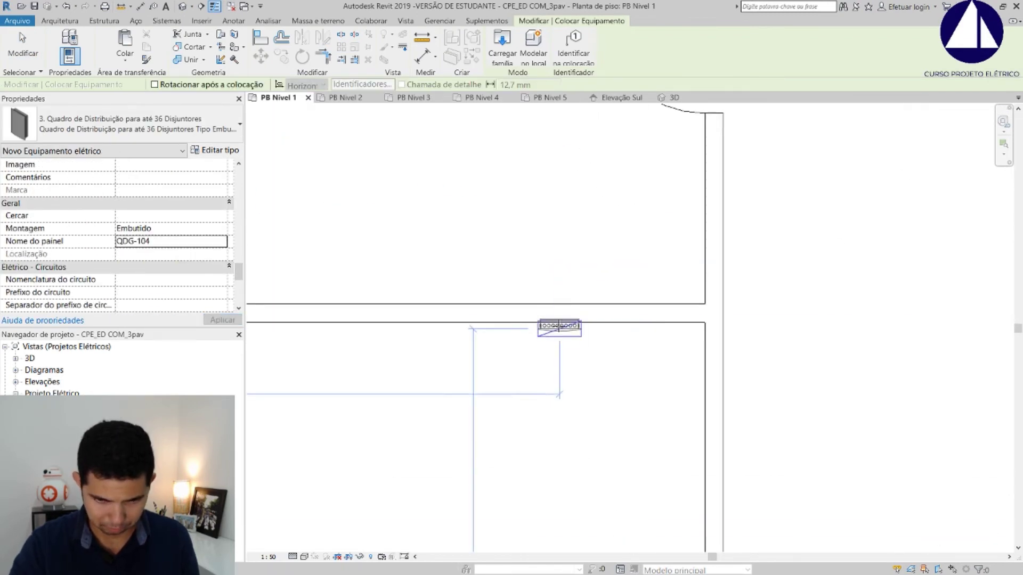
scroll(557, 325, "down", 5)
key("Escape")
key("Escape")
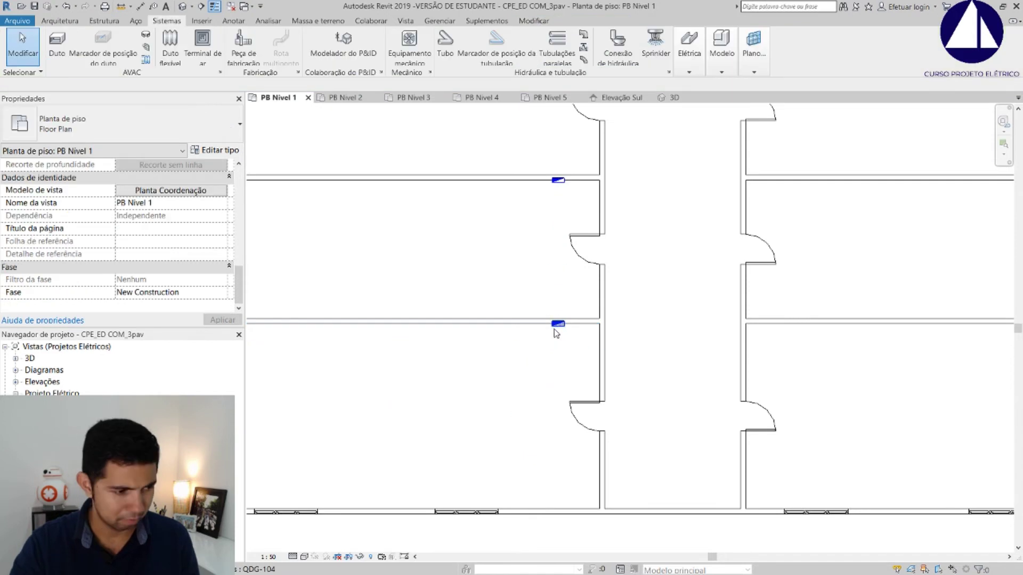
left_click(557, 180)
scroll(554, 181, "up", 5)
scroll(554, 210, "down", 3)
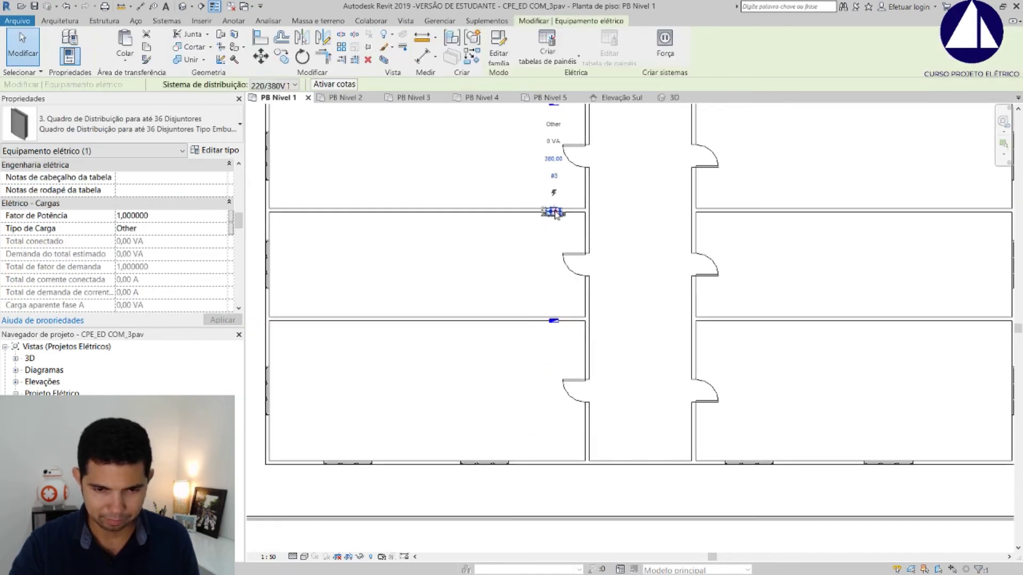
key("Escape")
scroll(668, 212, "down", 2)
scroll(521, 172, "down", 1)
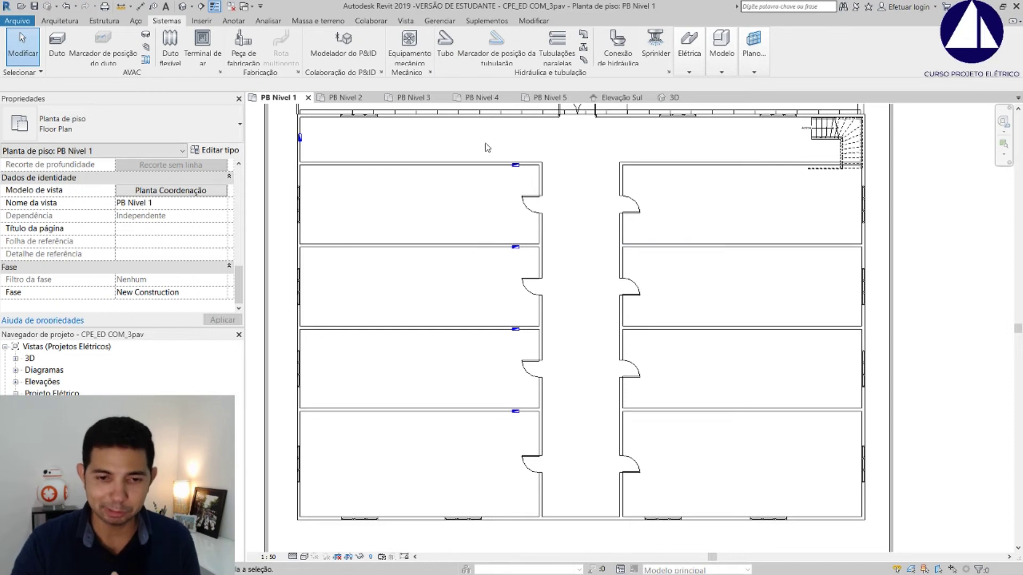
Window-select the four distribution panels in the left-side rooms.
left_click_drag(486, 144, 522, 427)
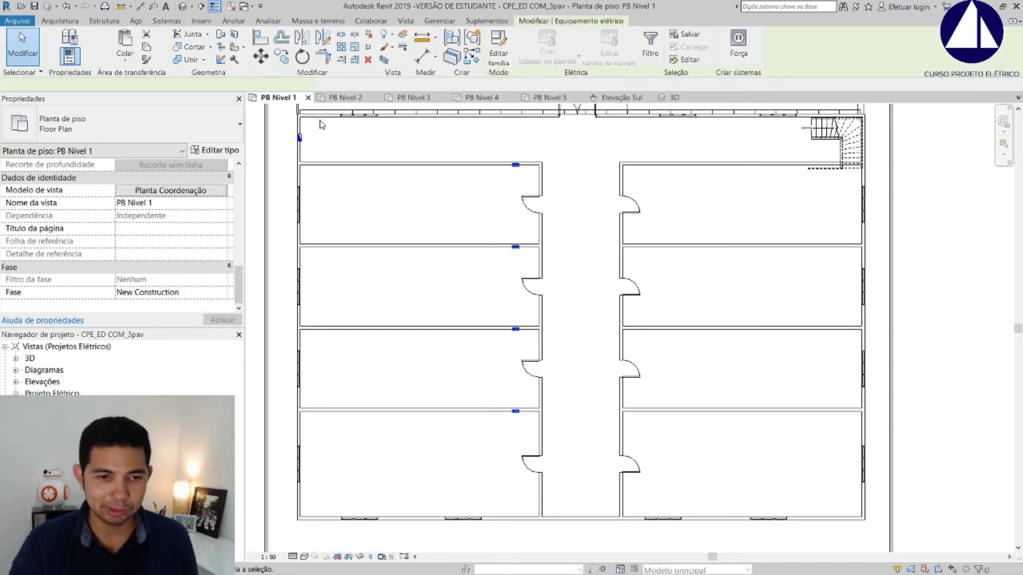
scroll(513, 164, "up", 5)
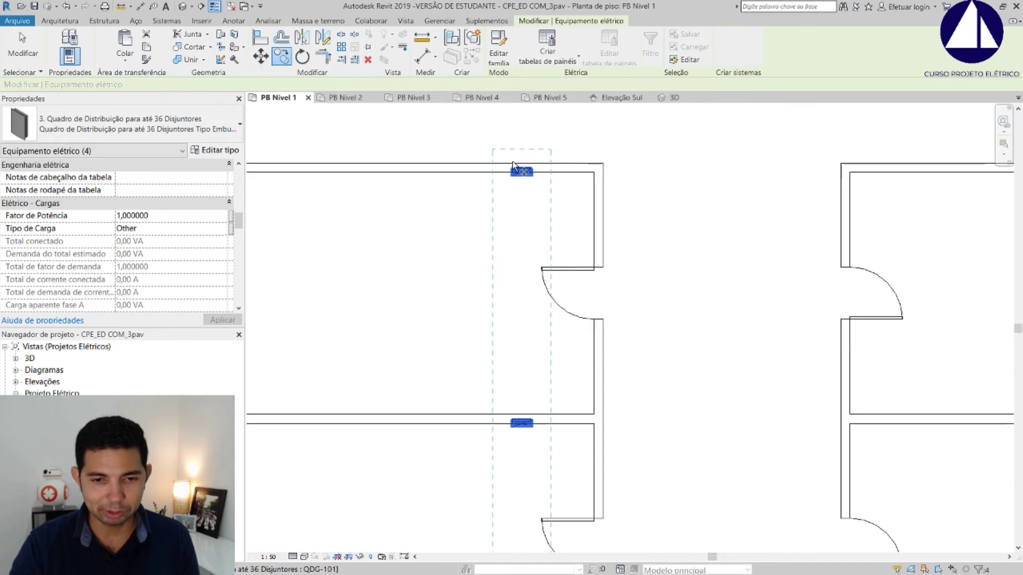
scroll(516, 171, "up", 5)
scroll(512, 220, "up", 4)
scroll(511, 210, "up", 3)
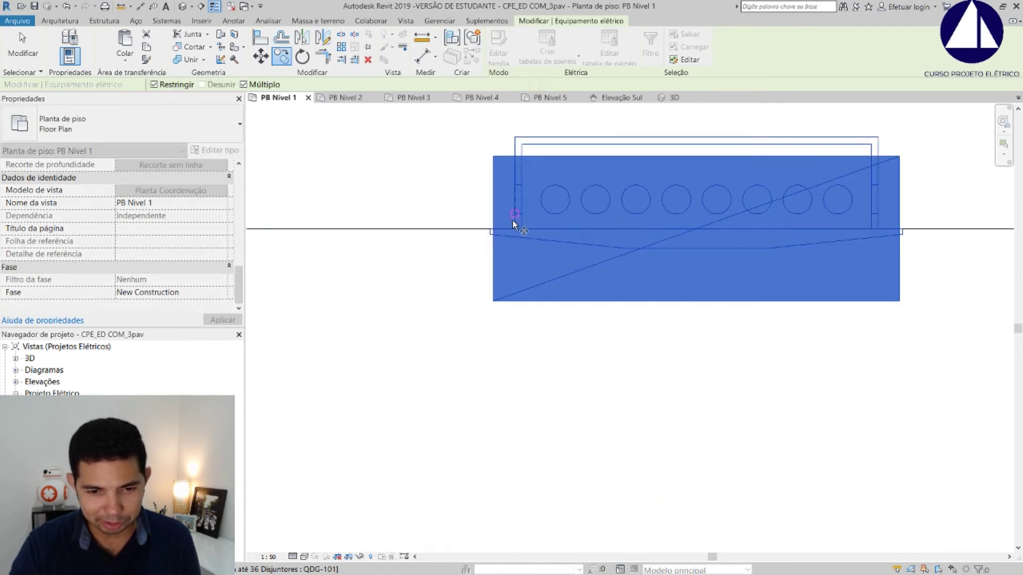
scroll(513, 227, "down", 1)
scroll(514, 224, "down", 3)
scroll(514, 224, "down", 3)
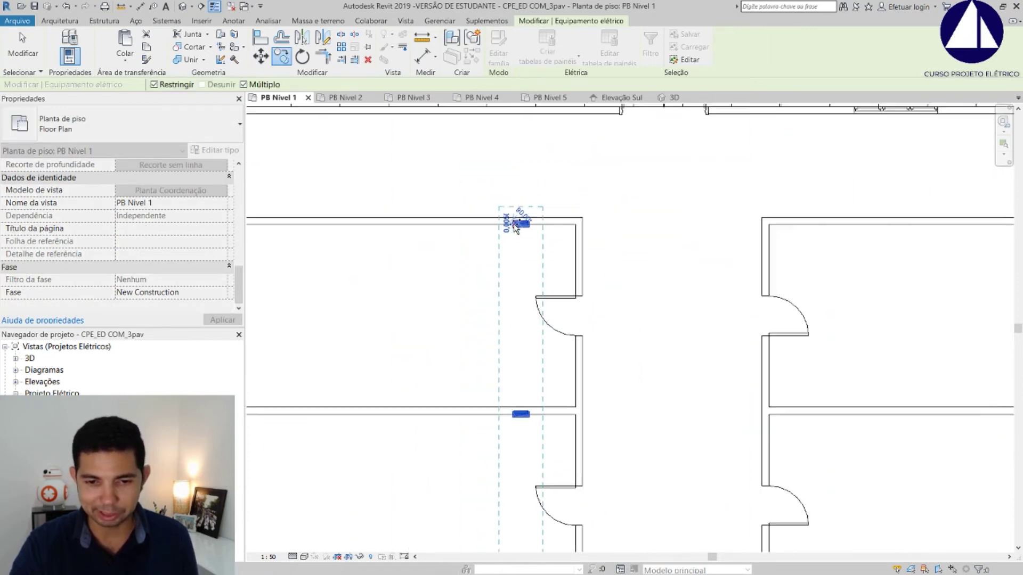
scroll(731, 228, "up", 2)
scroll(733, 232, "up", 3)
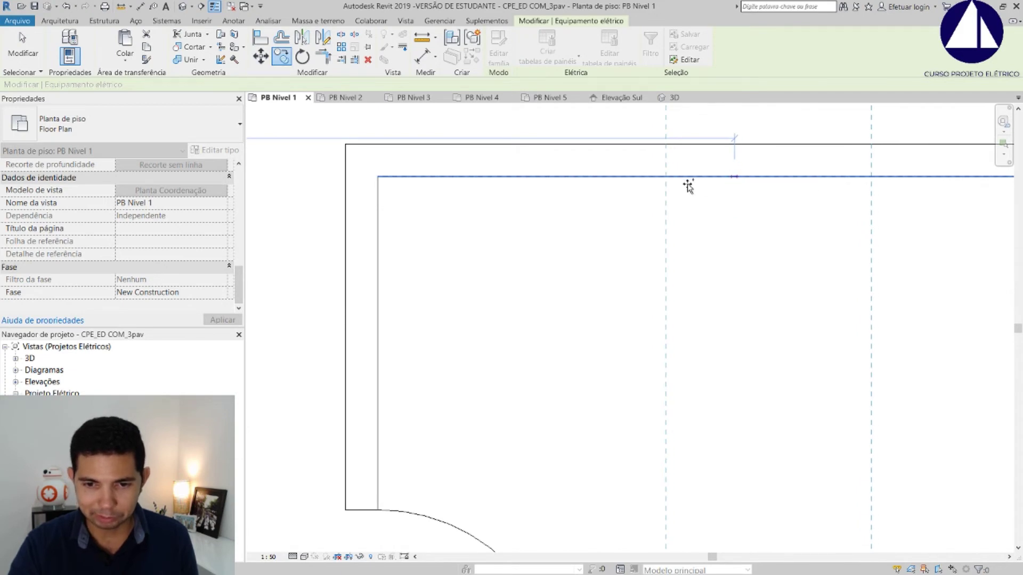
Copy the four panels onto the top walls of the rooms across the corridor.
left_click(734, 177)
key("Escape")
key("Escape")
scroll(586, 163, "down", 3)
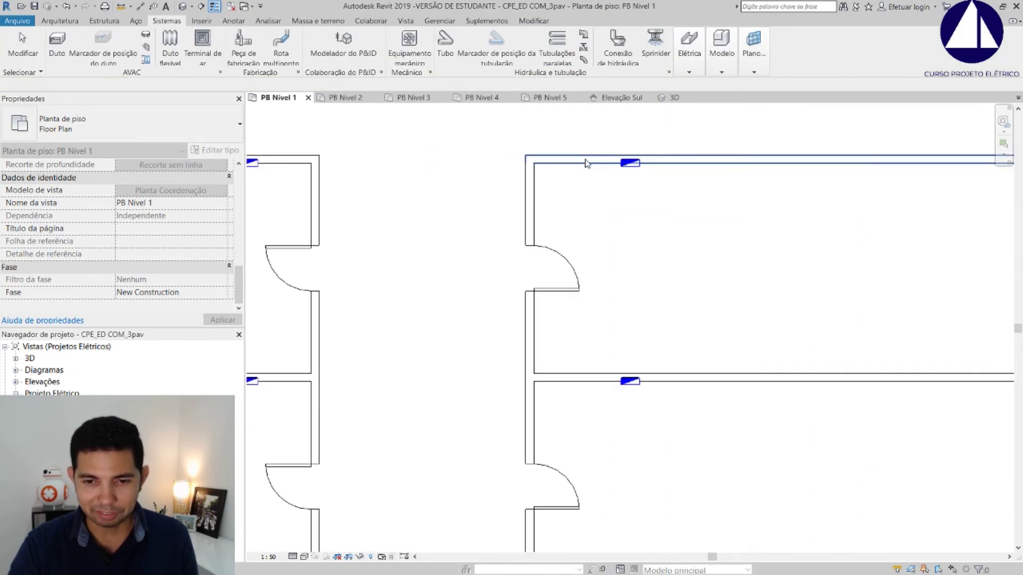
scroll(589, 164, "down", 2)
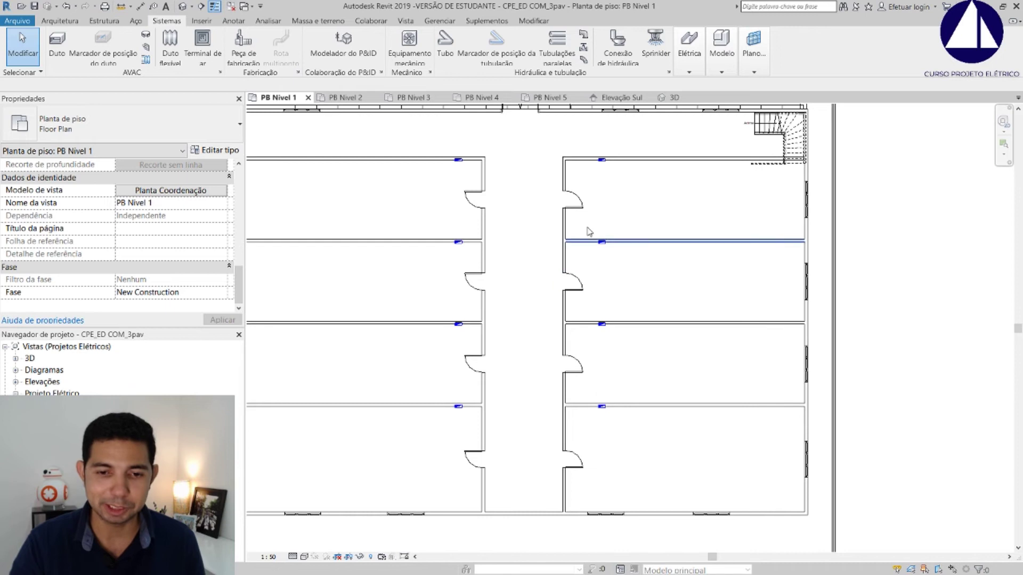
Rename the top copied panel on the right QDG-105.
scroll(600, 161, "up", 1)
scroll(600, 159, "up", 6)
scroll(599, 160, "up", 4)
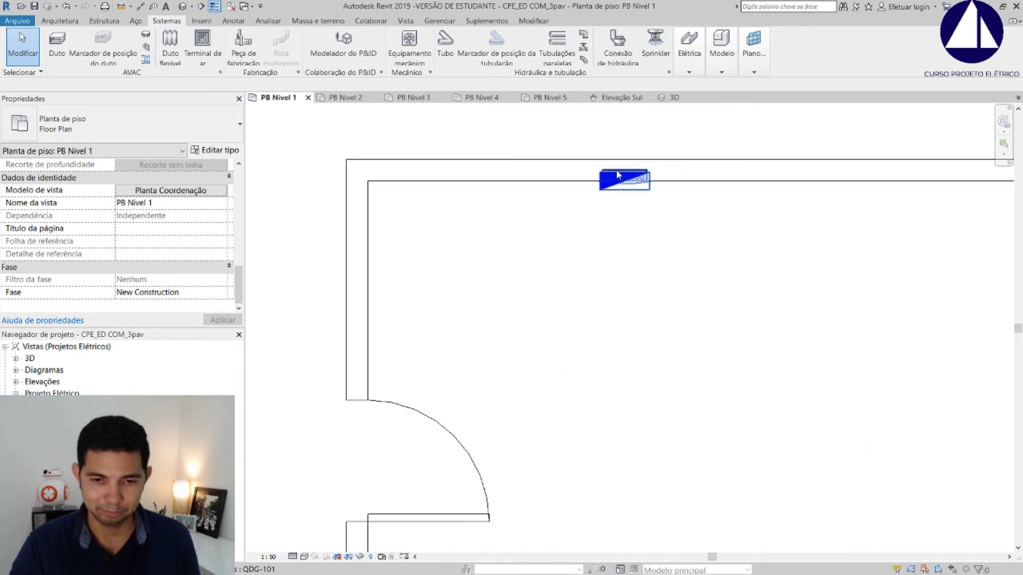
left_click(618, 177)
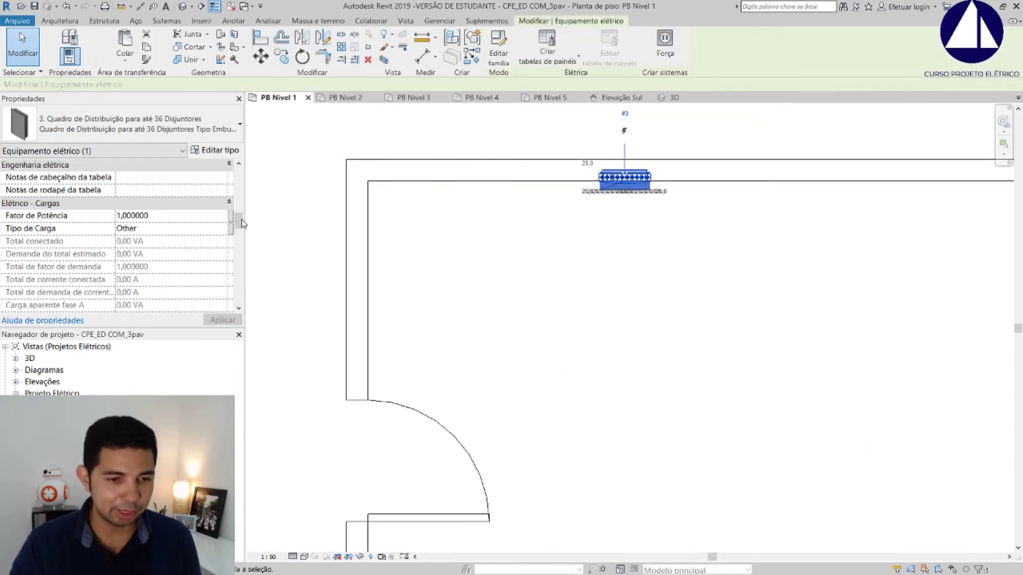
left_click_drag(243, 223, 243, 275)
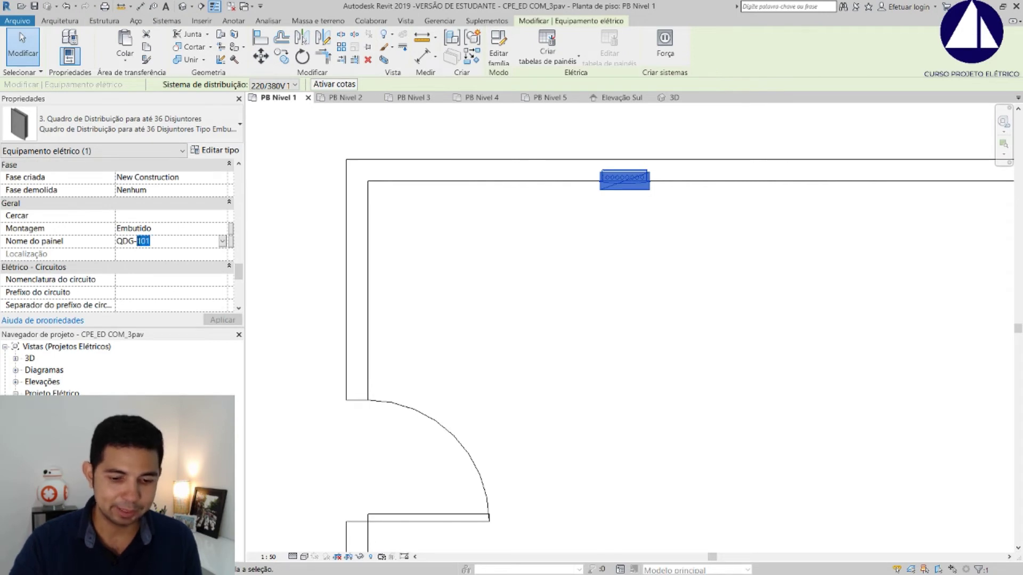
type("105")
key("Return")
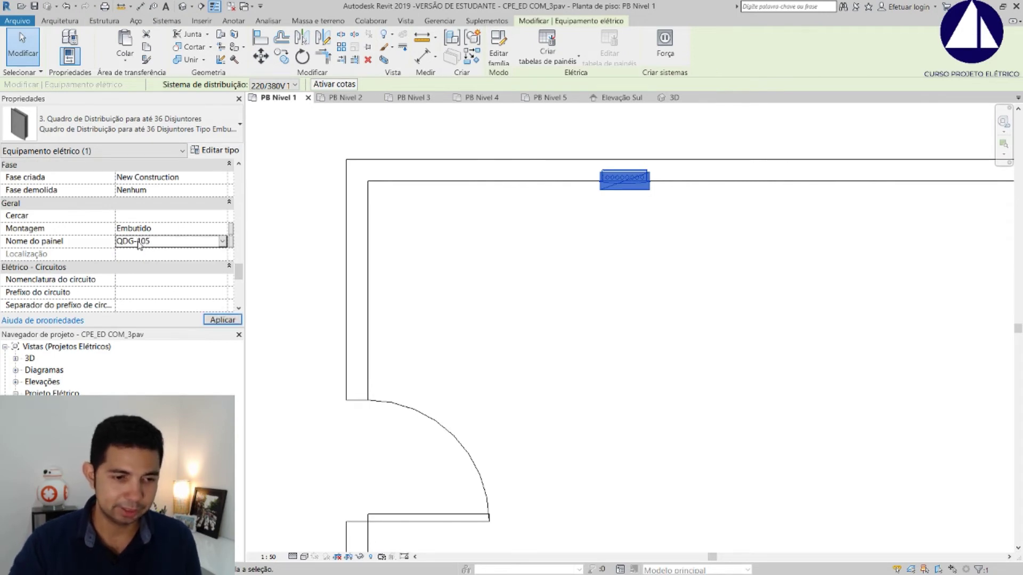
left_click(207, 321)
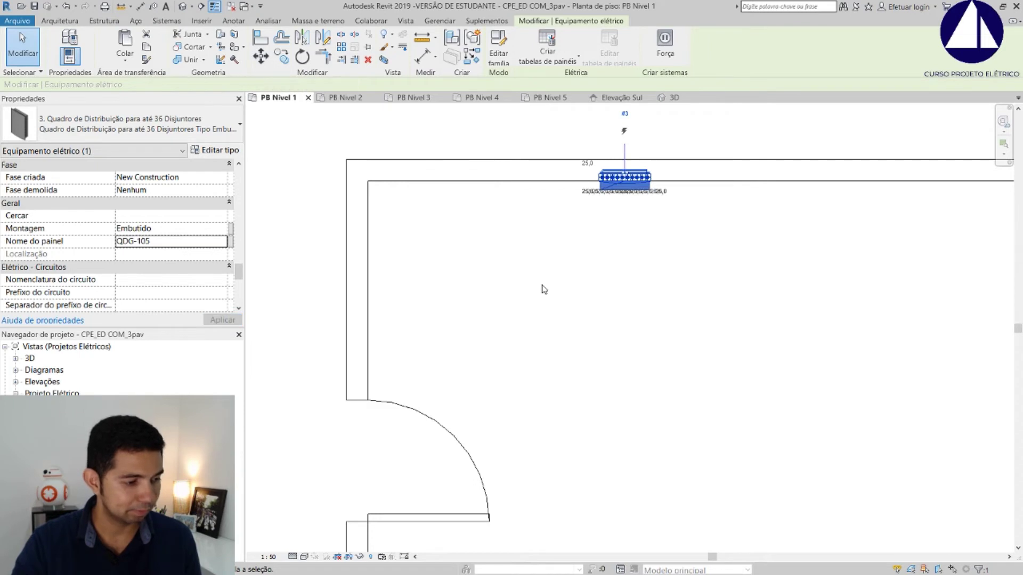
left_click(626, 246)
Rename the next copied panel QDG-106.
scroll(628, 223, "down", 3)
scroll(630, 197, "down", 2)
scroll(629, 320, "up", 5)
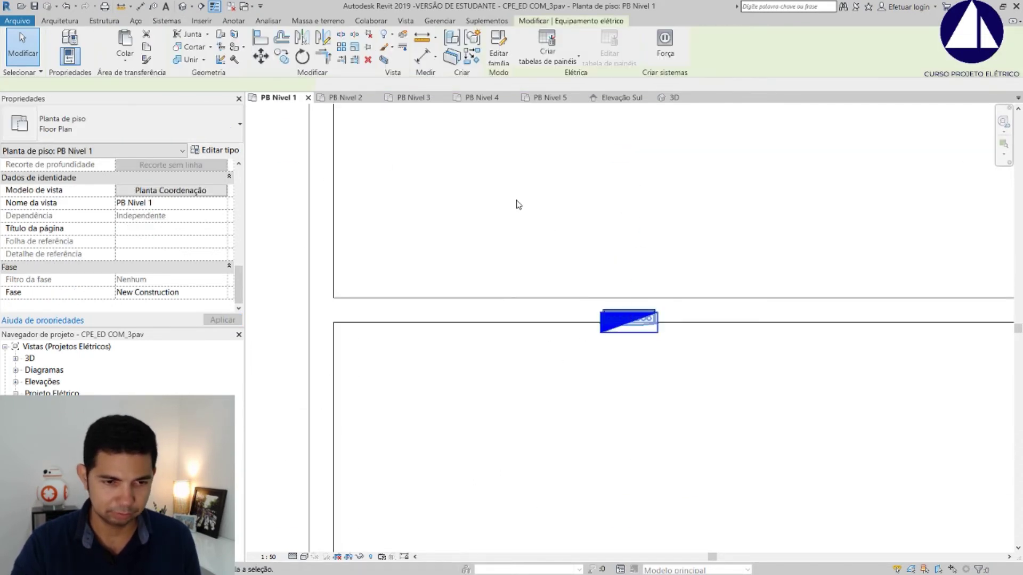
left_click(629, 321)
left_click_drag(238, 221, 238, 264)
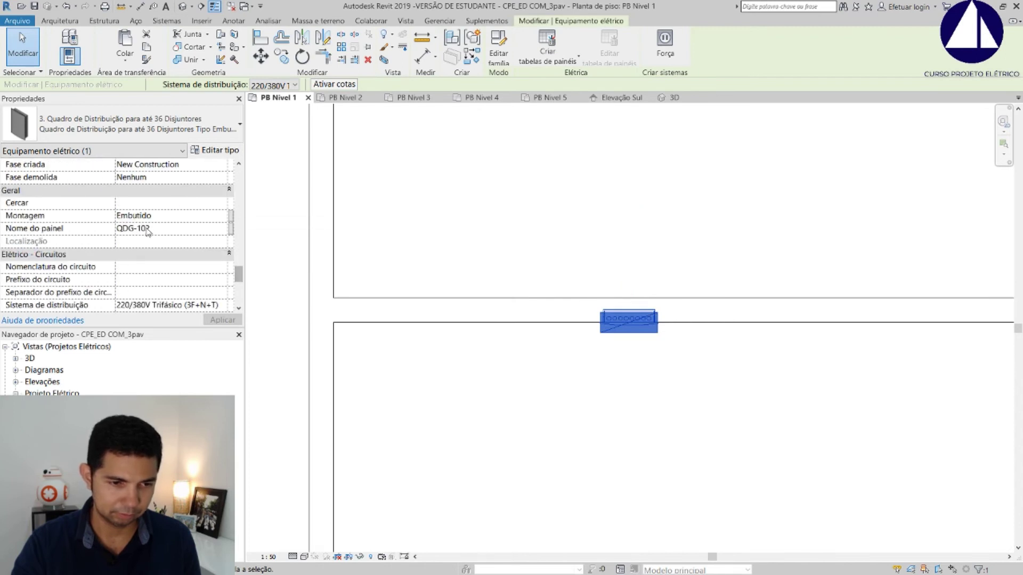
type("106")
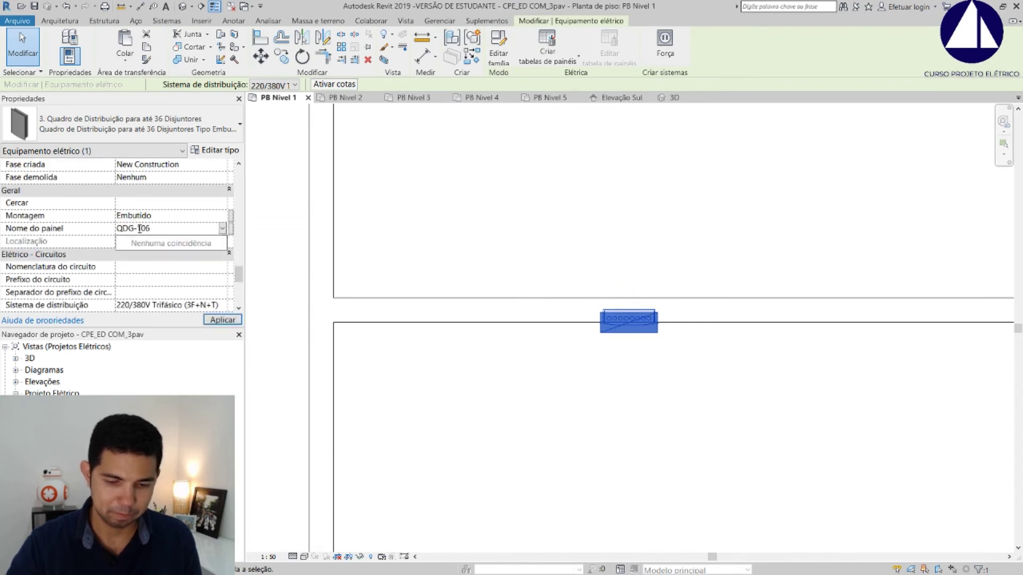
left_click(223, 320)
Rename the third copied panel from QDG-103 to QDG-107.
scroll(628, 320, "down", 3)
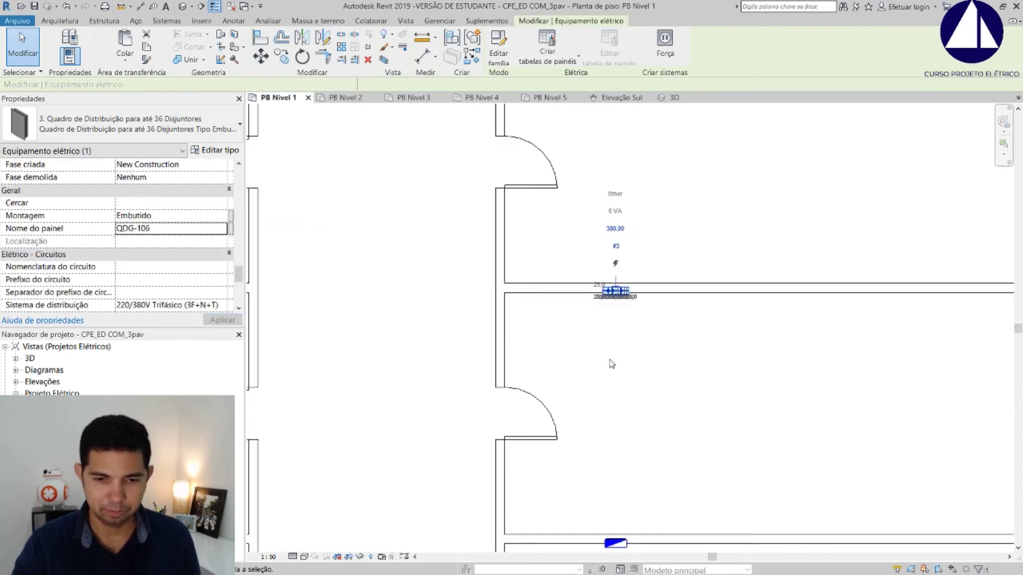
scroll(615, 374, "up", 3)
left_click(616, 375)
scroll(615, 375, "up", 2)
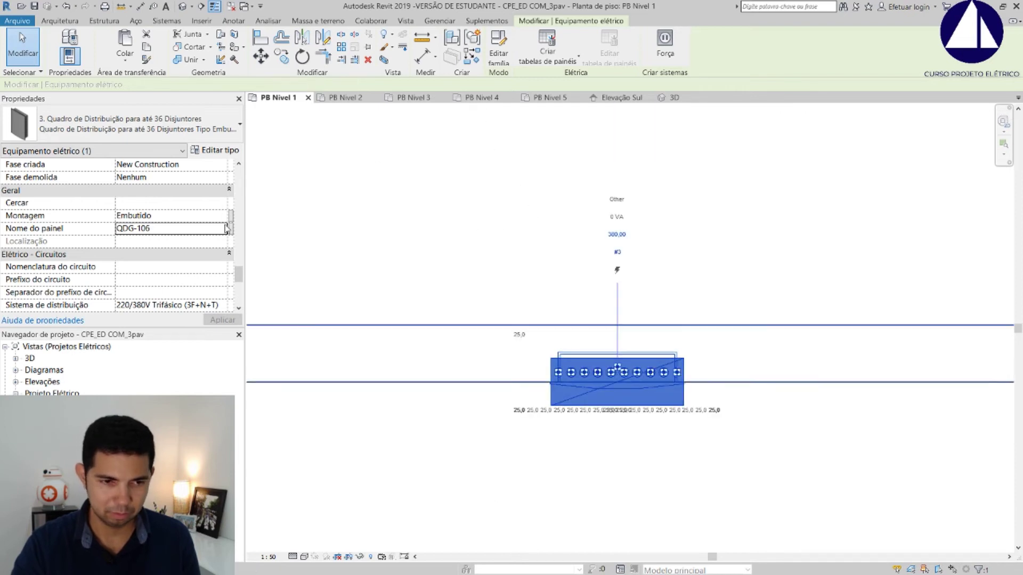
left_click(153, 228)
type("107")
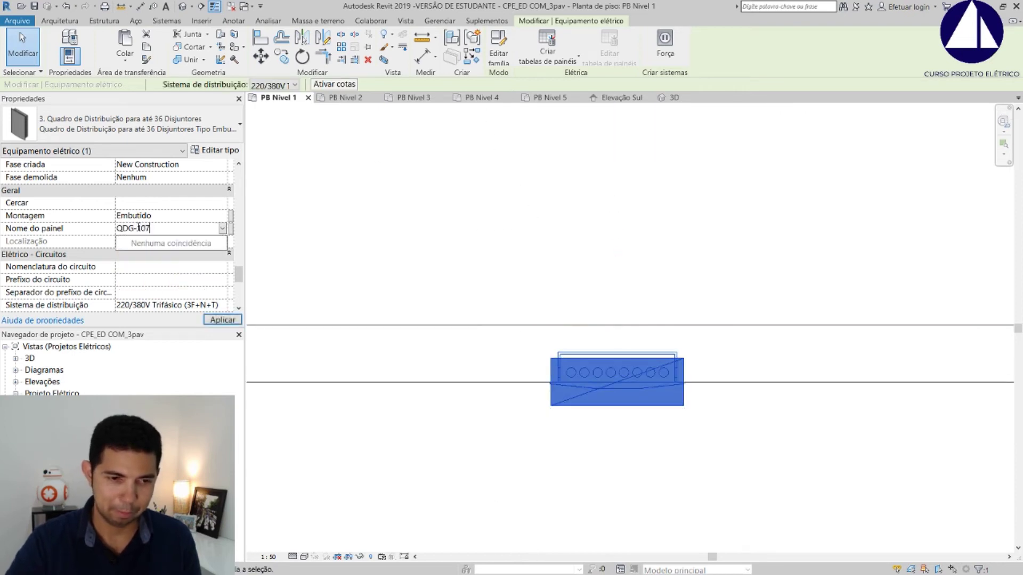
left_click(222, 320)
Rename the last copied panel QDG-108.
scroll(617, 319, "down", 2)
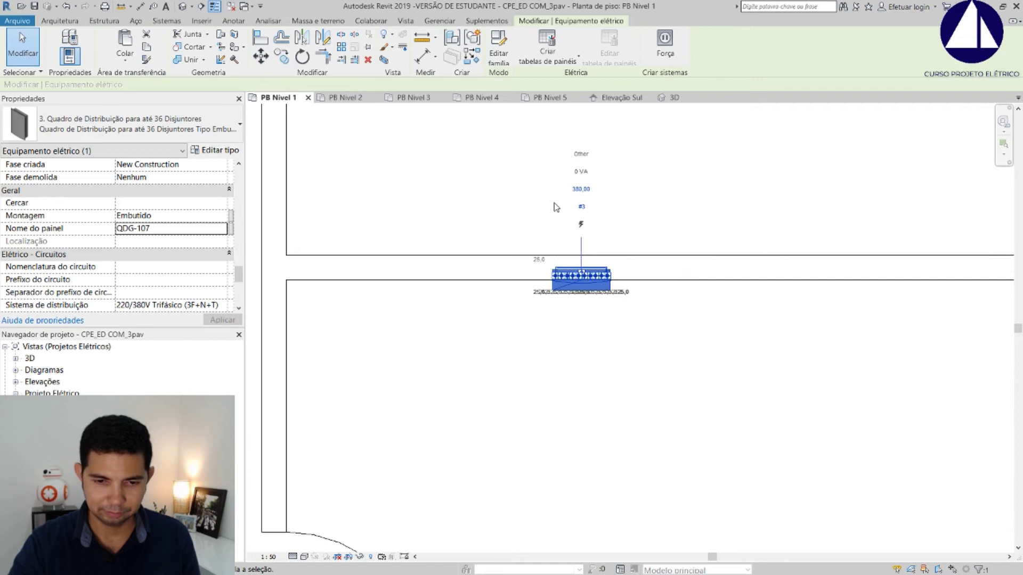
scroll(586, 346, "down", 2)
scroll(577, 370, "down", 1)
left_click(578, 370)
left_click(564, 465)
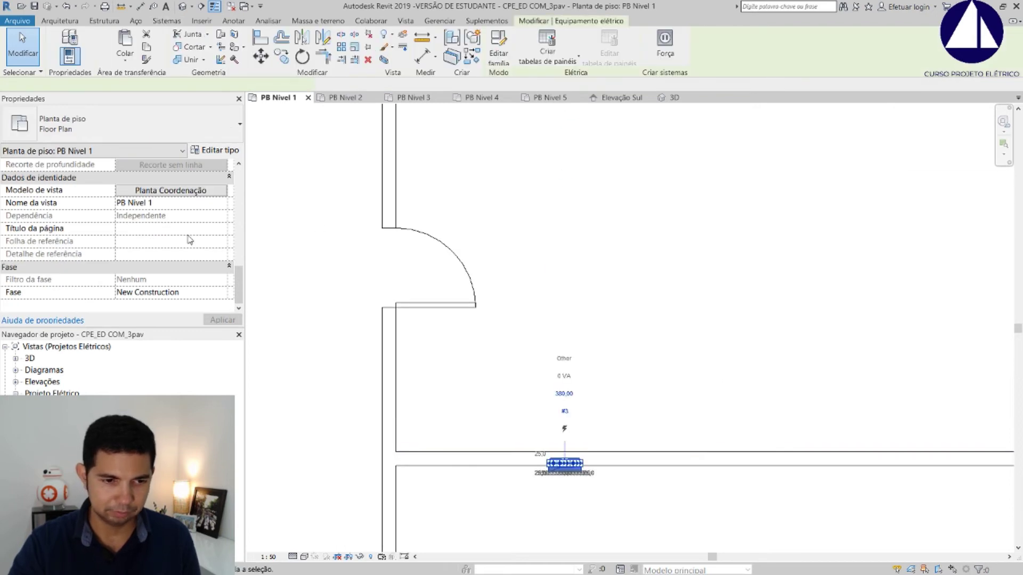
scroll(160, 240, "down", 5)
scroll(234, 256, "down", 3)
scroll(186, 234, "down", 2)
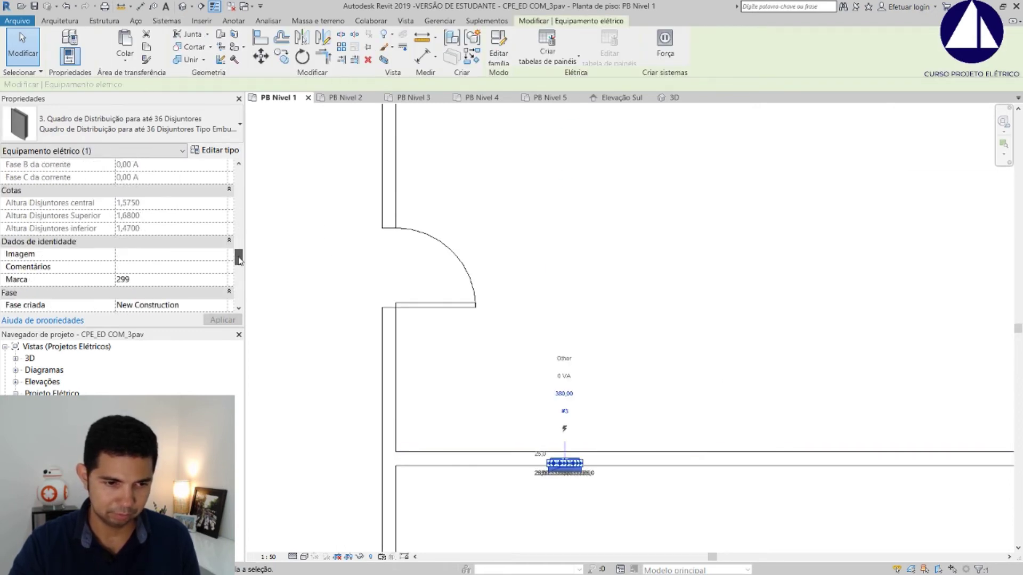
scroll(162, 218, "down", 3)
type("108")
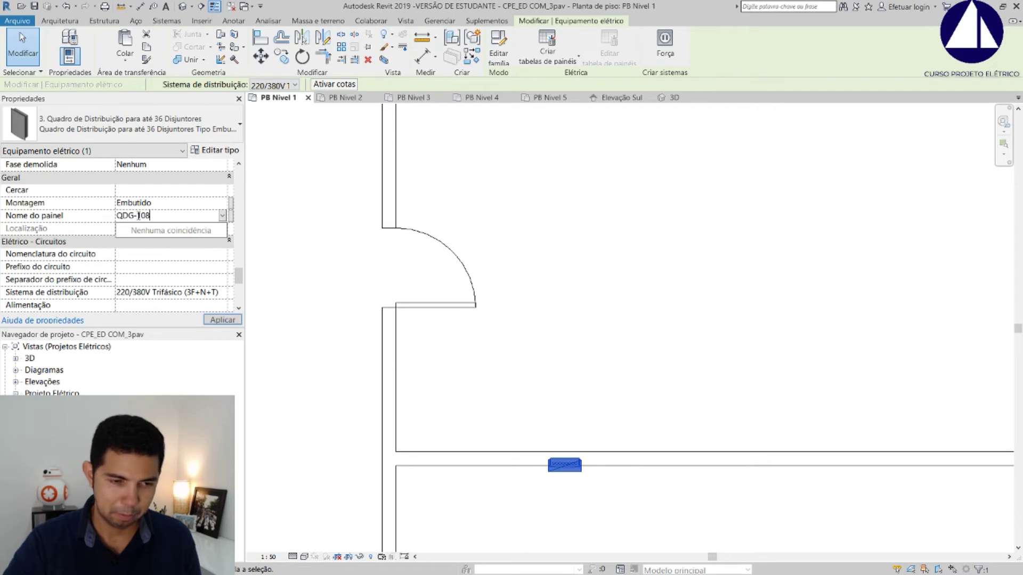
left_click(223, 324)
left_click(583, 323)
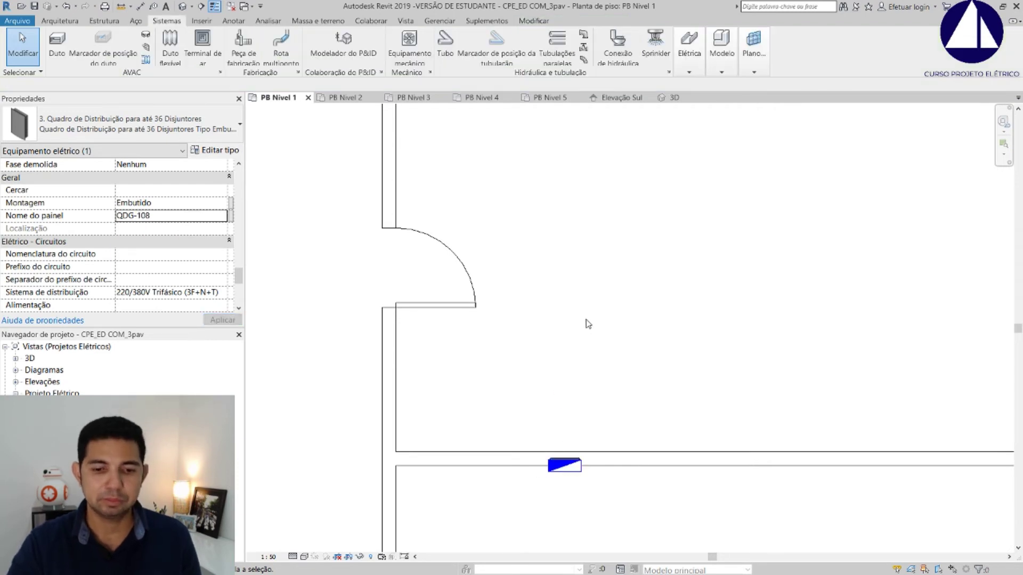
scroll(623, 279, "down", 3)
scroll(642, 352, "down", 2)
scroll(643, 353, "down", 2)
scroll(655, 279, "down", 1)
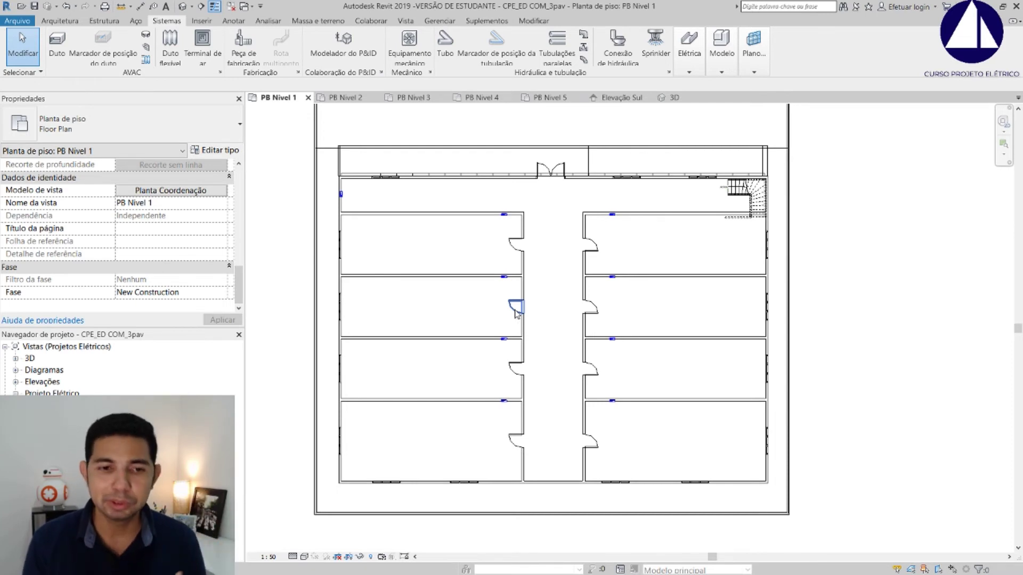
Switch to the PB Nível 2 plan and set the panel name to QDG-201.
left_click(340, 99)
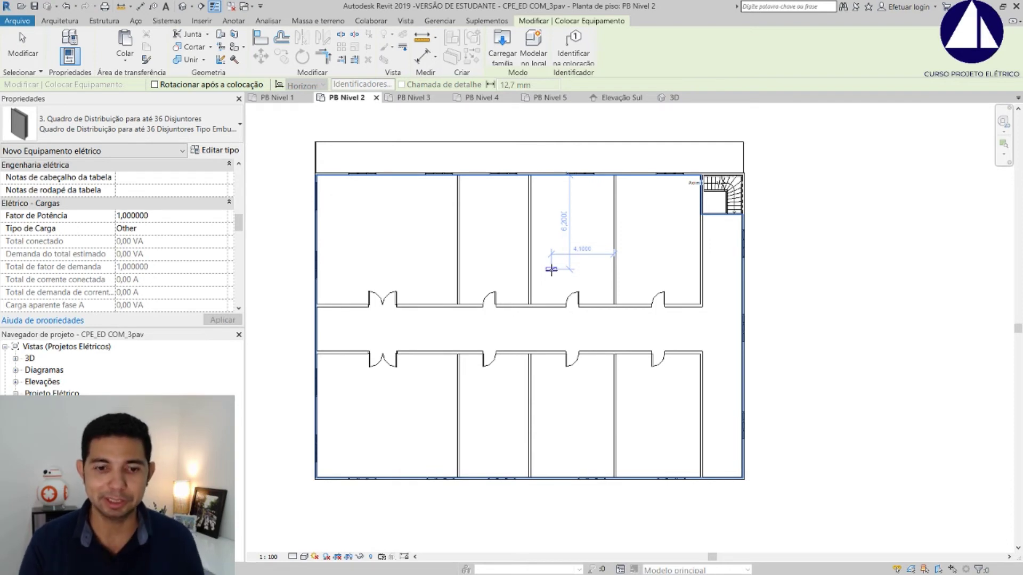
scroll(235, 278, "down", 5)
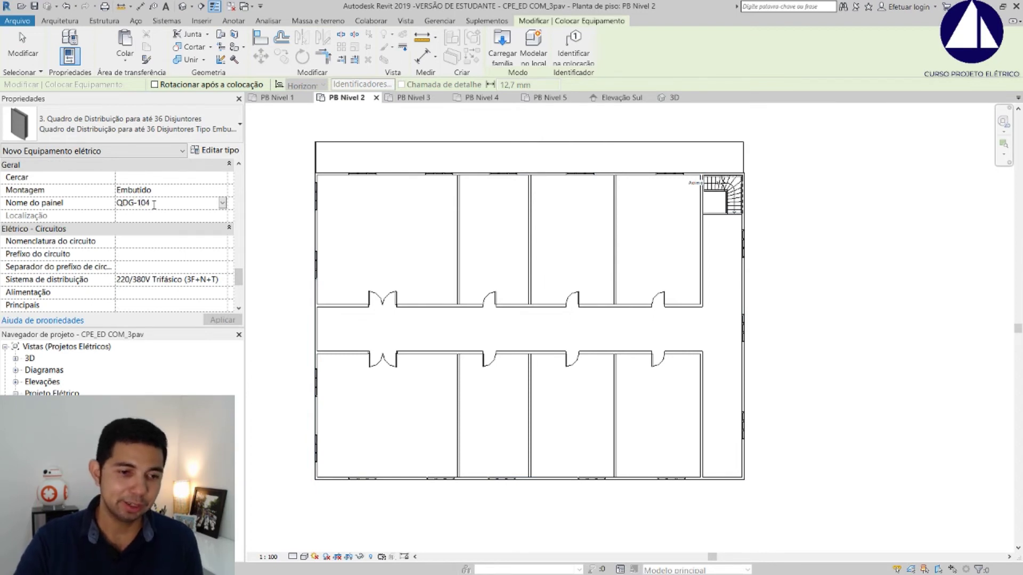
key("BackSpace")
key("BackSpace")
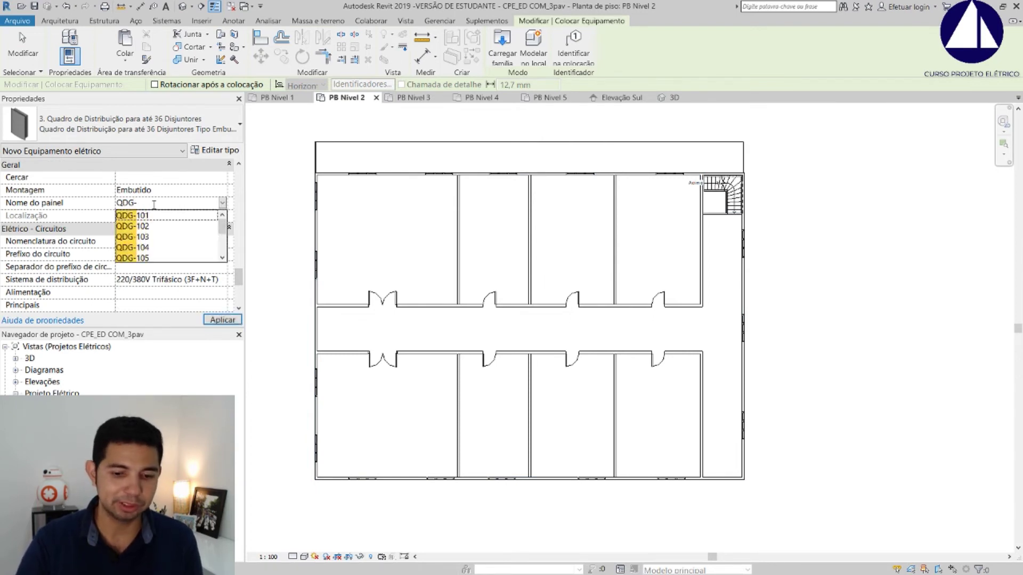
type("201")
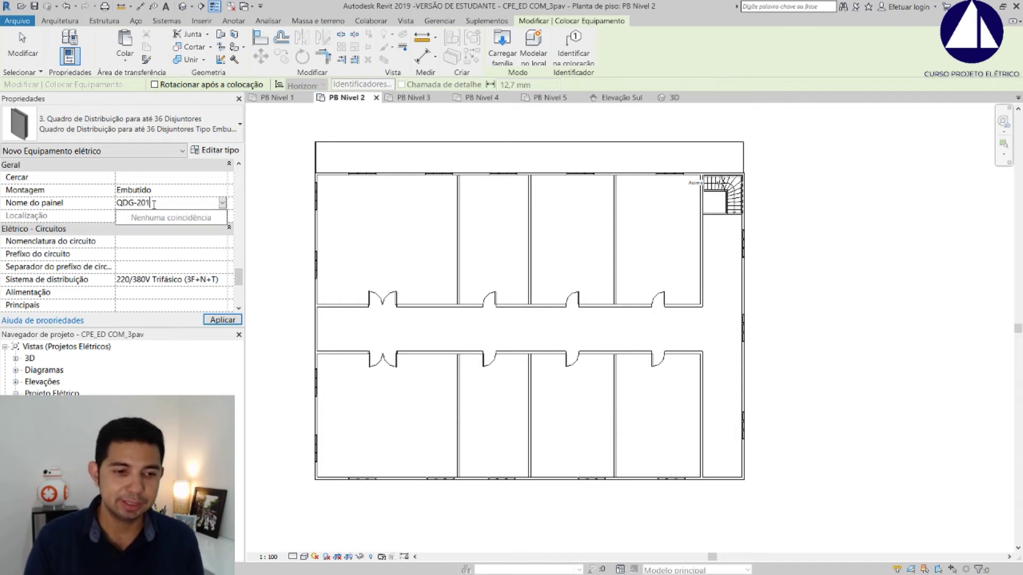
key("Return")
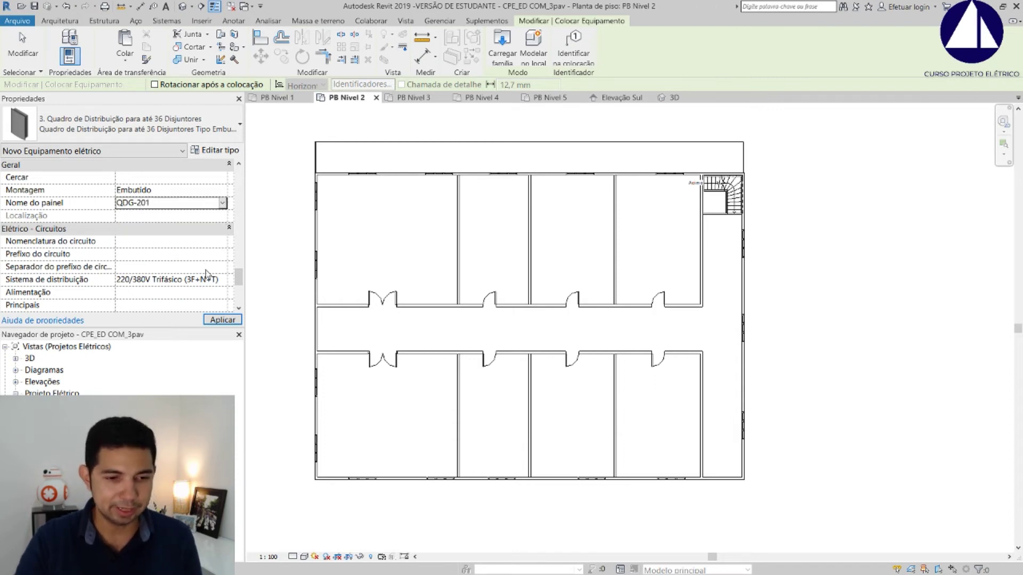
left_click(223, 319)
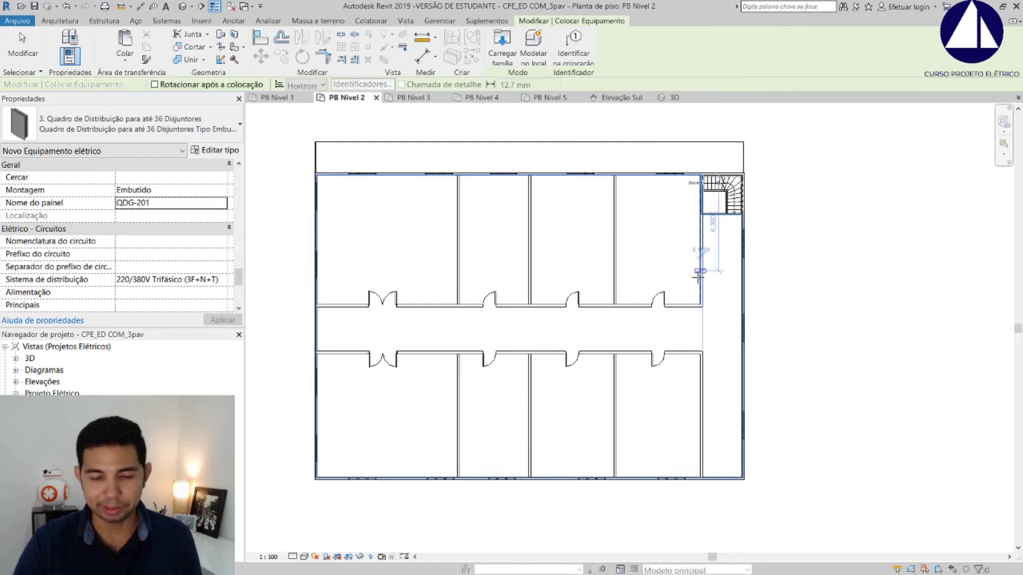
Place panel QDG-201 on a south room's wall and finish placement.
scroll(699, 274, "up", 3)
scroll(698, 281, "up", 2)
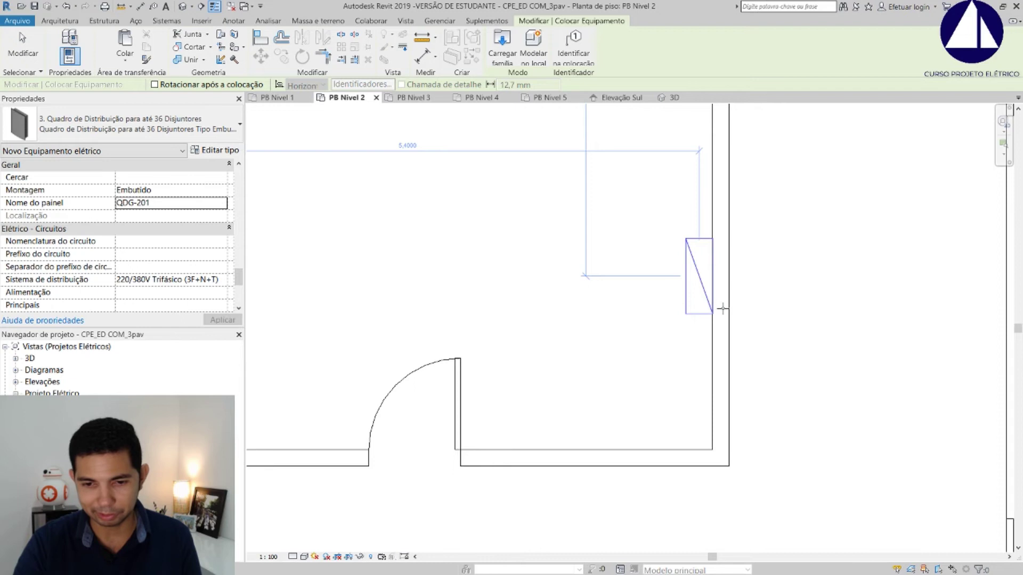
scroll(720, 309, "down", 2)
scroll(703, 320, "down", 3)
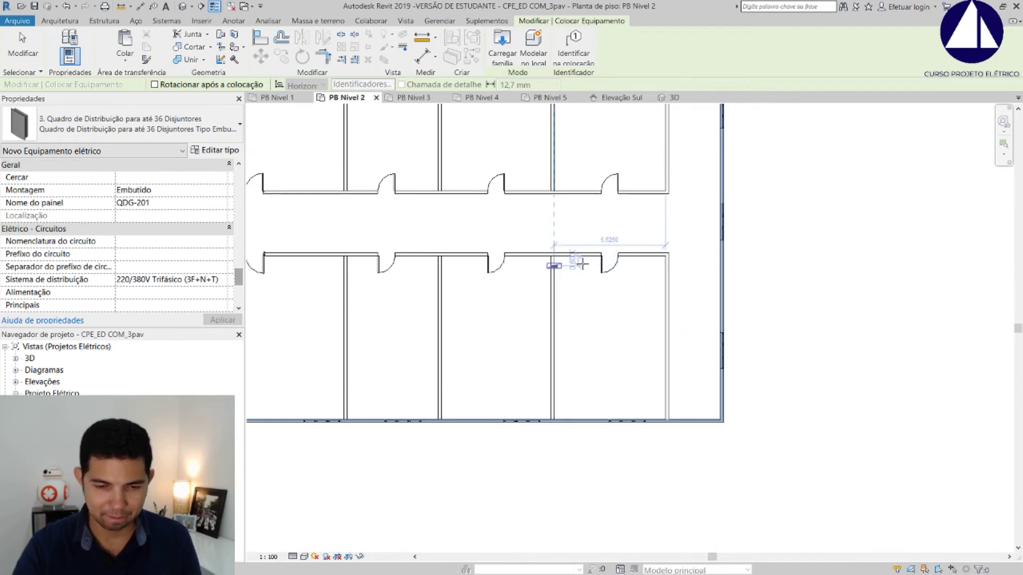
scroll(557, 271, "up", 2)
scroll(556, 271, "up", 2)
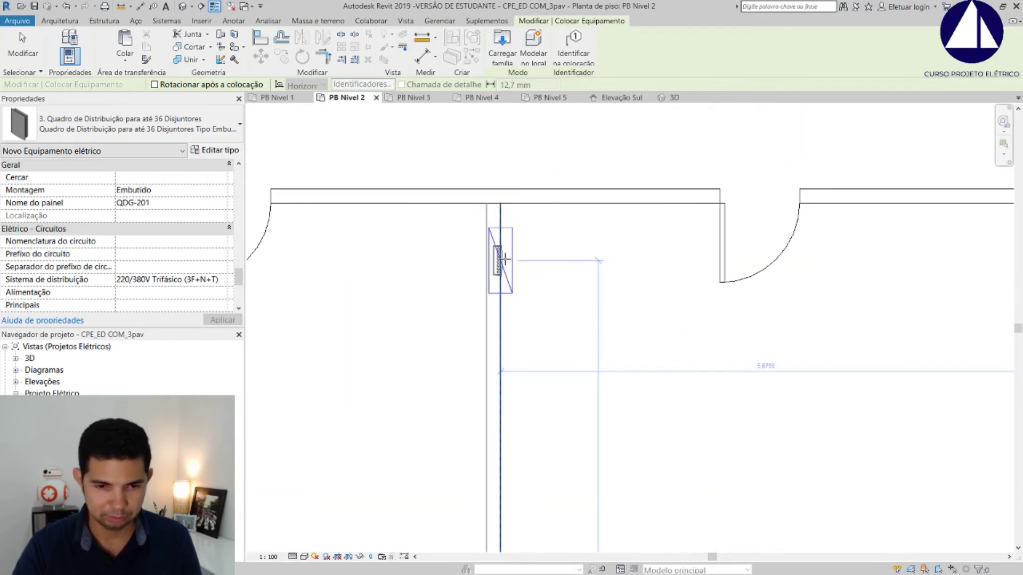
left_click(551, 268)
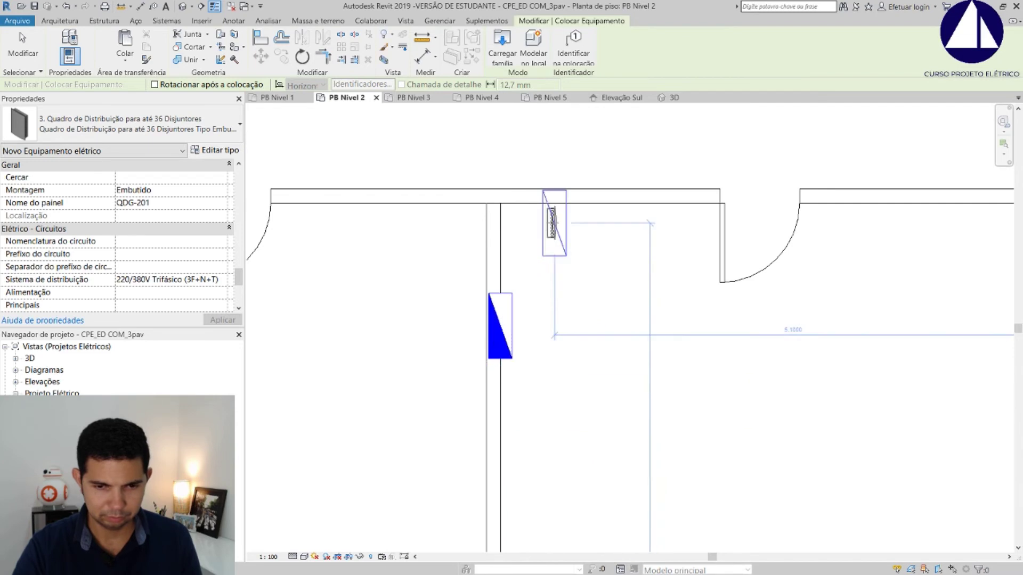
key("Escape")
key("Escape")
scroll(514, 292, "down", 3)
scroll(514, 292, "down", 3)
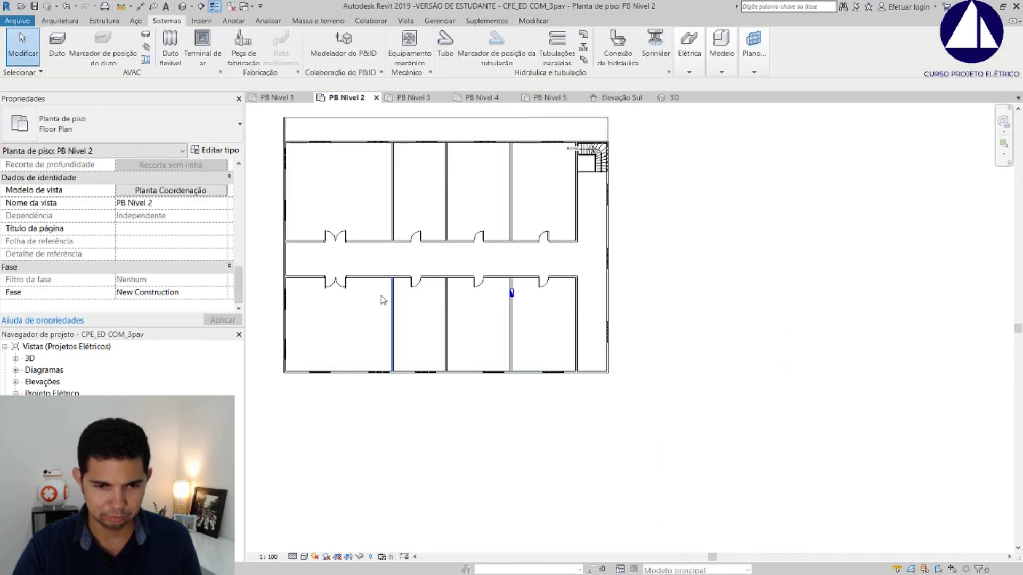
scroll(382, 299, "up", 1)
Restart panel placement with the panel name set to QDG-202.
key("Return")
left_click(128, 203)
type("QDG-202")
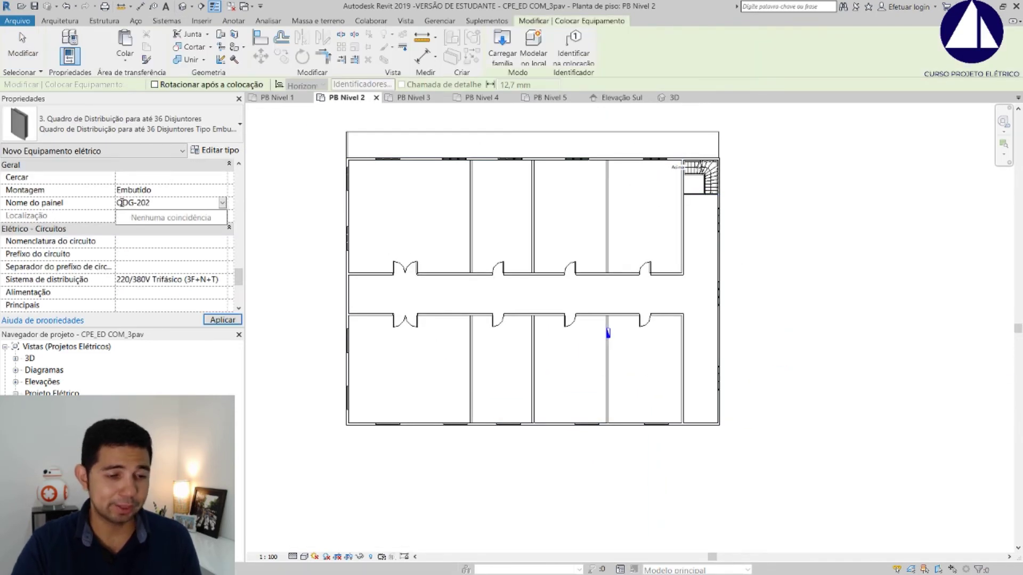
left_click(229, 320)
left_click(155, 203)
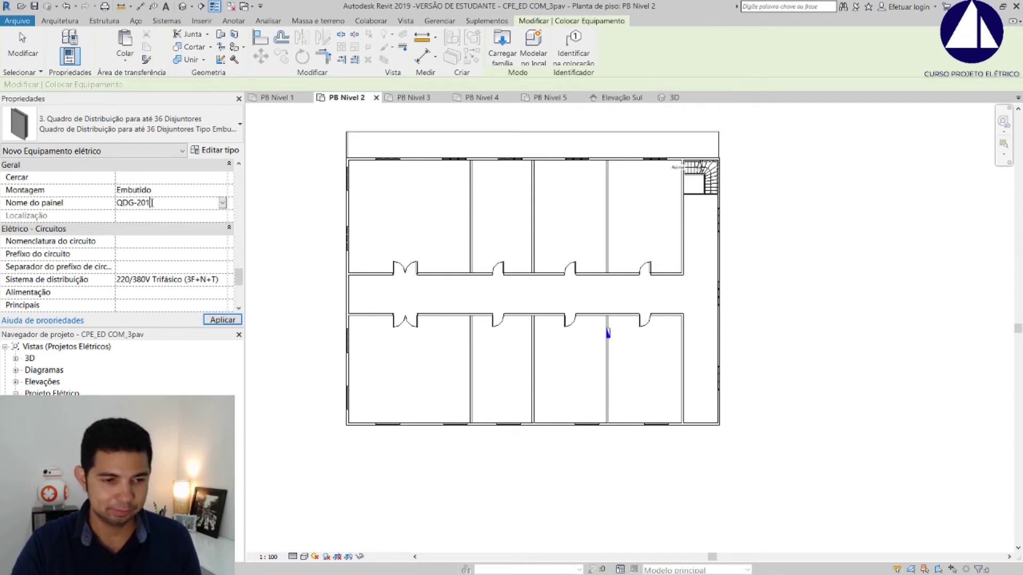
key("BackSpace")
type("2")
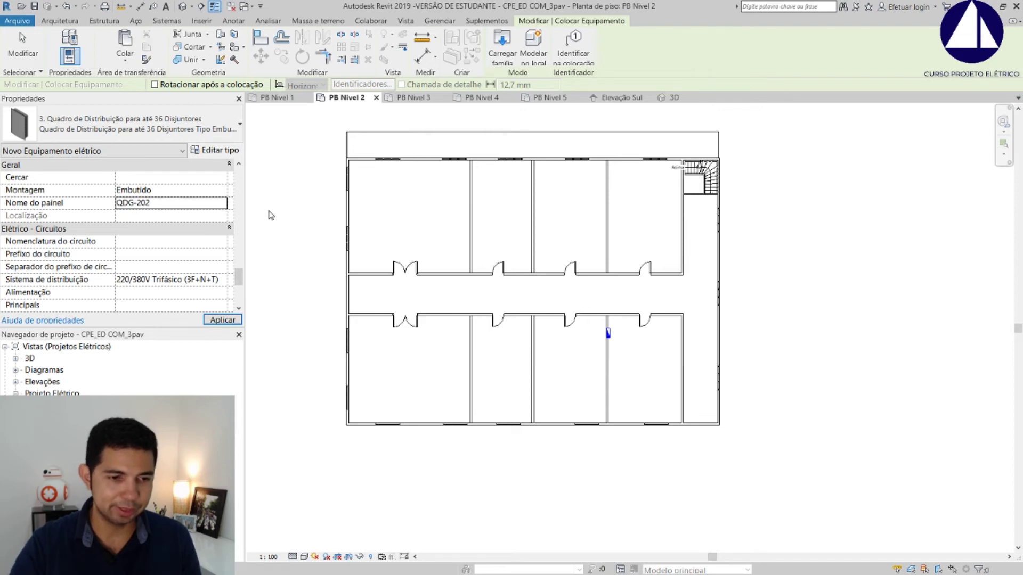
left_click(228, 320)
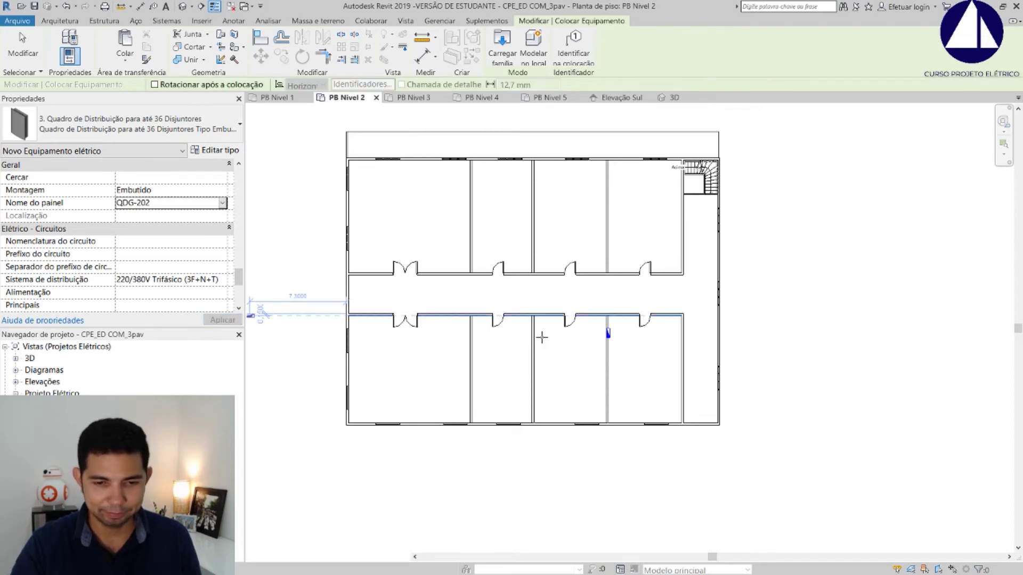
Place panel QDG-202 on the neighbouring room's wall west of QDG-201.
scroll(537, 335, "up", 4)
scroll(525, 338, "up", 1)
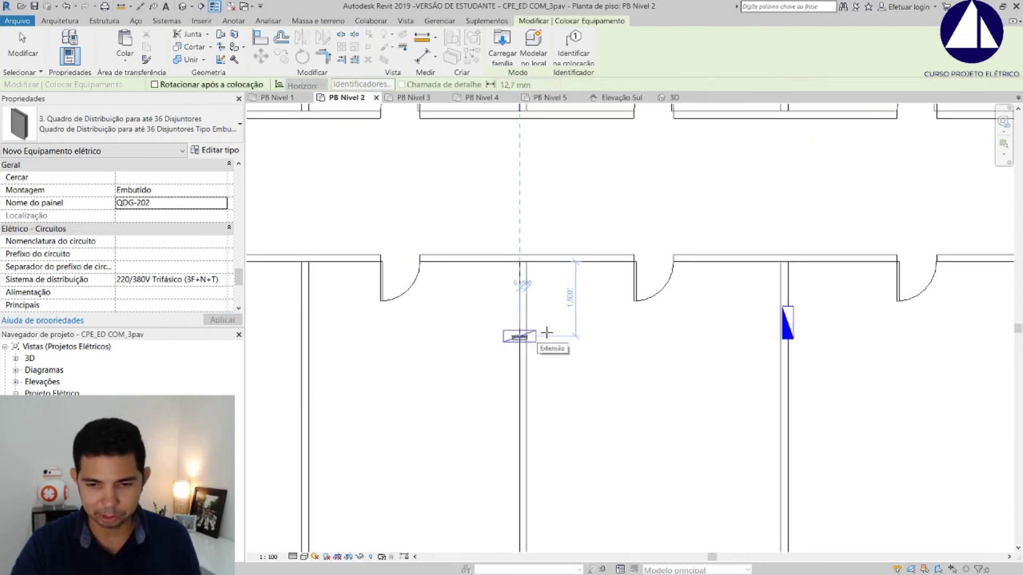
scroll(535, 331, "up", 1)
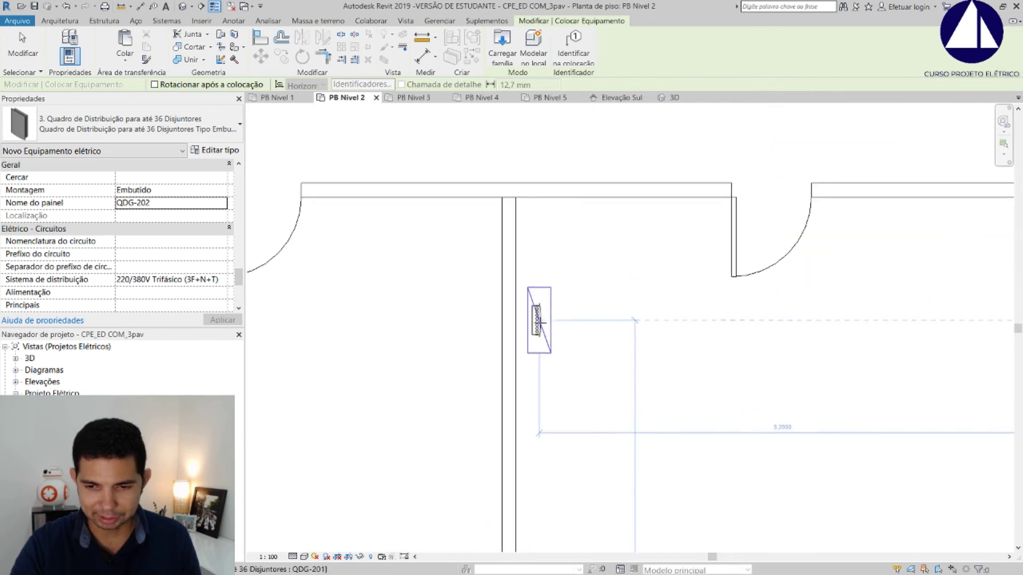
scroll(451, 335, "up", 1)
middle_click_drag(452, 335, 337, 349)
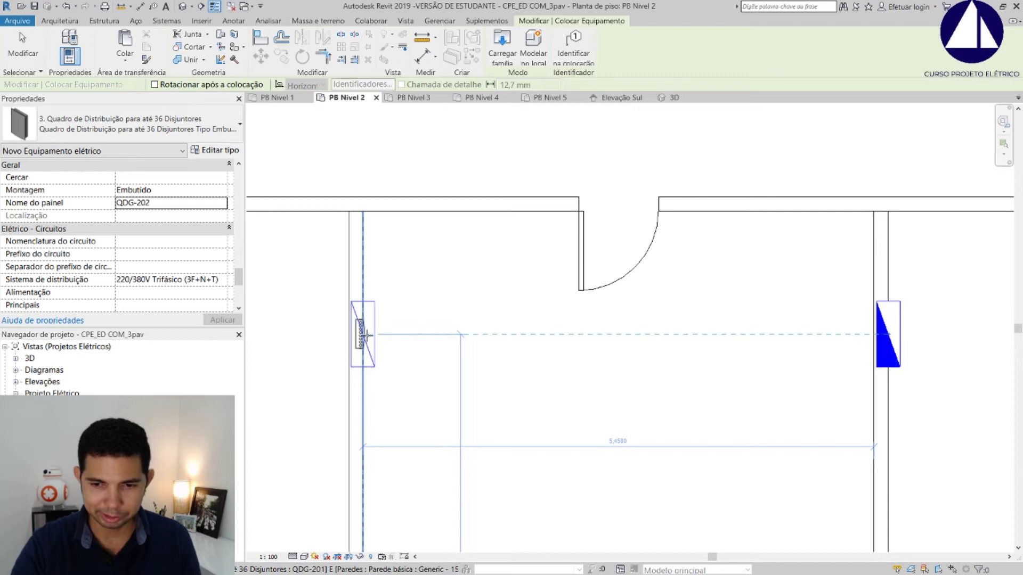
scroll(519, 219, "down", 5)
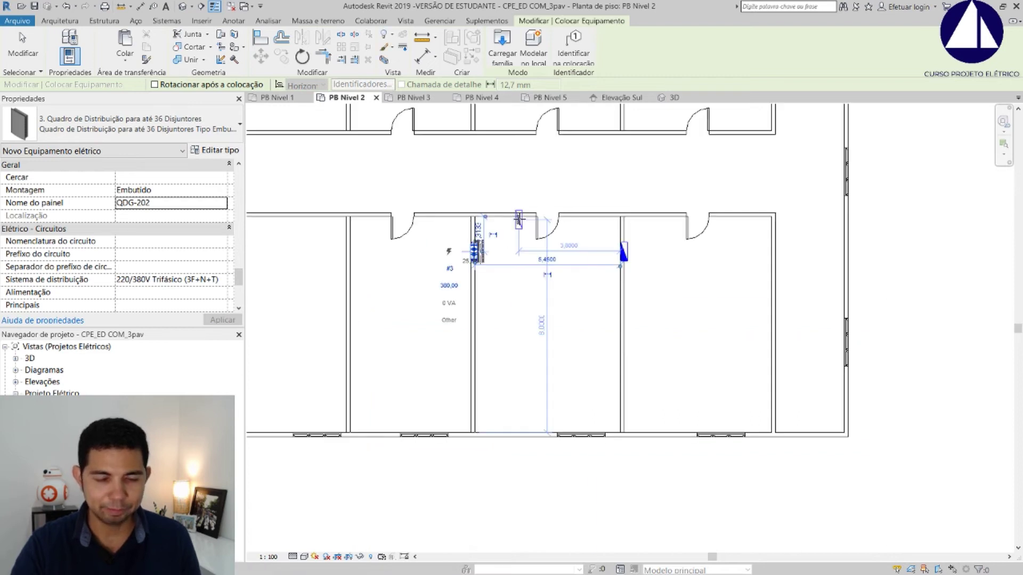
scroll(370, 255, "up", 1)
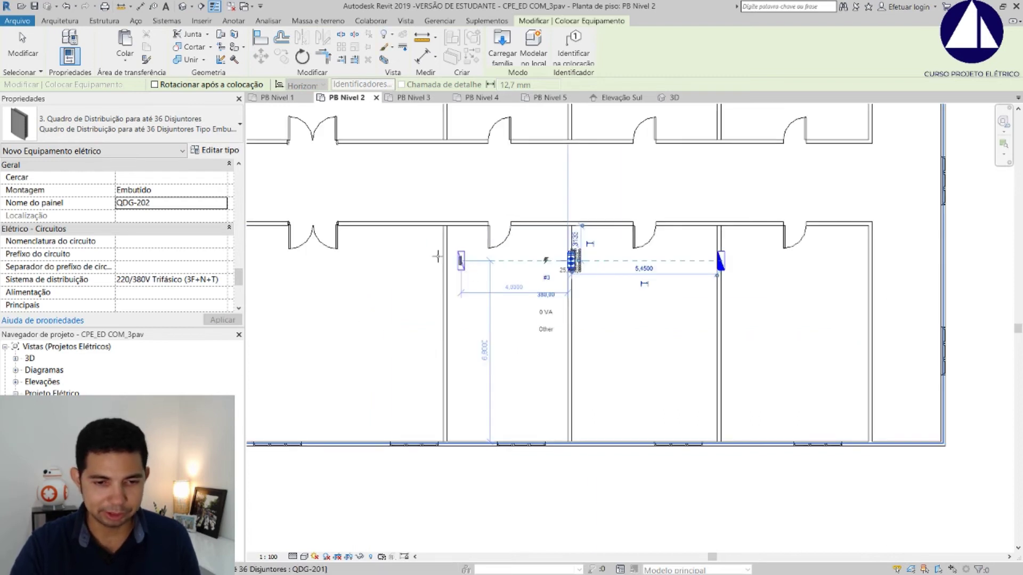
scroll(246, 246, "up", 2)
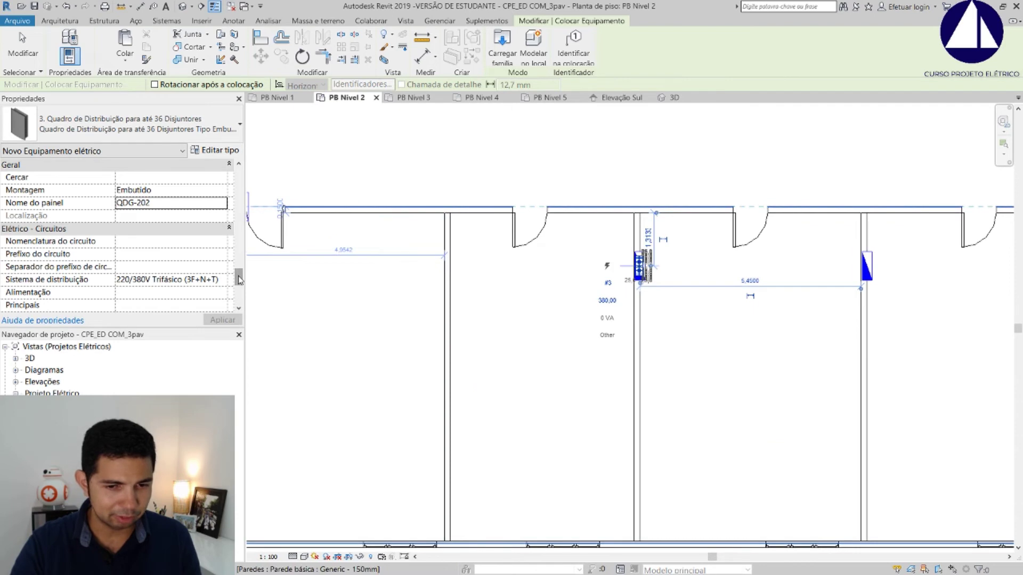
left_click(326, 265)
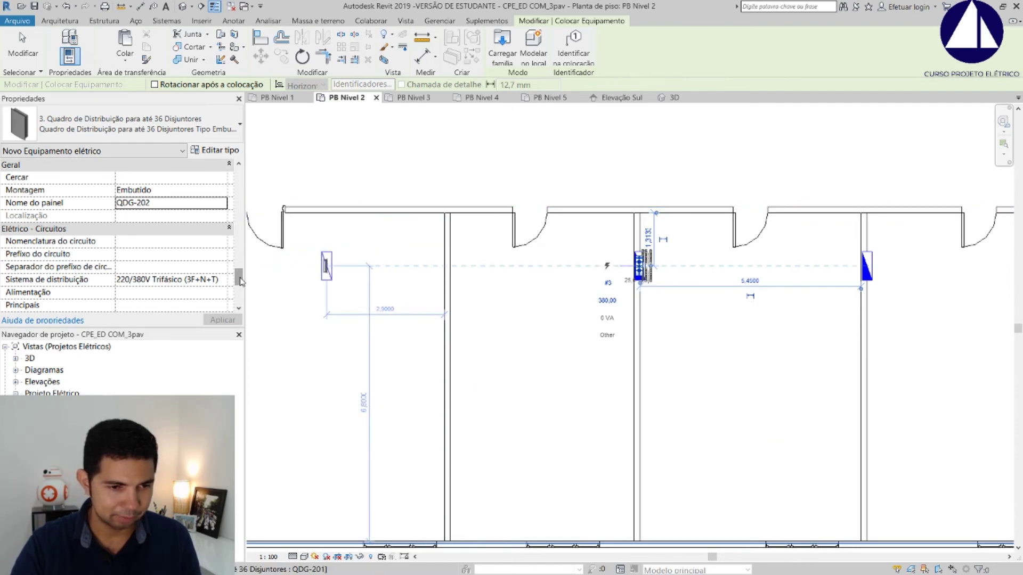
left_click(141, 208)
Name the next panel QDG-203, rotate it along the wall, and place it on the left wall.
key("BackSpace")
type("3")
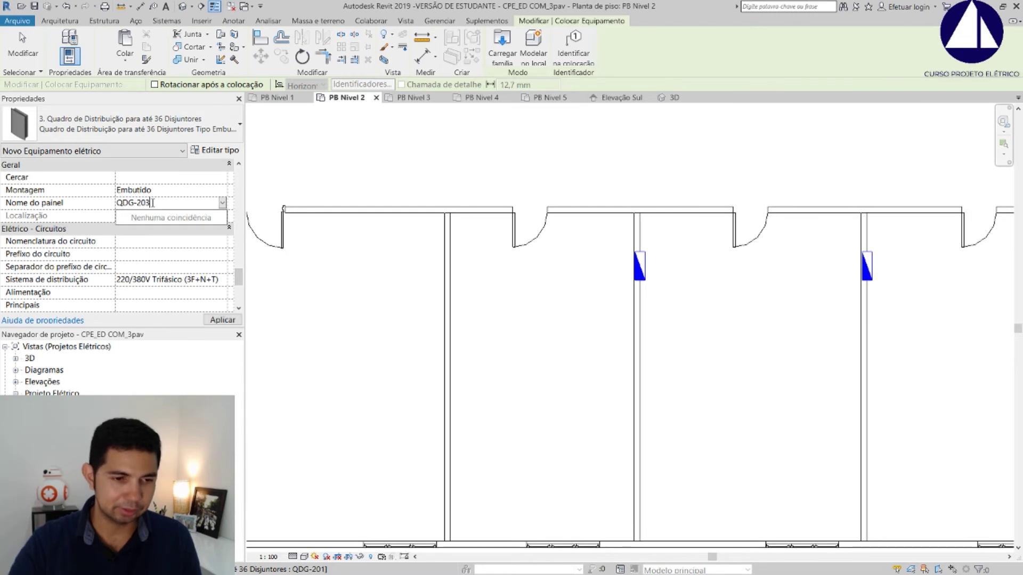
left_click(226, 316)
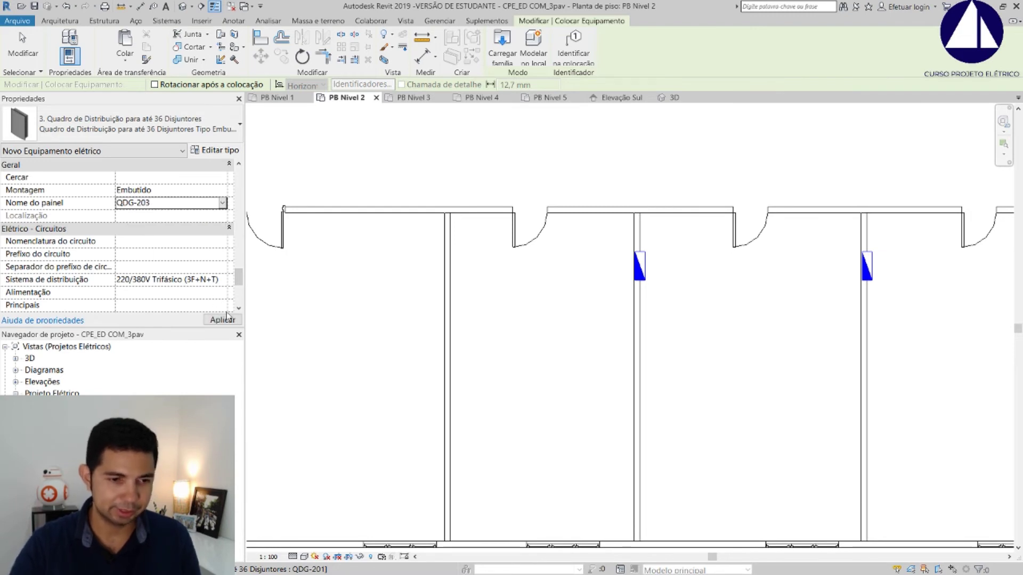
left_click(236, 321)
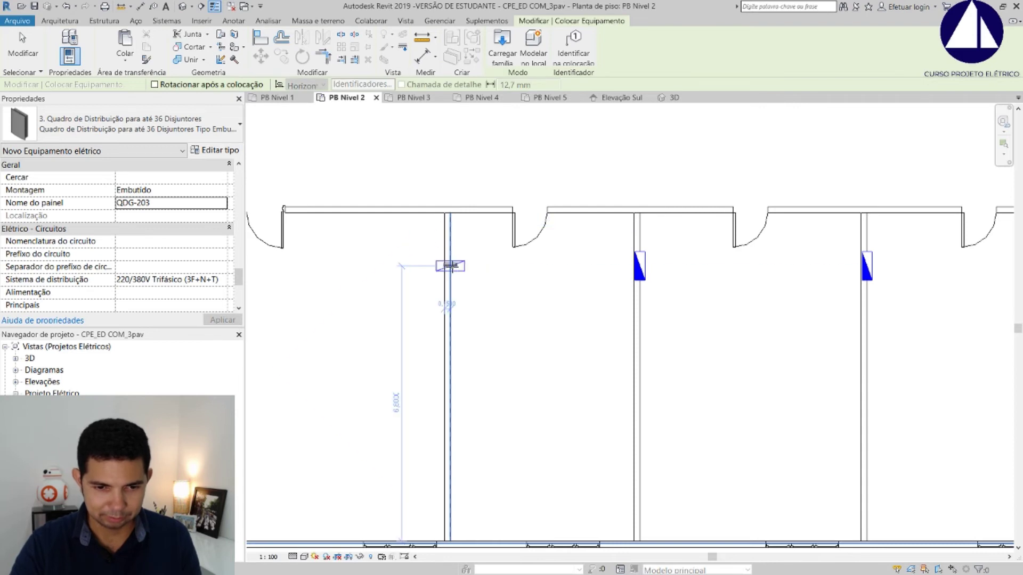
scroll(452, 268, "up", 3)
key("space")
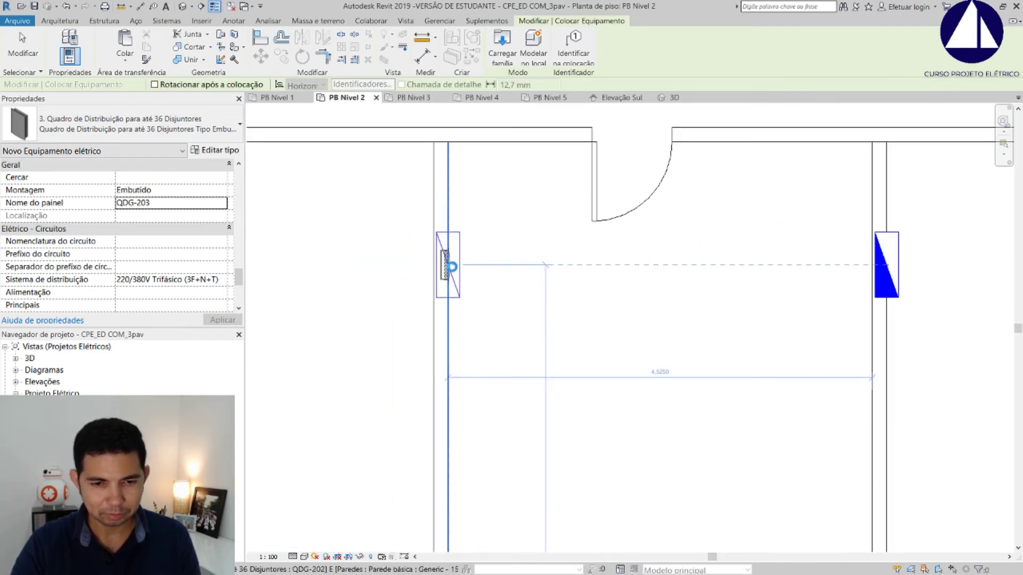
left_click(452, 268)
key("Escape")
key("Escape")
Check the placed panels, then bring up the Elétrica electrical tools list.
left_click(453, 270)
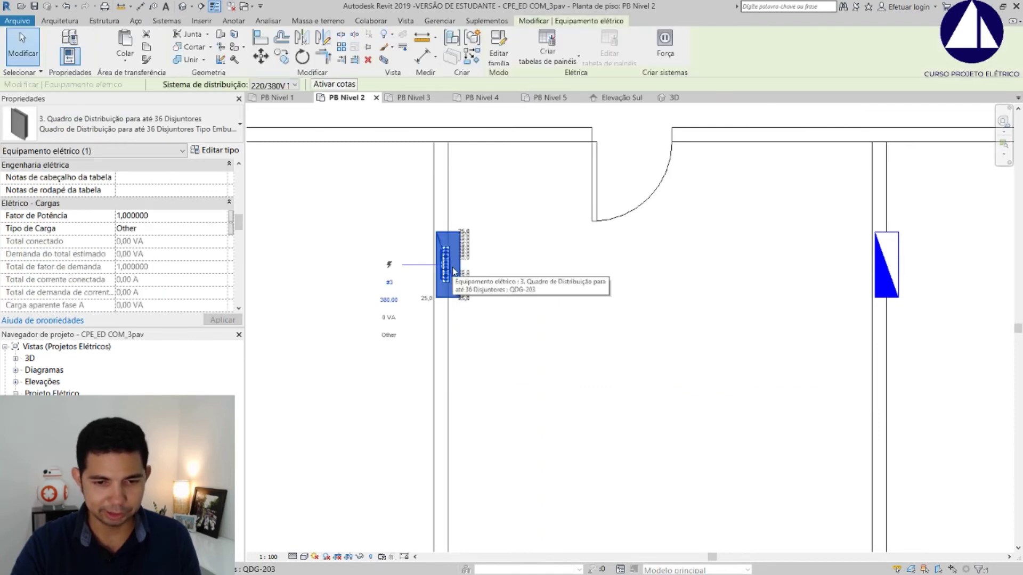
left_click(884, 262)
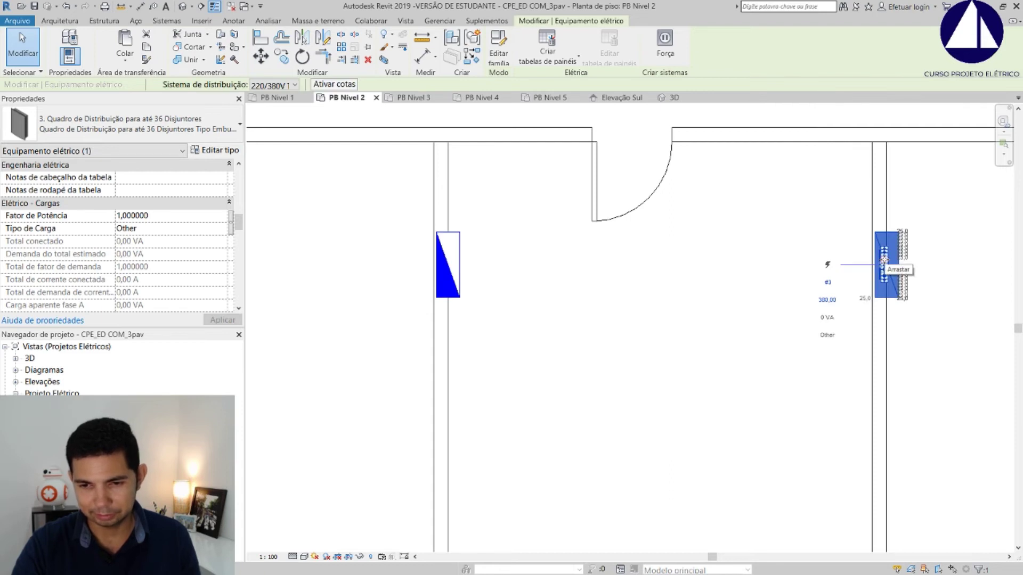
key("Escape")
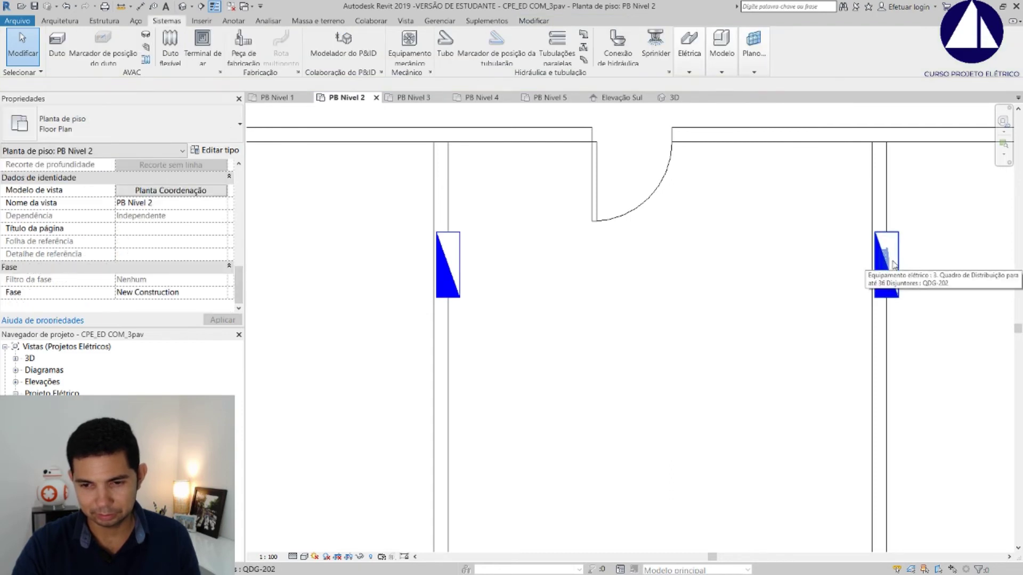
scroll(721, 258, "down", 3)
scroll(779, 280, "down", 2)
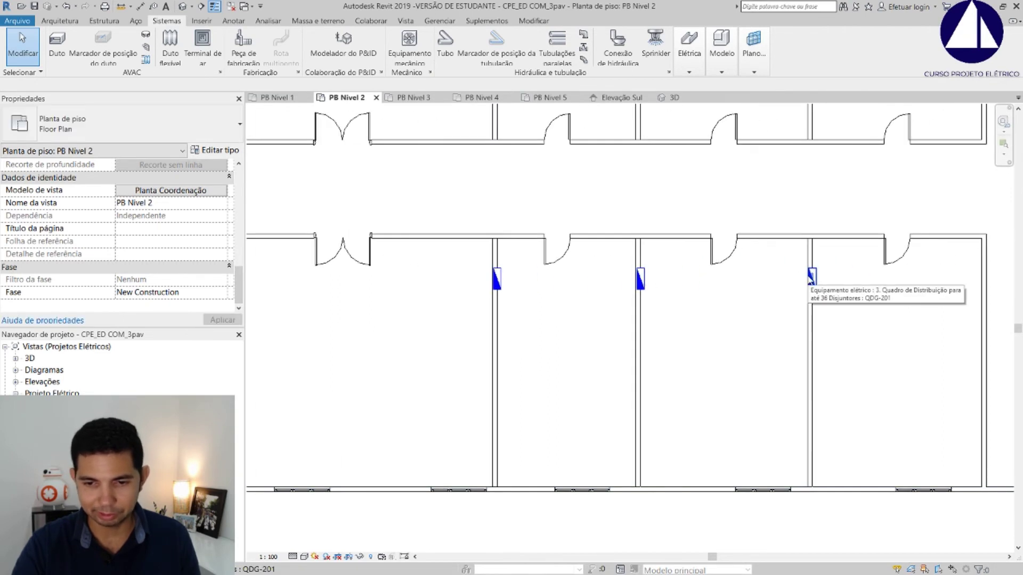
scroll(812, 278, "down", 2)
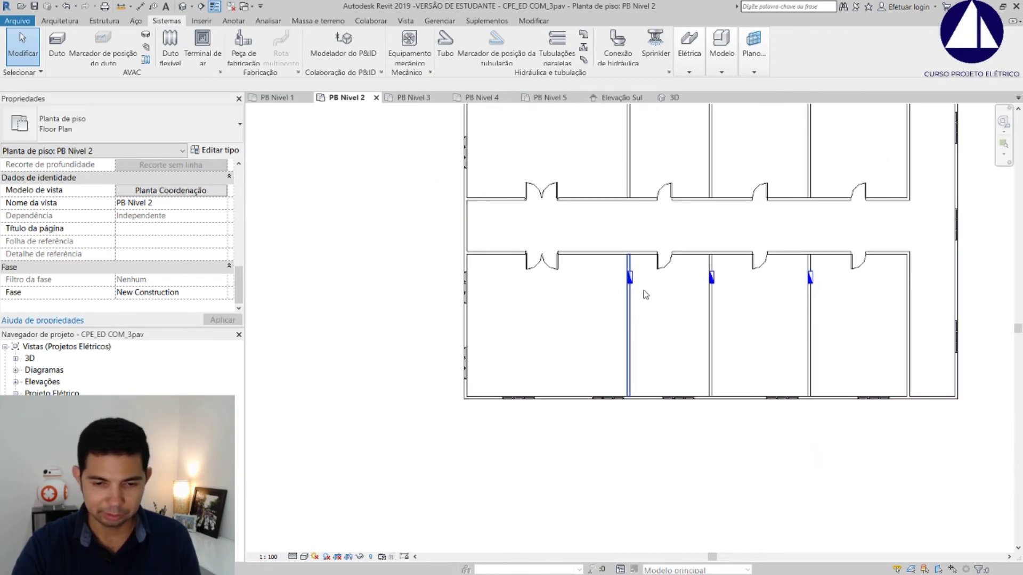
scroll(571, 292, "up", 2)
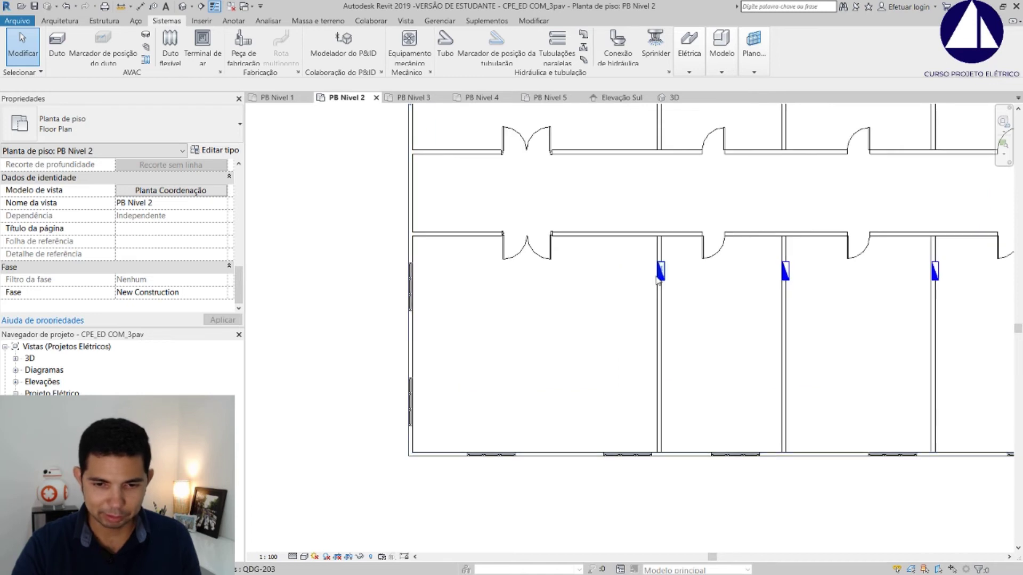
left_click(693, 67)
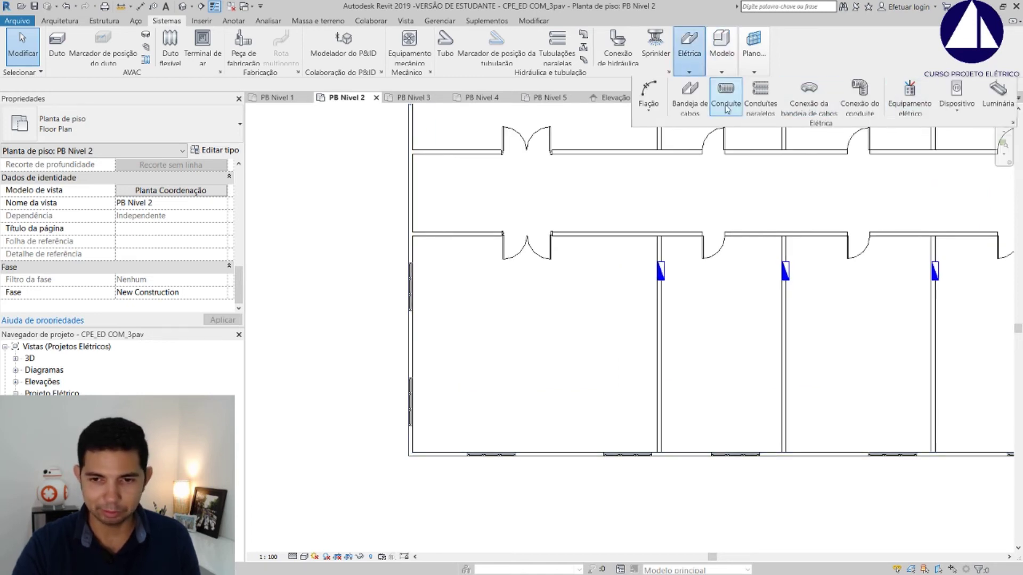
Place a new electrical equipment panel on the corridor wall at its left end.
left_click(903, 109)
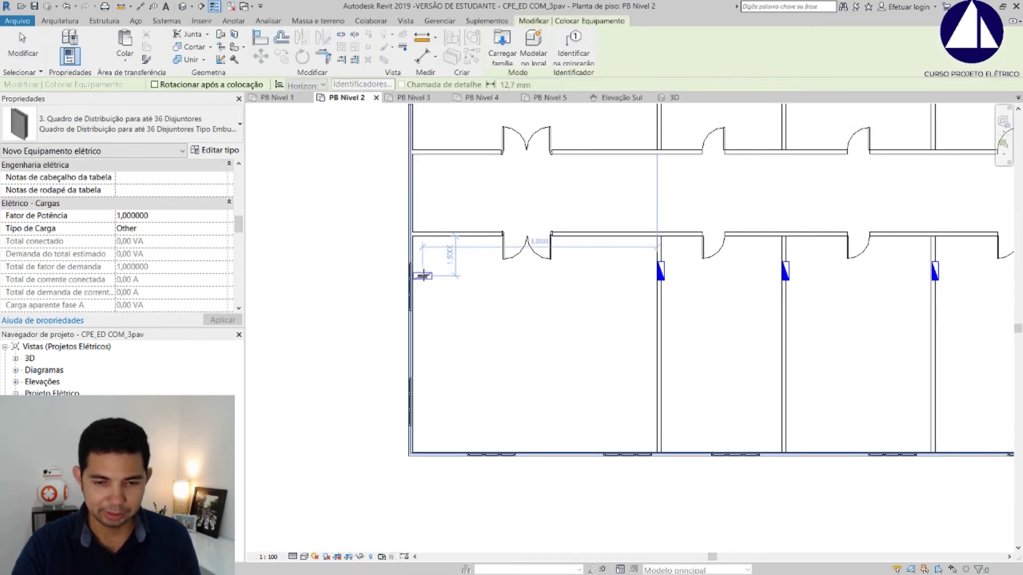
scroll(422, 275, "up", 4)
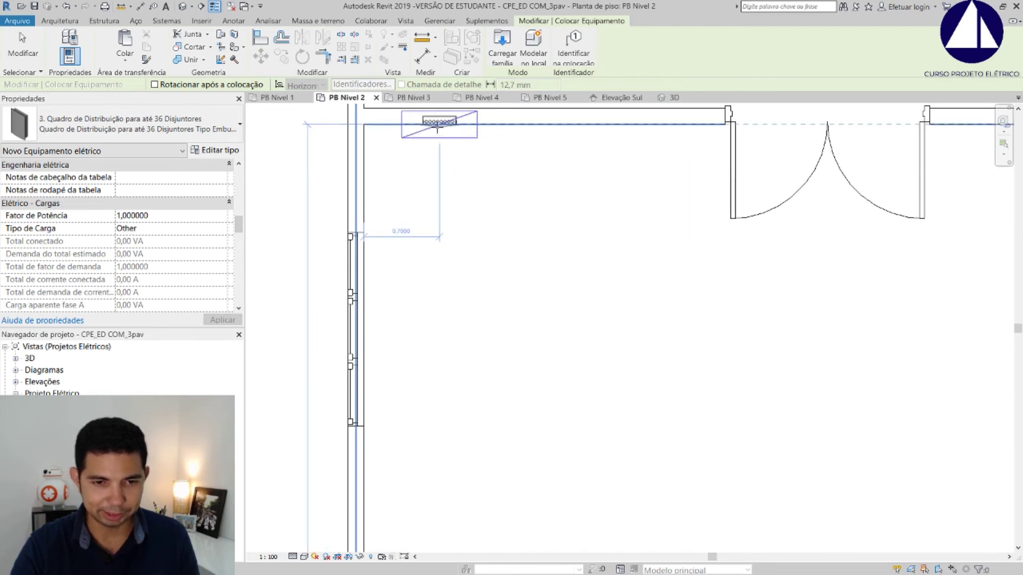
left_click(439, 133)
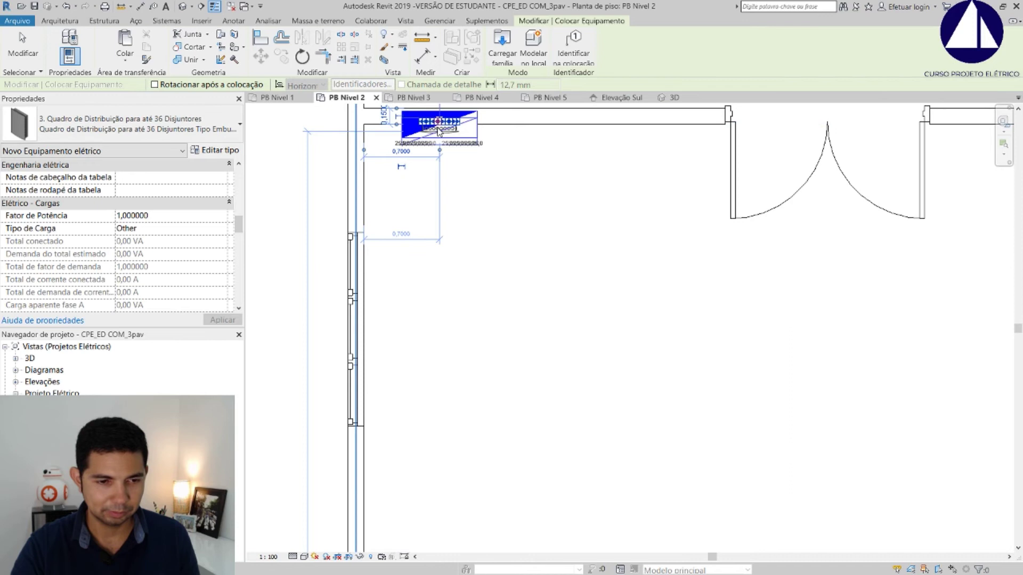
key("Escape")
key("Escape")
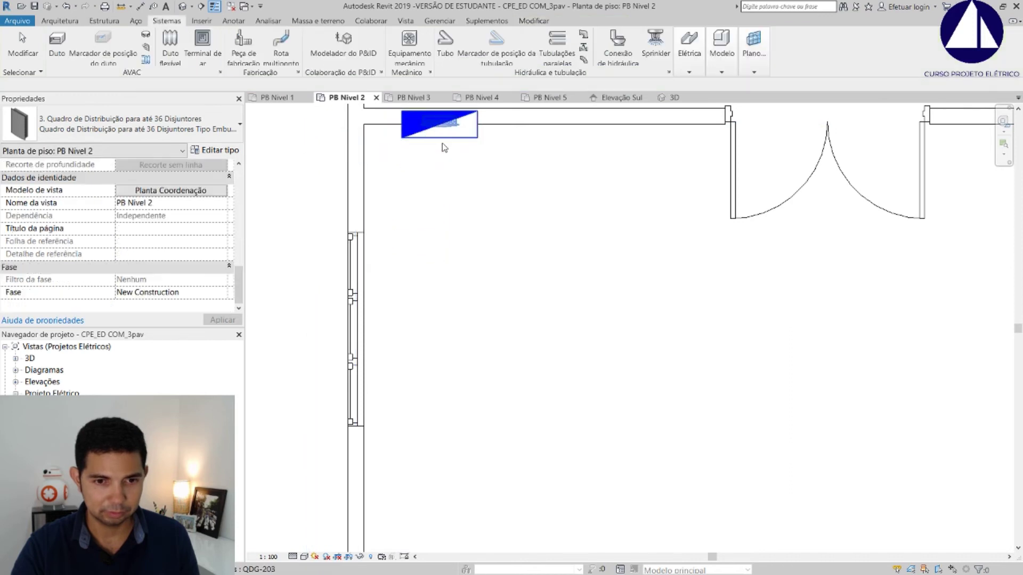
Rename the new corridor panel QDG-204.
left_click(443, 128)
scroll(220, 233, "down", 5)
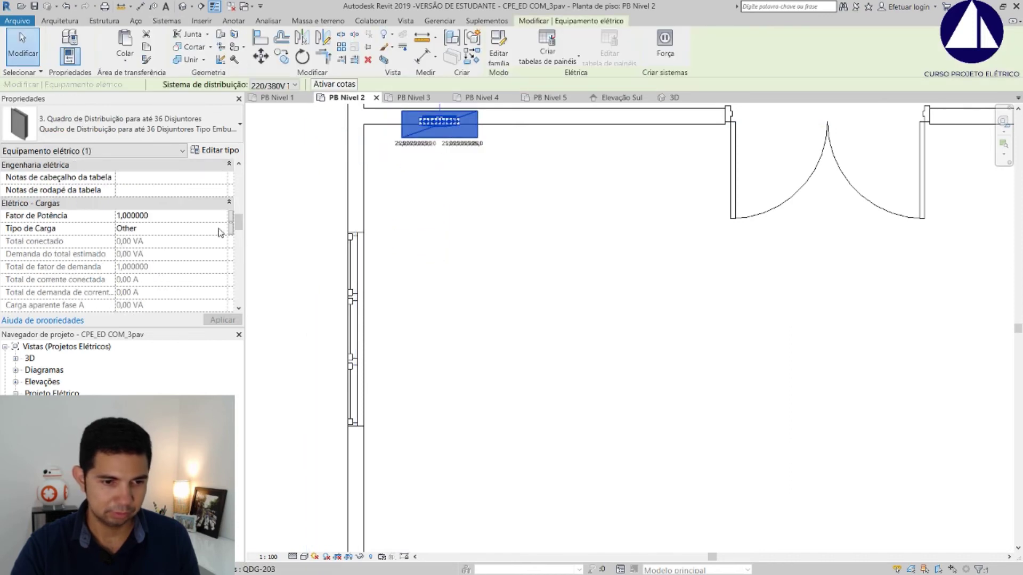
left_click_drag(239, 225, 238, 269)
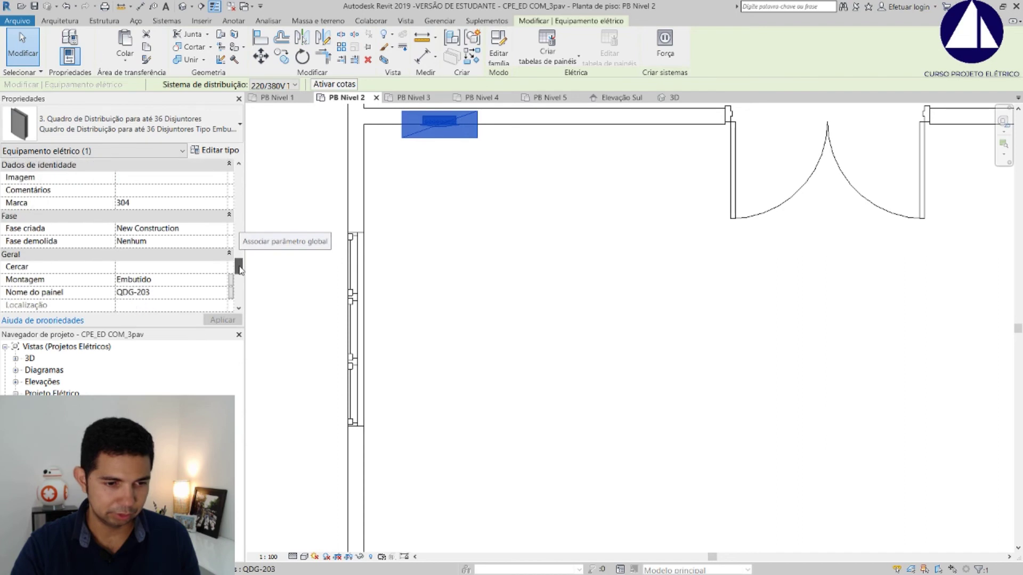
left_click(150, 254)
key("BackSpace")
type("4")
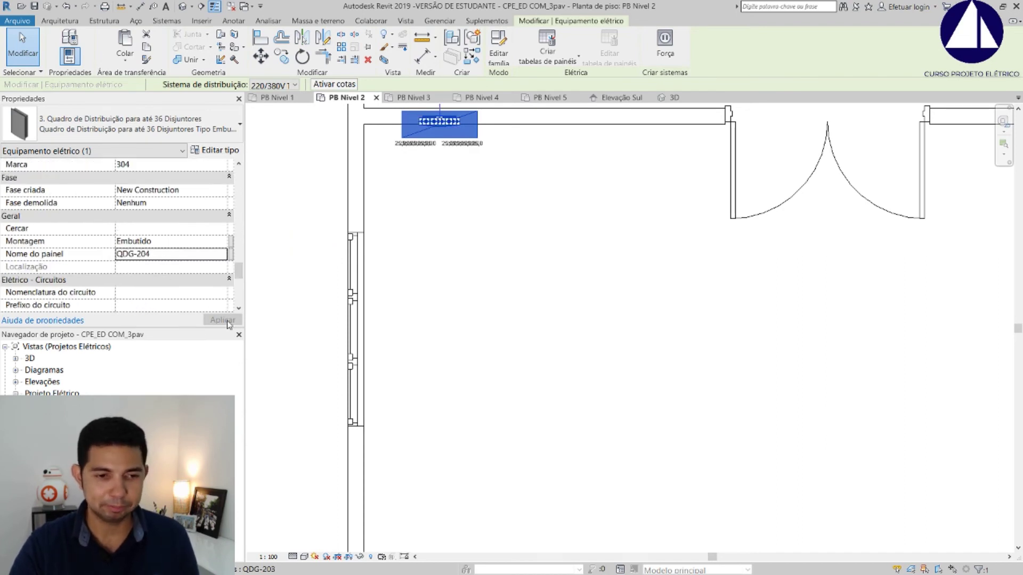
left_click(497, 274)
scroll(498, 274, "down", 8)
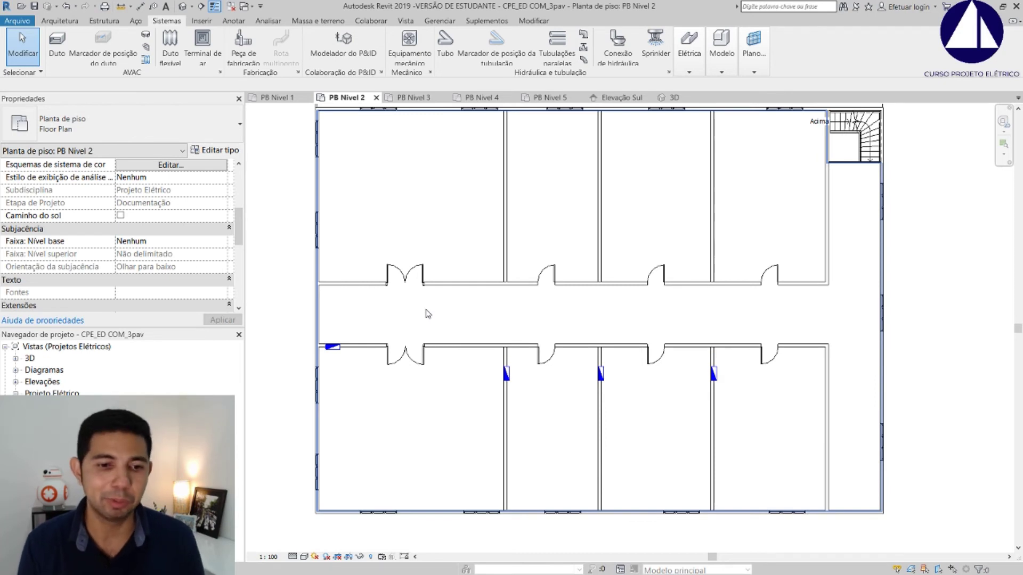
Mirror the four panels across an axis drawn along the corridor centre.
left_click(333, 349)
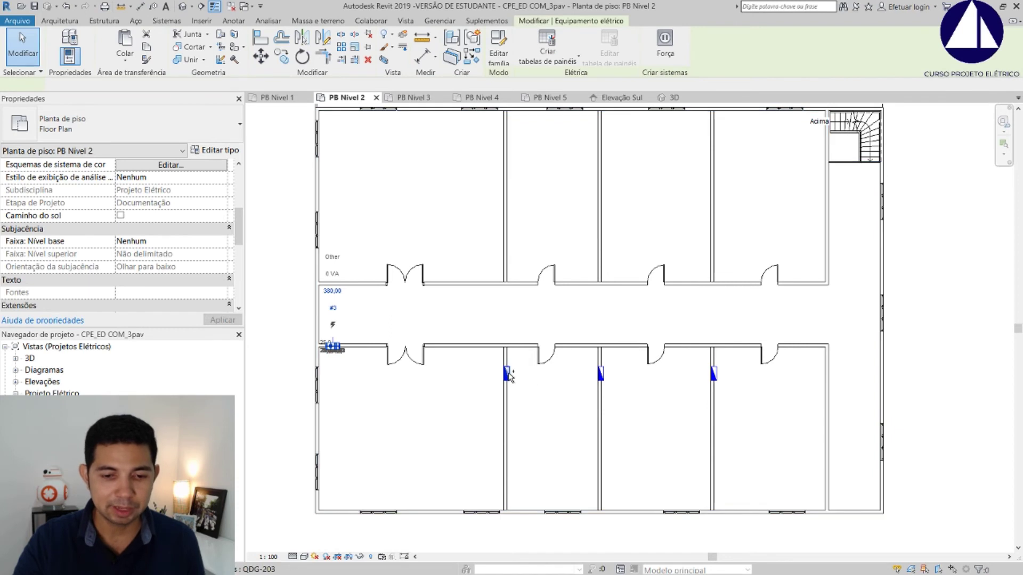
left_click(600, 375, "ctrl")
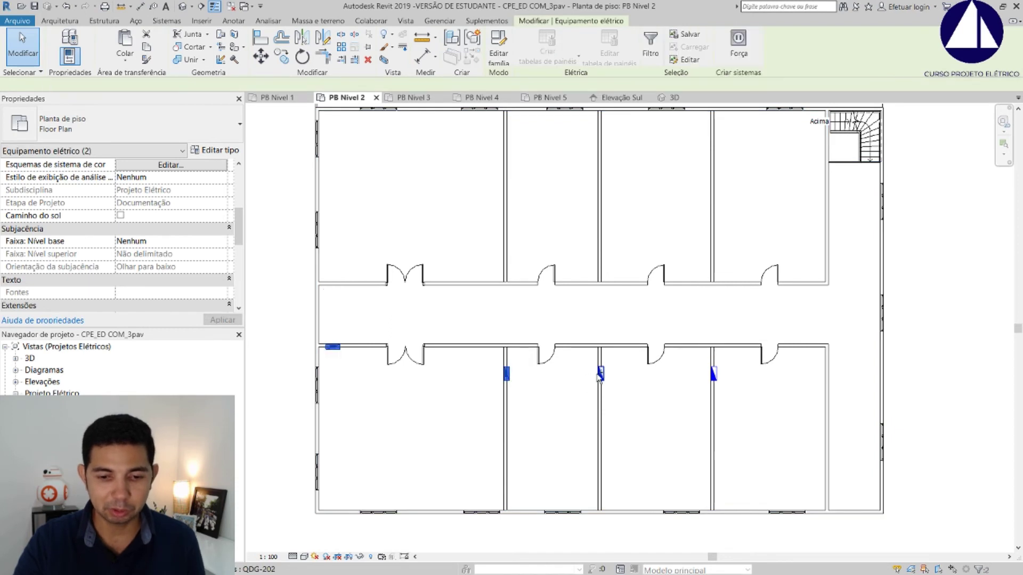
left_click(714, 374, "ctrl")
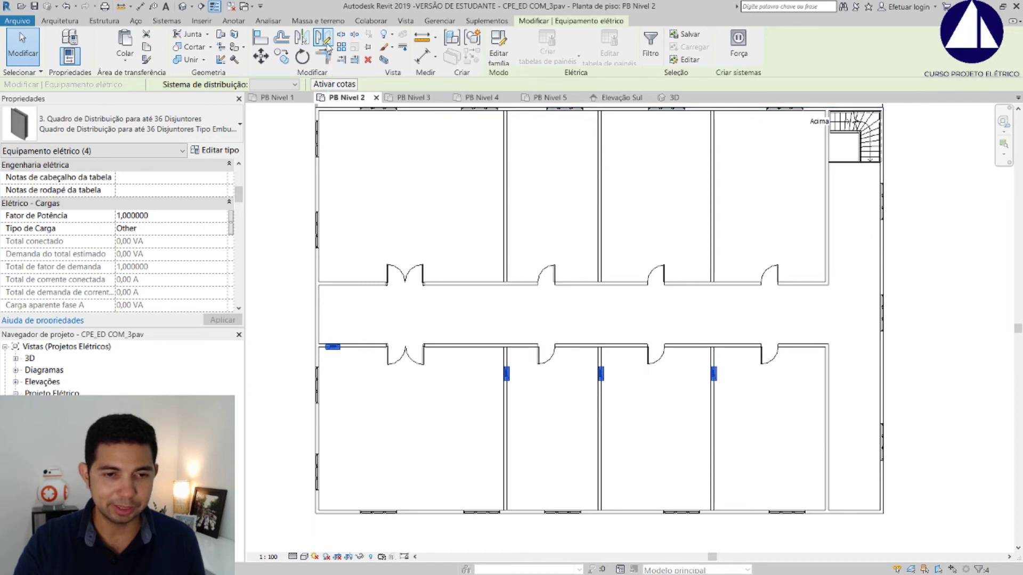
left_click(326, 45)
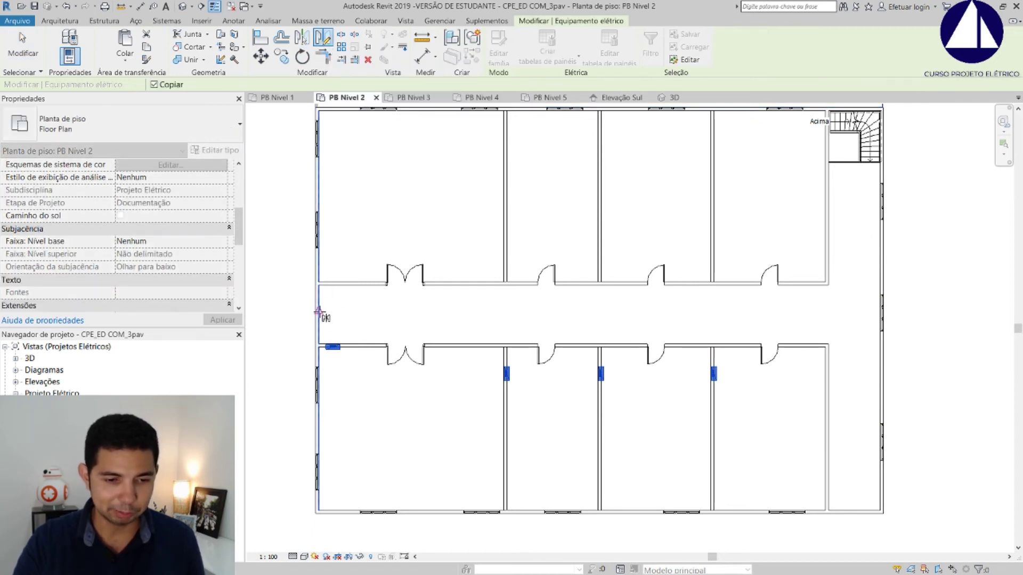
left_click(318, 311)
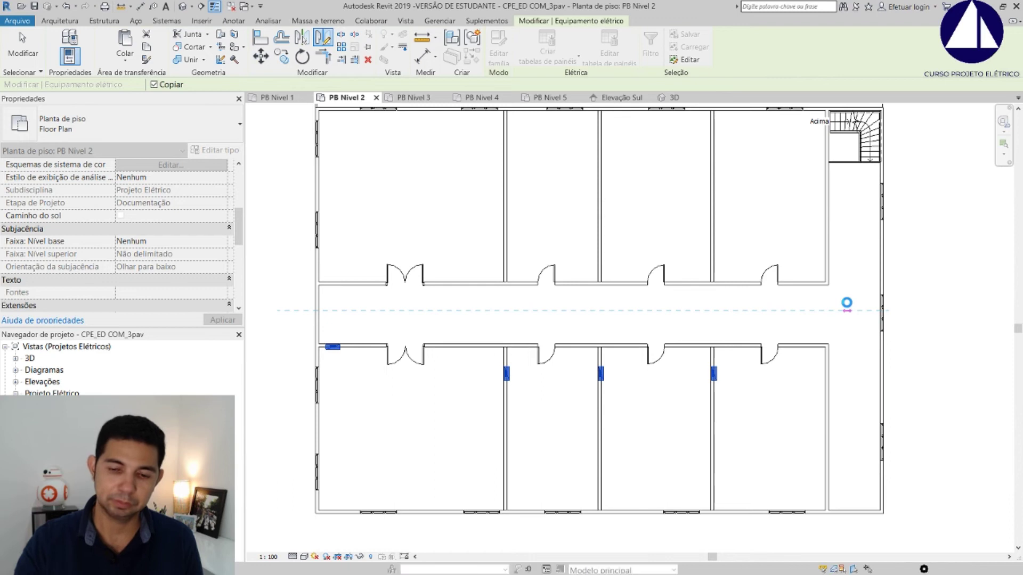
left_click(847, 308)
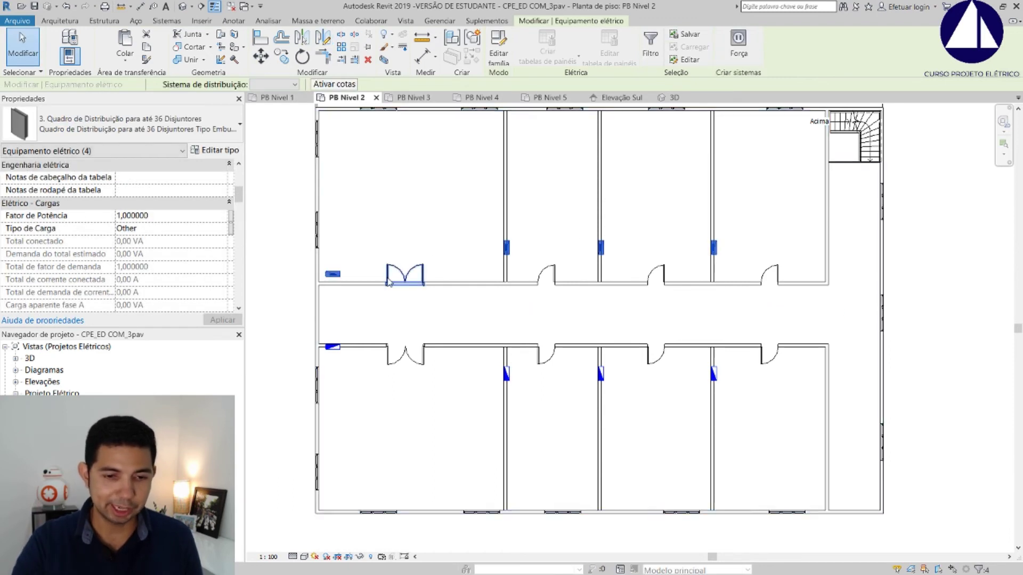
left_click(742, 236)
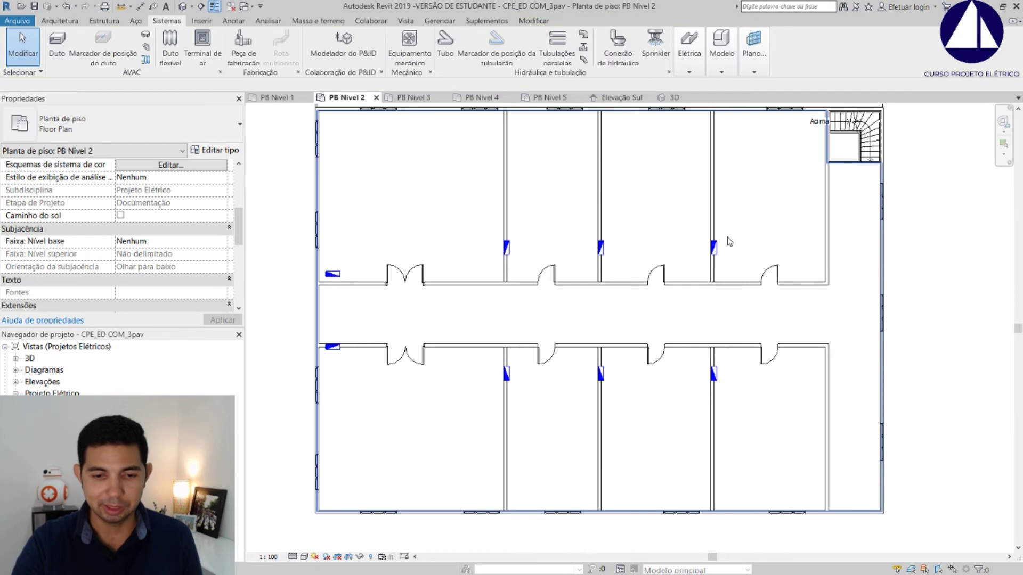
Zoom in and select the mirrored corridor-end panel.
scroll(521, 243, "up", 2)
scroll(514, 244, "up", 2)
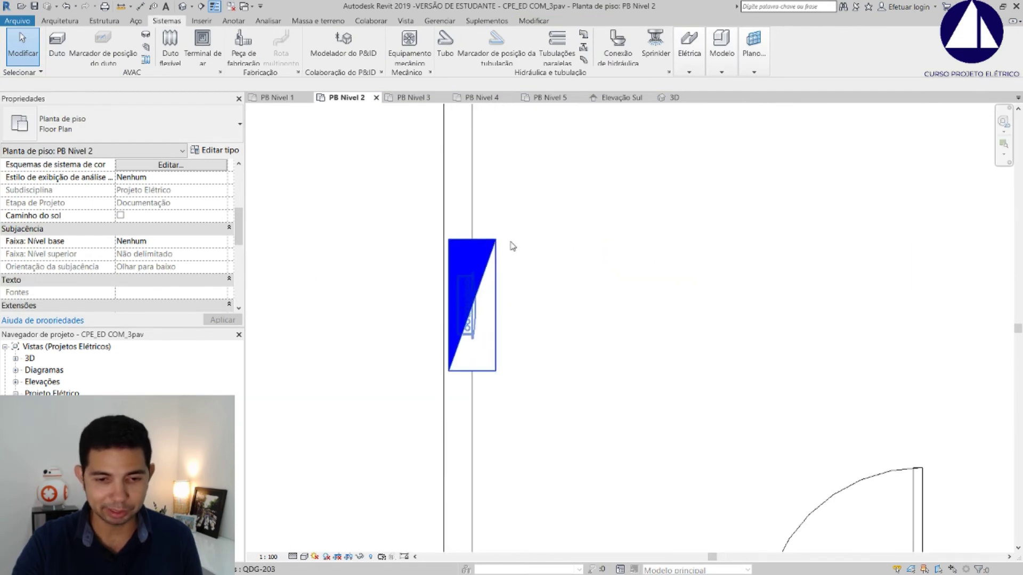
scroll(509, 248, "up", 1)
scroll(498, 256, "up", 1)
scroll(495, 260, "down", 2)
scroll(496, 260, "down", 2)
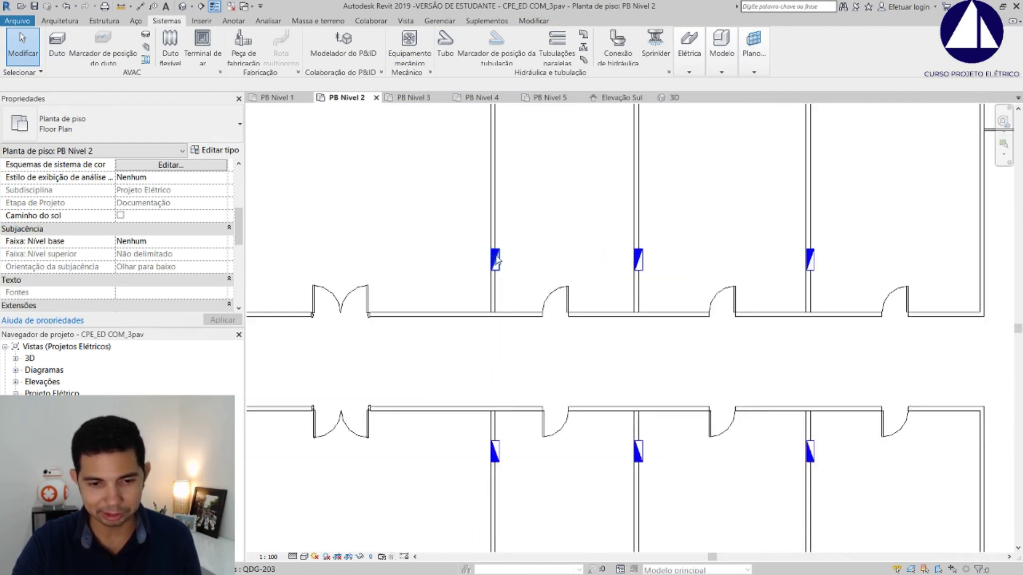
scroll(517, 274, "up", 2)
scroll(435, 288, "up", 2)
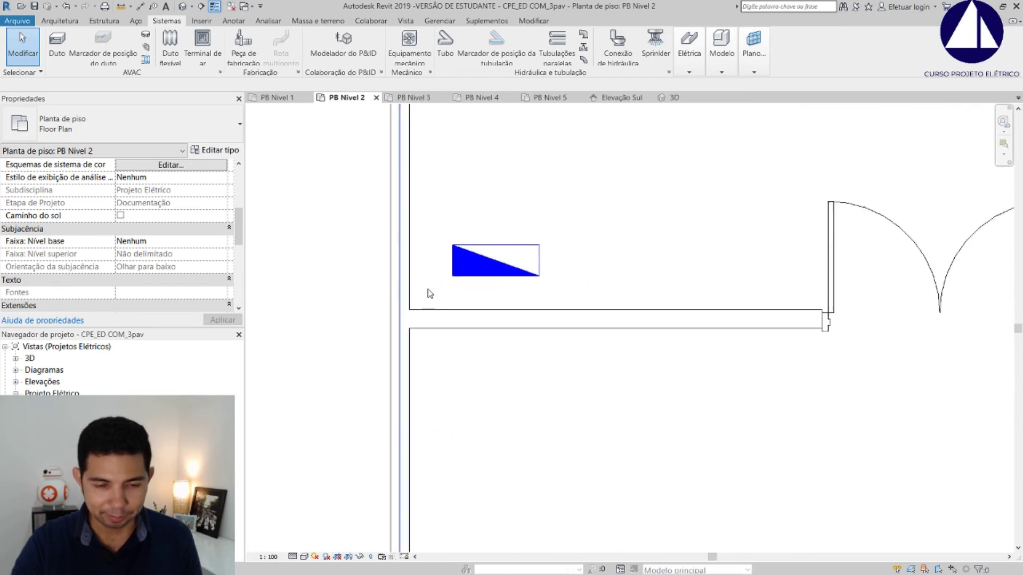
scroll(453, 251, "up", 2)
scroll(501, 250, "up", 1)
left_click(508, 252)
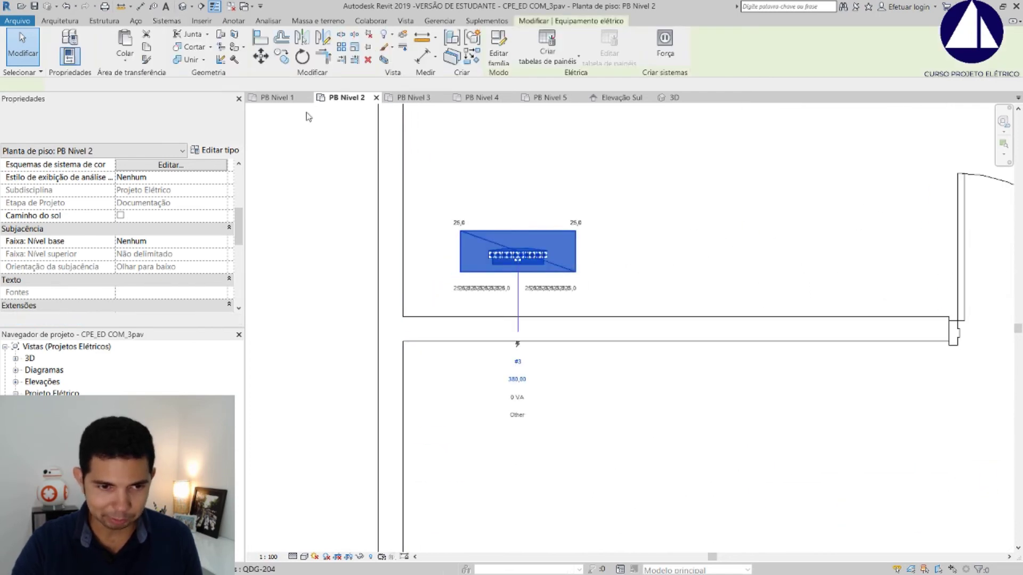
Move the mirrored corridor-end panel down onto the upper corridor wall line with MV.
key("m")
key("v")
scroll(531, 253, "up", 3)
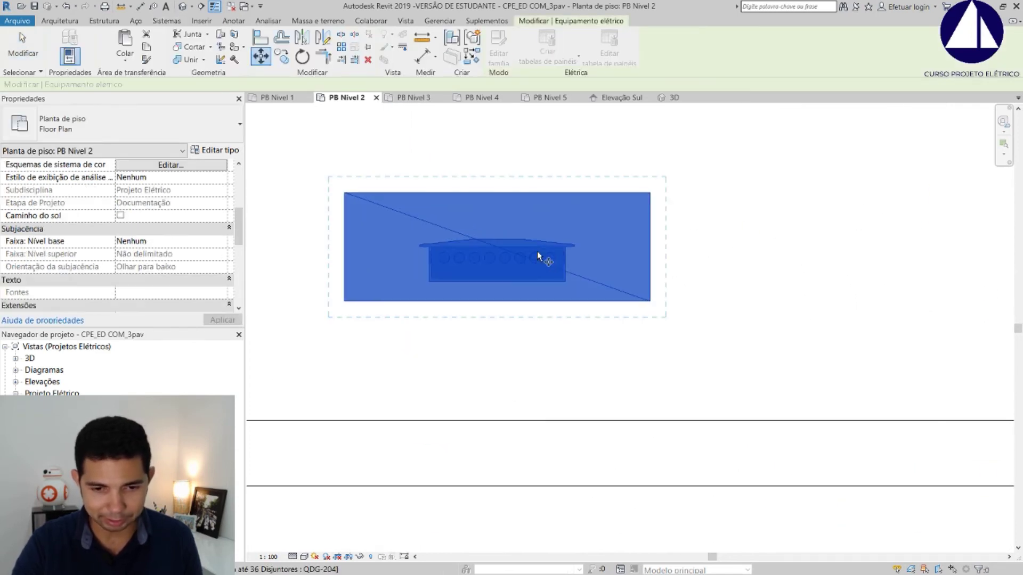
left_click(562, 247)
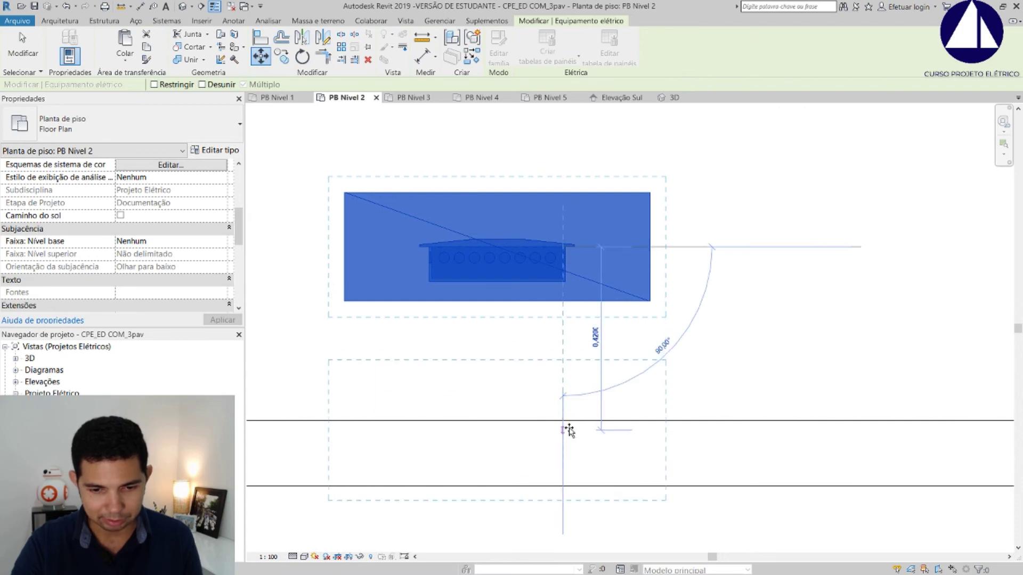
left_click(567, 424)
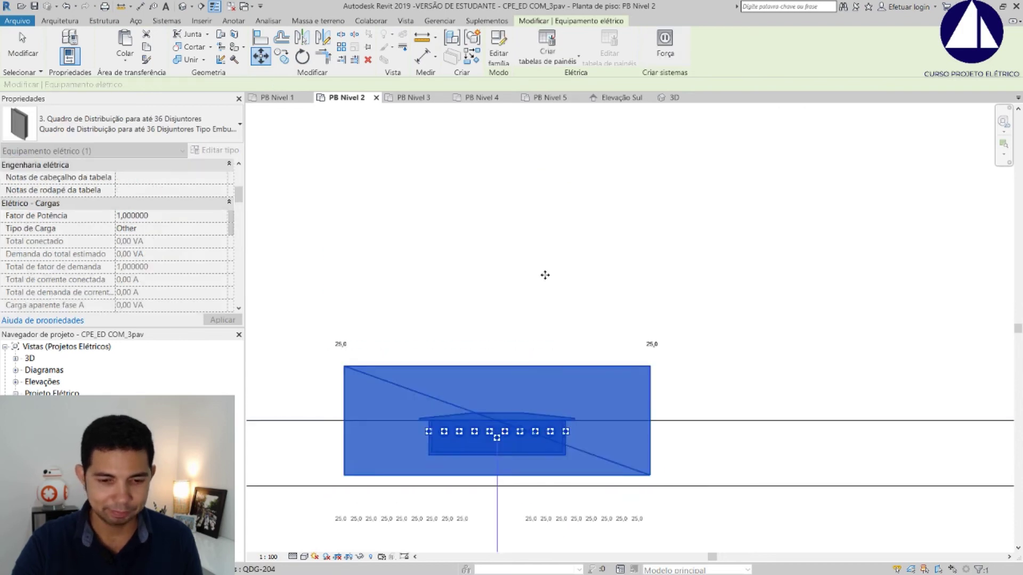
key("Escape")
scroll(432, 255, "down", 5)
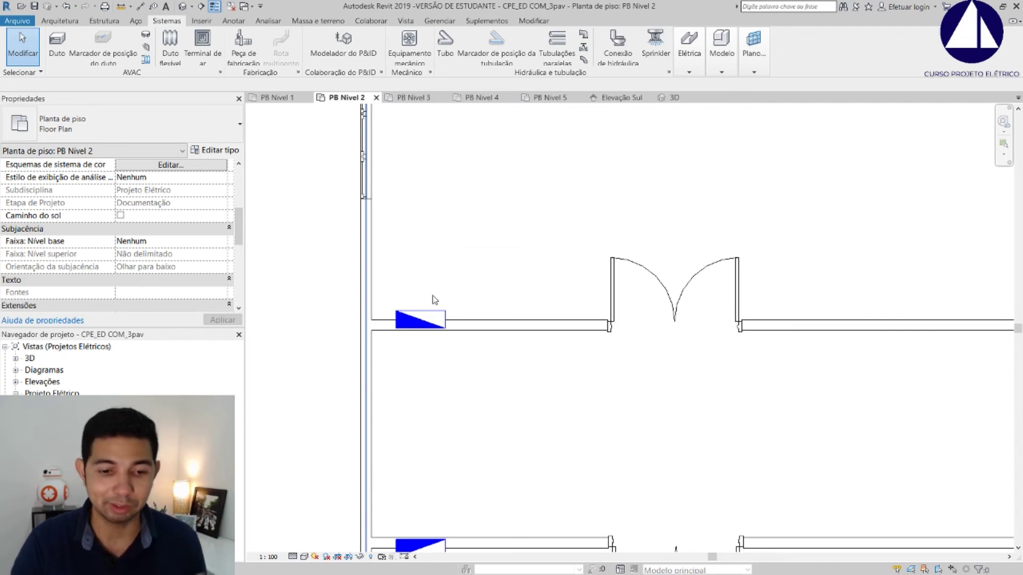
Rename the moved upper-wall panel to QDG-205.
left_click(420, 321)
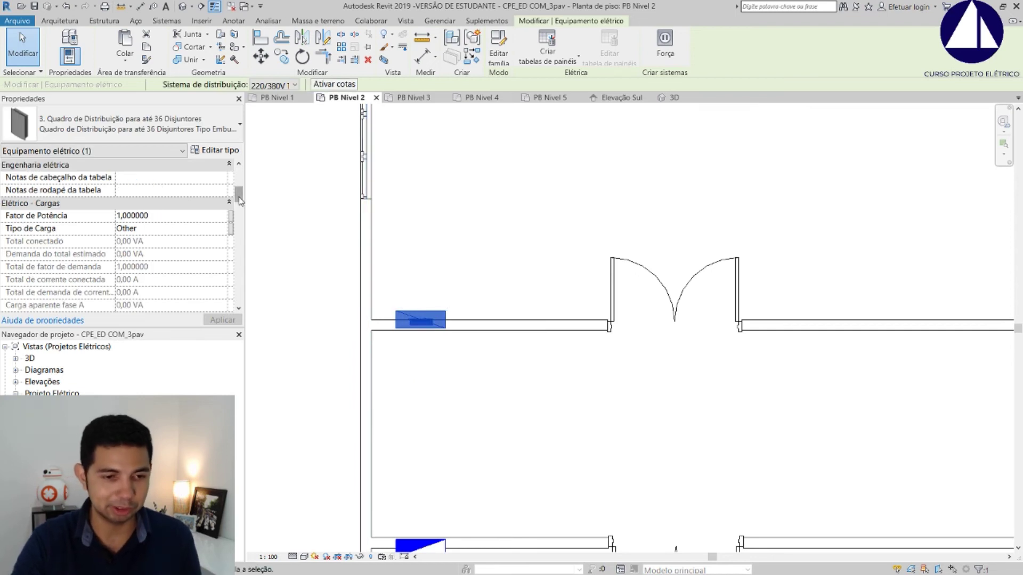
left_click_drag(239, 222, 241, 280)
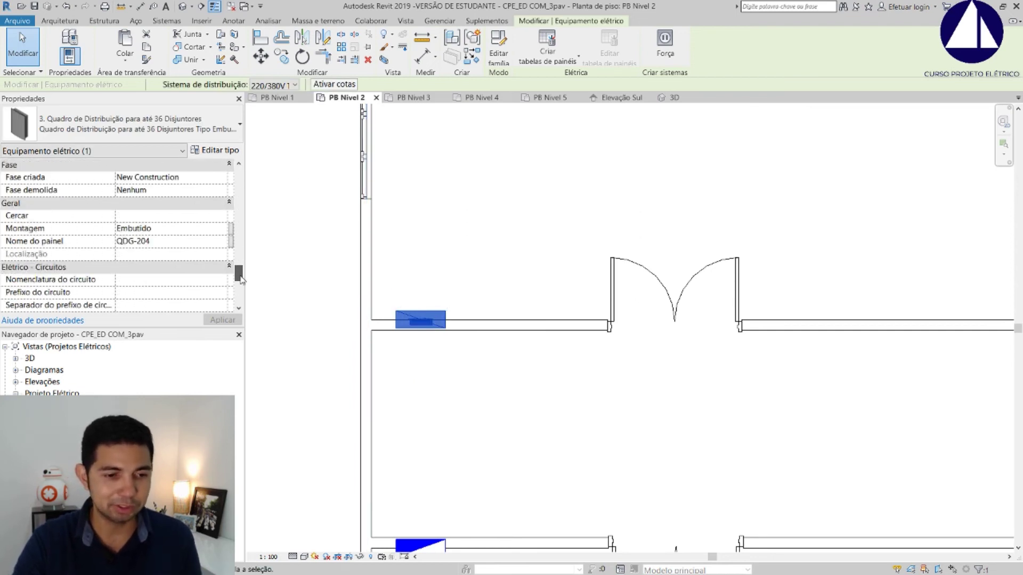
key("BackSpace")
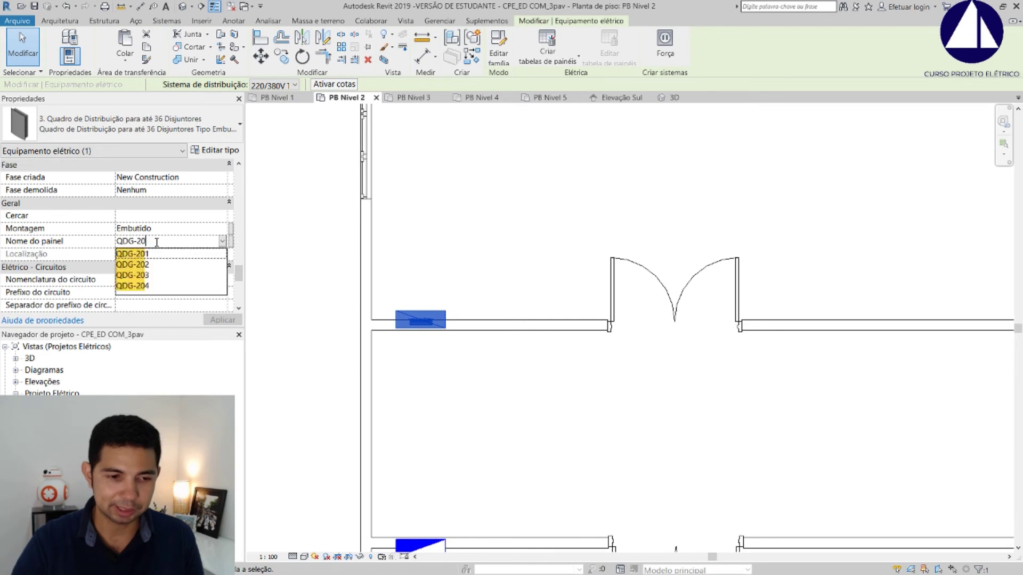
type("5")
key("Return")
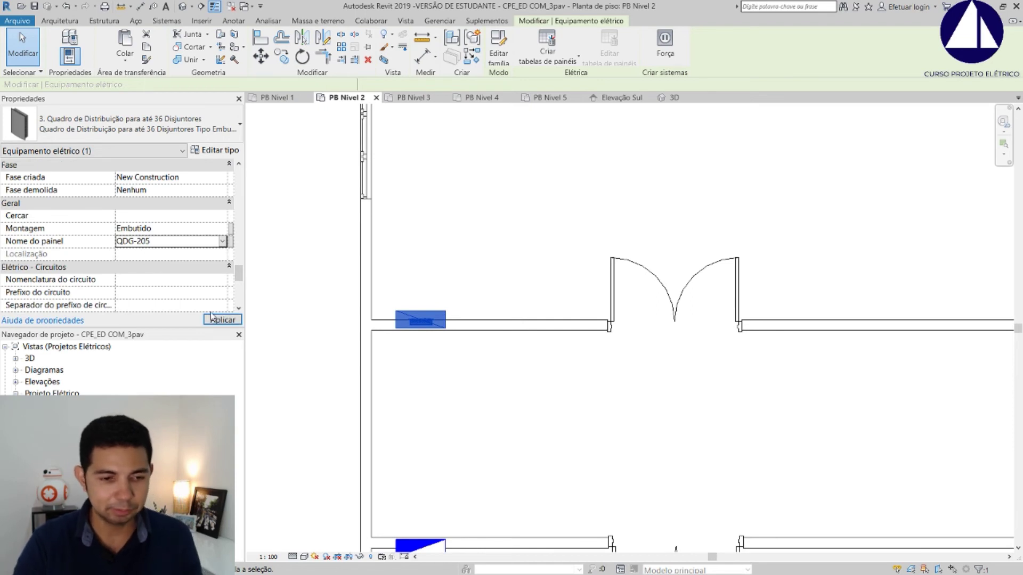
scroll(164, 287, "down", 3)
scroll(165, 288, "down", 1)
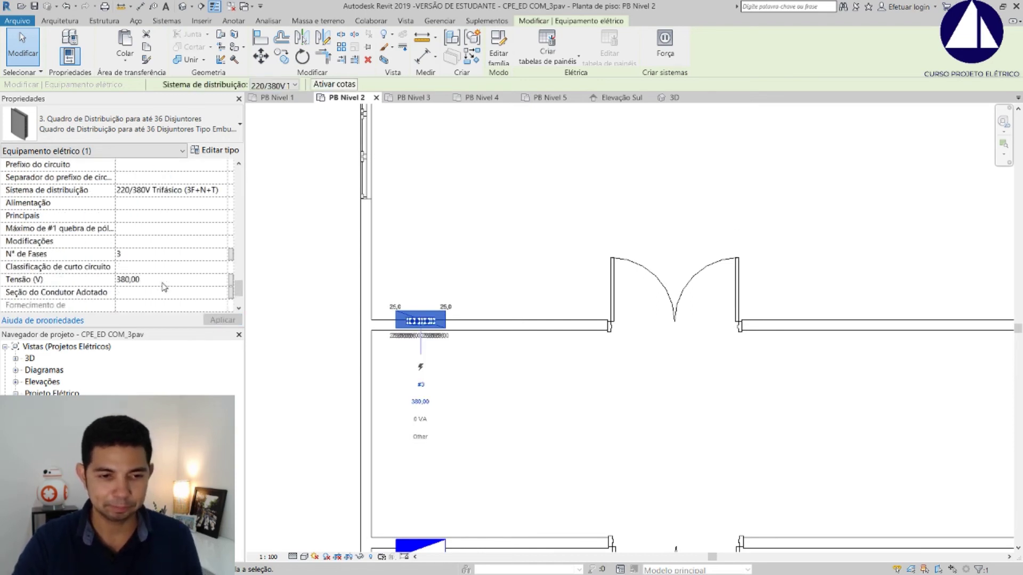
scroll(164, 287, "up", 5)
scroll(618, 207, "down", 3)
key("Escape")
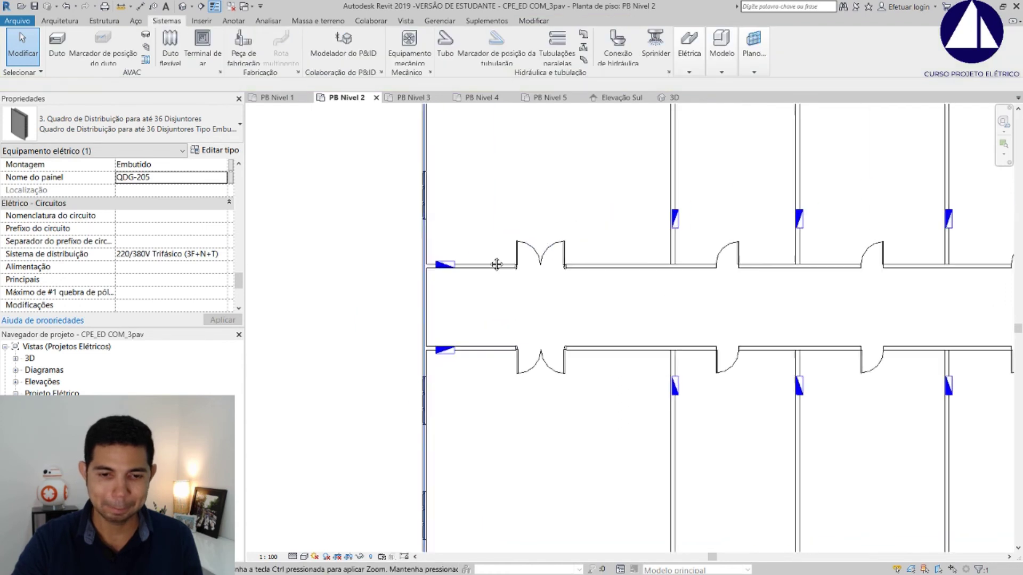
Rename the first upper-row panel to QDG-206.
scroll(496, 264, "up", 2)
scroll(533, 255, "up", 2)
scroll(603, 248, "down", 1)
middle_click_drag(603, 248, 484, 258)
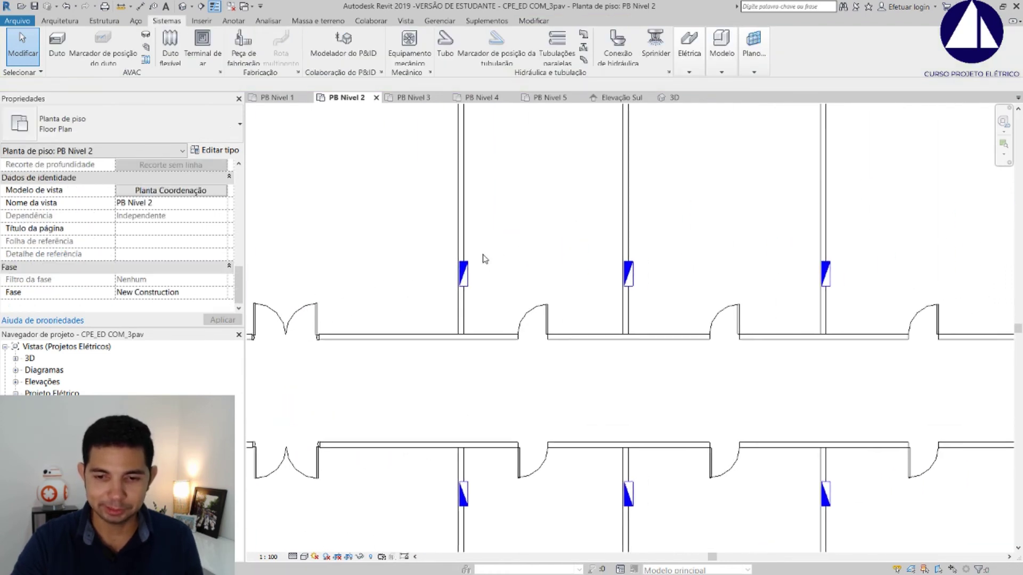
left_click(467, 276)
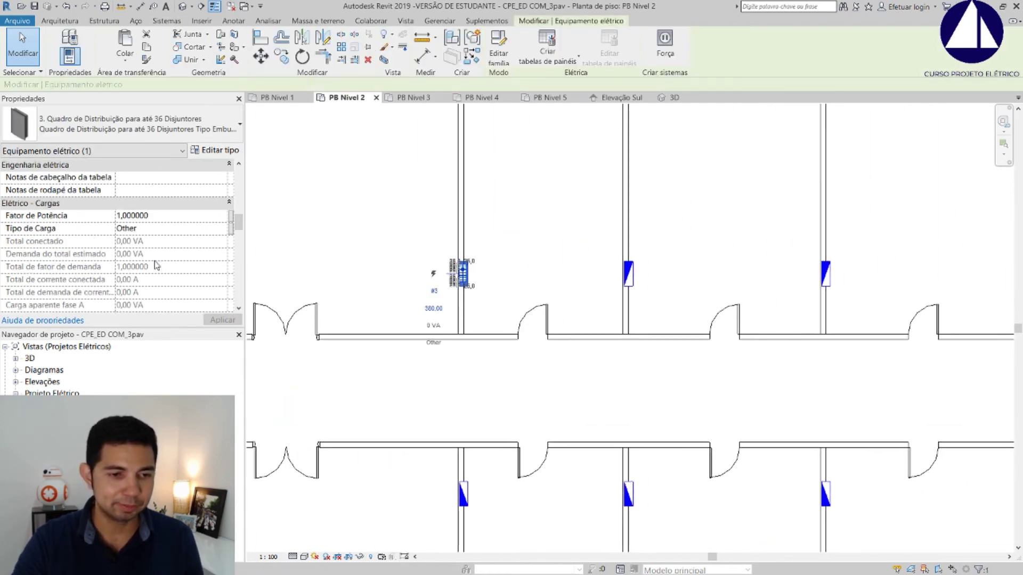
scroll(155, 266, "down", 1)
scroll(160, 228, "down", 3)
scroll(159, 228, "down", 3)
left_click(147, 241)
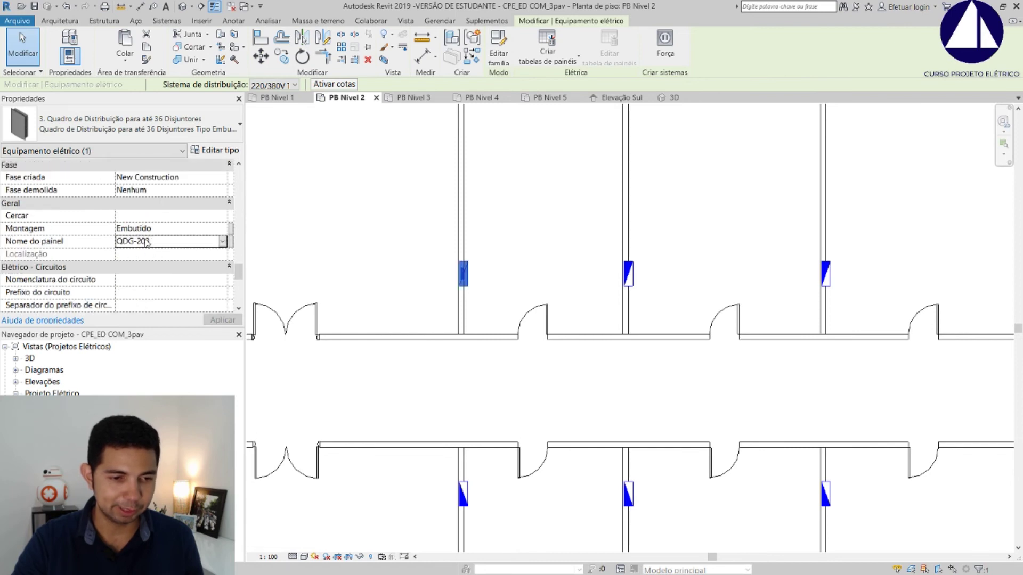
type("6")
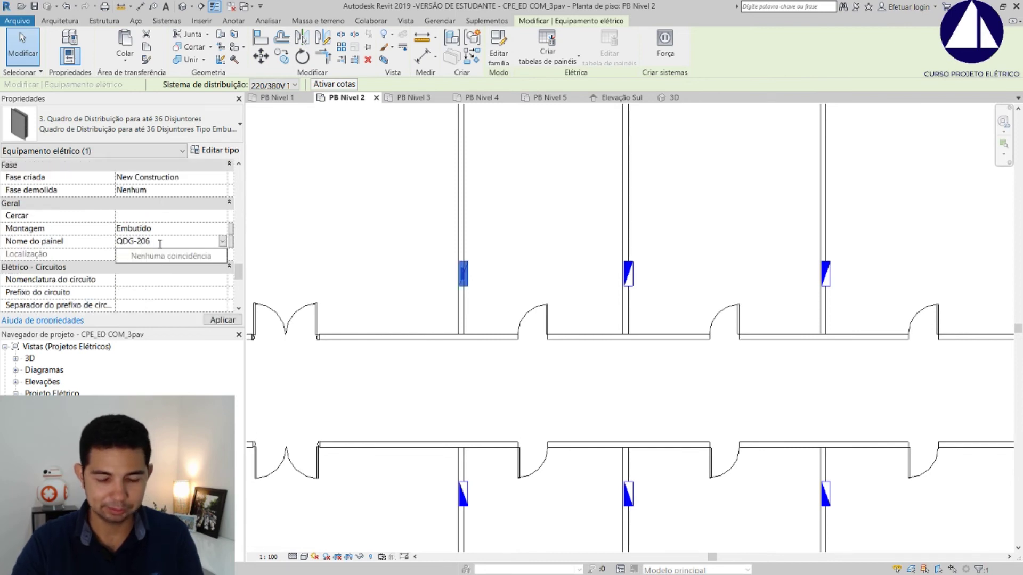
left_click(222, 320)
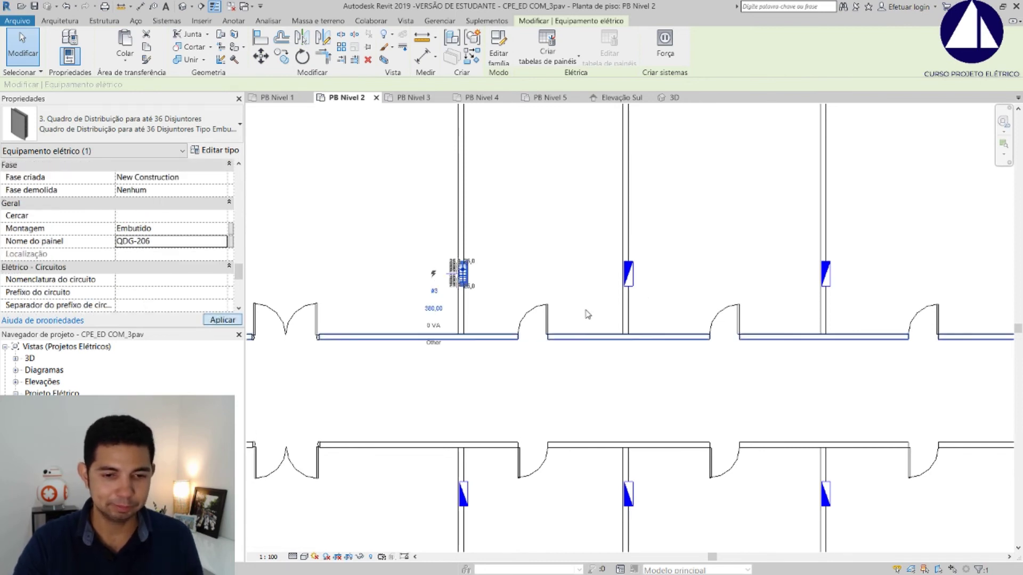
left_click(644, 277)
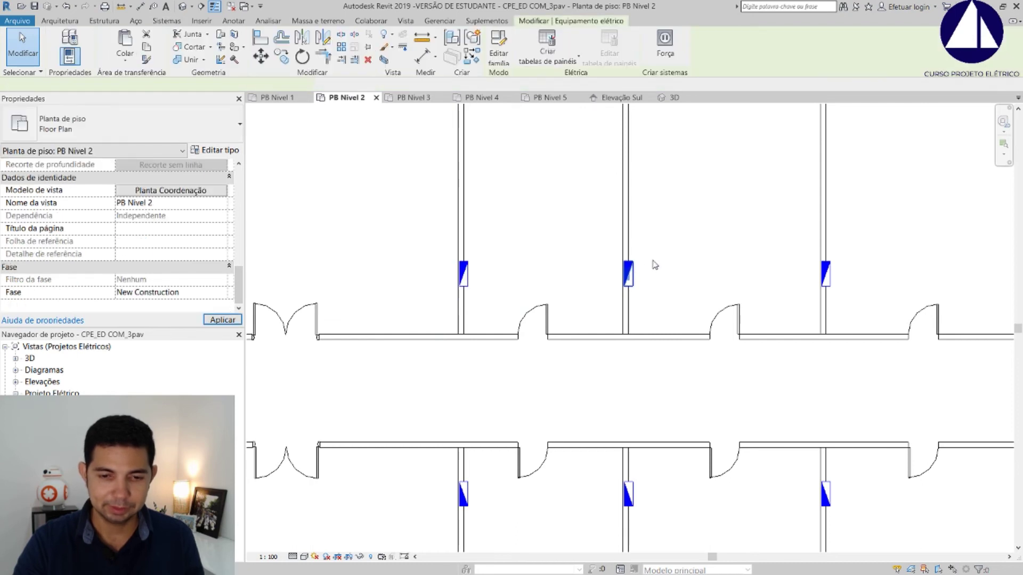
Rename the middle upper panel to QDG-207.
scroll(171, 237, "down", 2)
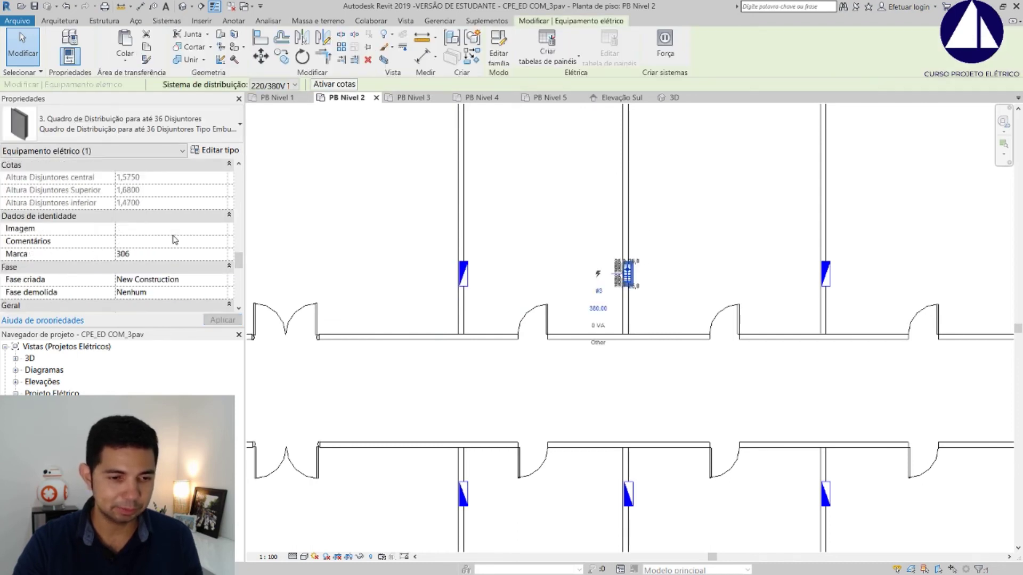
scroll(172, 236, "down", 2)
scroll(160, 238, "down", 2)
left_click(152, 241)
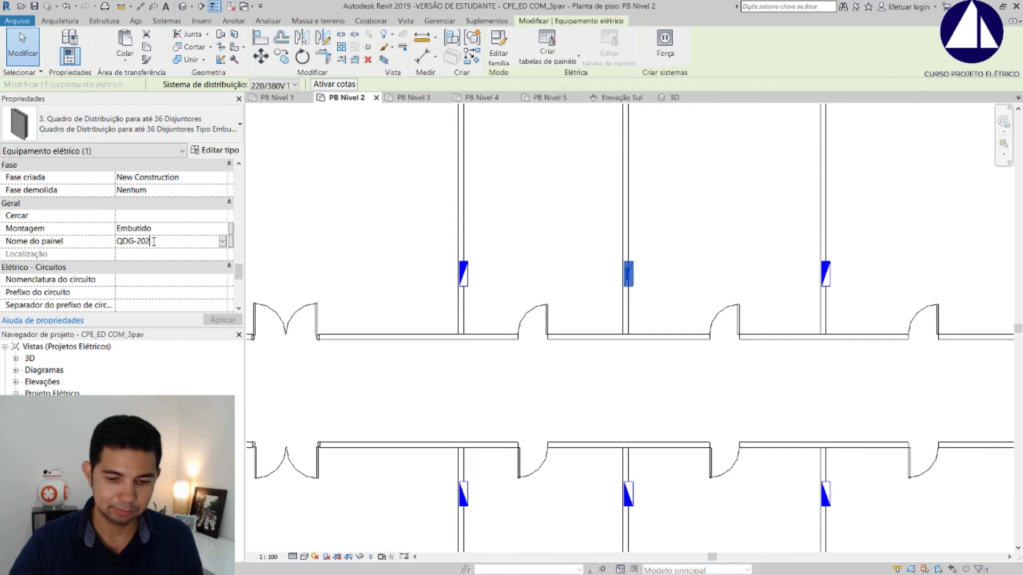
key("BackSpace")
type("7")
key("Return")
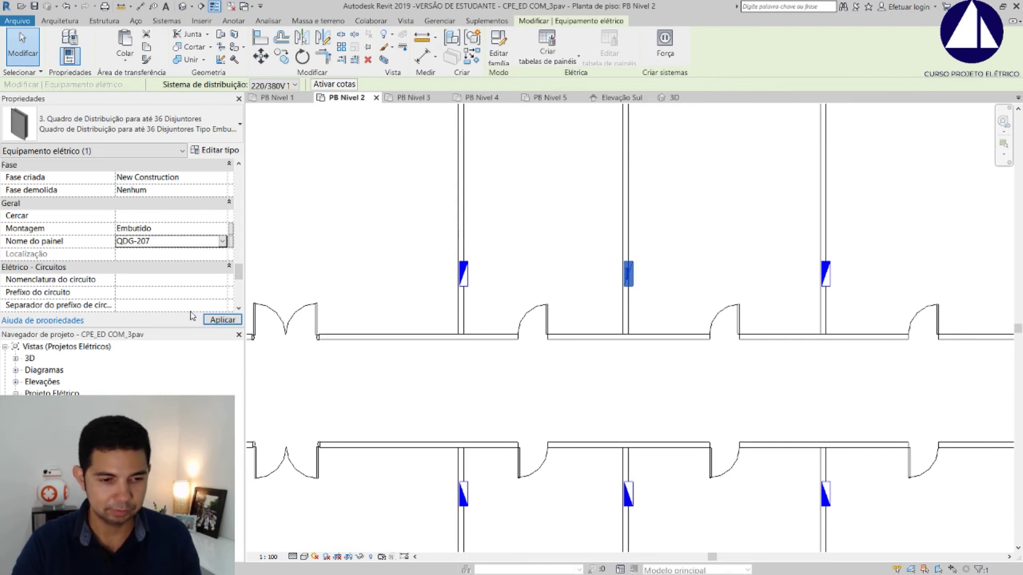
left_click(808, 261)
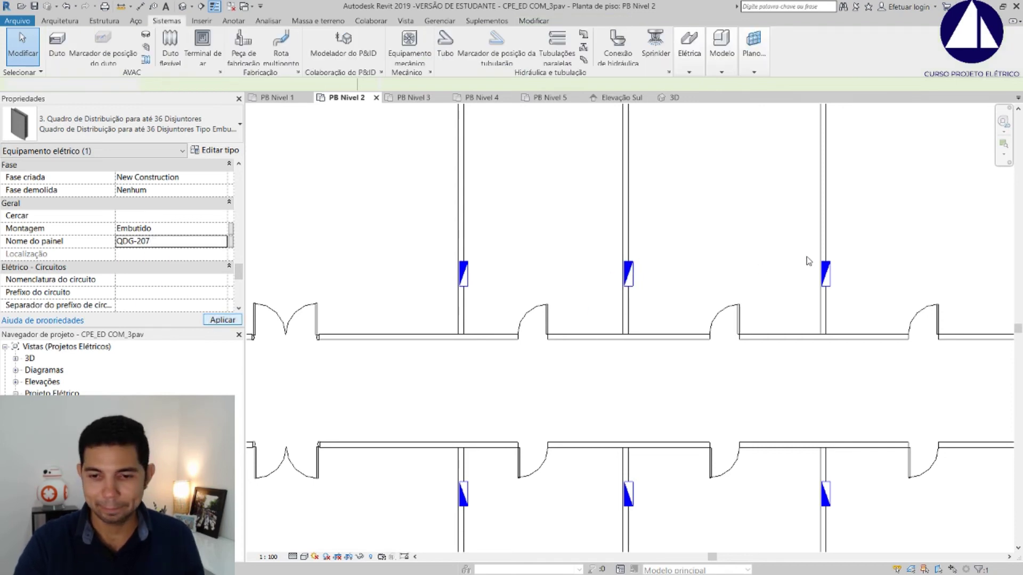
Rename the panel on the right upper wall to QDG-208.
left_click(826, 271)
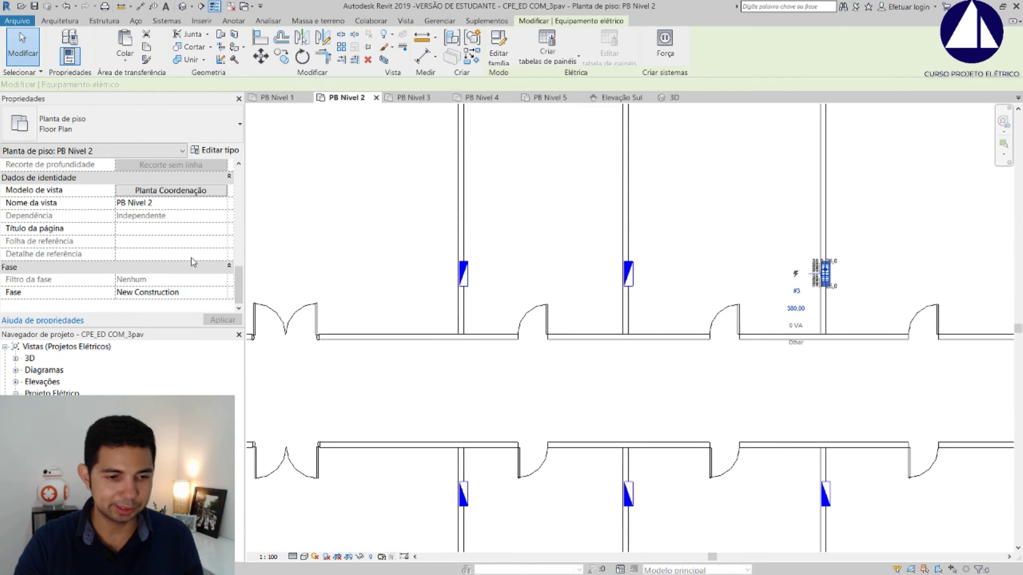
scroll(192, 263, "down", 3)
scroll(192, 263, "down", 3)
left_click(140, 218)
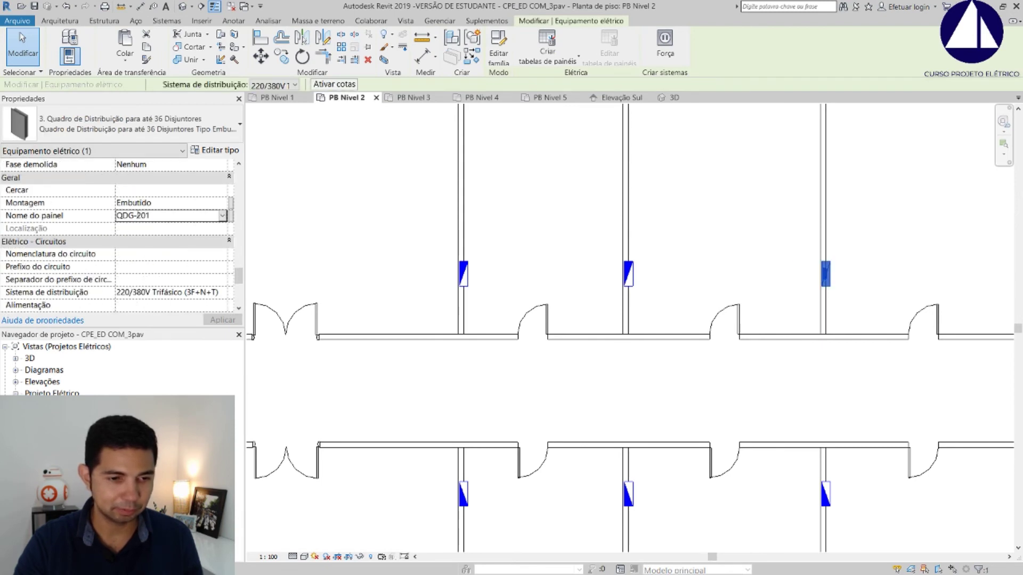
key("BackSpace")
type("8")
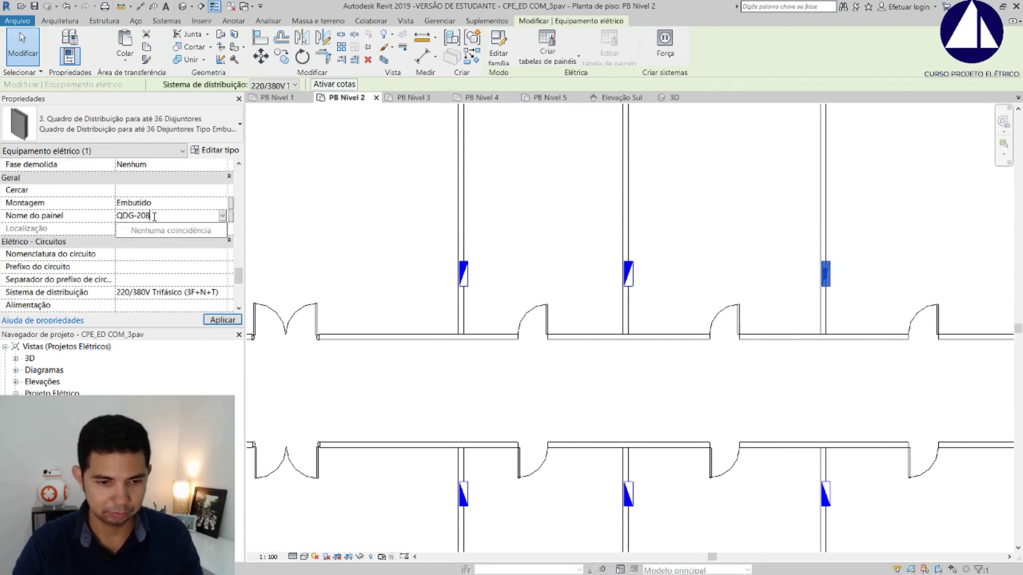
left_click(218, 321)
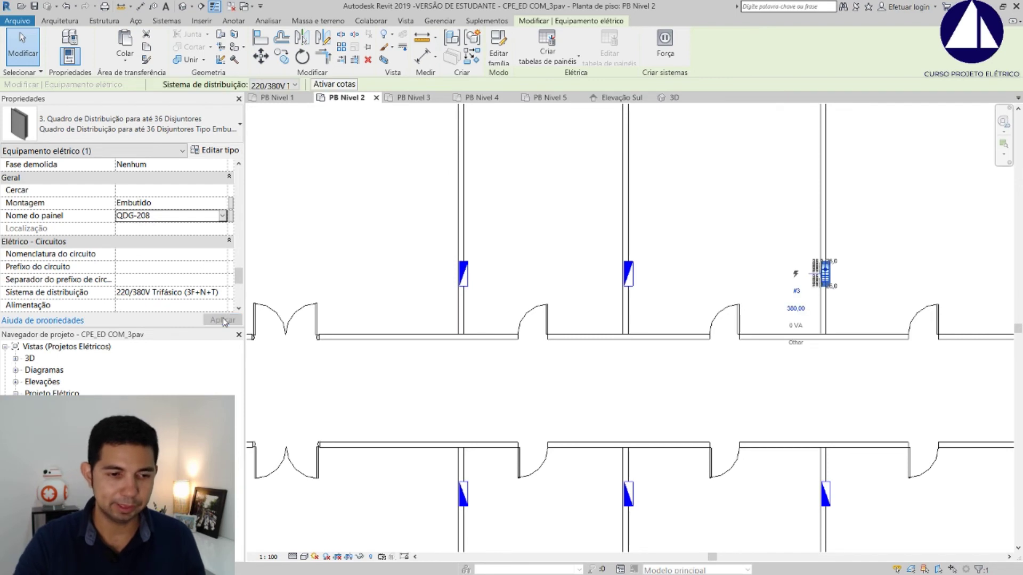
left_click(373, 262)
Pan across the PB Nivel 3 floor plan to the panel placement area.
scroll(475, 235, "down", 3)
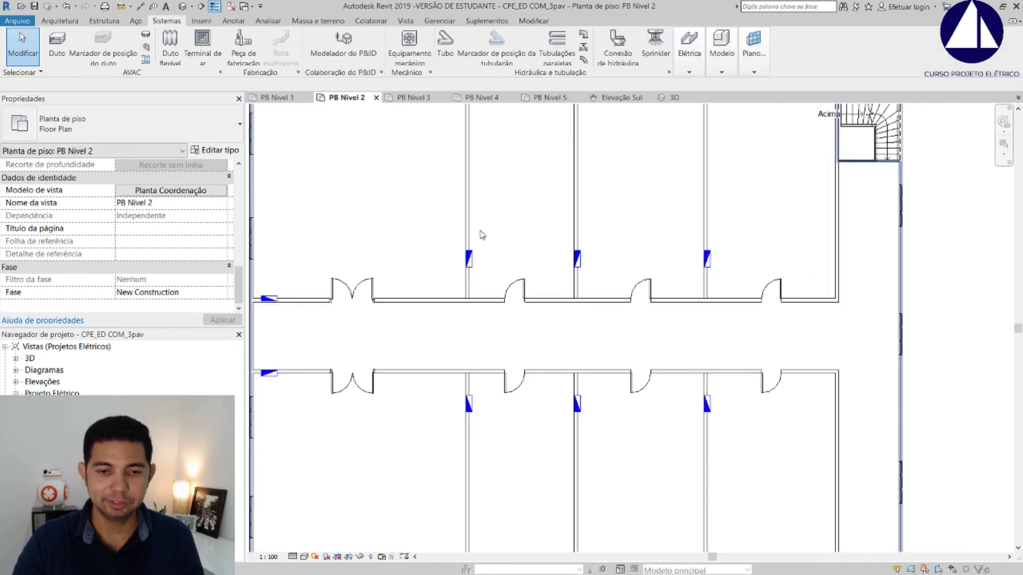
scroll(486, 234, "down", 2)
mouse_move(486, 235)
middle_mouse_down()
mouse_move(501, 274)
mouse_move(486, 250)
middle_mouse_up()
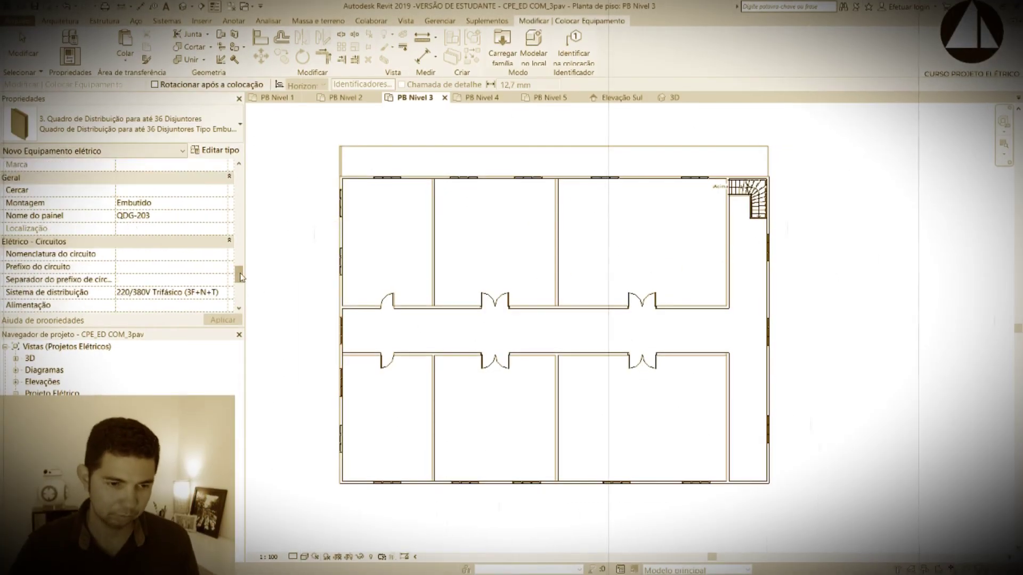
Place recessed panels QDG-301 and QDG-302 on the corridor room walls.
scroll(723, 372, "up", 5)
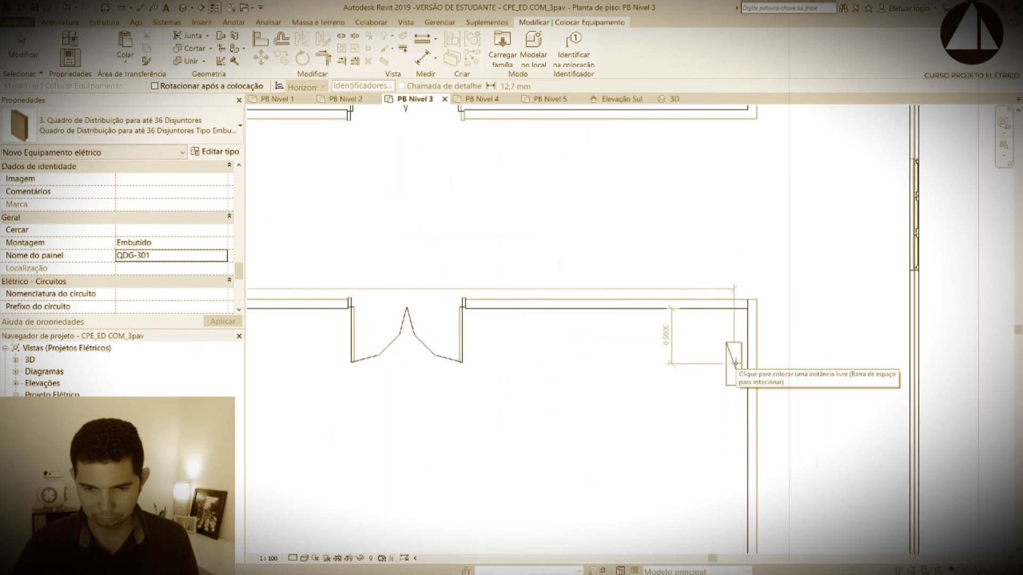
scroll(736, 363, "down", 3)
scroll(753, 342, "up", 8)
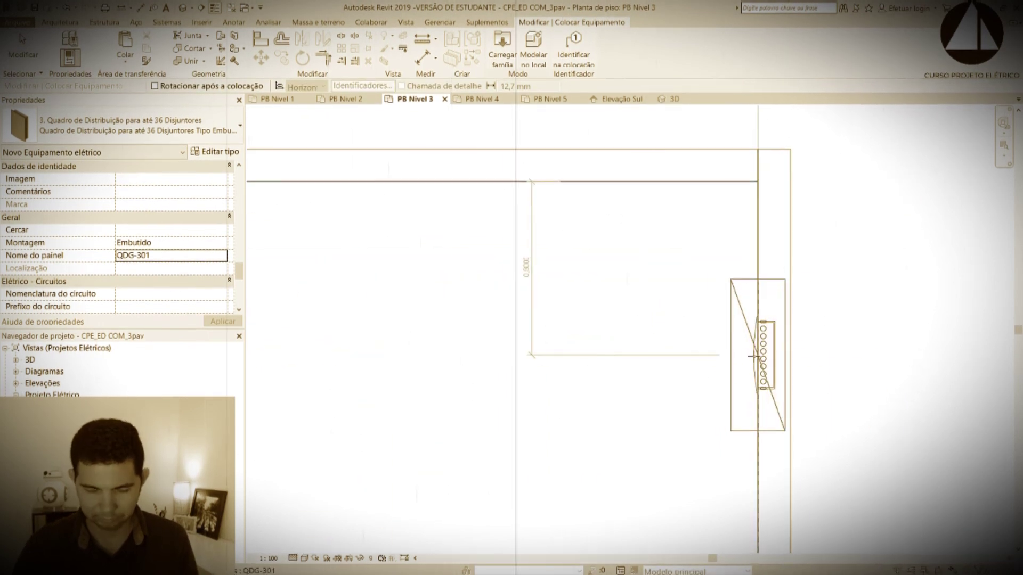
left_click(753, 355)
scroll(752, 356, "down", 3)
scroll(799, 319, "down", 2)
scroll(602, 296, "up", 5)
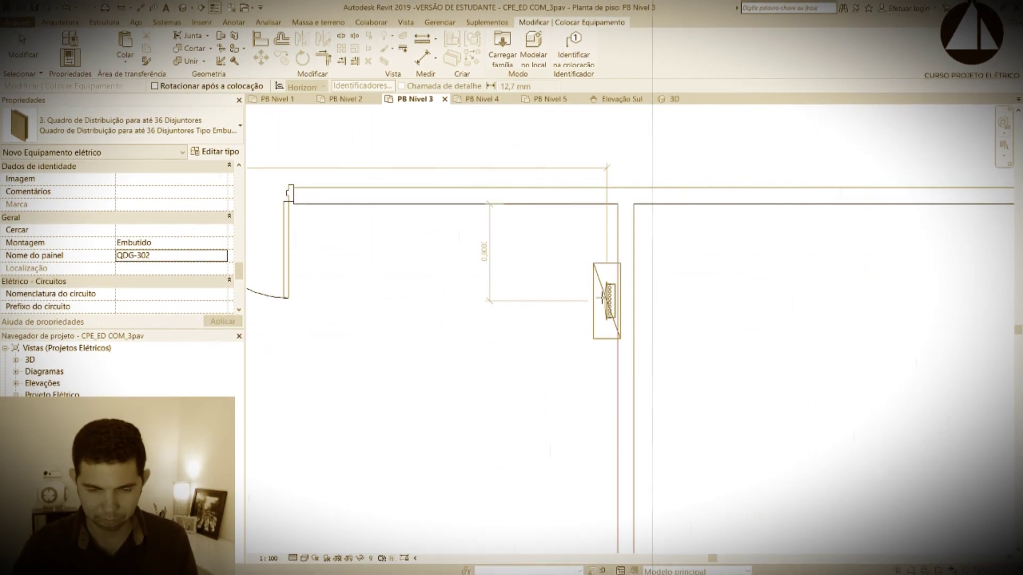
left_click(602, 295)
scroll(605, 296, "down", 2)
scroll(532, 299, "down", 2)
scroll(453, 304, "up", 4)
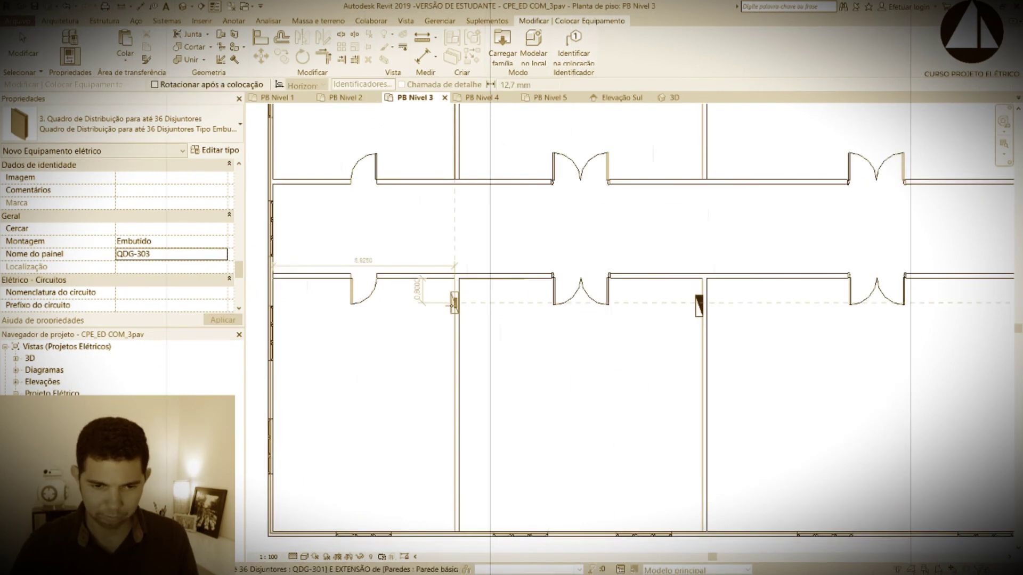
scroll(453, 305, "up", 2)
key("Escape")
Select and review the three new panels along the corridor wall.
scroll(814, 306, "up", 4)
scroll(734, 274, "up", 2)
left_click(734, 273)
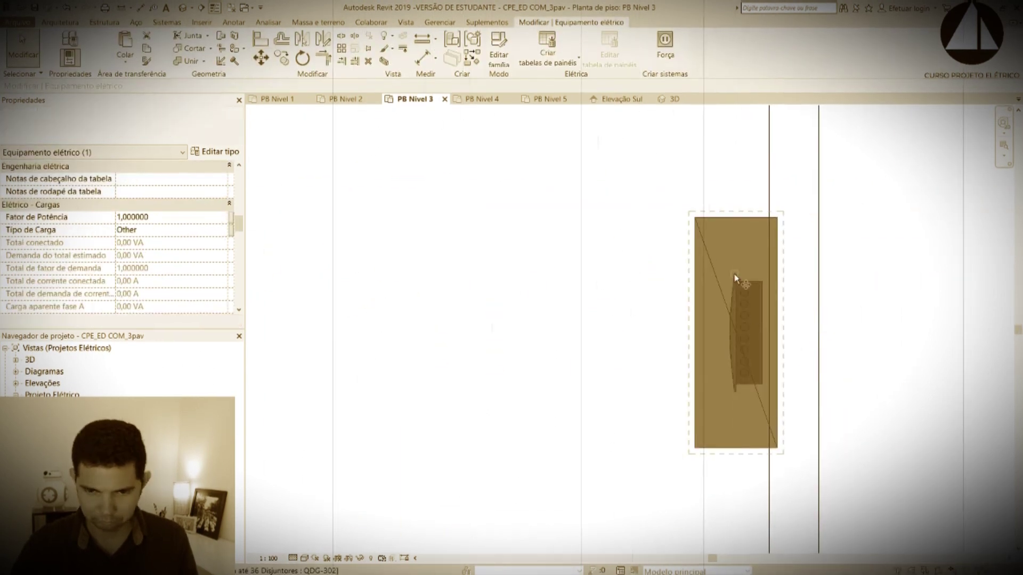
scroll(734, 274, "down", 3)
scroll(760, 341, "up", 4)
left_click_drag(1012, 275, 410, 344)
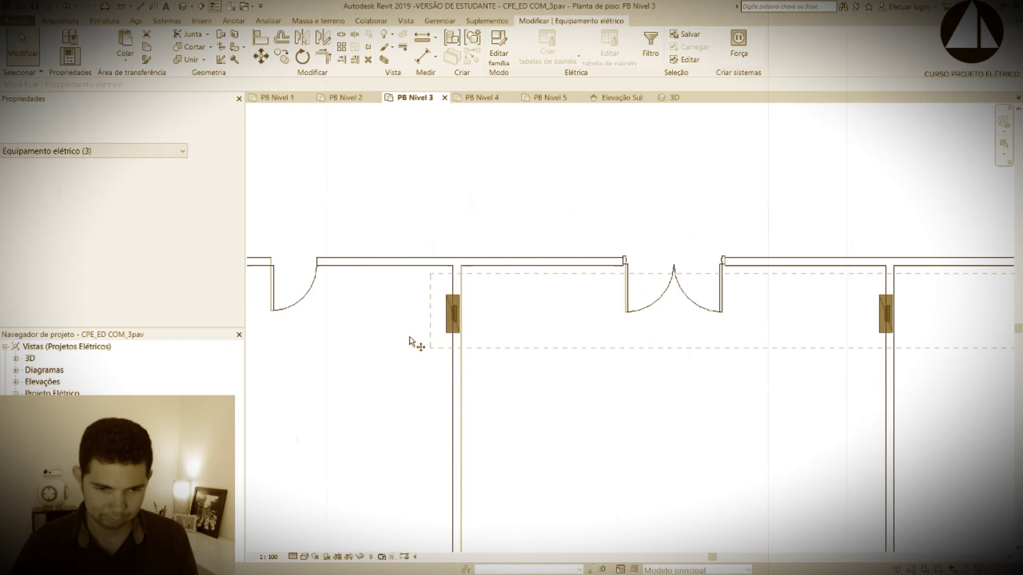
key("Escape")
scroll(499, 358, "down", 2)
scroll(498, 176, "down", 3)
scroll(468, 282, "up", 1)
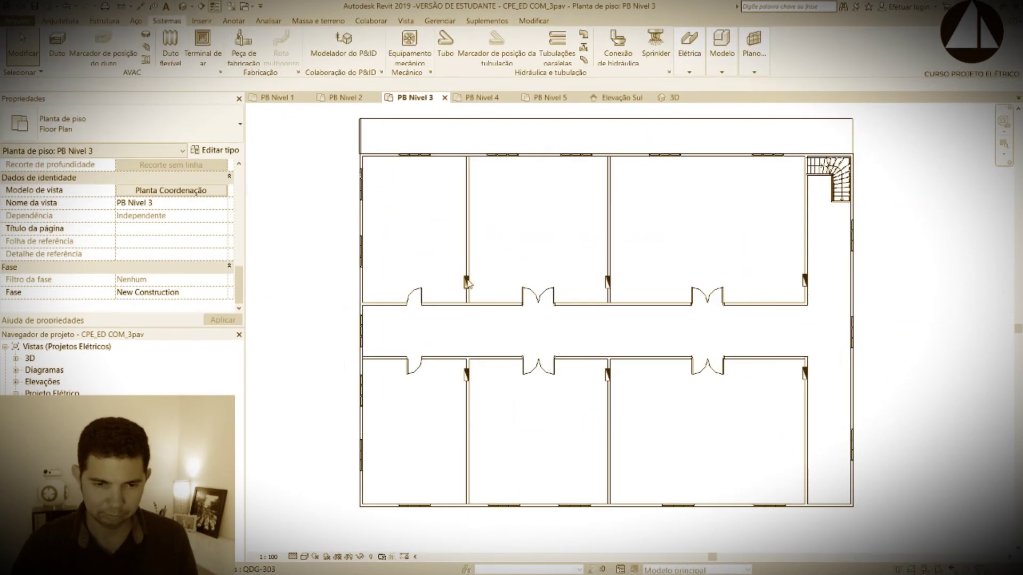
Set one new panel's Nome do painel to a QDG-30x name.
left_click(468, 282)
scroll(160, 235, "down", 3)
left_click(156, 241)
type("QDG-30")
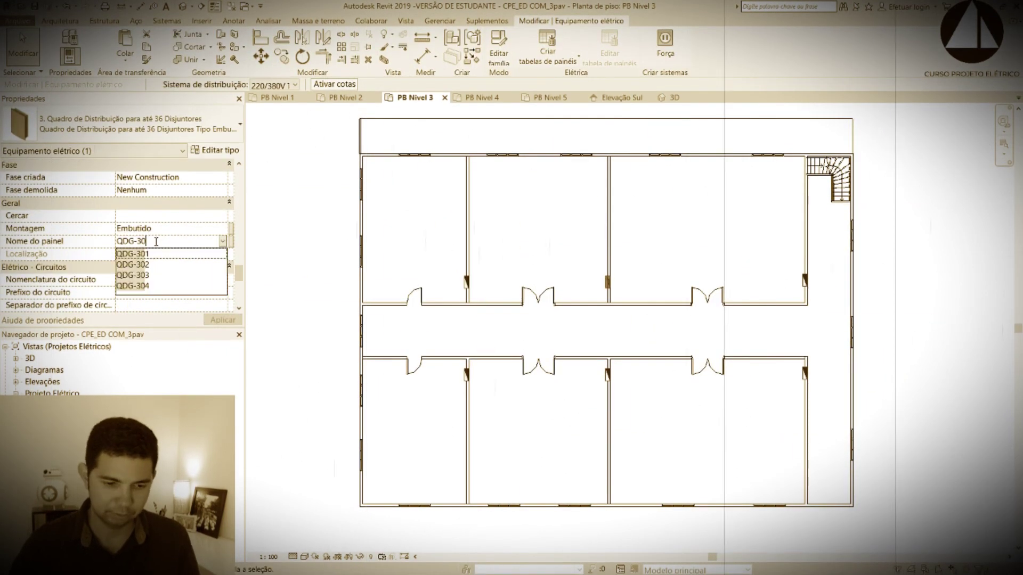
key("Return")
left_click_drag(239, 275, 239, 192)
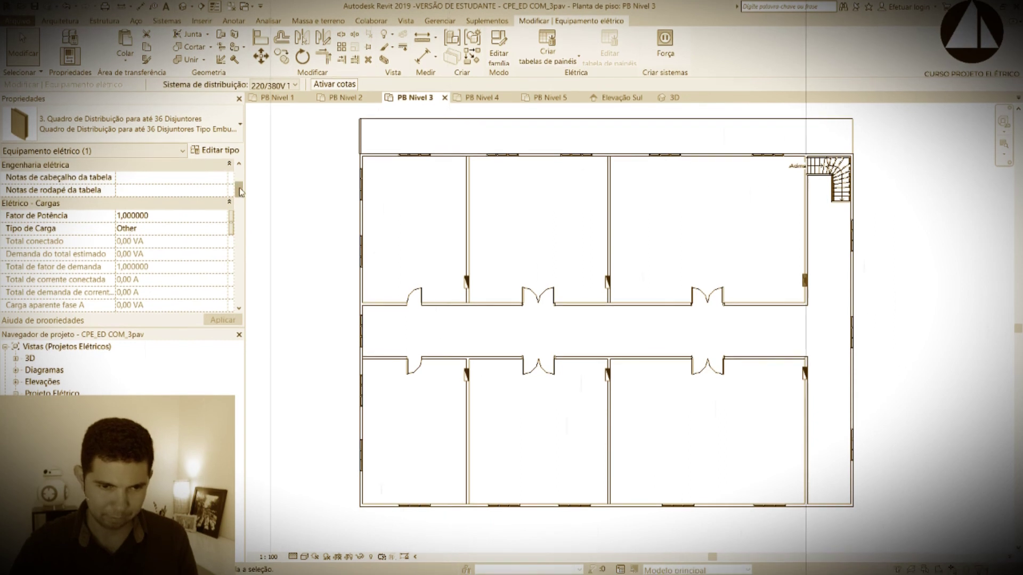
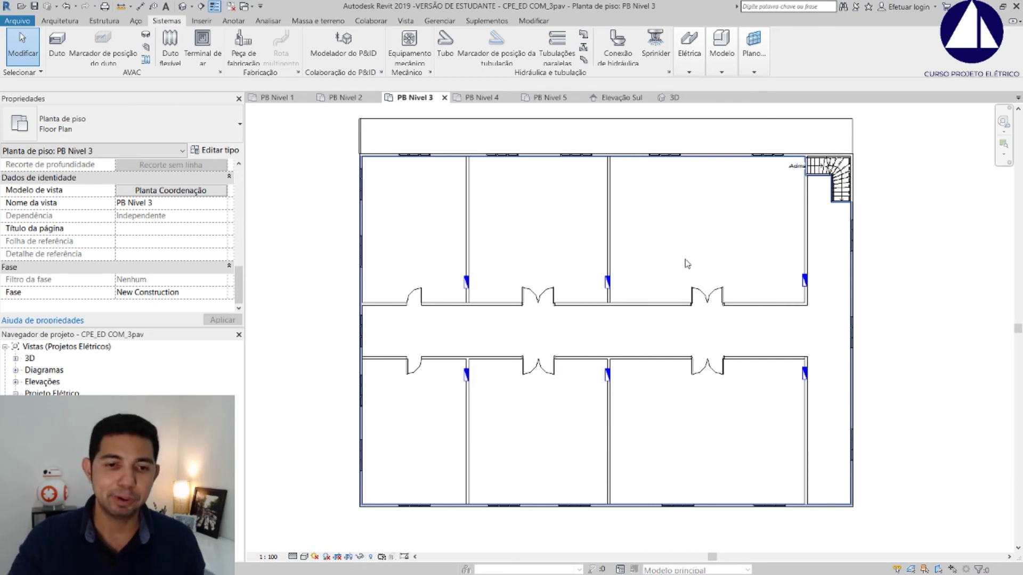
Switch to the PB Nivel 1 floor plan and pan to show space above the building.
left_click(267, 99)
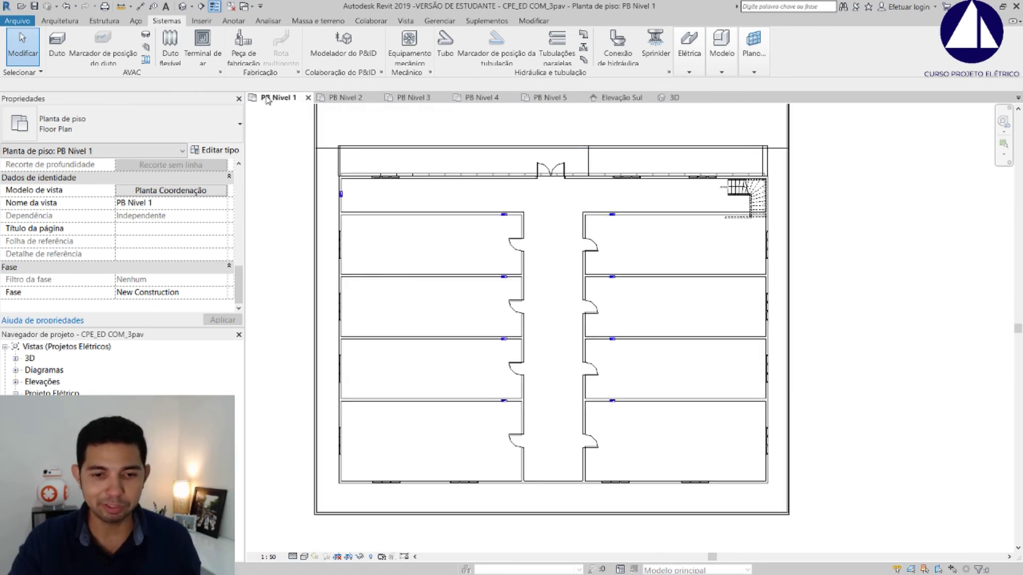
scroll(474, 269, "down", 3)
middle_click_drag(482, 284, 481, 359)
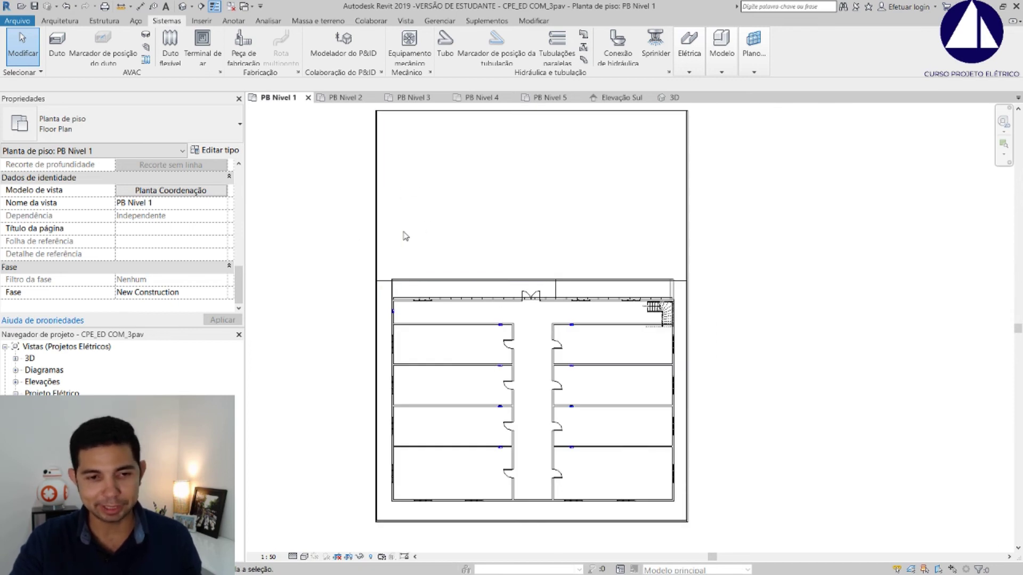
Draw a vertical section line (SE) from above the building into its north side.
key("s")
key("e")
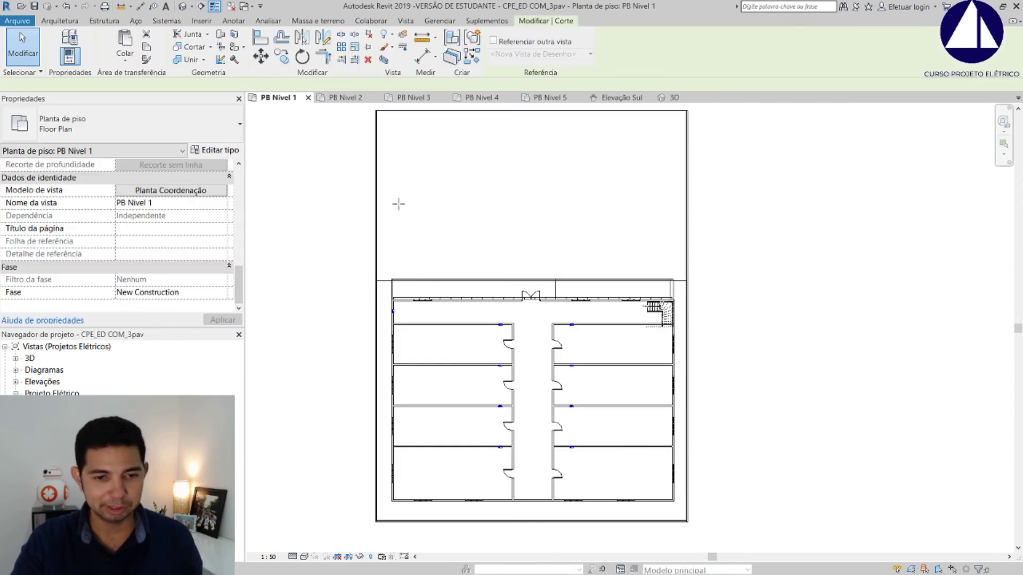
left_click(409, 174)
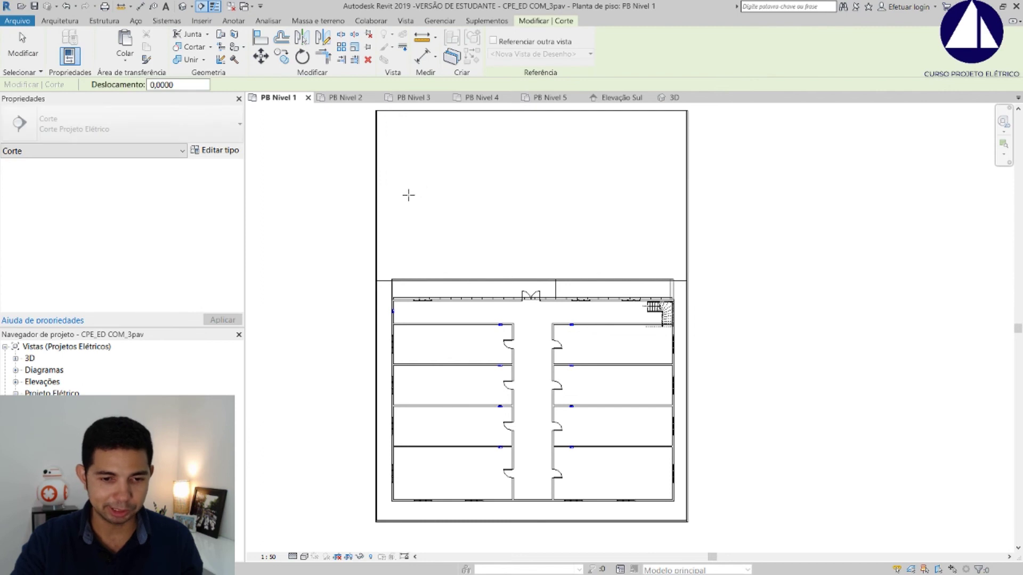
left_click(409, 333)
key("Escape")
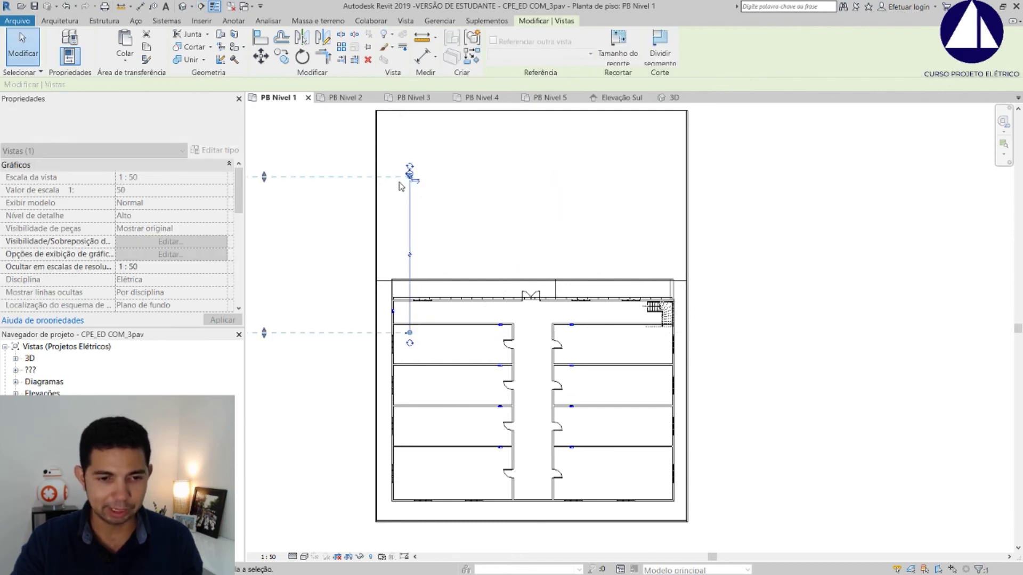
Narrow the section's crop region from the left, then deselect the section.
middle_click_drag(306, 229, 414, 224)
scroll(414, 224, "down", 1)
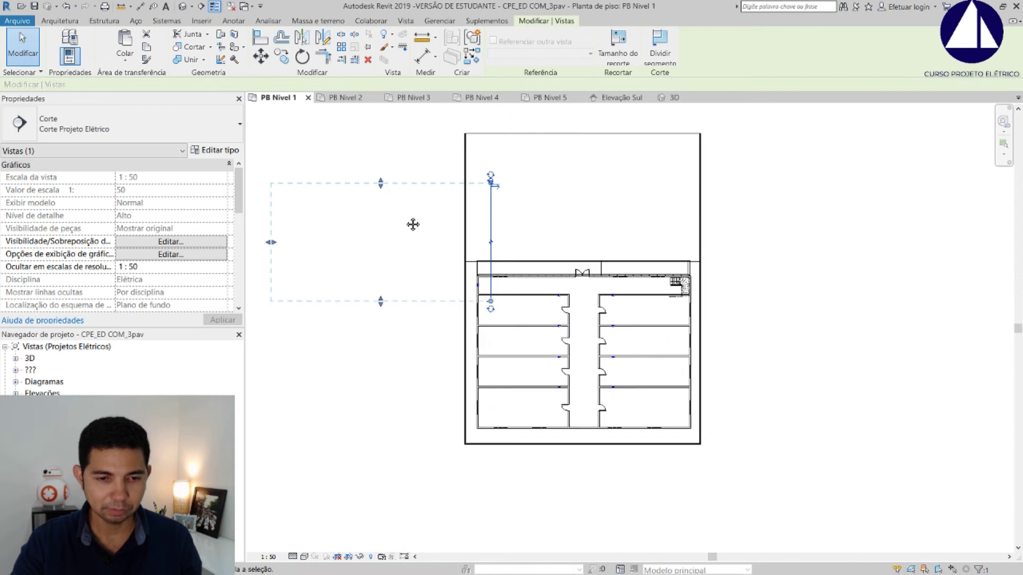
scroll(473, 236, "up", 1)
scroll(304, 273, "up", 1)
left_click_drag(268, 274, 446, 270)
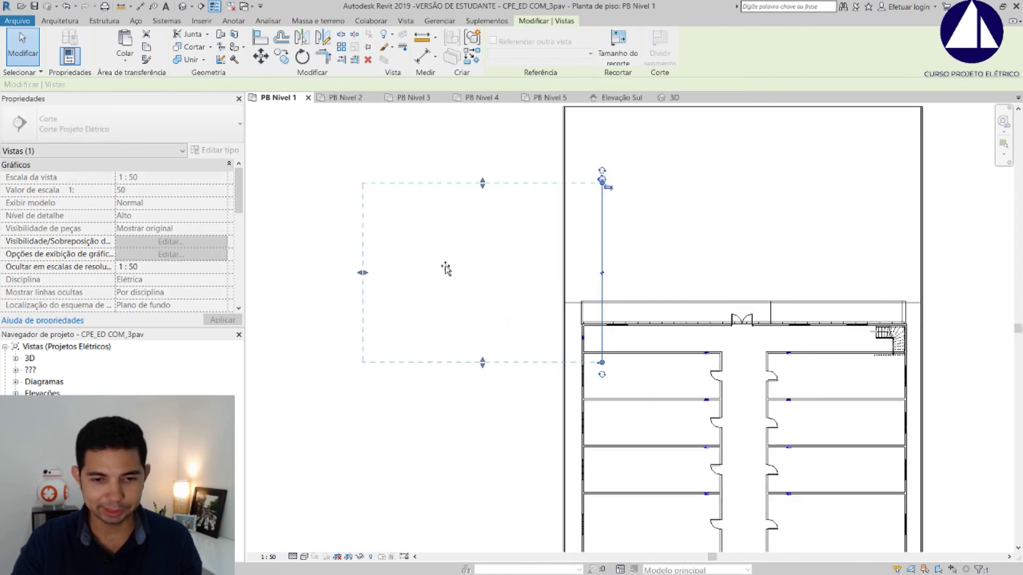
left_click_drag(535, 262, 537, 267)
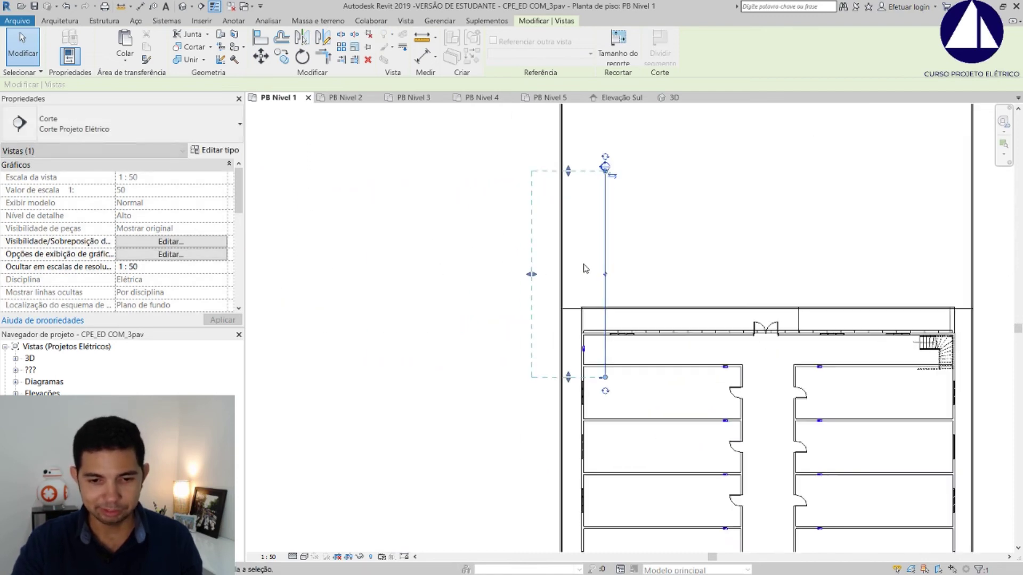
scroll(583, 266, "up", 1)
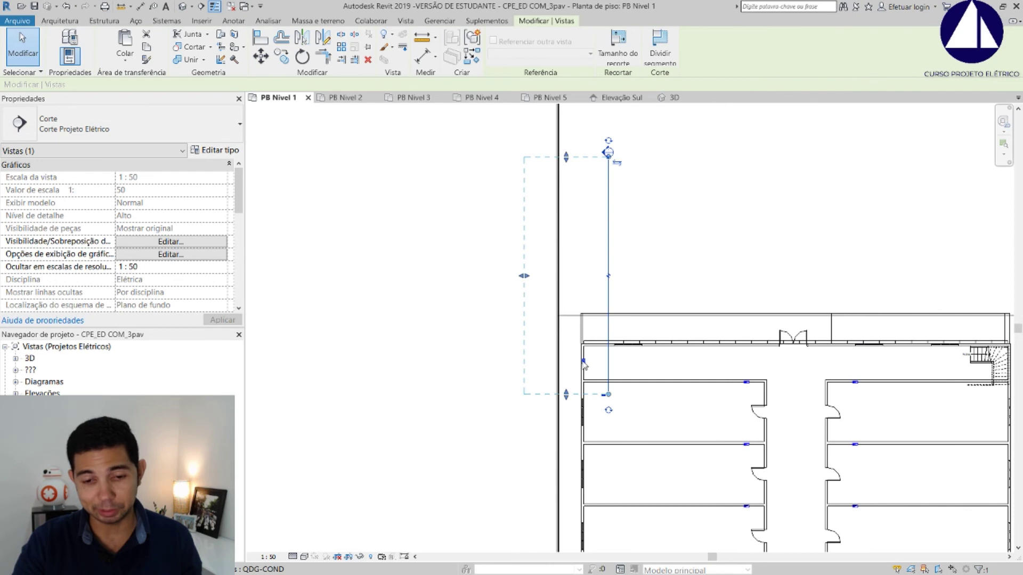
middle_click_drag(629, 272, 569, 255)
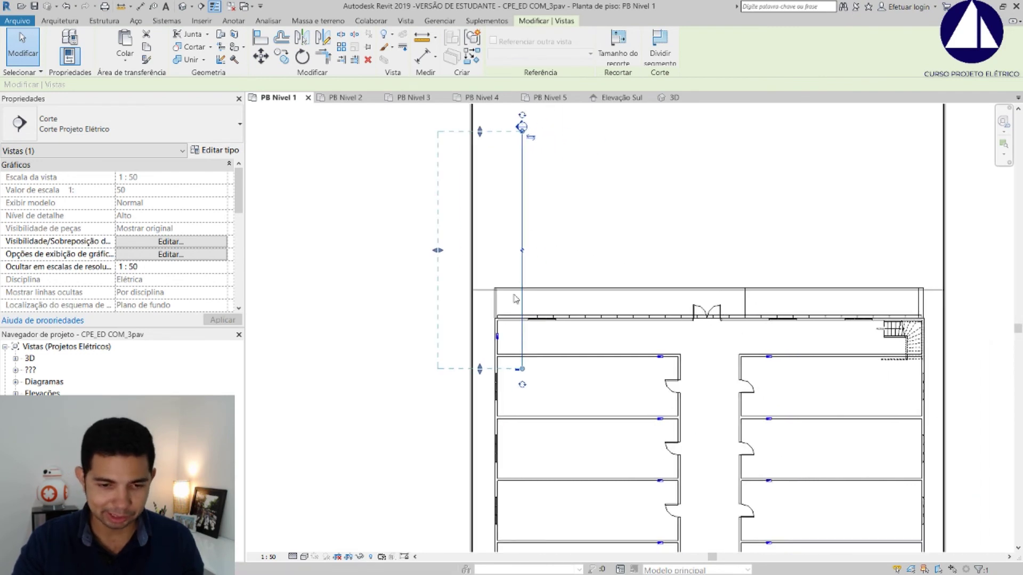
scroll(499, 351, "up", 1)
middle_click_drag(505, 297, 485, 331)
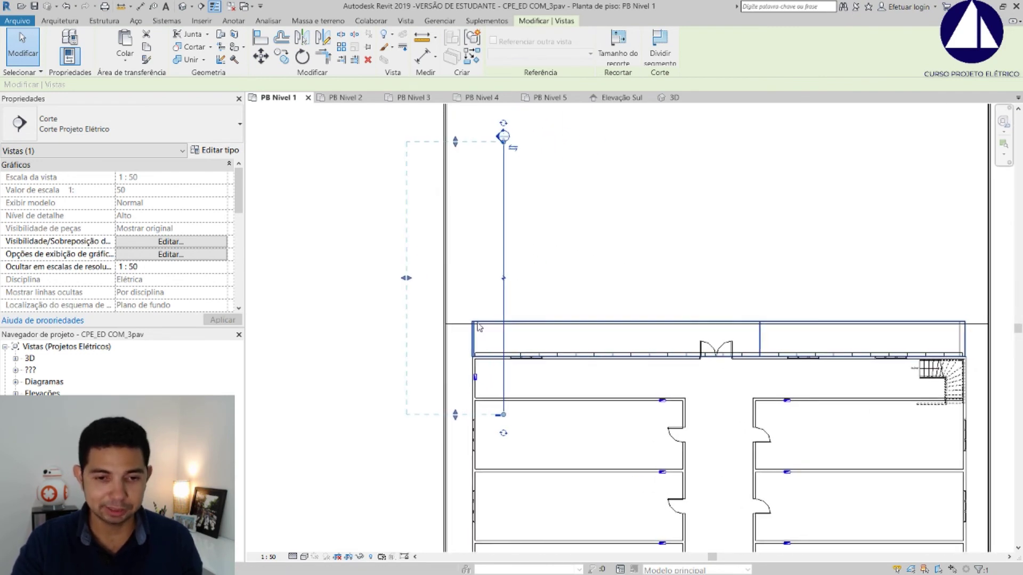
left_click(534, 208)
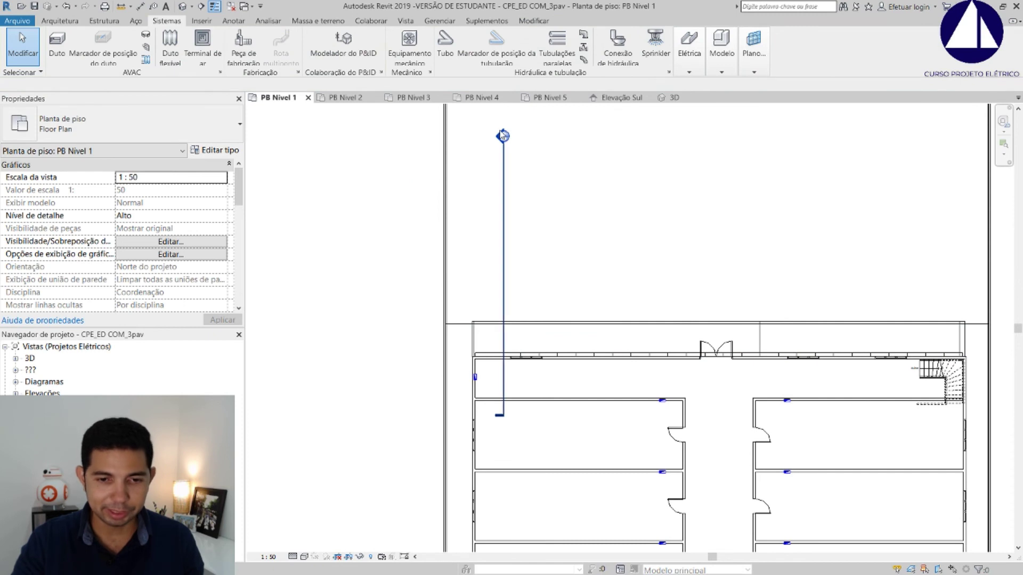
Open the Section 0 view and pan to check the lower levels.
double_click(503, 136)
scroll(630, 217, "down", 1)
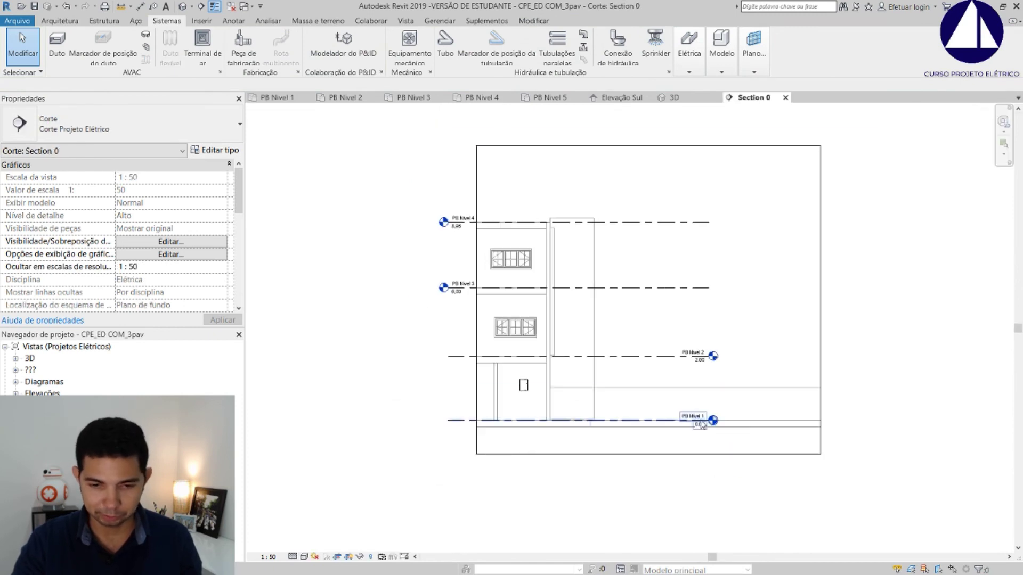
scroll(619, 407, "up", 2)
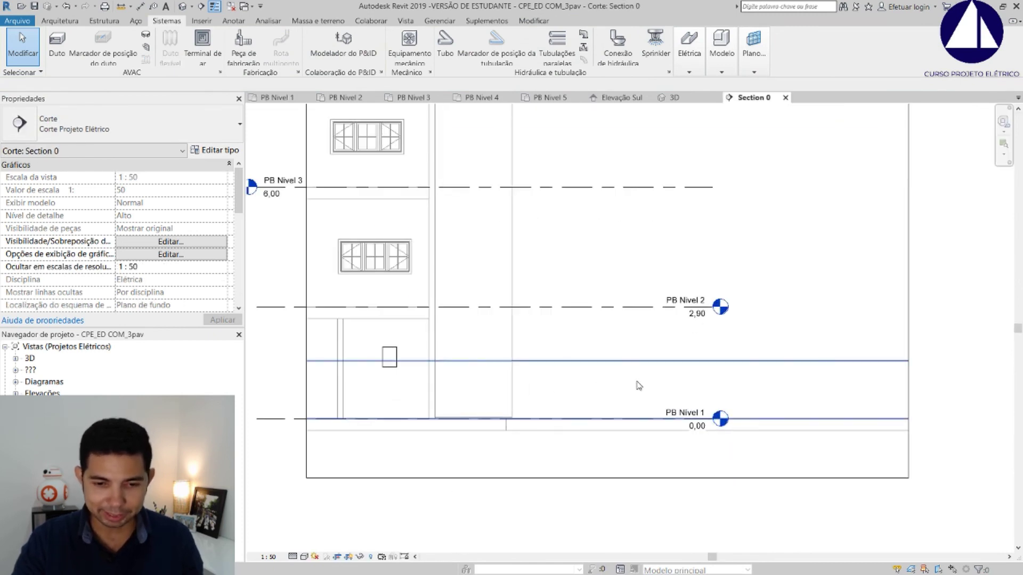
middle_click_drag(616, 380, 558, 292)
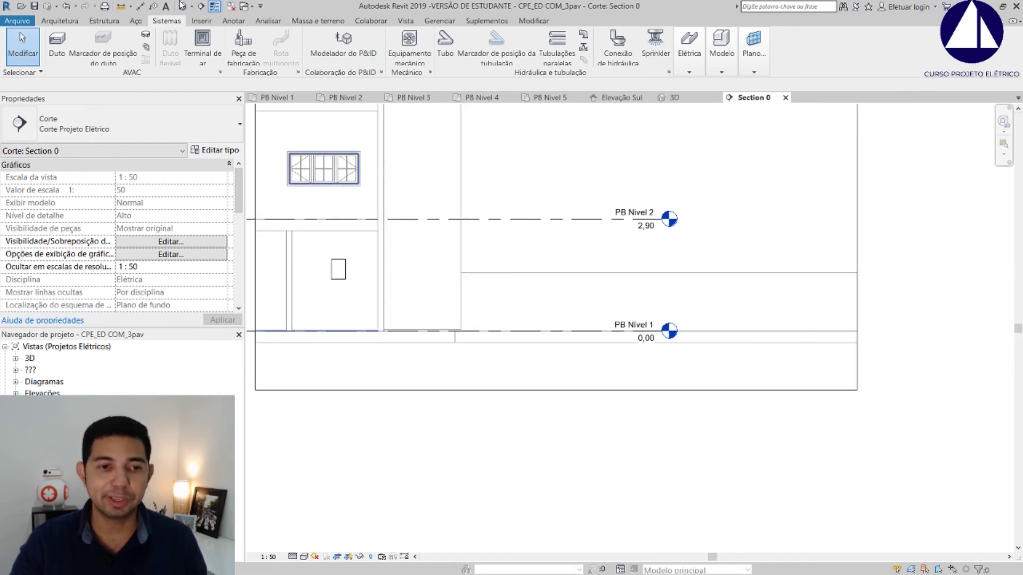
Start and cancel an electrical equipment placement in the Section 0 view.
left_click(693, 73)
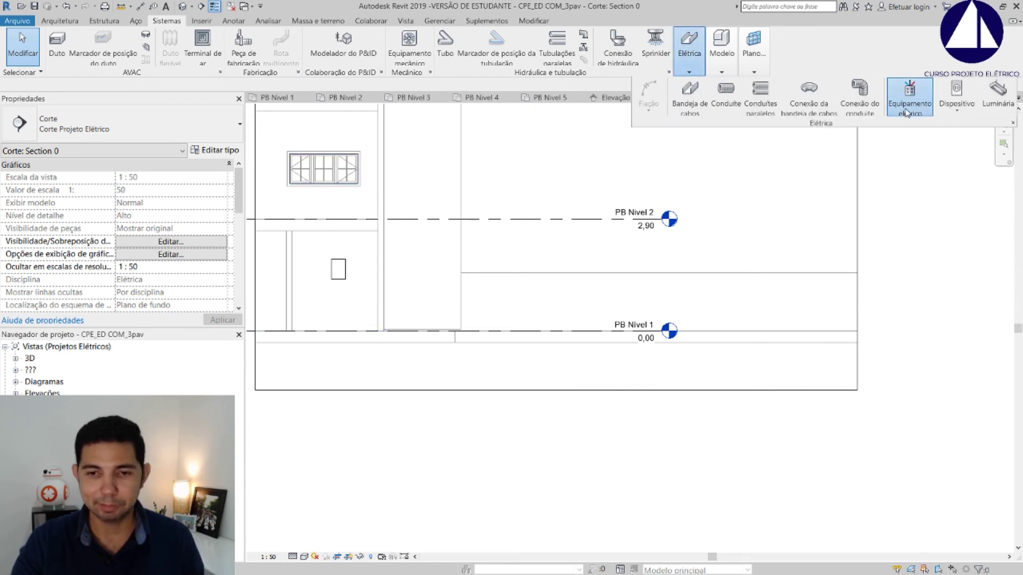
left_click(909, 104)
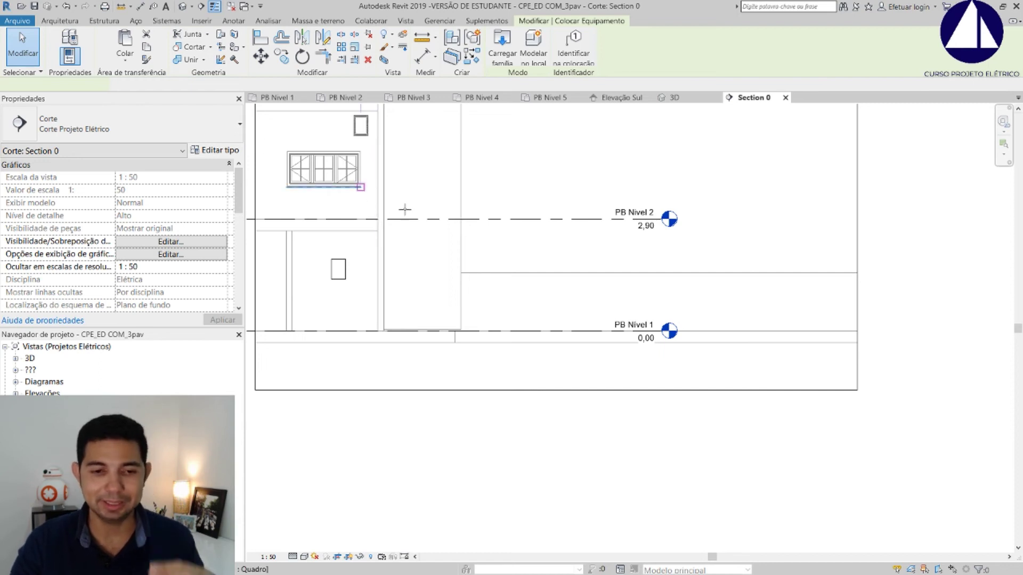
key("Escape")
key("Escape")
scroll(456, 215, "up", 3)
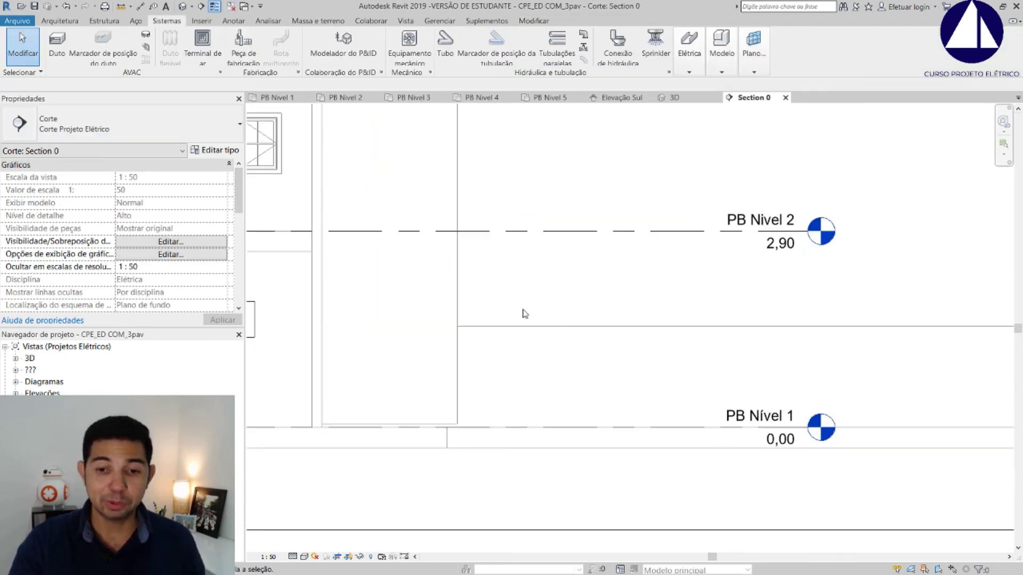
scroll(525, 315, "down", 3)
middle_click_drag(525, 314, 521, 354)
Return to the PB Nivel 1 floor plan and pan it down and left.
key("ctrl+Tab")
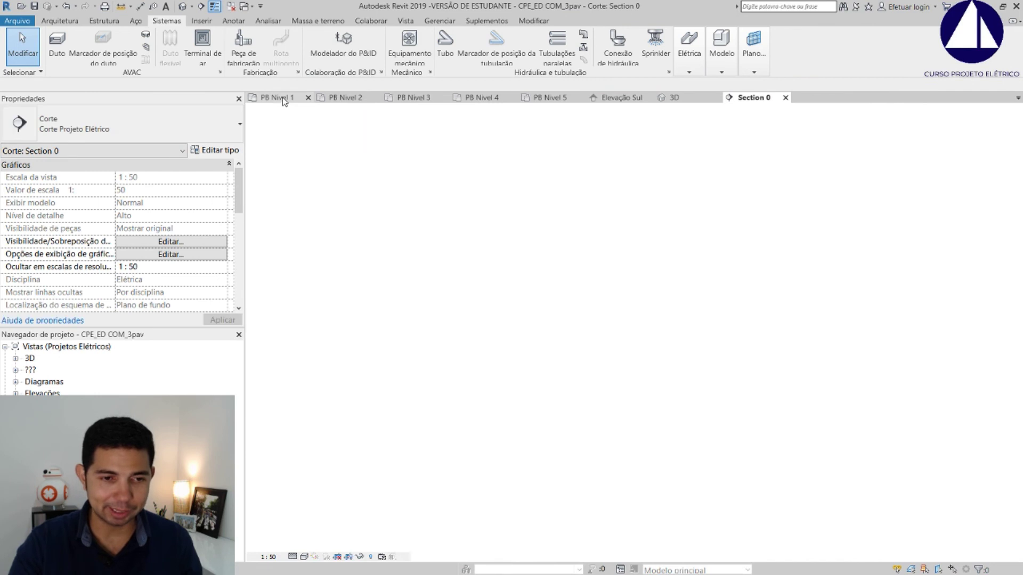
scroll(527, 295, "up", 1)
middle_click_drag(528, 294, 511, 320)
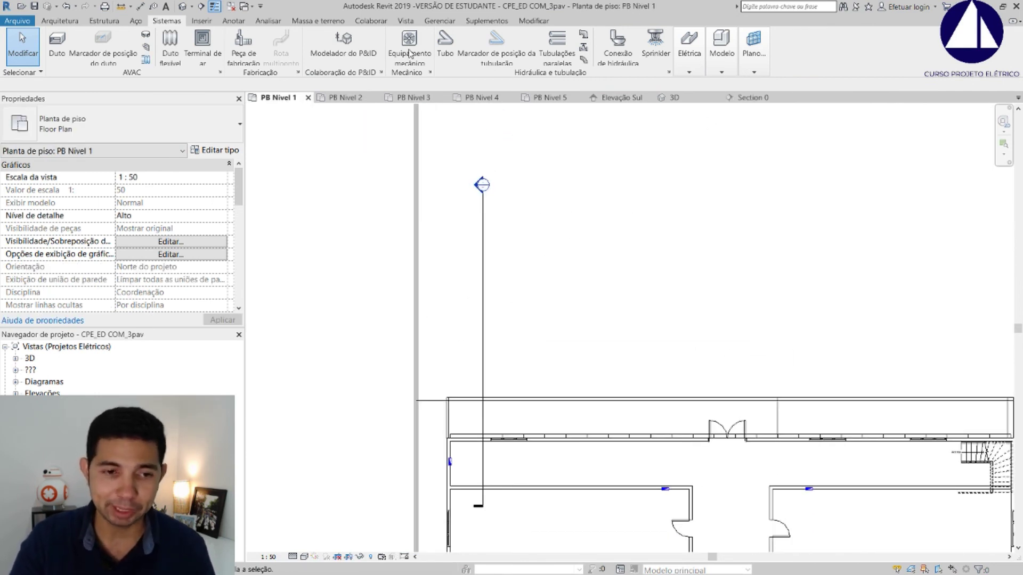
Start Electrical Equipment placement with the 9.1 Centro de Medição Módulo de Medição type.
left_click(692, 65)
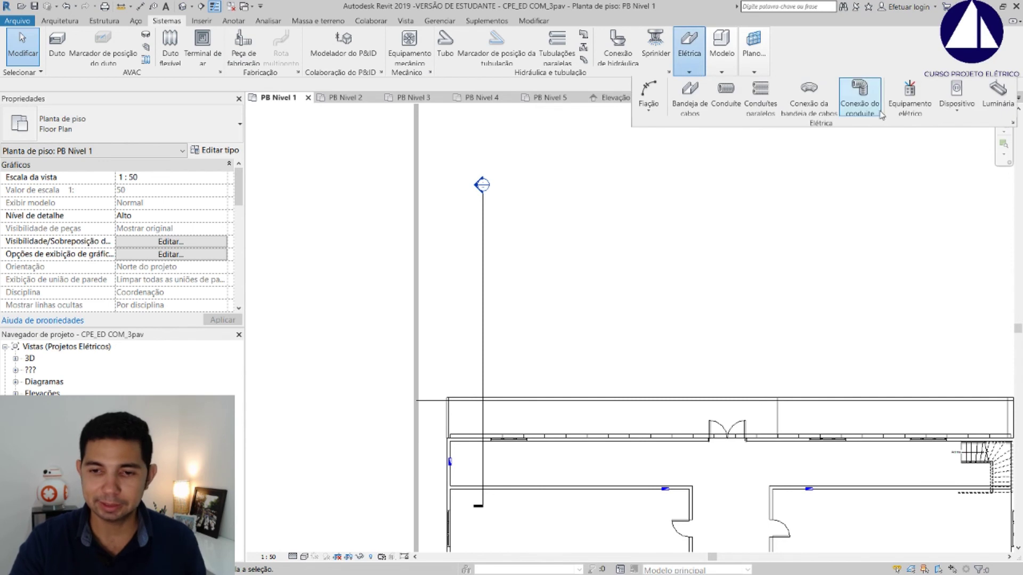
left_click(909, 96)
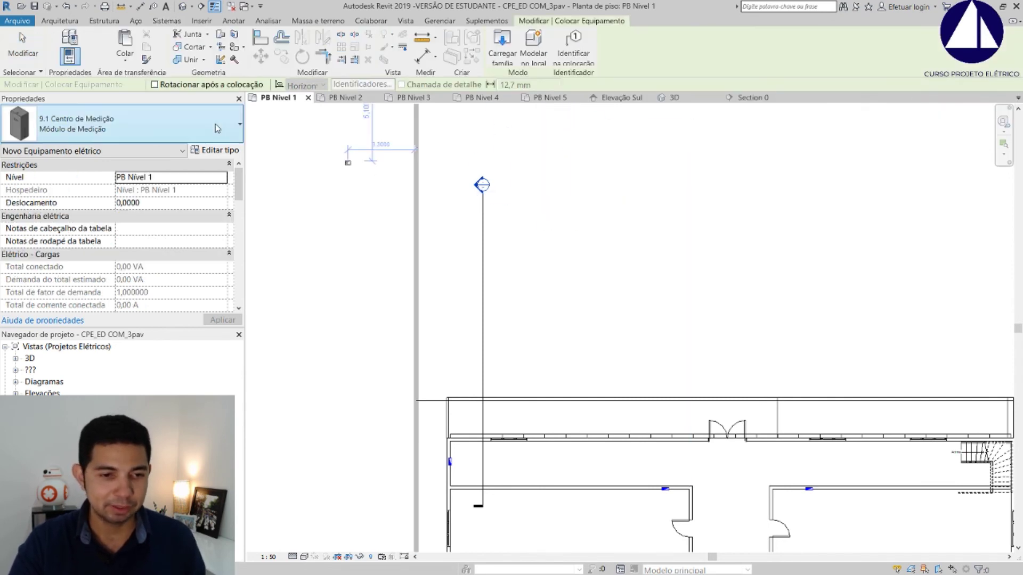
left_click(231, 125)
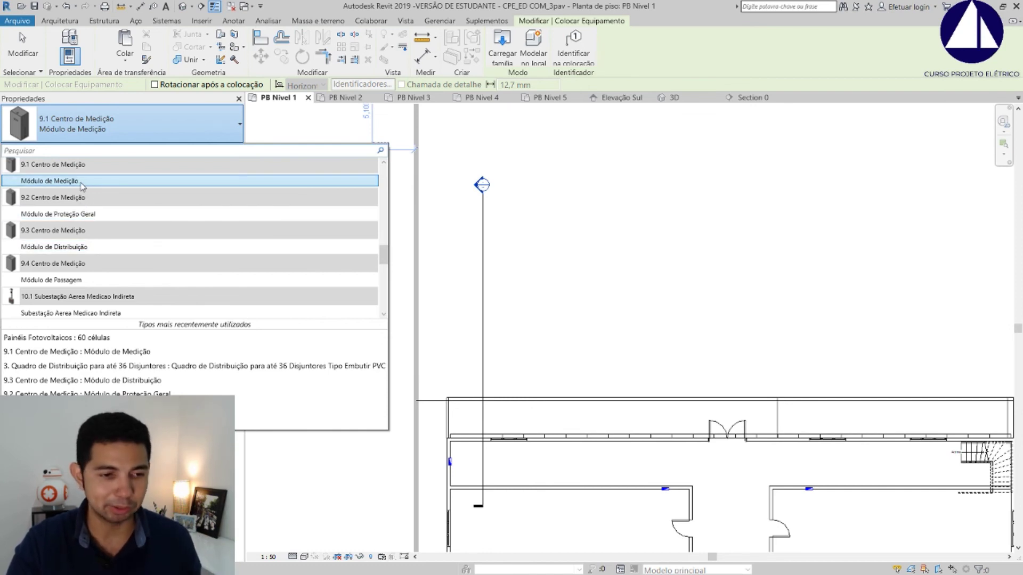
left_click_drag(83, 186, 83, 257)
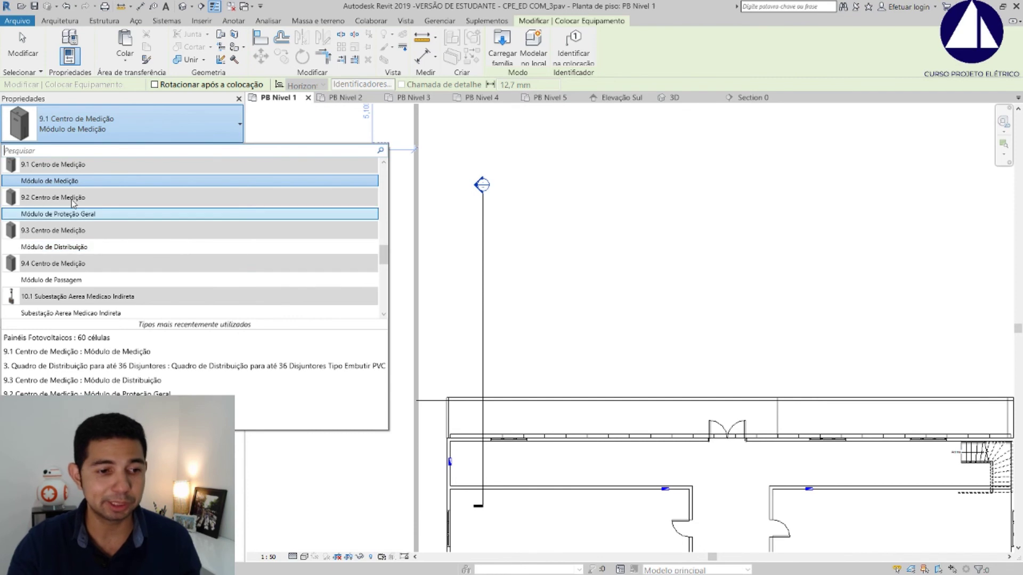
left_click(75, 181)
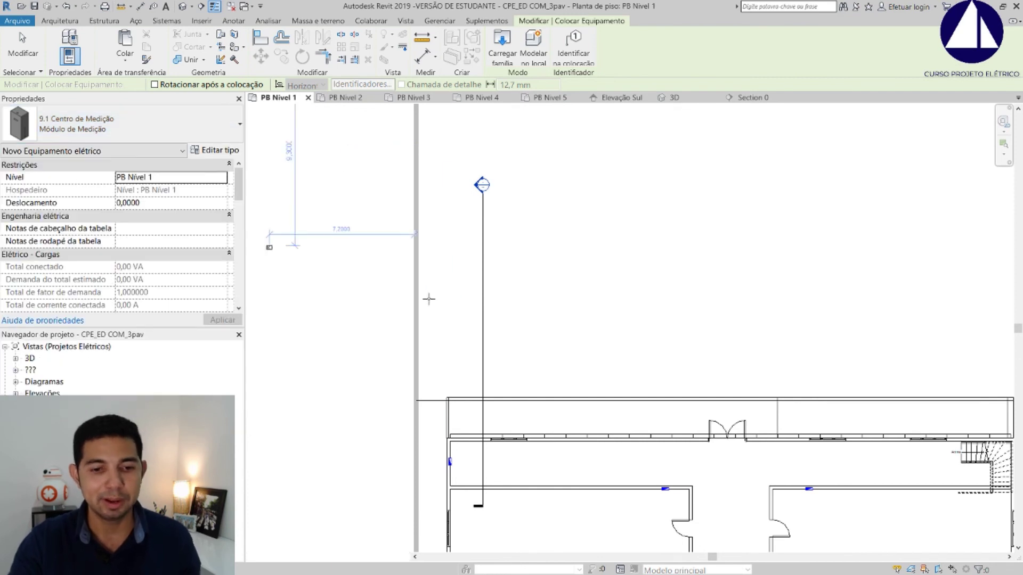
Rotate the metering module to align with the wall and place it on PB Nivel 1.
scroll(426, 297, "up", 2)
scroll(418, 298, "up", 2)
scroll(417, 307, "up", 2)
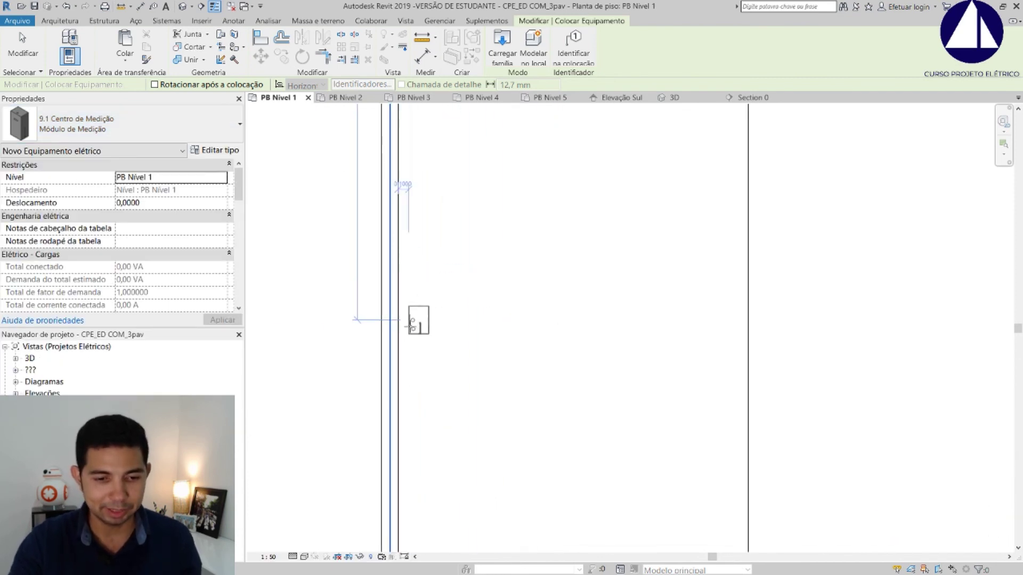
key("space")
scroll(412, 336, "up", 2)
scroll(415, 337, "down", 2)
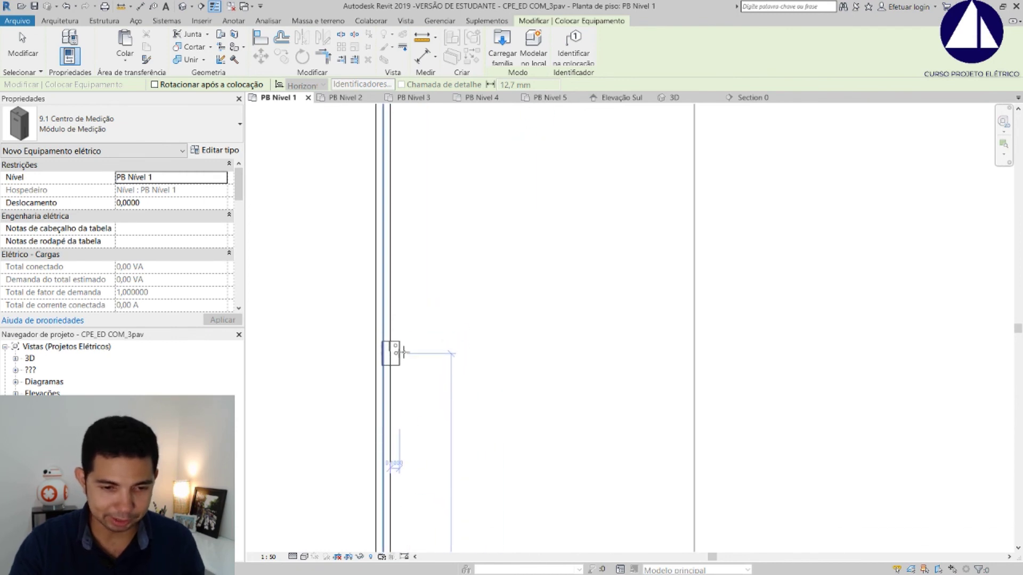
scroll(405, 352, "up", 1)
scroll(404, 352, "up", 1)
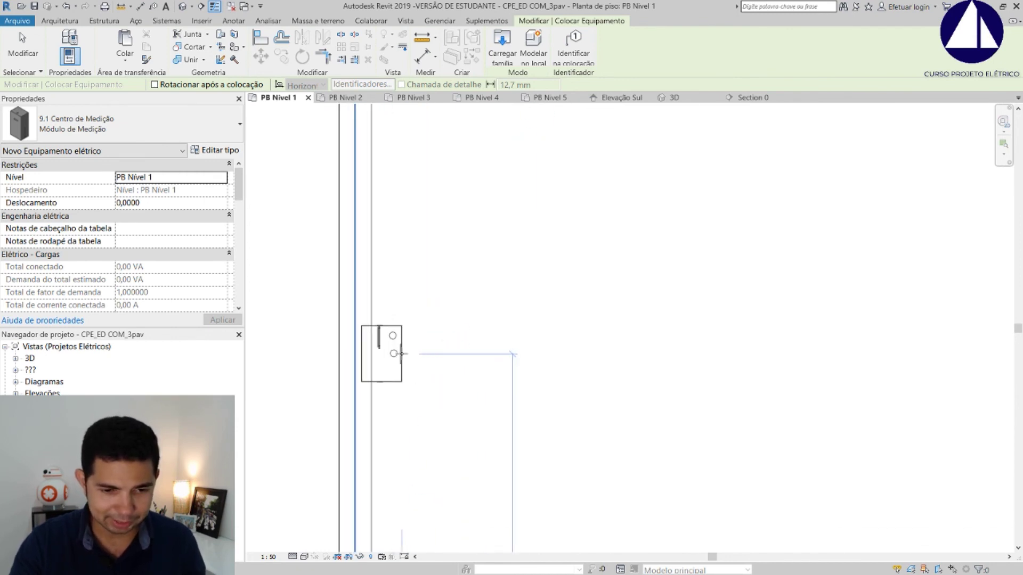
scroll(401, 354, "up", 2)
scroll(403, 353, "up", 1)
scroll(419, 345, "down", 1)
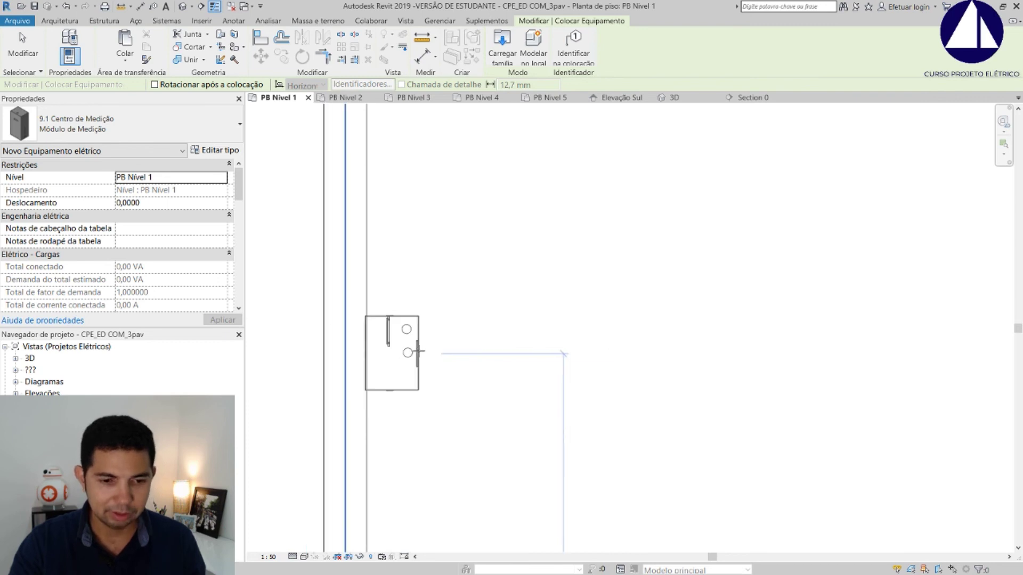
scroll(427, 340, "down", 1)
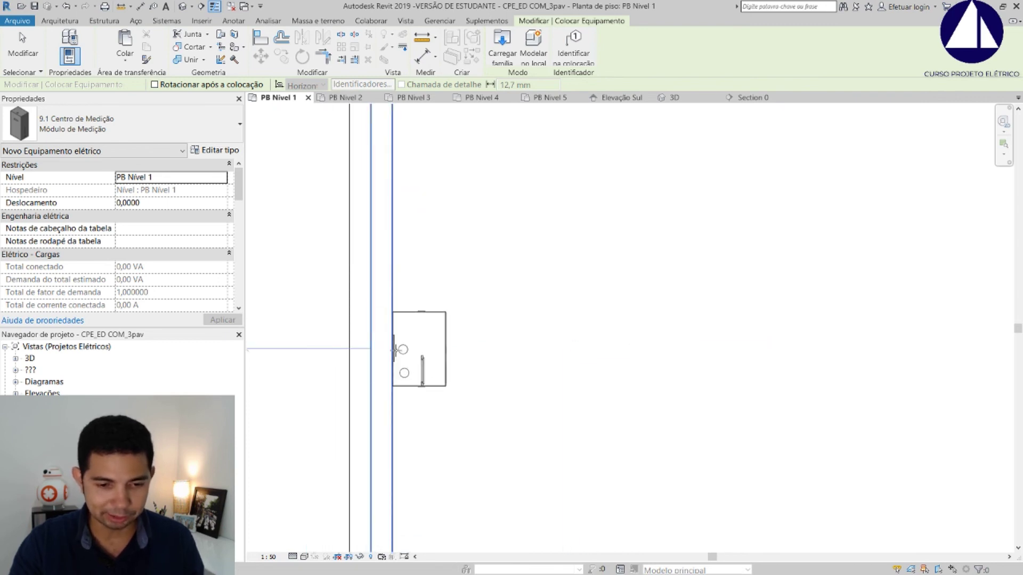
left_click(395, 349)
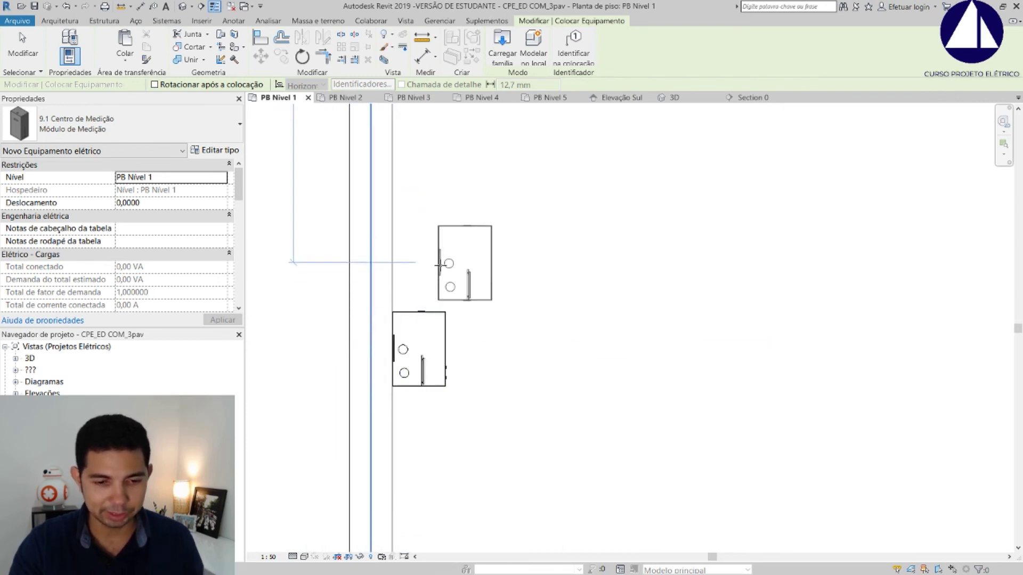
key("Escape")
key("Escape")
scroll(426, 259, "up", 1)
scroll(421, 298, "up", 1)
Open Section 0 and locate the metering module against its wall.
scroll(414, 347, "up", 1)
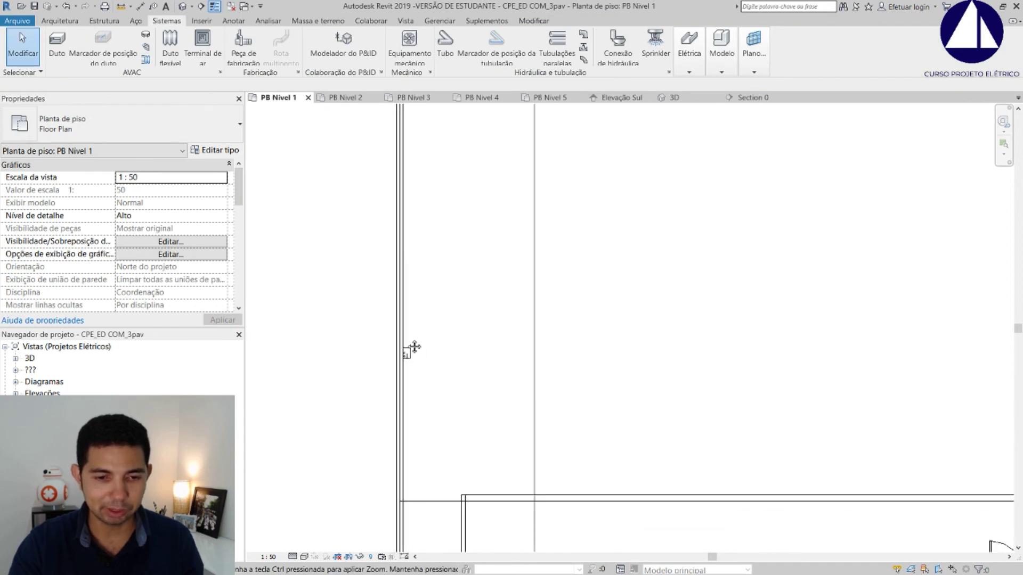
scroll(415, 347, "down", 2)
double_click(485, 161)
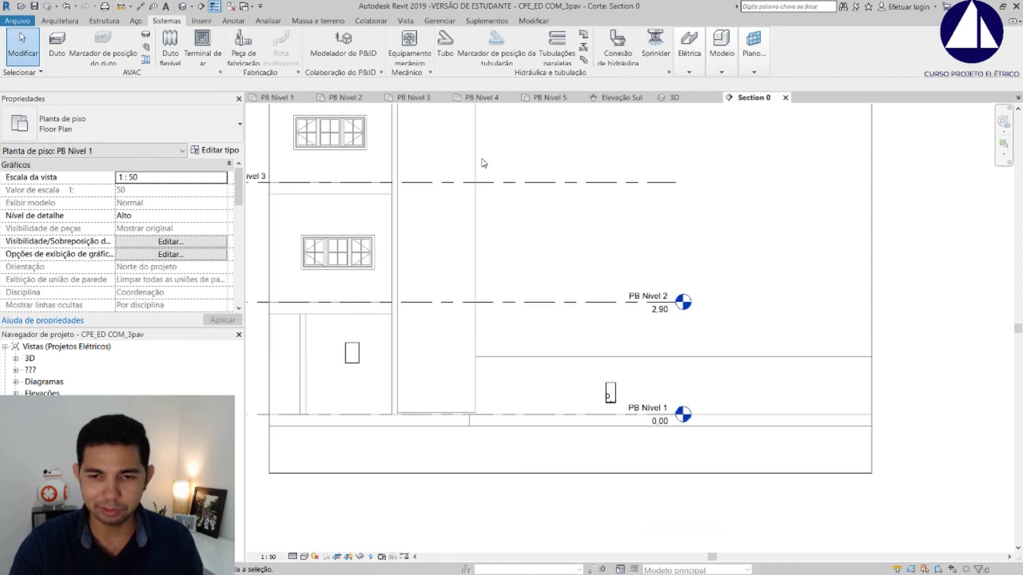
scroll(600, 366, "down", 1)
scroll(599, 367, "up", 3)
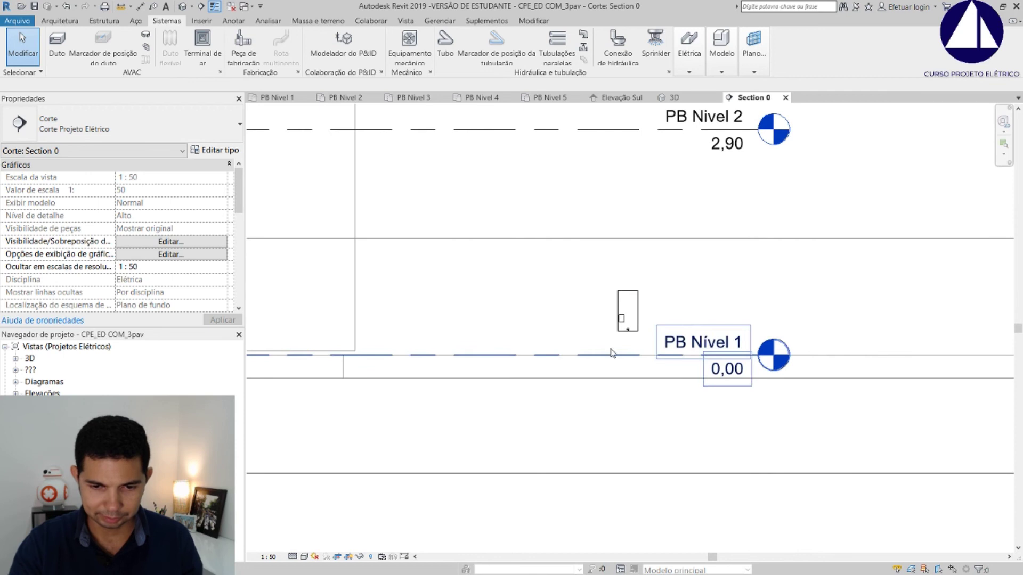
left_click(626, 312)
left_click(616, 247)
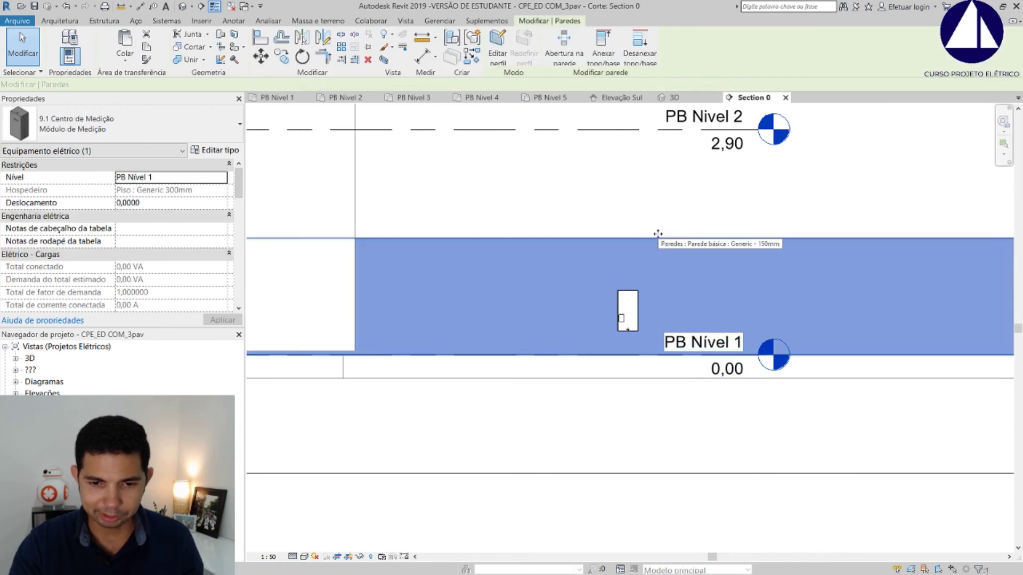
scroll(657, 235, "down", 3)
scroll(658, 235, "down", 2)
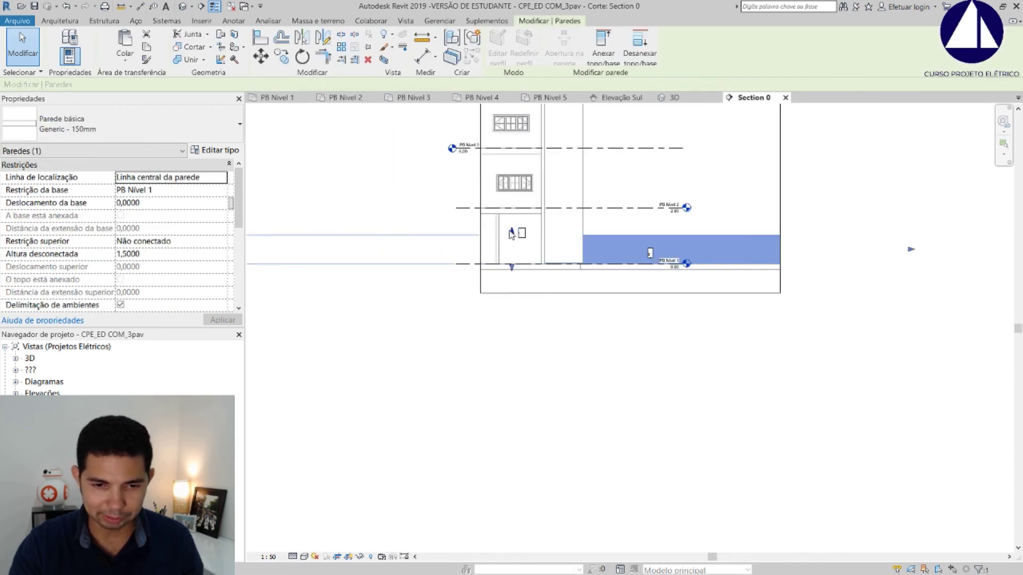
key("Escape")
scroll(652, 231, "up", 3)
Move the metering module up 0.5 and deselect it.
left_click(651, 288)
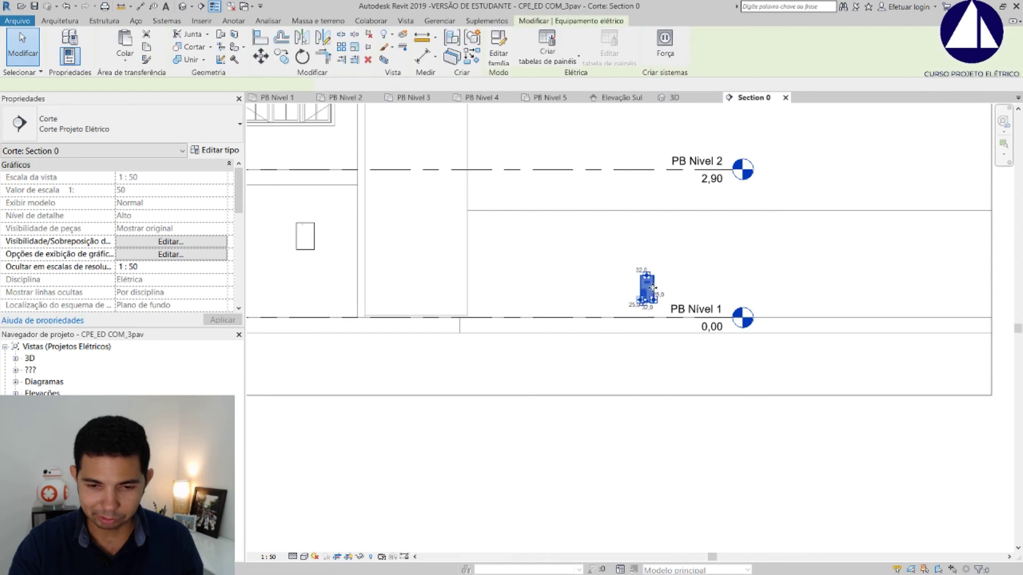
scroll(652, 288, "up", 1)
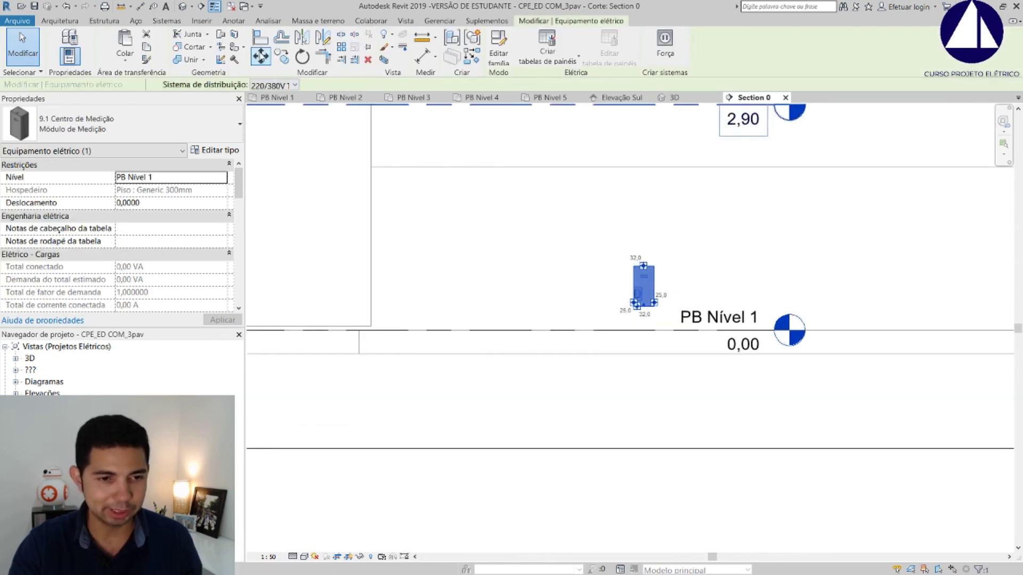
left_click_drag(636, 304, 616, 316)
left_click(634, 305)
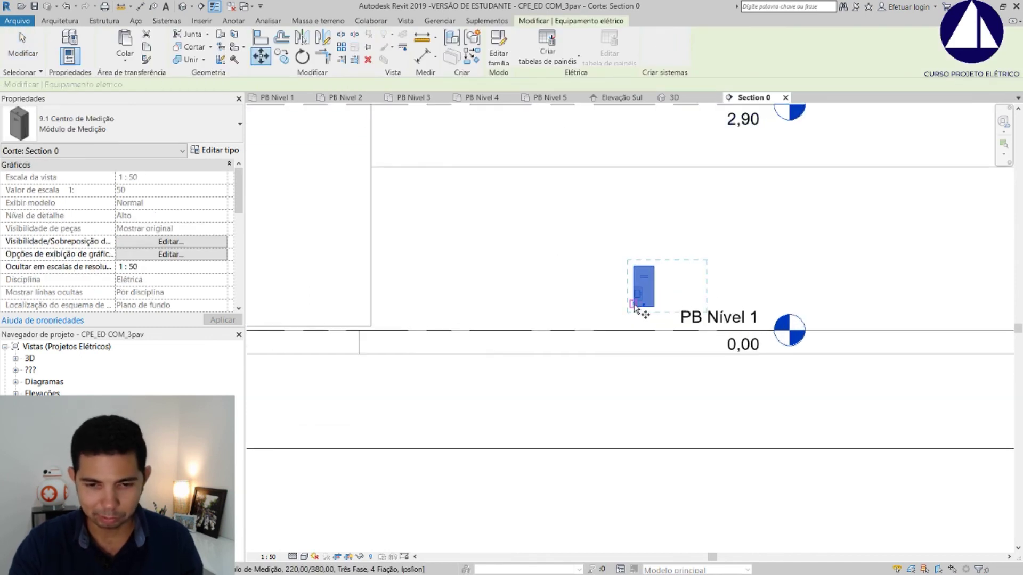
left_click(634, 267)
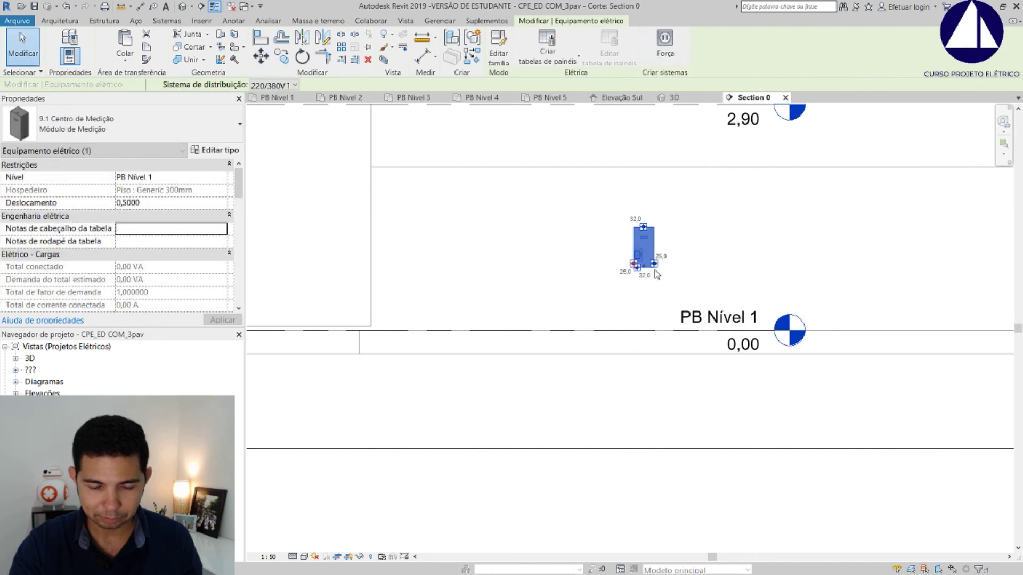
left_click(686, 248)
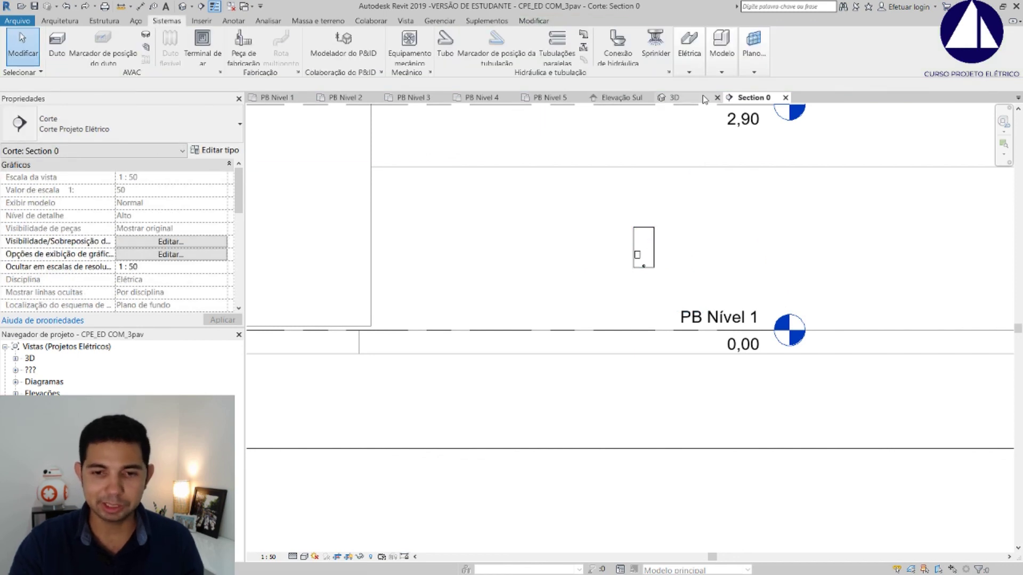
Switch to the 3D view and set its graphic display to Consistent Colors.
left_click(704, 99)
scroll(611, 149, "down", 2)
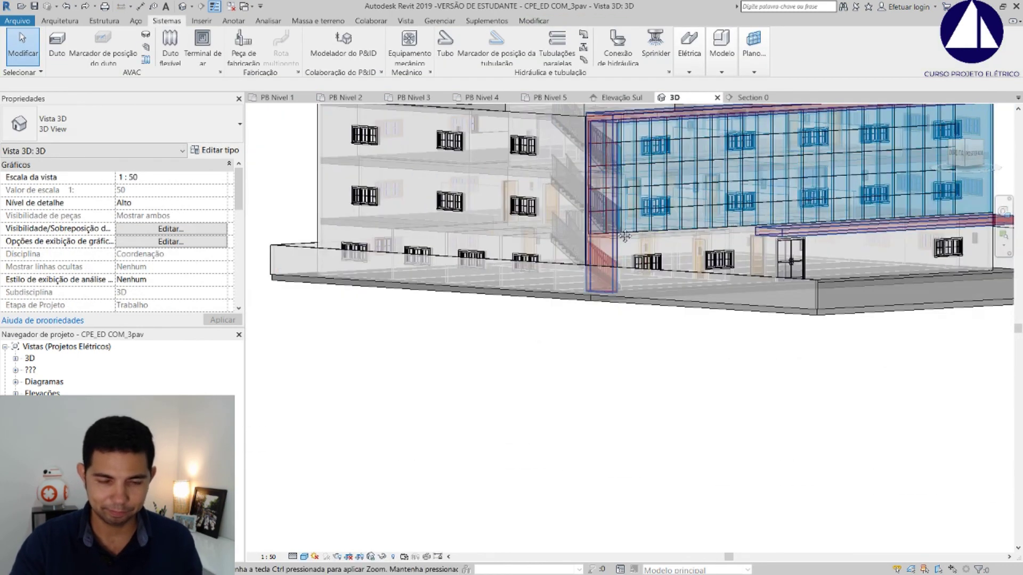
scroll(624, 236, "down", 3)
middle_click_drag(625, 236, 348, 502, "shift")
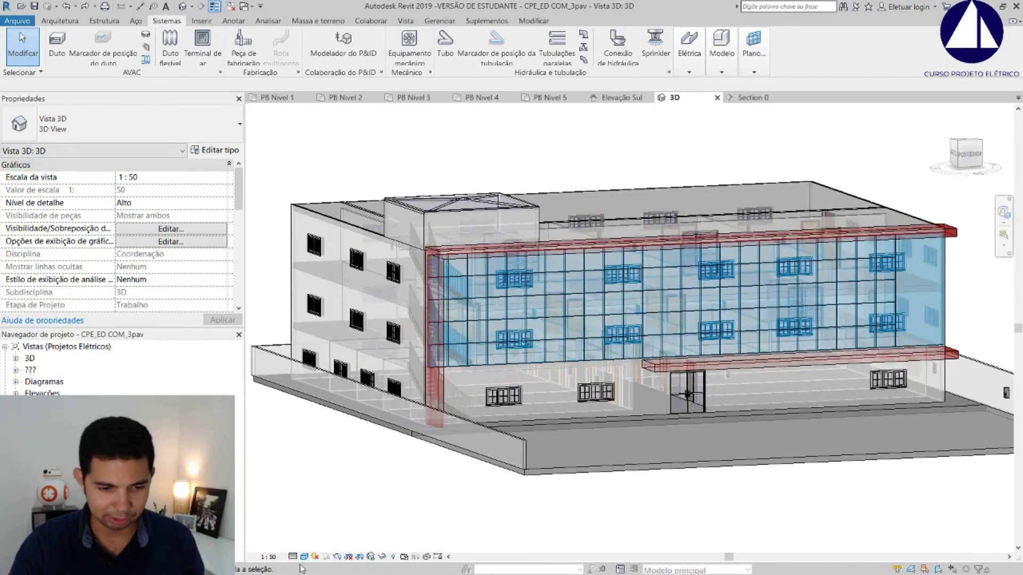
left_click(302, 557)
left_click(360, 459)
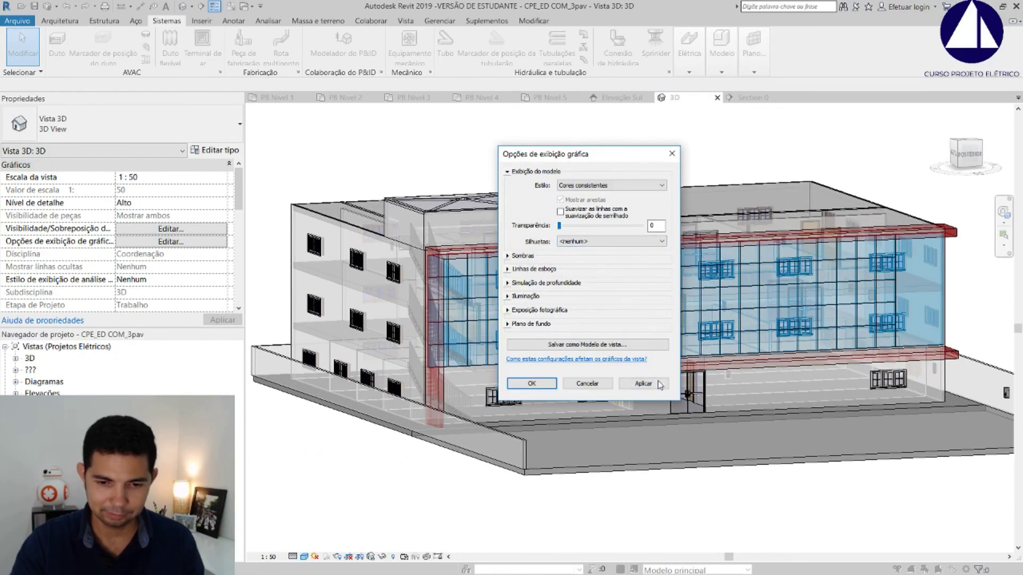
left_click(532, 384)
Orbit and zoom the 3D view to inspect the wall-mounted metering module and façade.
middle_click_drag(484, 291, 839, 349, "shift")
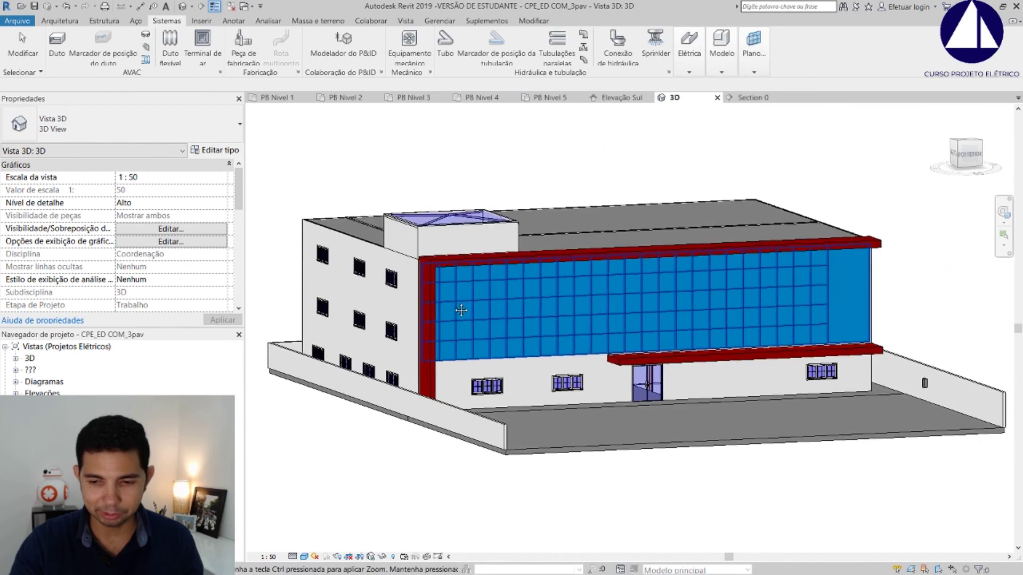
scroll(839, 349, "up", 2)
scroll(852, 354, "up", 2)
scroll(855, 354, "up", 2)
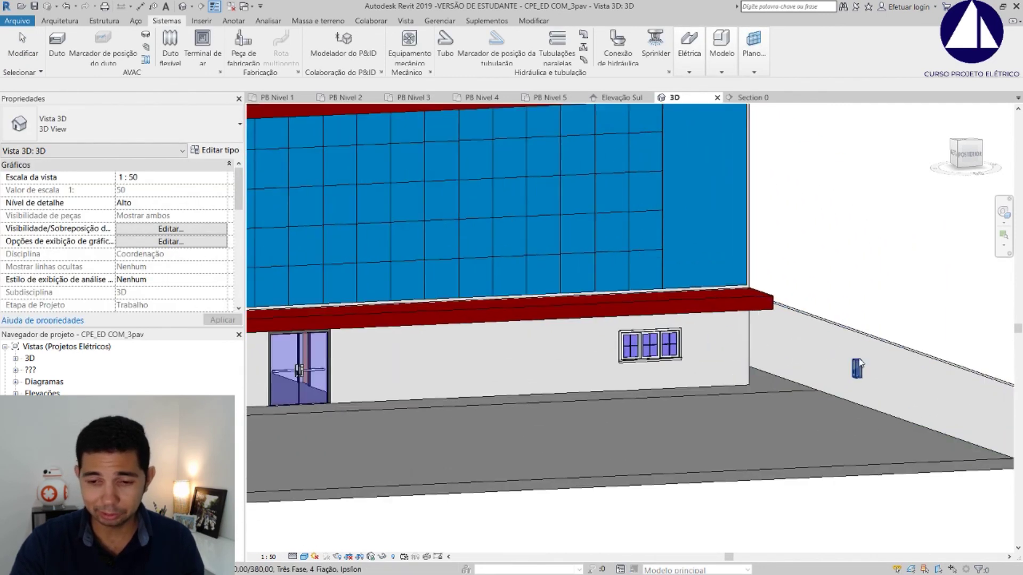
scroll(855, 356, "up", 2)
middle_click_drag(792, 372, 849, 388, "shift")
scroll(784, 283, "up", 2)
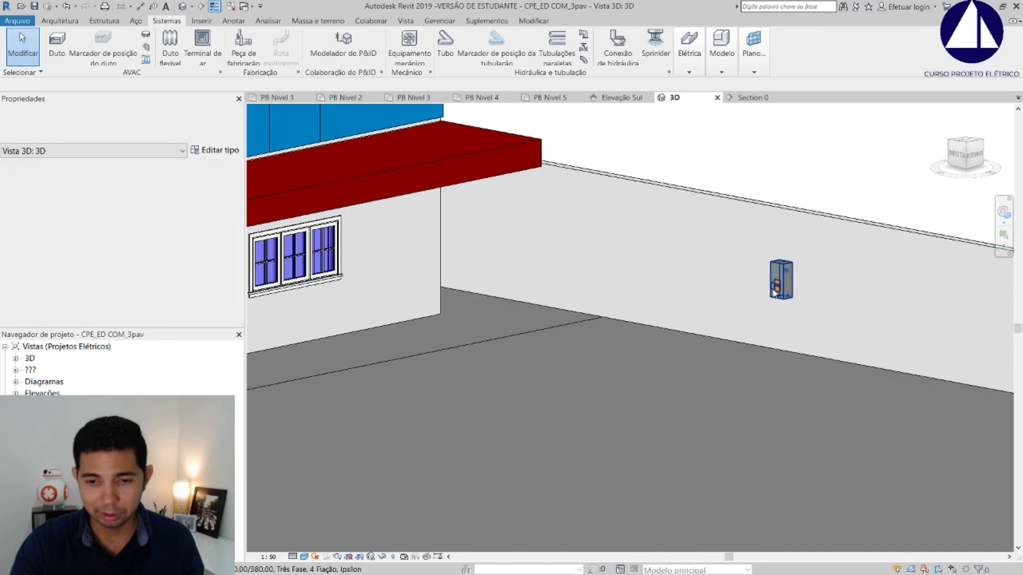
scroll(805, 288, "up", 1)
scroll(805, 288, "down", 2)
scroll(746, 210, "down", 1)
scroll(796, 311, "up", 1)
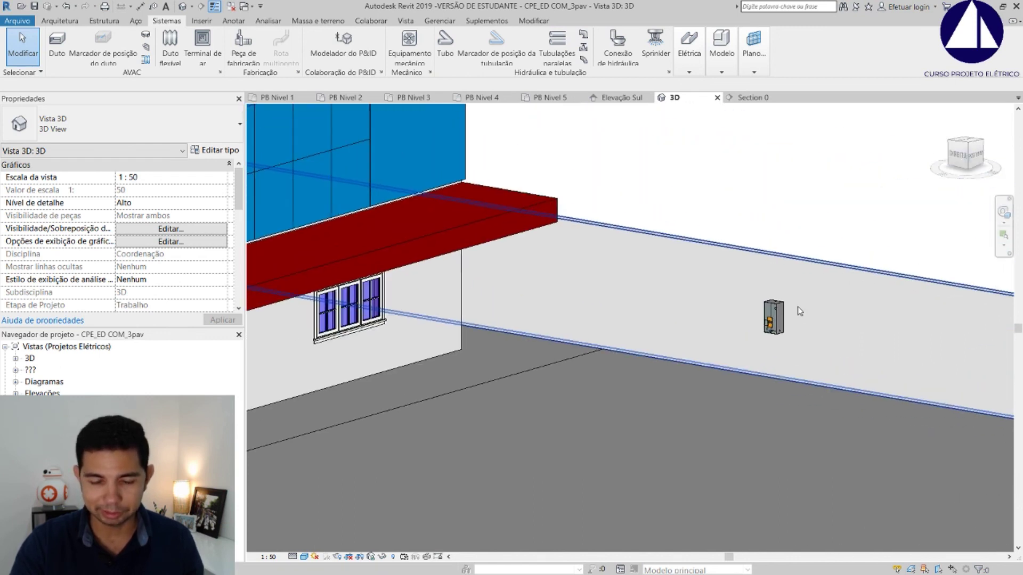
scroll(779, 246, "up", 1)
scroll(779, 247, "down", 1)
mouse_move(758, 286)
middle_mouse_down("shift")
mouse_move(773, 332)
mouse_move(607, 366)
mouse_move(692, 351)
mouse_move(677, 322)
middle_mouse_up("shift")
scroll(772, 333, "down", 2)
scroll(718, 341, "up", 2)
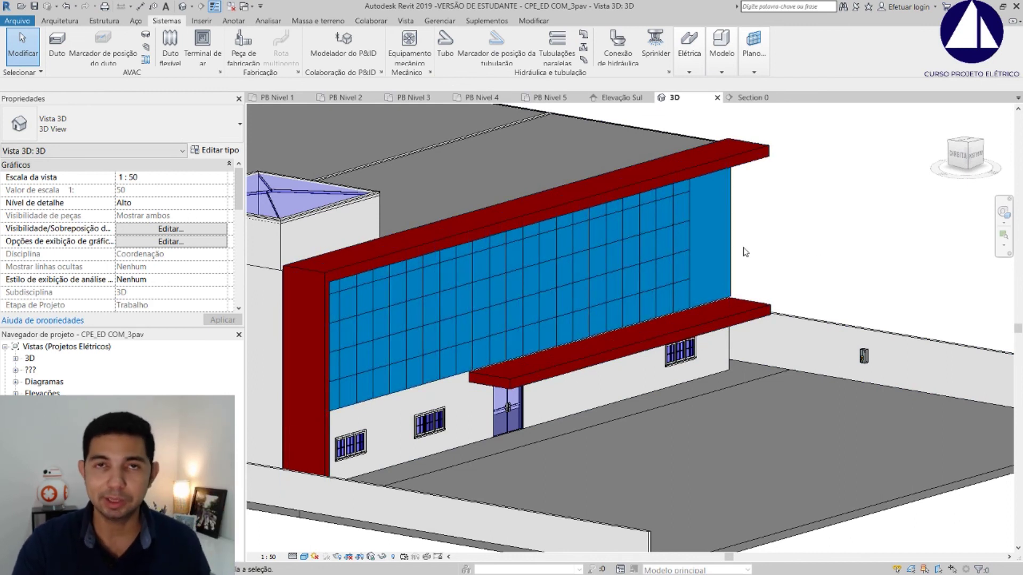
Create a 3-pole, 20 A power circuit for the metering module, leaving its panel as Nenhum.
left_click(864, 358)
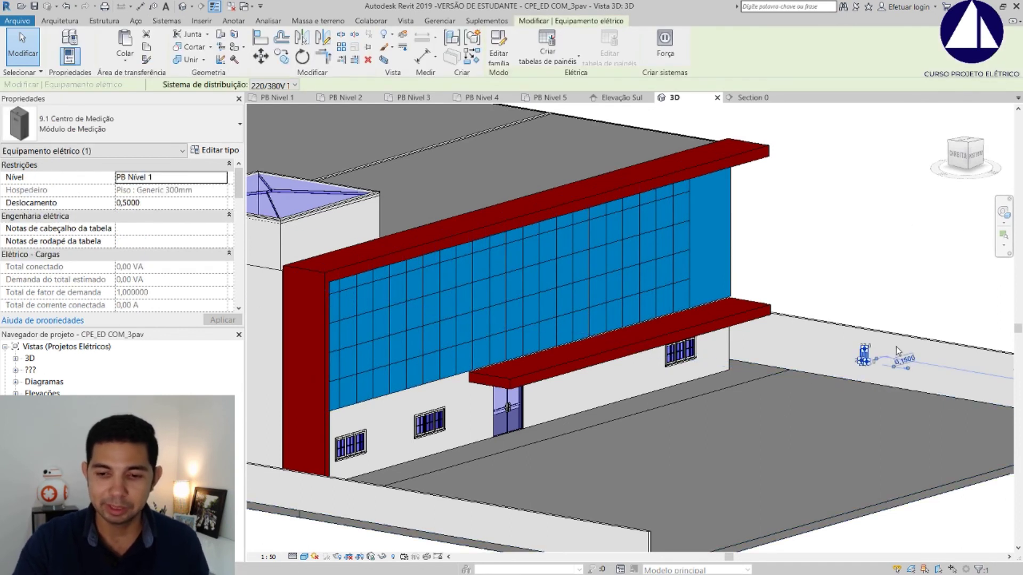
scroll(888, 351, "up", 2)
scroll(863, 266, "up", 1)
scroll(784, 246, "up", 2)
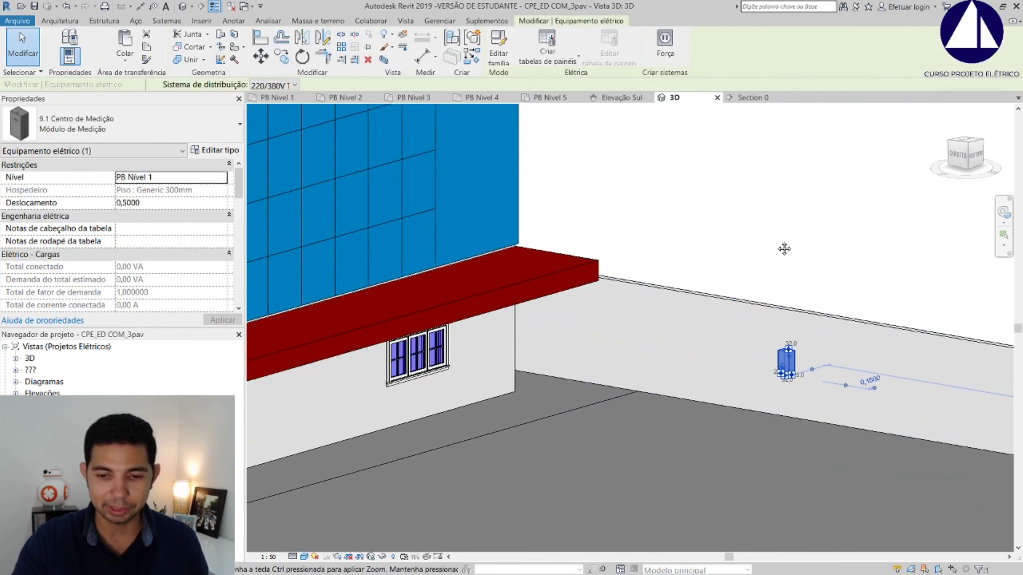
scroll(773, 261, "up", 1)
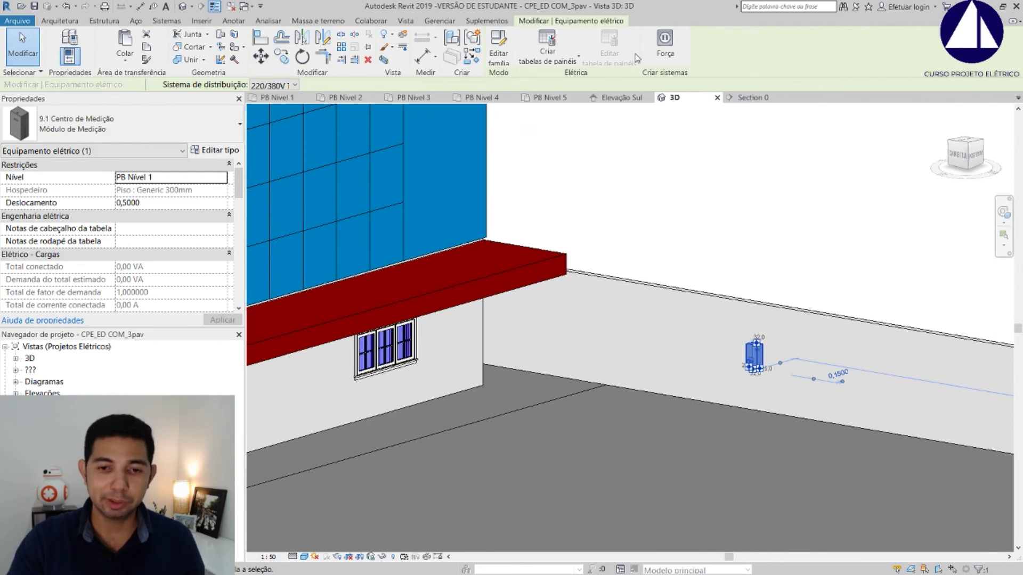
left_click(661, 52)
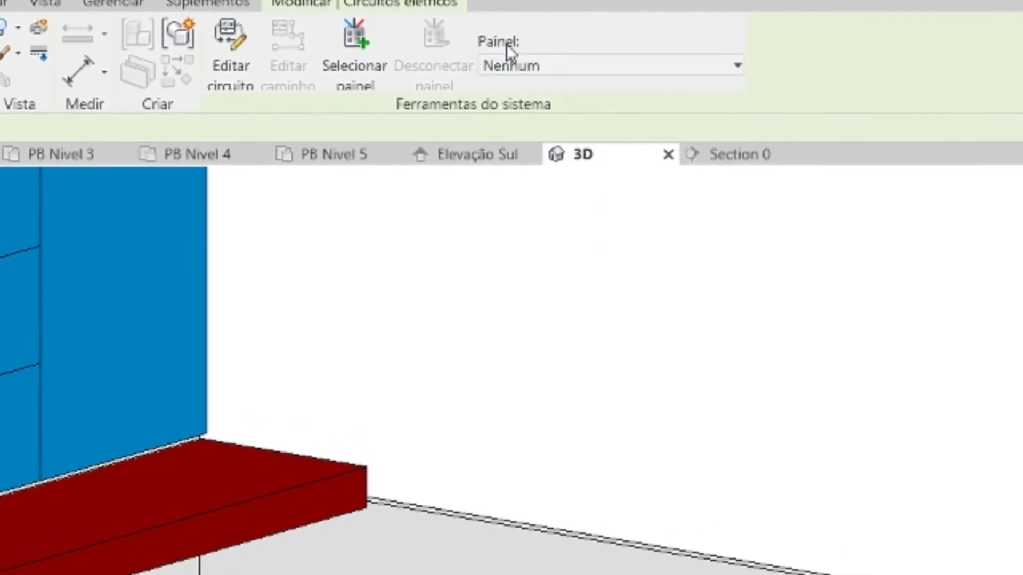
left_click(545, 68)
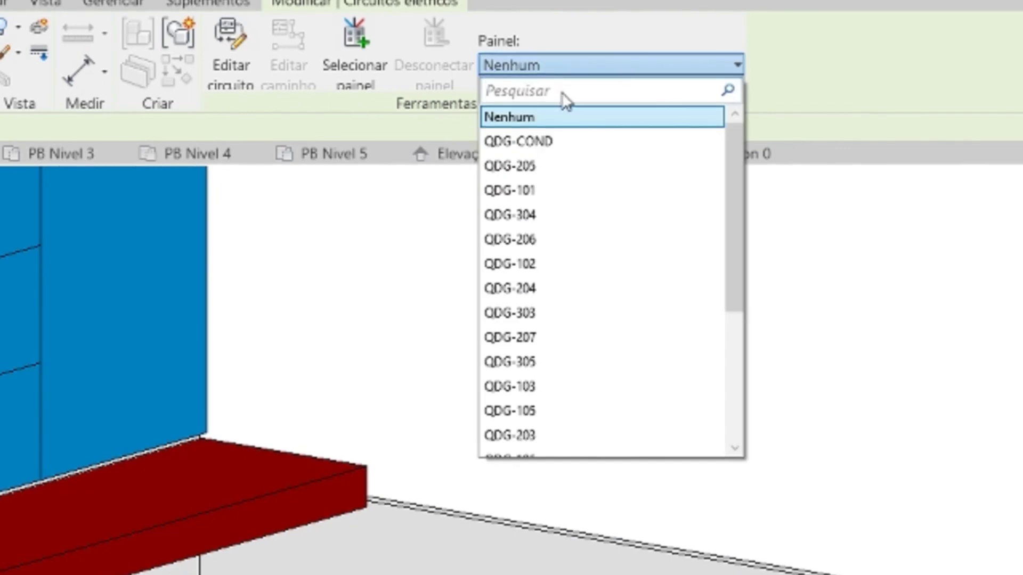
left_click_drag(735, 167, 755, 365)
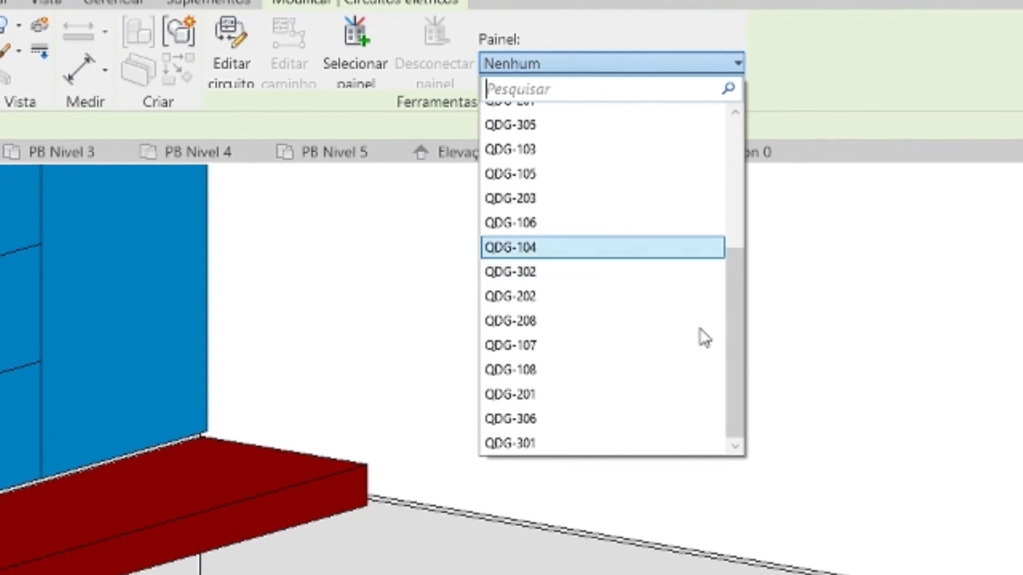
left_click_drag(748, 358, 751, 314)
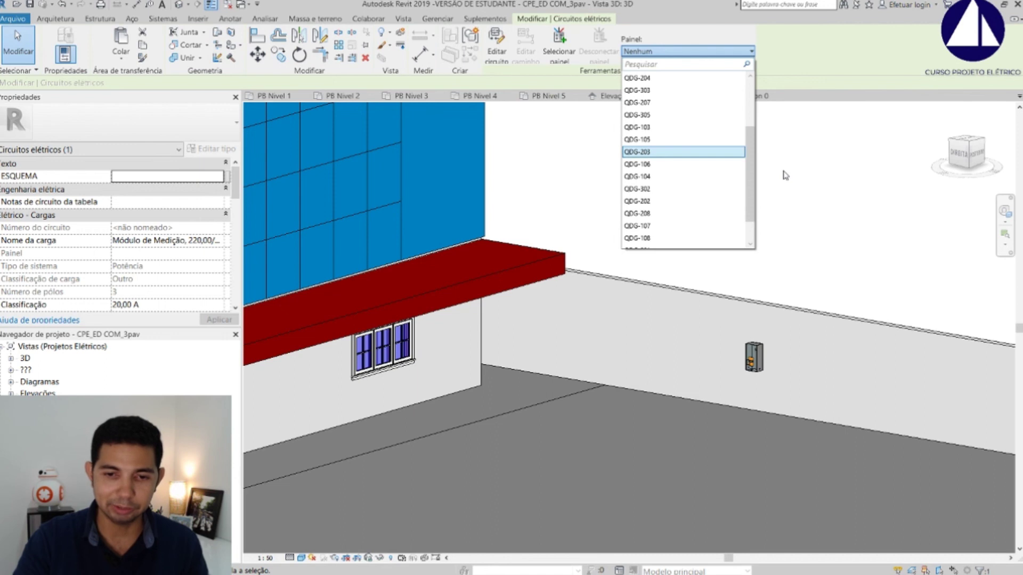
left_click(784, 175)
left_click(756, 357)
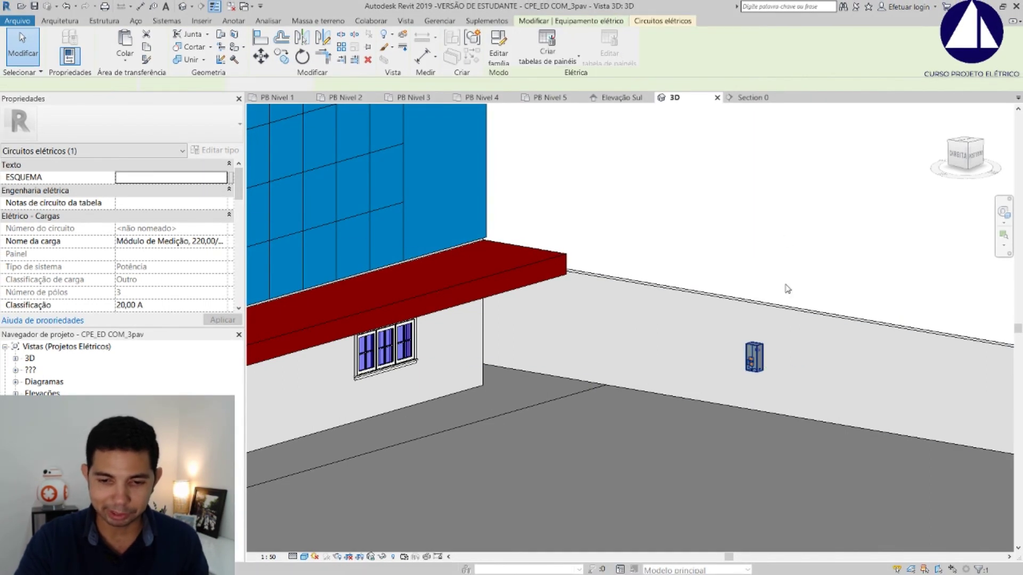
Set the module's Nome do painel to CM-SL301 in Properties and apply it.
left_click_drag(242, 182, 245, 258)
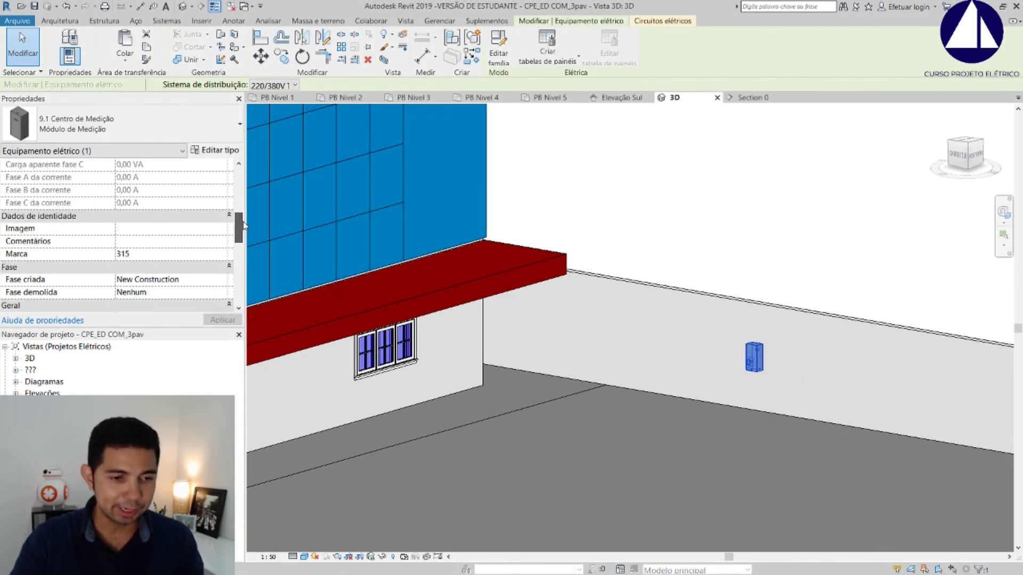
scroll(213, 276, "down", 3)
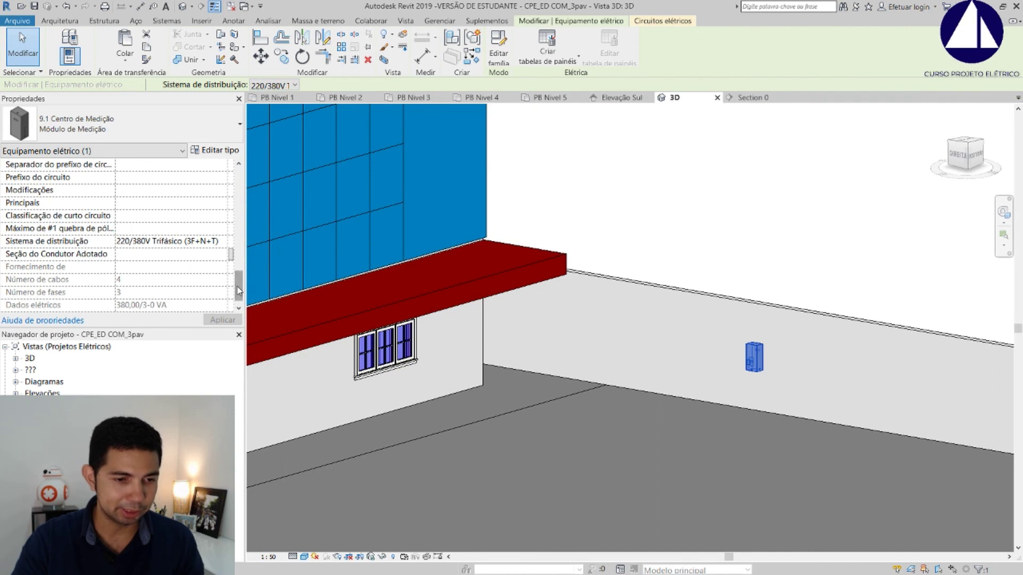
scroll(160, 240, "up", 5)
left_click(160, 202)
type("CM-SL301")
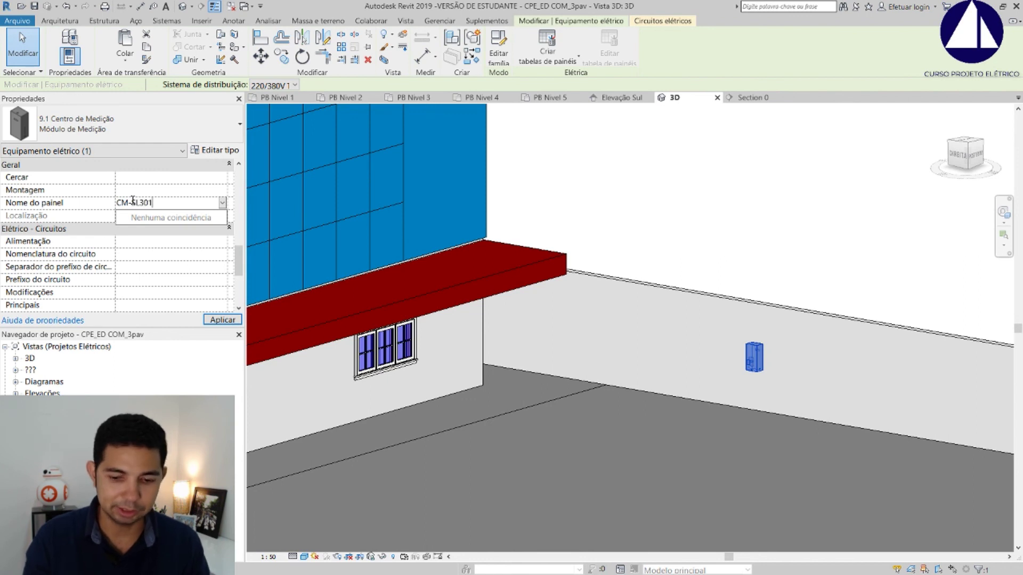
key("Return")
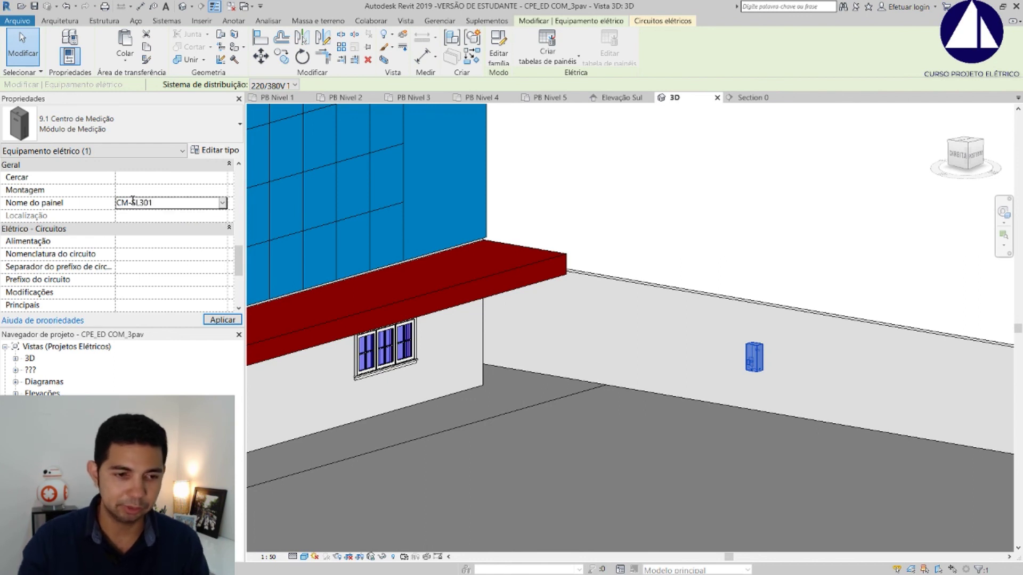
left_click(216, 326)
key("Escape")
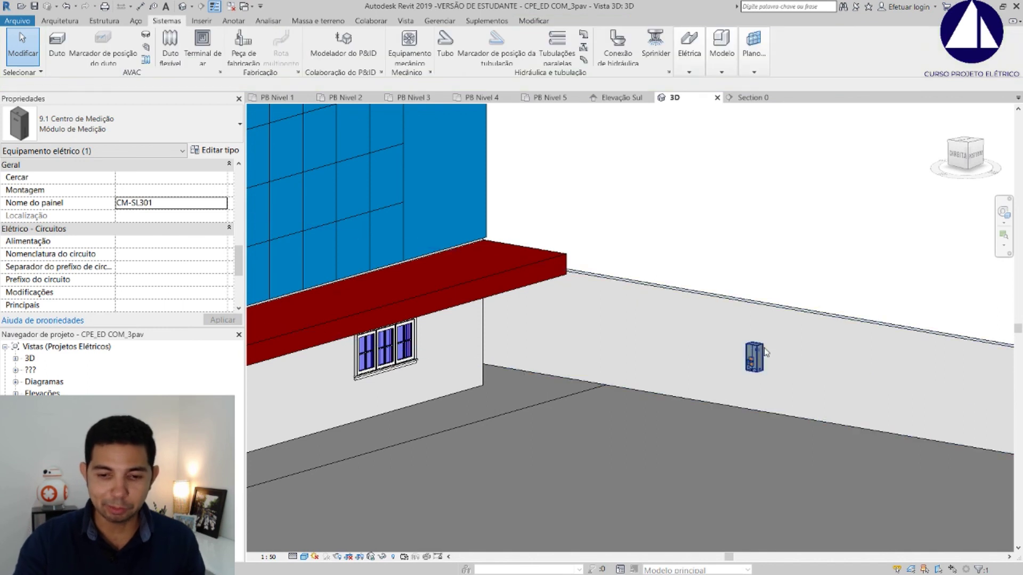
scroll(774, 269, "down", 2)
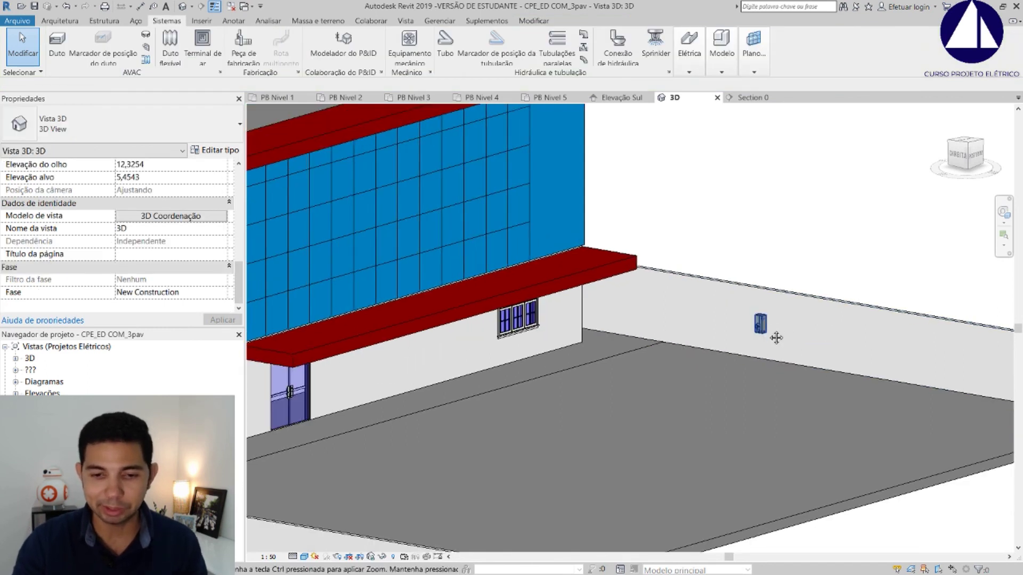
scroll(767, 357, "up", 2)
scroll(760, 342, "up", 1)
scroll(760, 342, "up", 1)
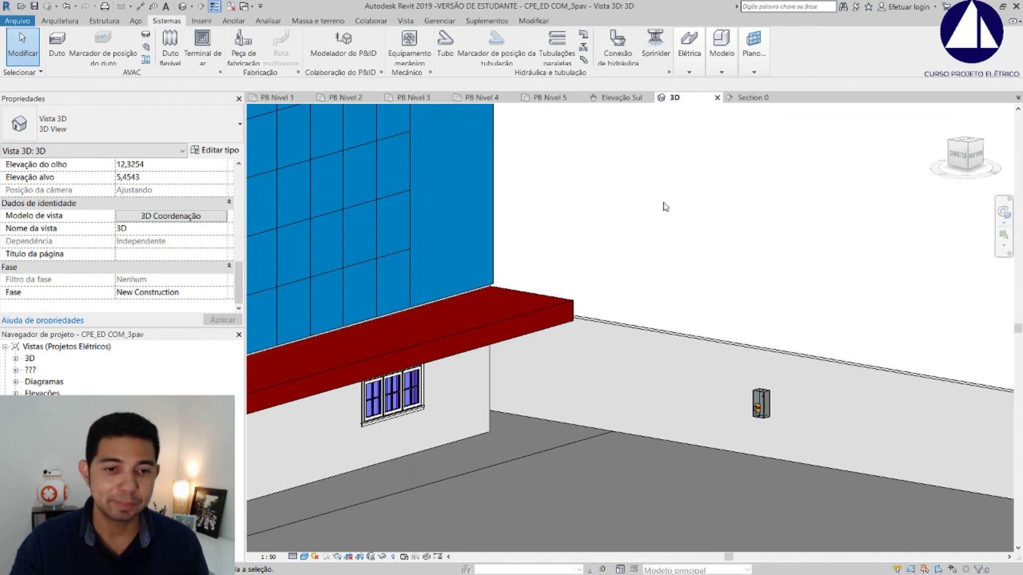
On the PB Nivel 3 plan, select distribution panel QDG-301.
left_click(415, 97)
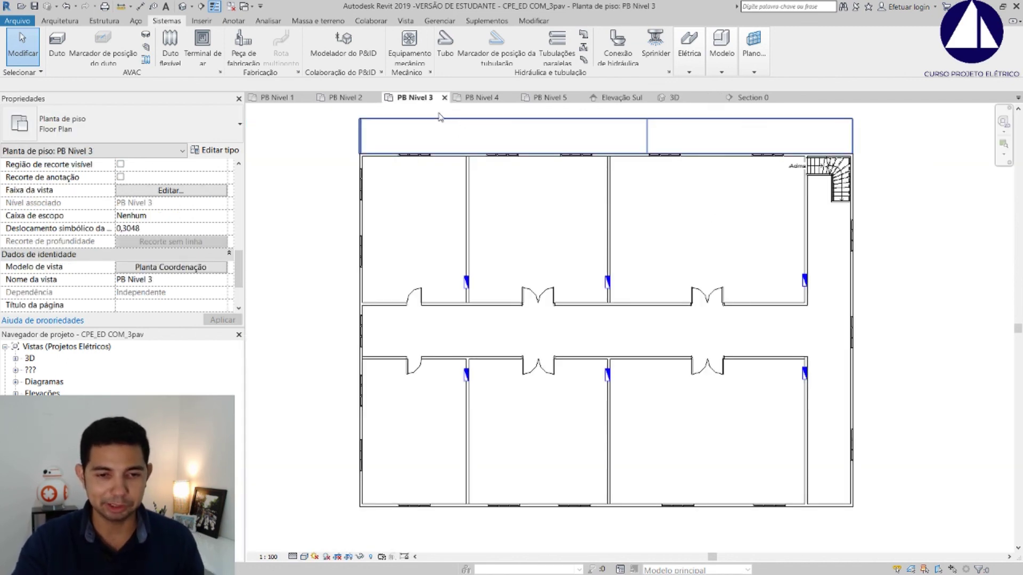
scroll(785, 405, "up", 2)
scroll(786, 404, "up", 2)
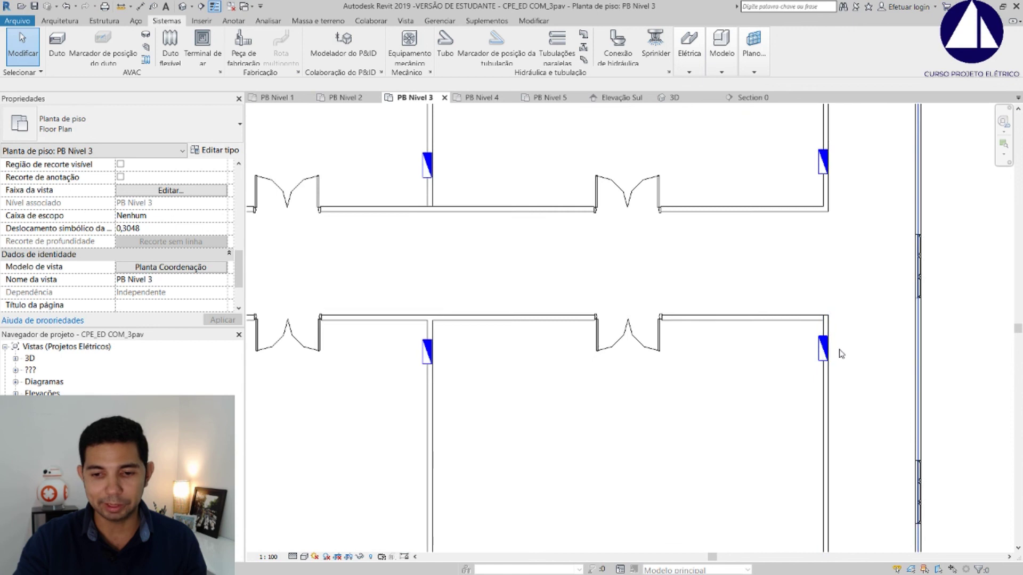
scroll(841, 354, "up", 2)
left_click(811, 342)
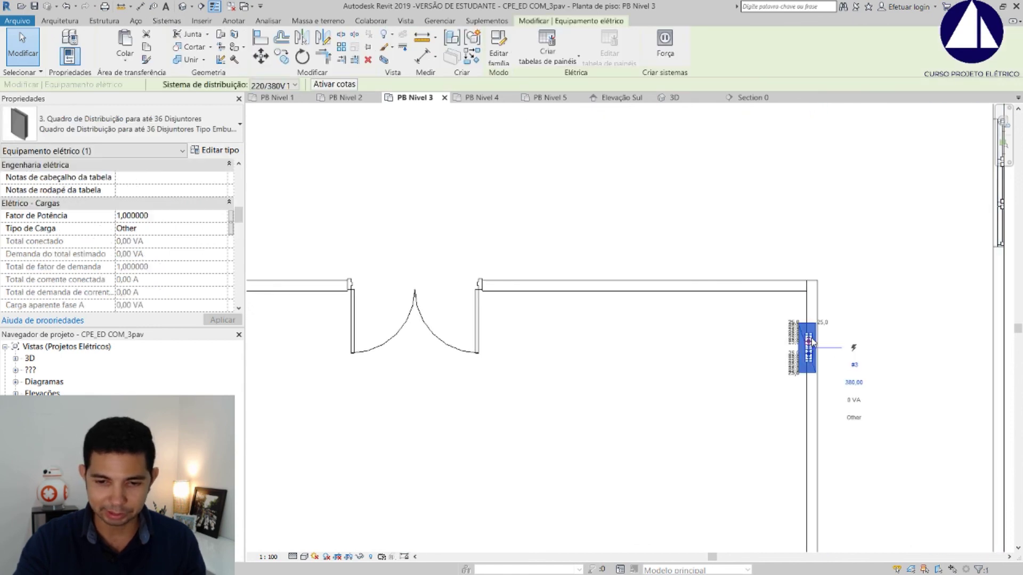
left_click(810, 343)
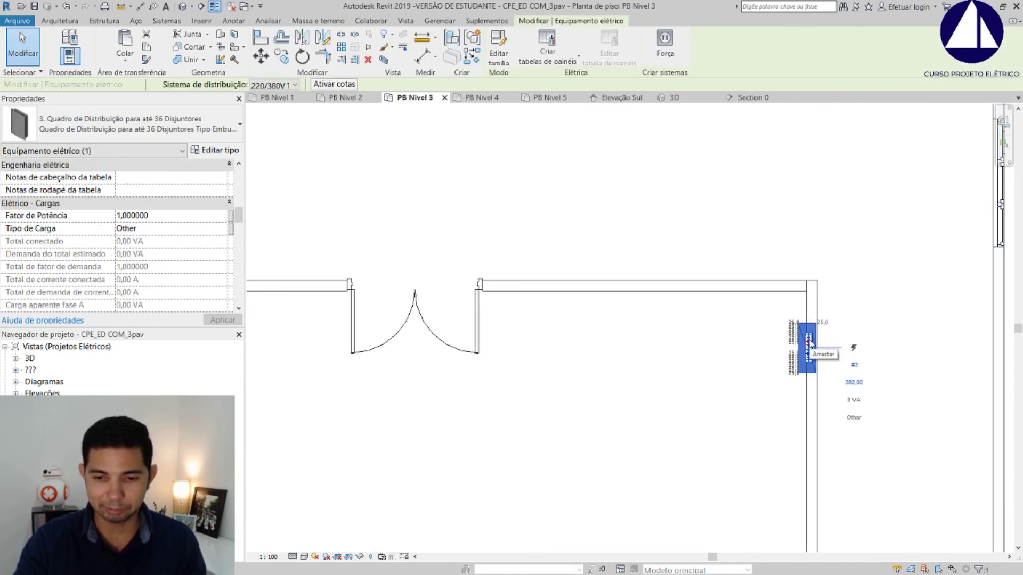
scroll(811, 345, "up", 2)
key("Escape")
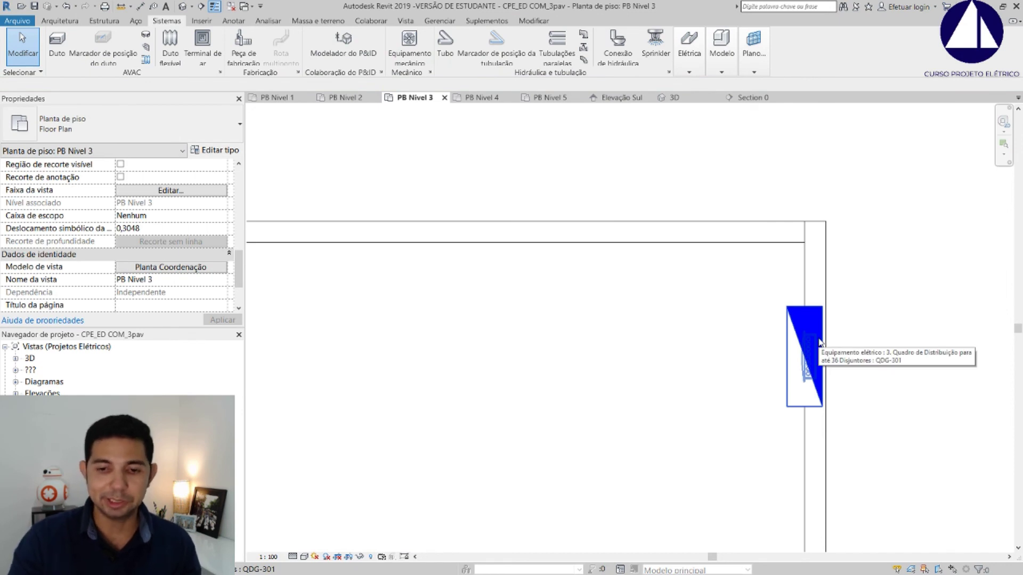
left_click(819, 343)
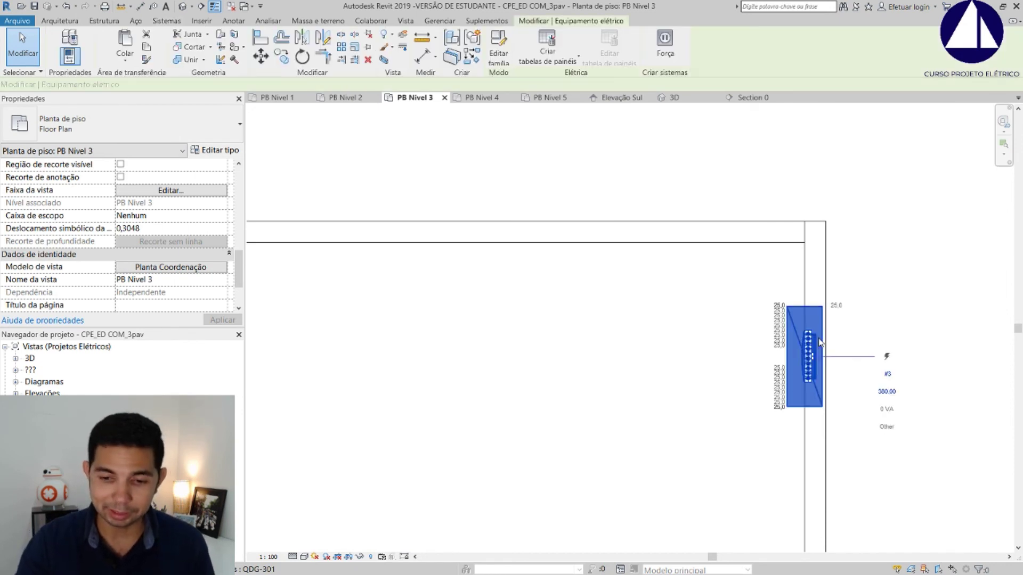
Create a power circuit for QDG-301, confirming its poles and voltage, and open the panel list.
left_click(665, 45)
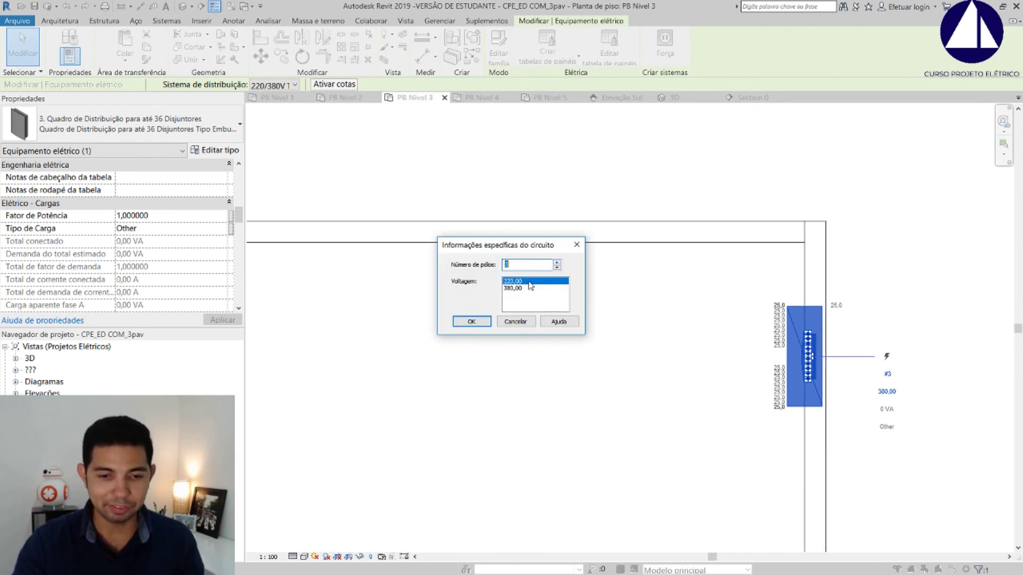
left_click(471, 321)
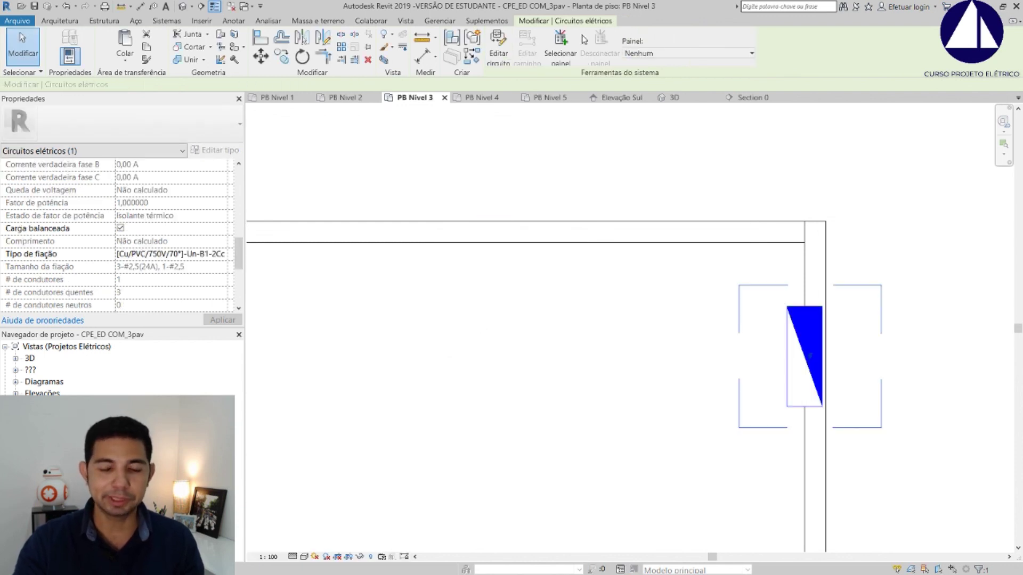
left_click(661, 54)
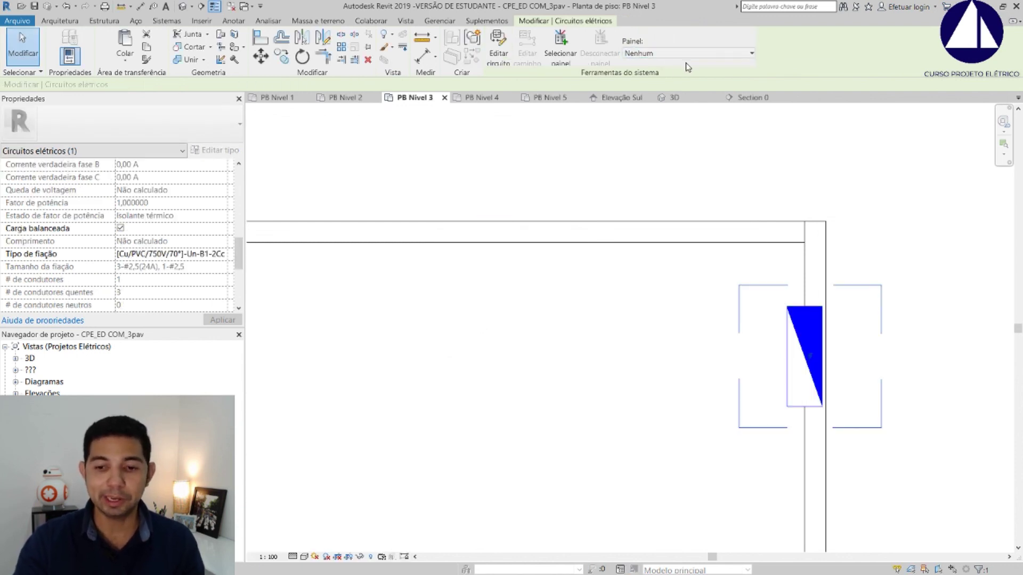
left_click(744, 54)
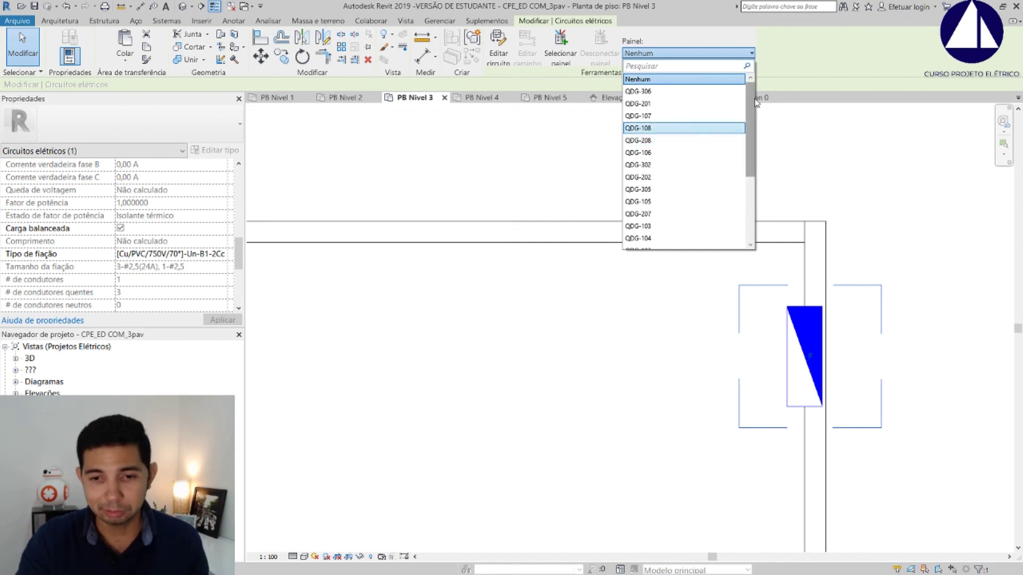
Set QDG-301's power circuit Panel to CM-SL301, then zoom around the plan to check it.
left_click_drag(750, 103, 746, 177)
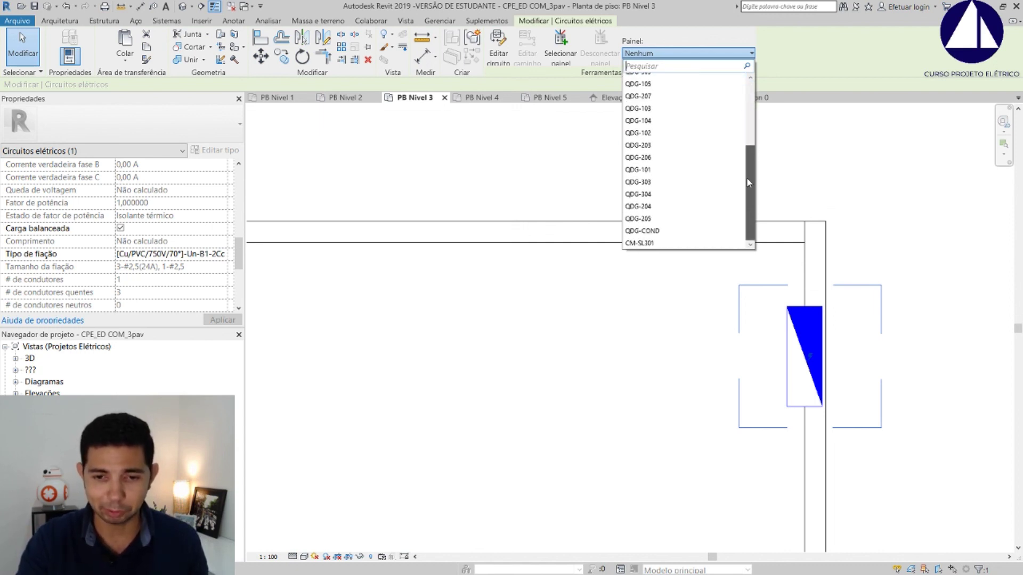
left_click(656, 244)
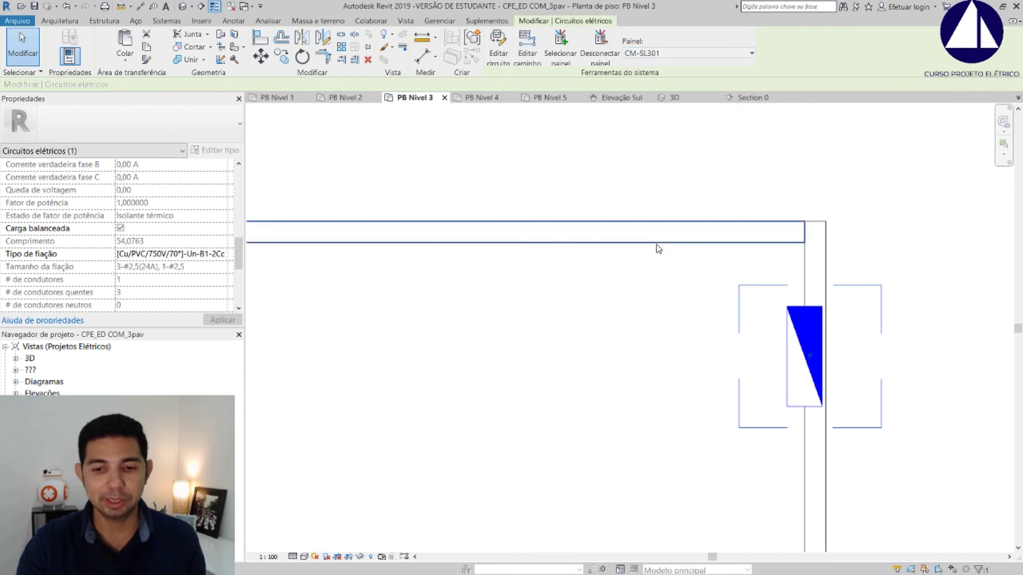
scroll(694, 142, "down", 2)
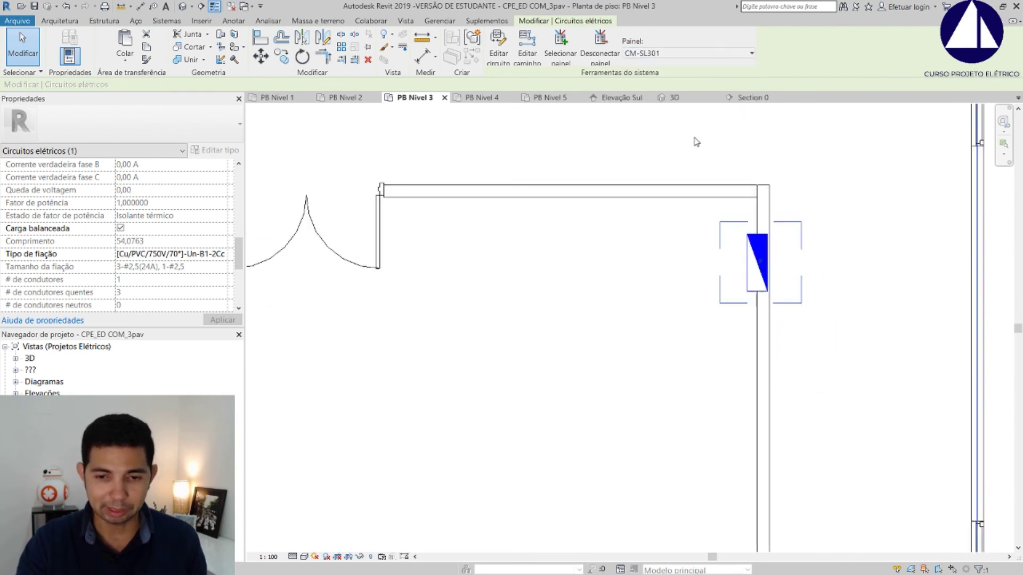
scroll(694, 141, "down", 2)
scroll(721, 210, "down", 2)
scroll(743, 252, "up", 3)
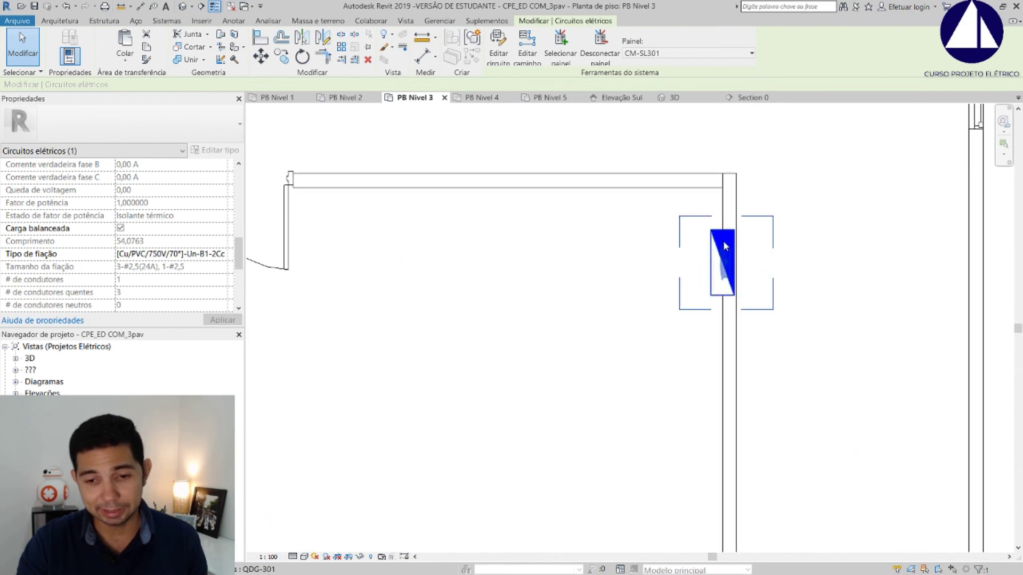
scroll(712, 257, "up", 1)
scroll(712, 257, "up", 1)
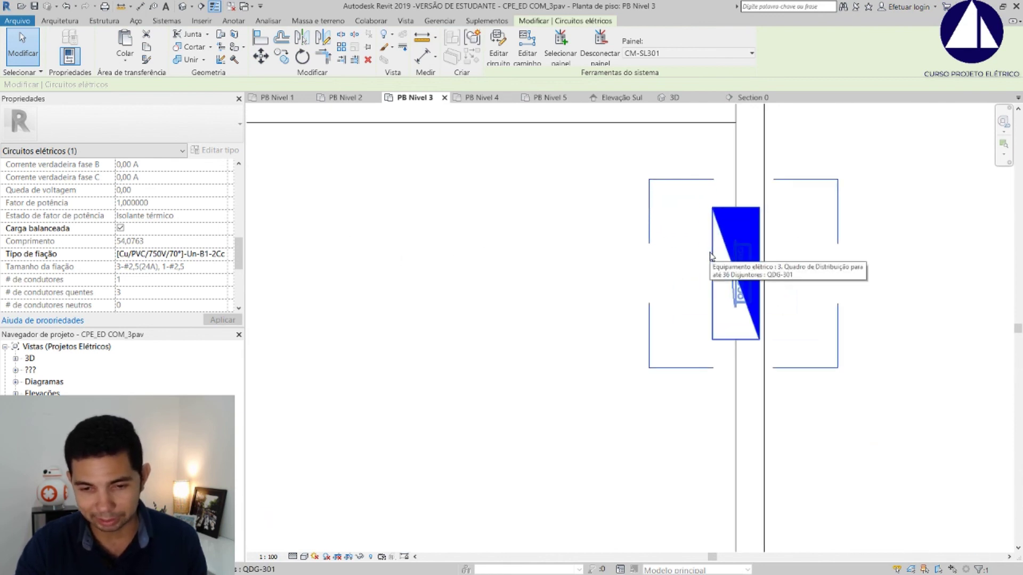
scroll(712, 256, "down", 3)
scroll(711, 256, "down", 3)
scroll(710, 253, "down", 2)
scroll(704, 267, "down", 1)
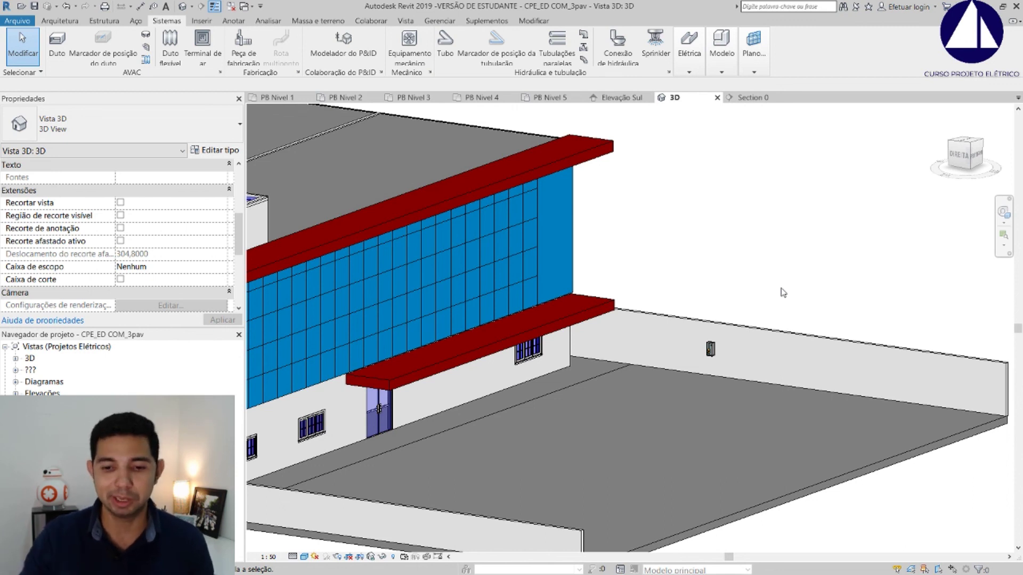
scroll(749, 325, "up", 3)
scroll(680, 372, "up", 2)
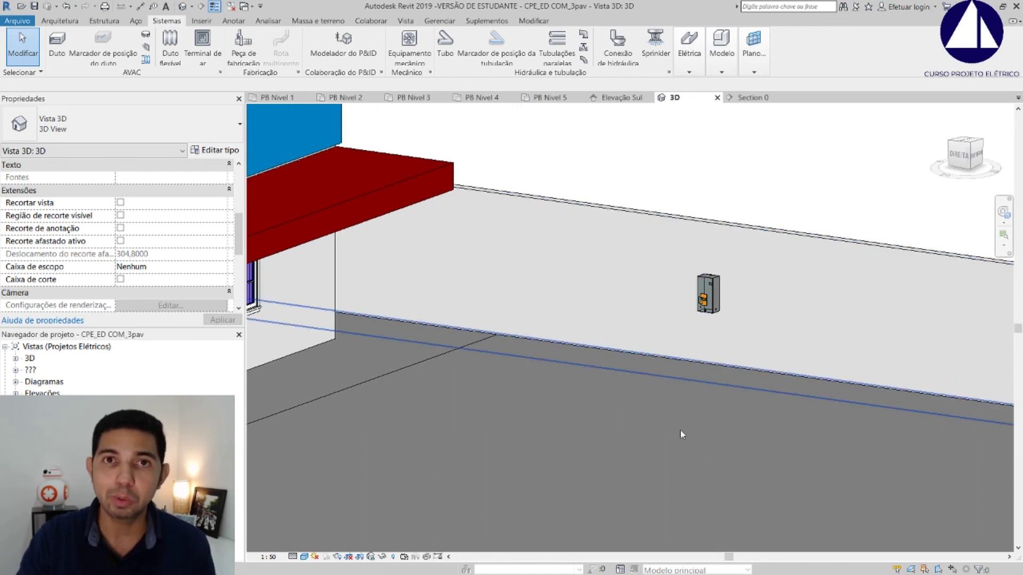
scroll(731, 245, "down", 2)
scroll(735, 253, "down", 2)
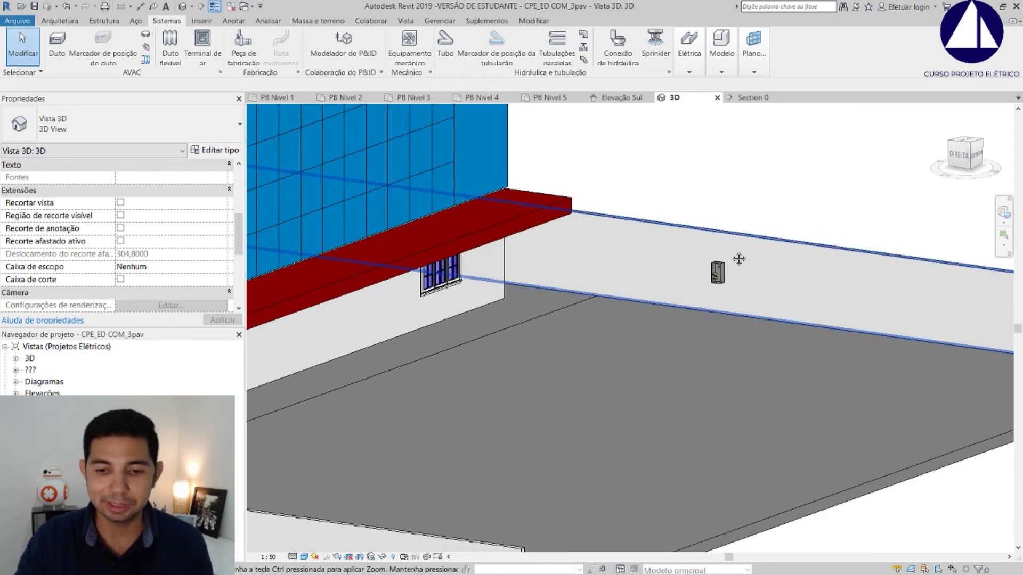
scroll(657, 350, "up", 1)
scroll(693, 347, "up", 1)
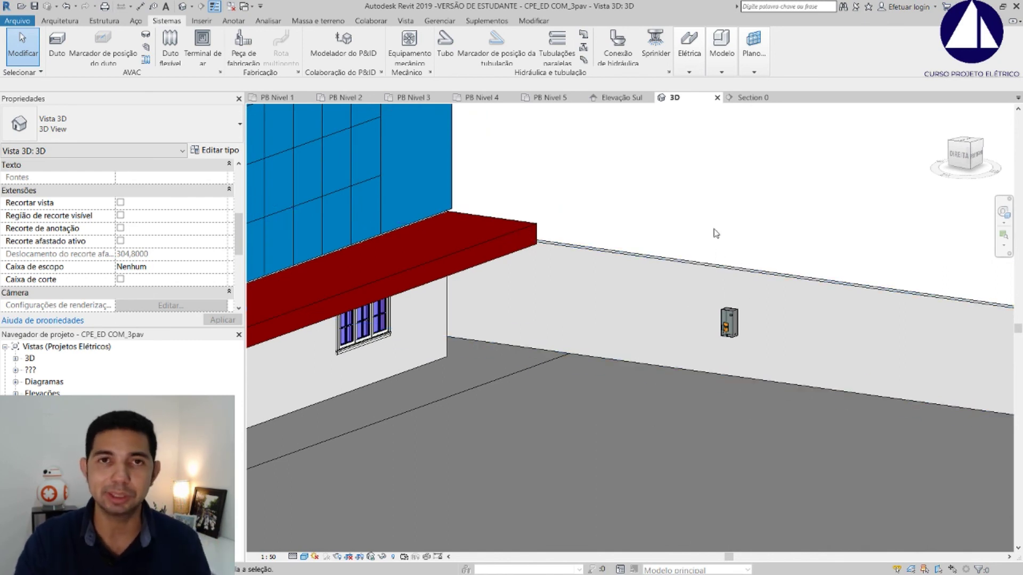
scroll(715, 231, "down", 2)
scroll(716, 233, "down", 2)
middle_click_drag(716, 233, 742, 286)
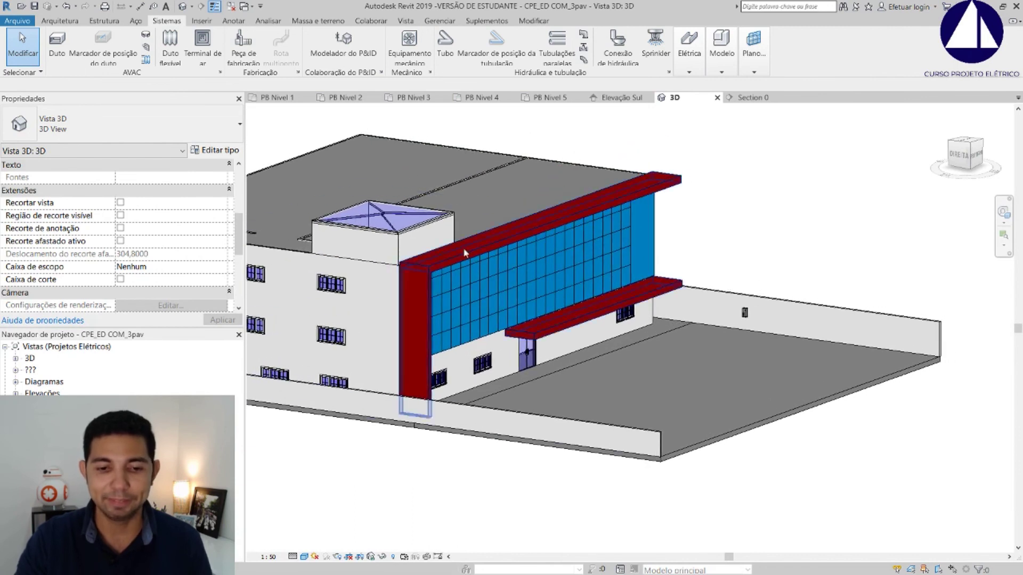